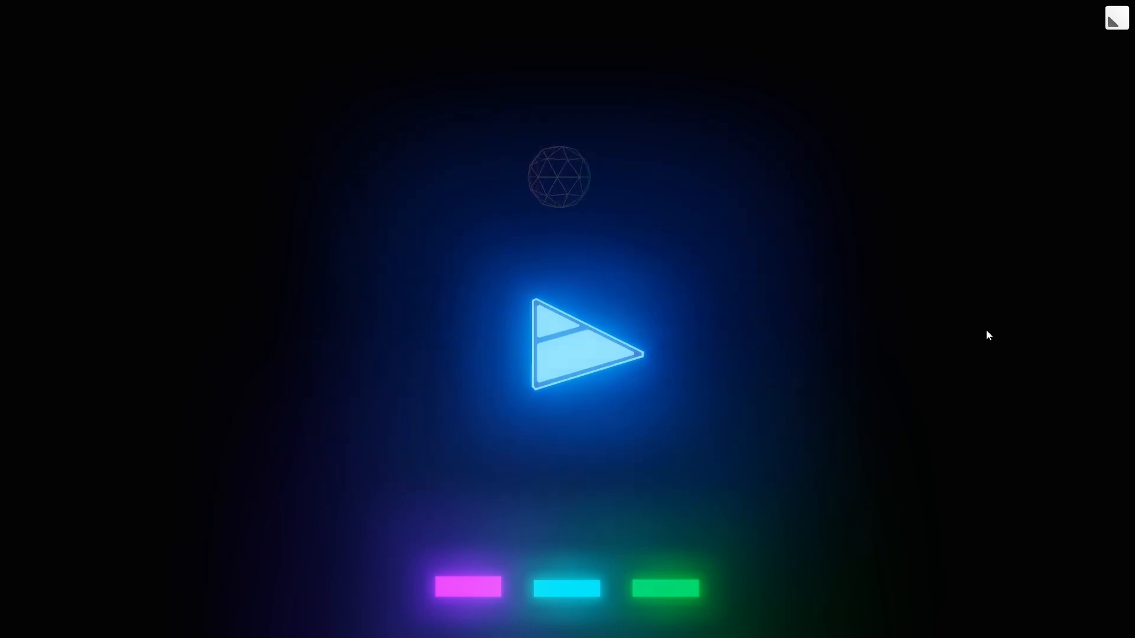
Start playback in the glowing visualizer demo
left_click(604, 350)
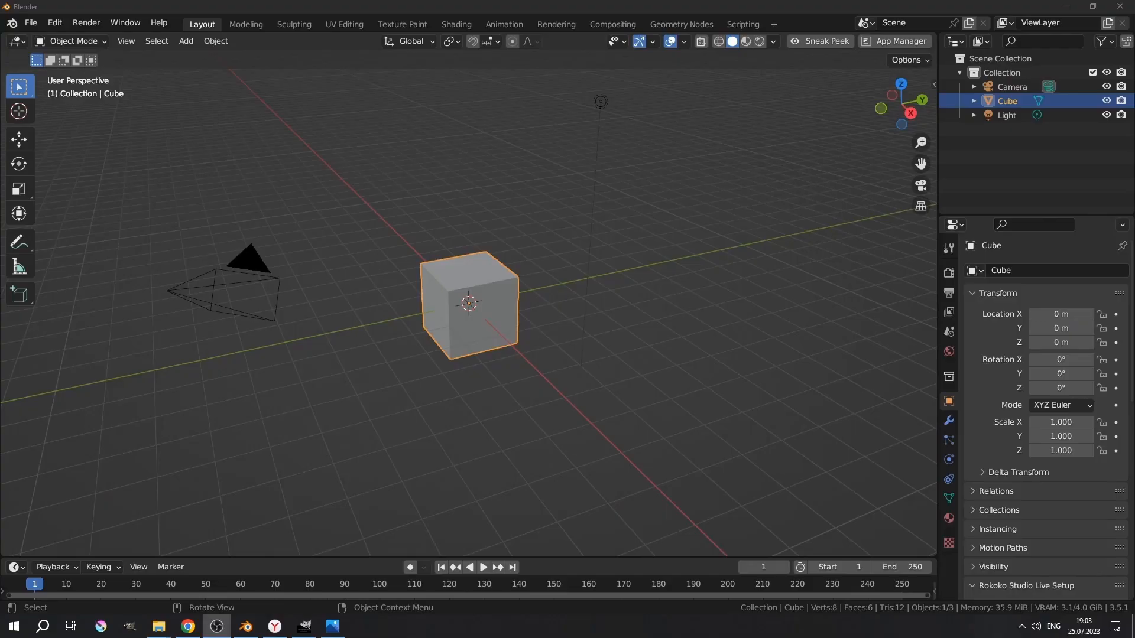
Delete the default camera and light, keeping only the cube in the scene
middle_click_drag(647, 359, 467, 314)
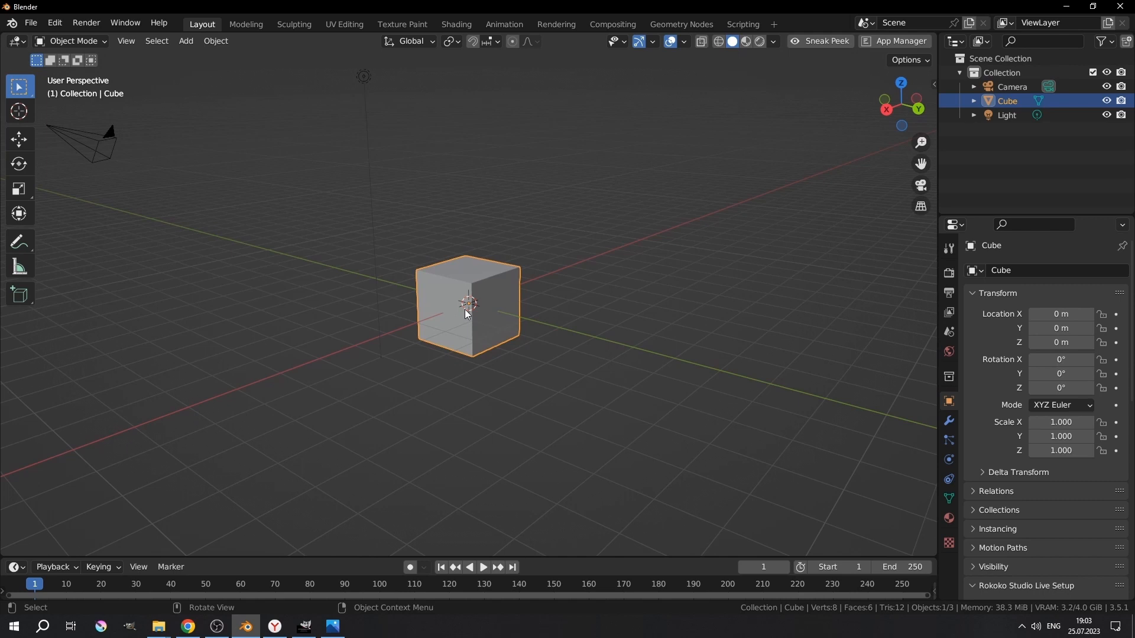
scroll(438, 301, "down", 2)
key("alt+a")
key("c")
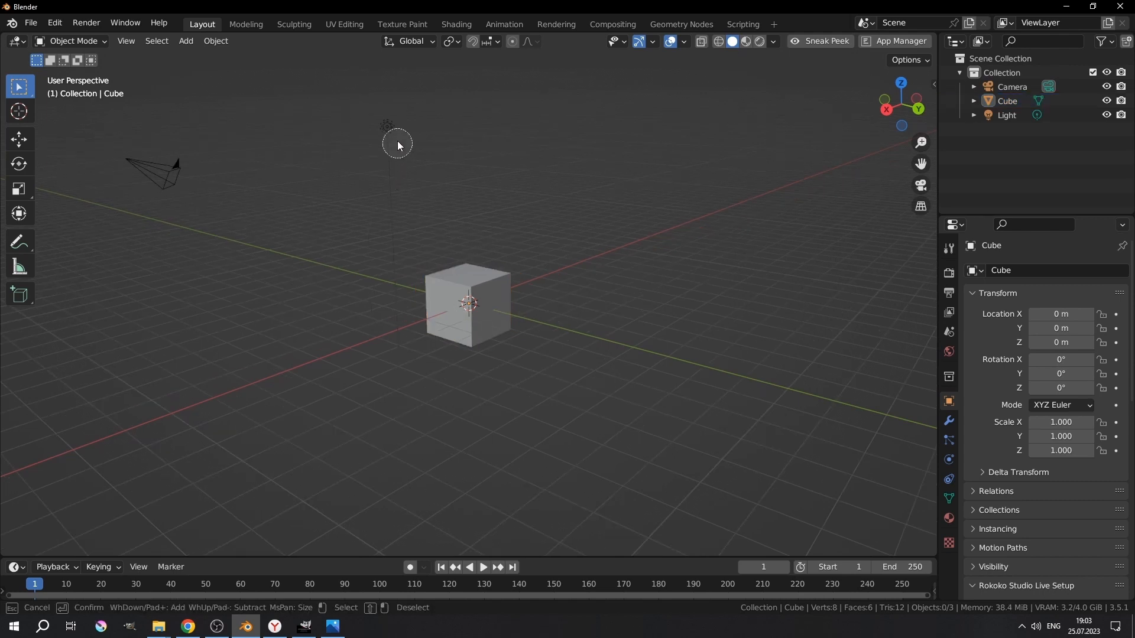
left_click(122, 156)
key("Escape")
key("Delete")
Switch to the Animation workspace and insert a Location keyframe for the cube at frame 1
middle_click_drag(385, 288, 430, 275)
scroll(460, 293, "up", 1)
left_click(462, 292)
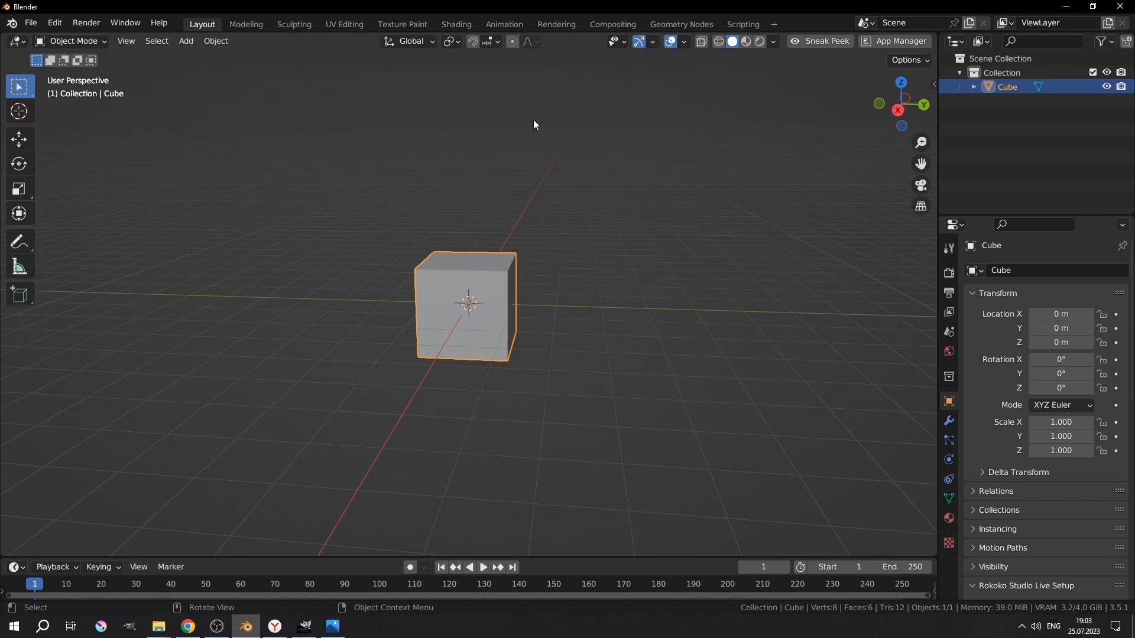
left_click(505, 24)
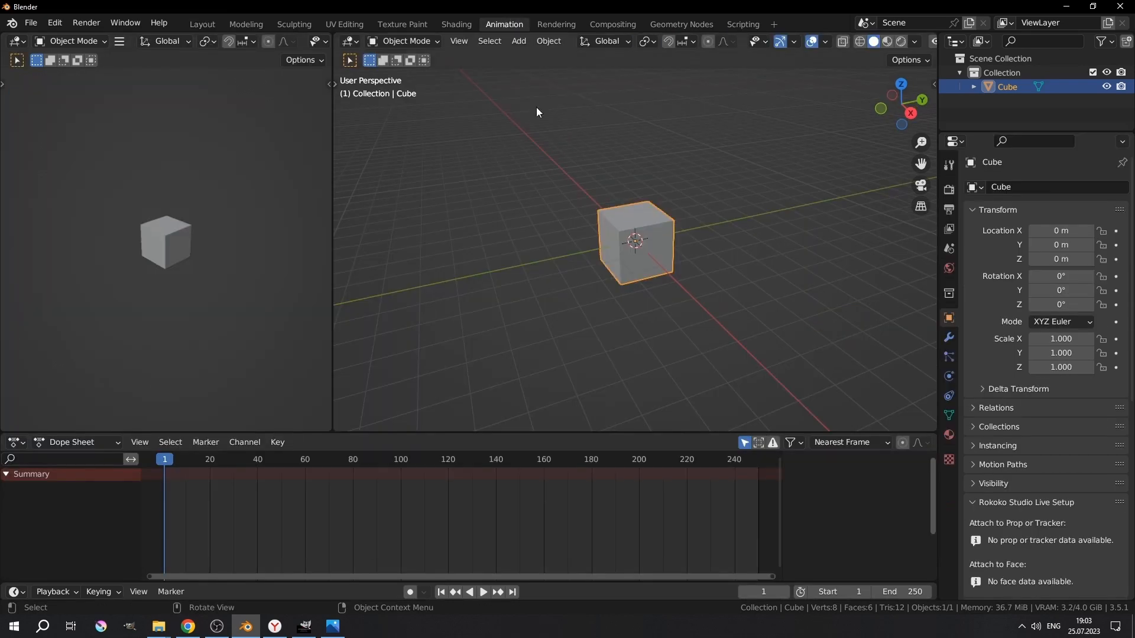
middle_click_drag(672, 279, 588, 272)
key("i")
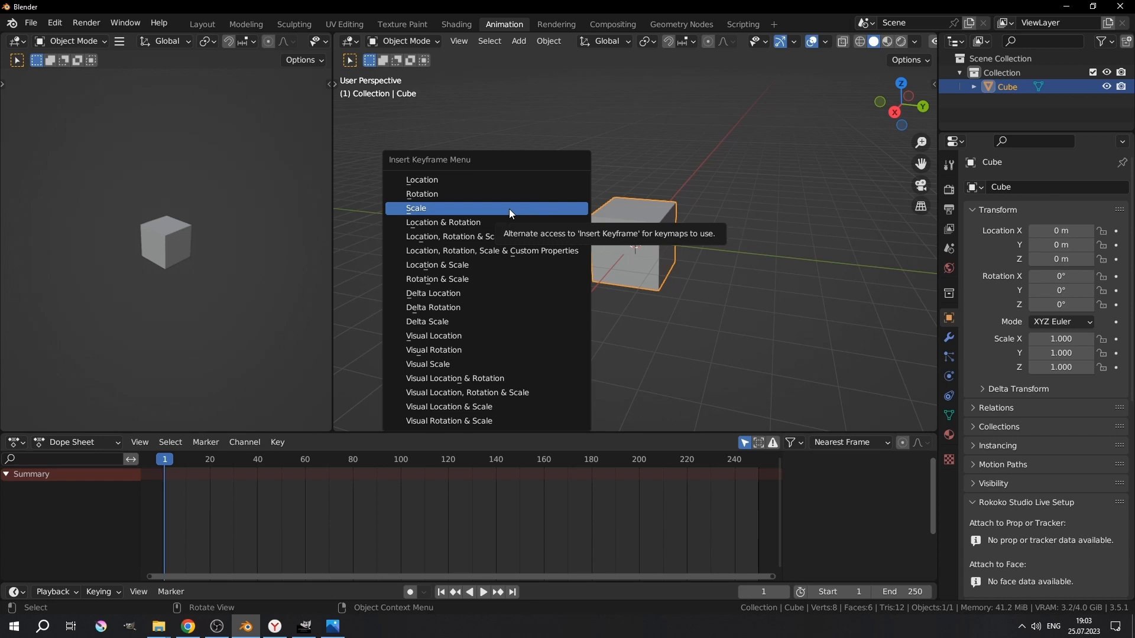
left_click(472, 185)
Show the cube's animation in the Graph Editor and hide the X and Y Location curves, leaving only Z Location shown
left_click(15, 513)
middle_click_drag(253, 544, 301, 525)
key("ctrl+Tab")
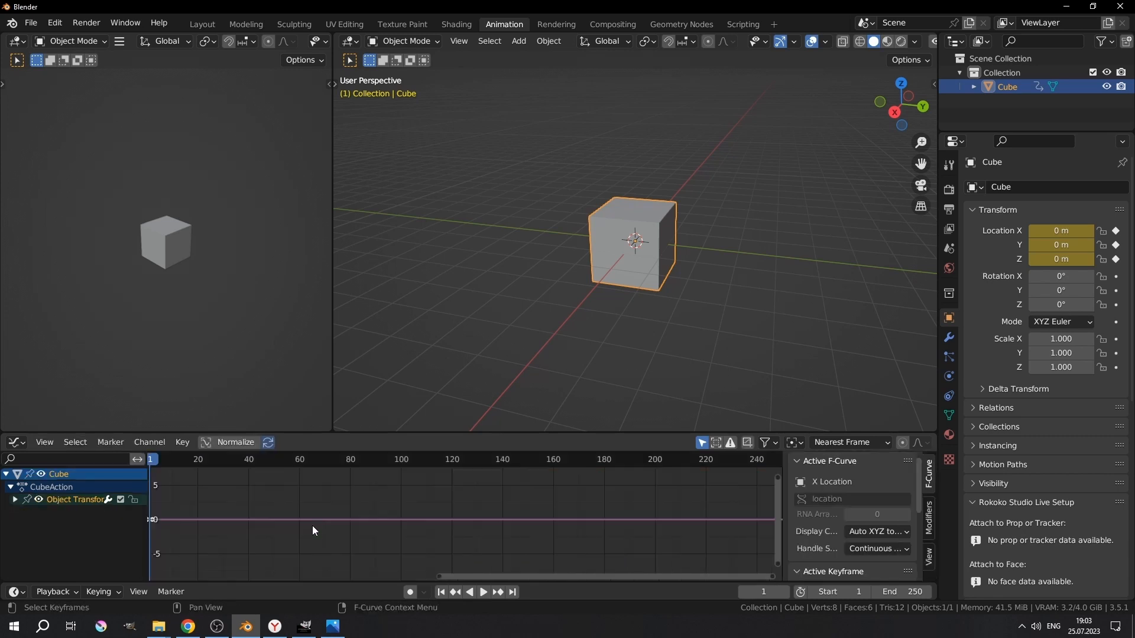
key("Home")
left_click(15, 500)
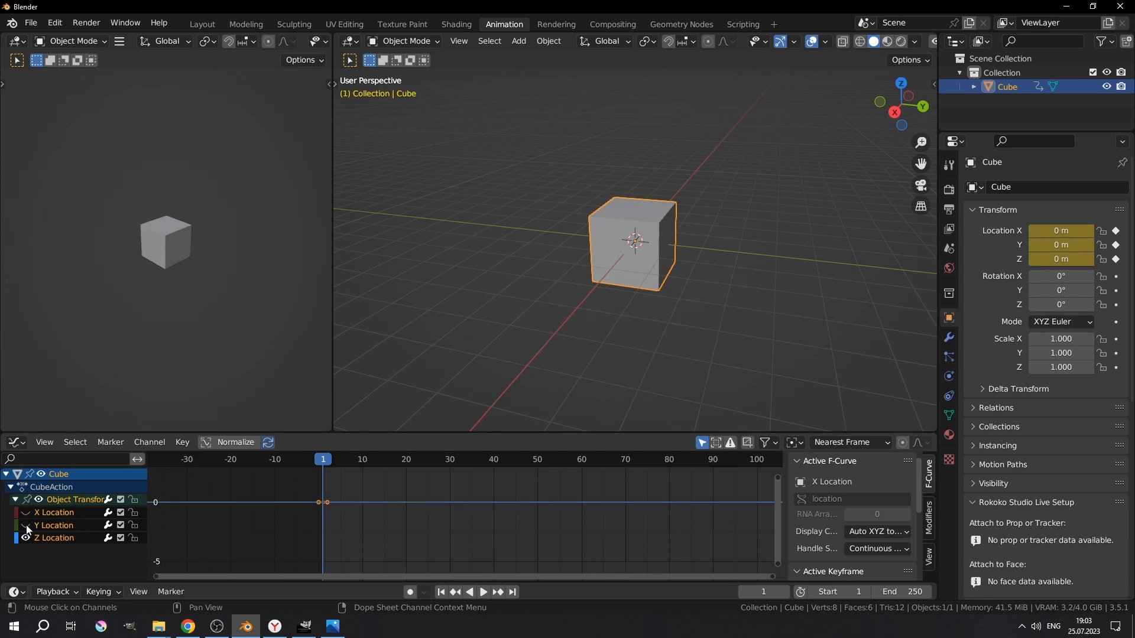
key("Home")
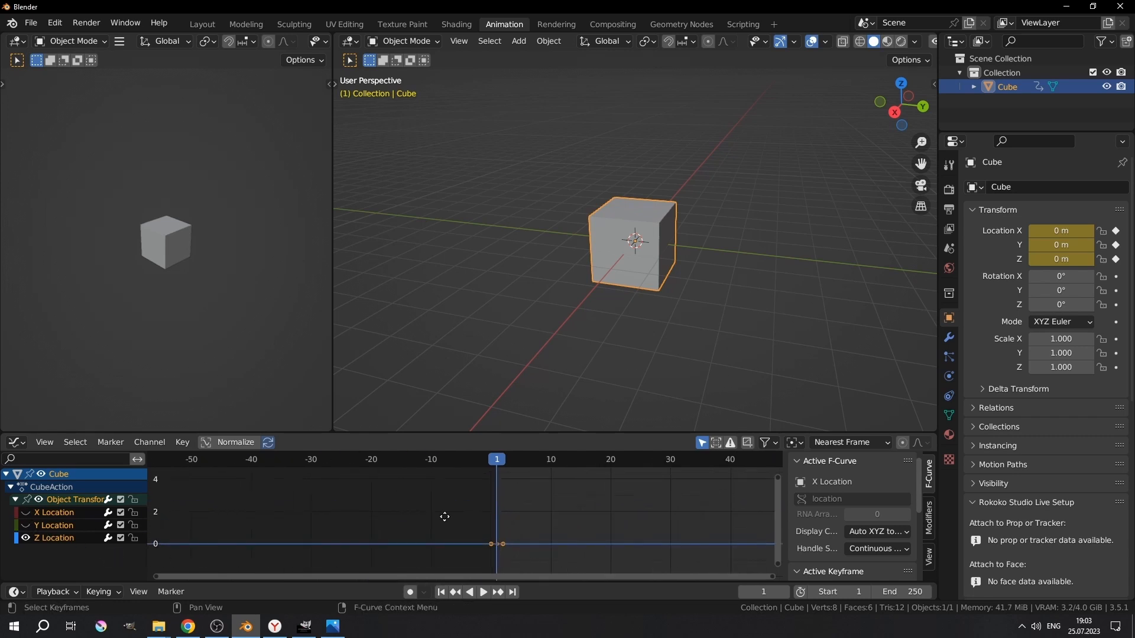
key("Home")
key("g")
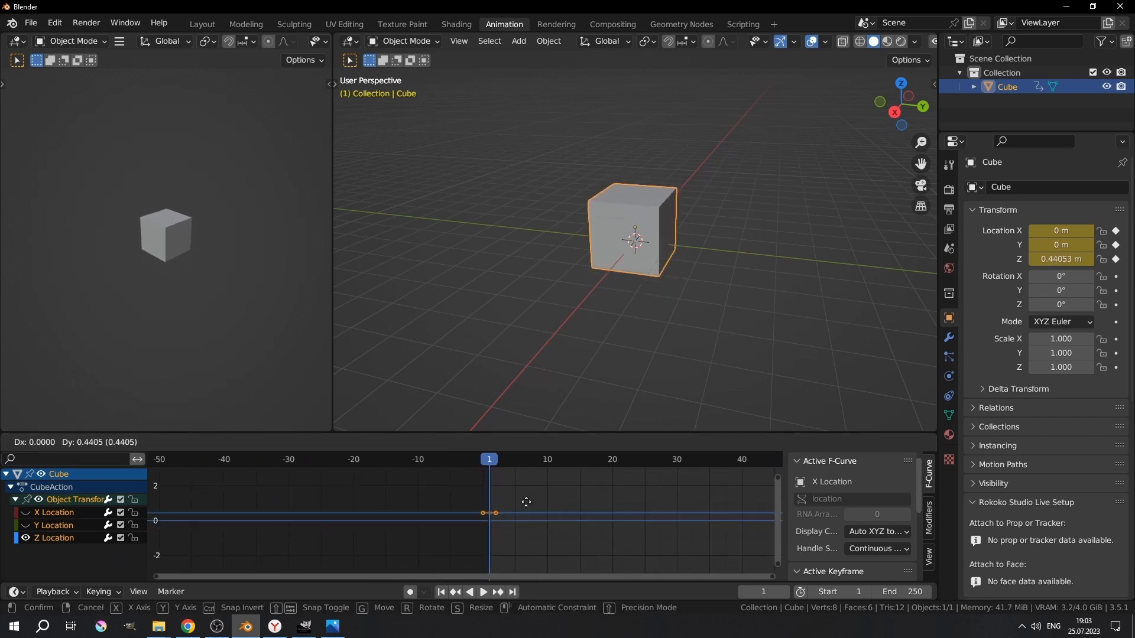
key("Escape")
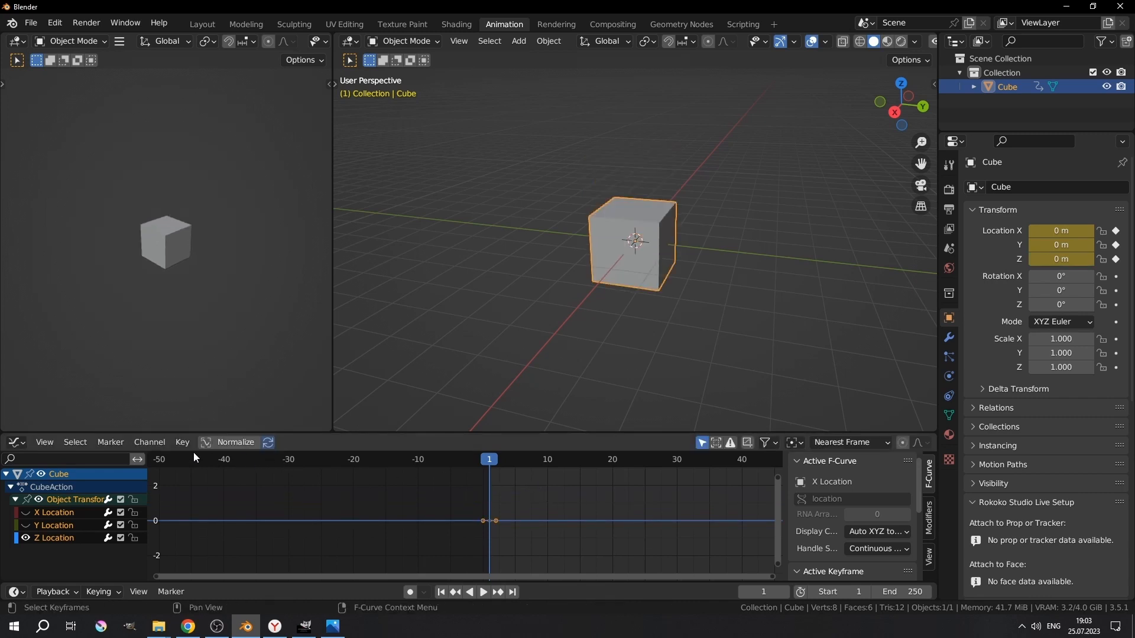
Bake the sound file Hit n Smash.mp3 to the cube's Z Location F-curve with the default settings
left_click(180, 444)
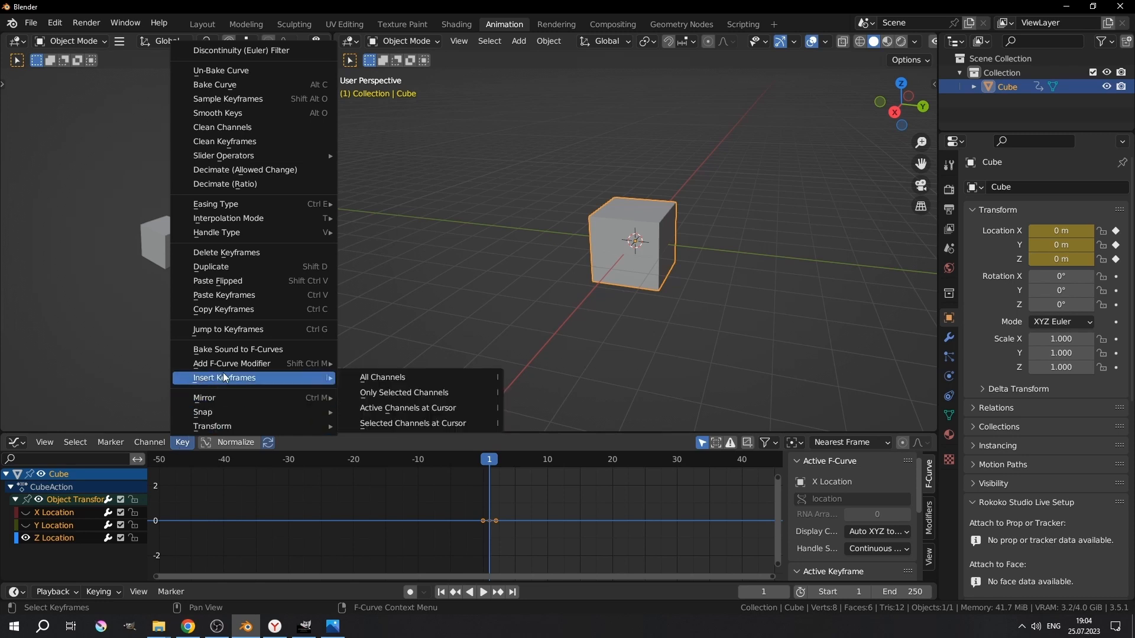
mouse_move(234, 365)
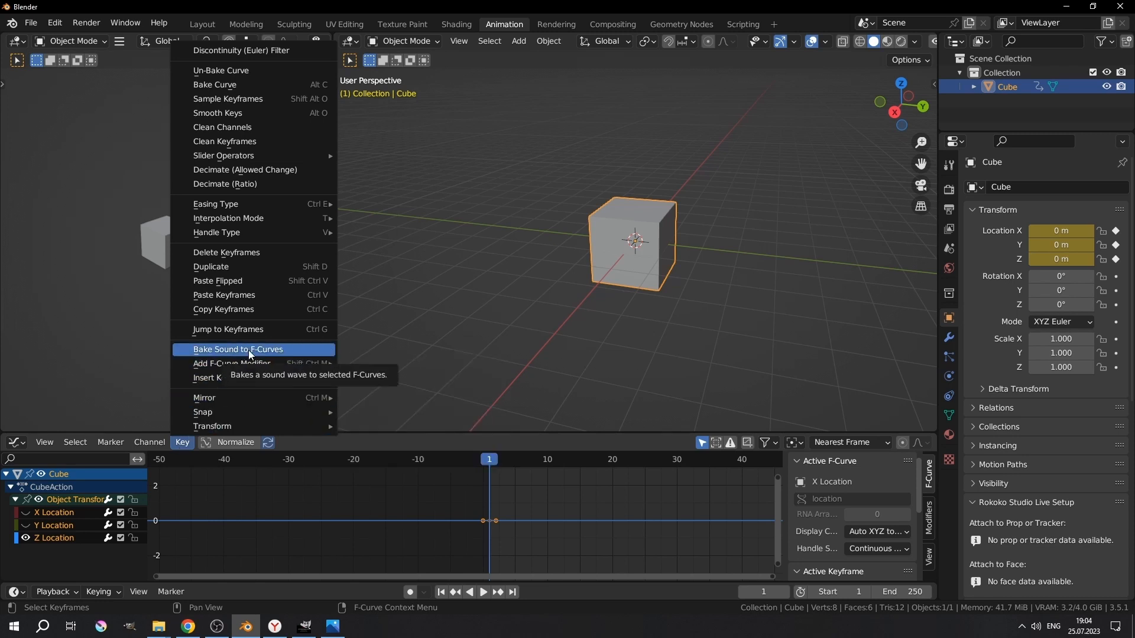
left_click(304, 348)
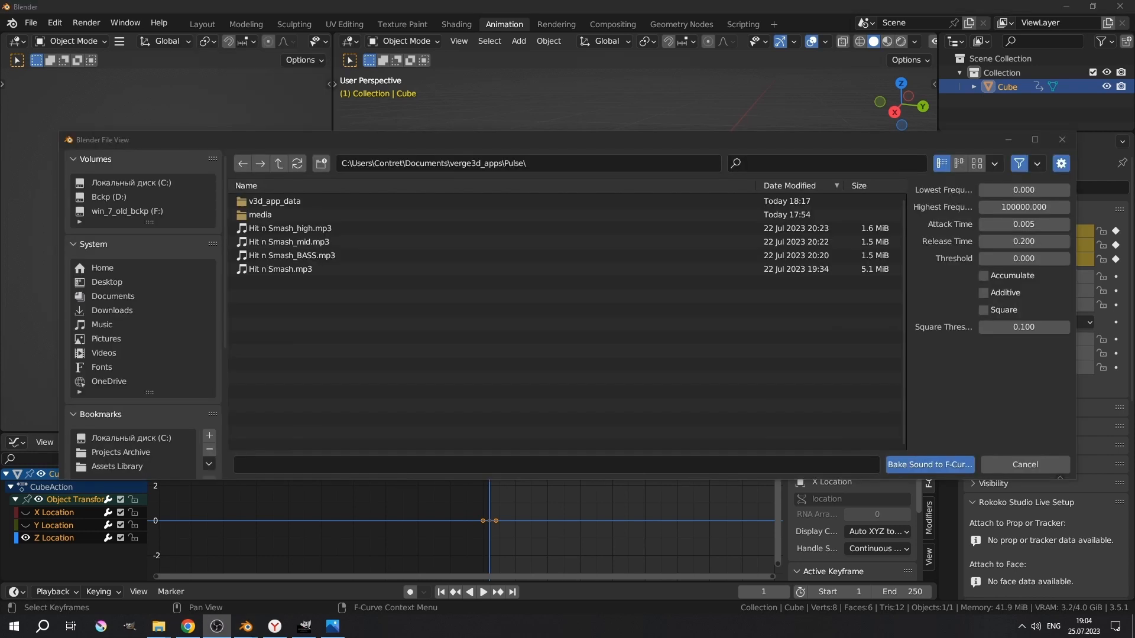
left_click(295, 269)
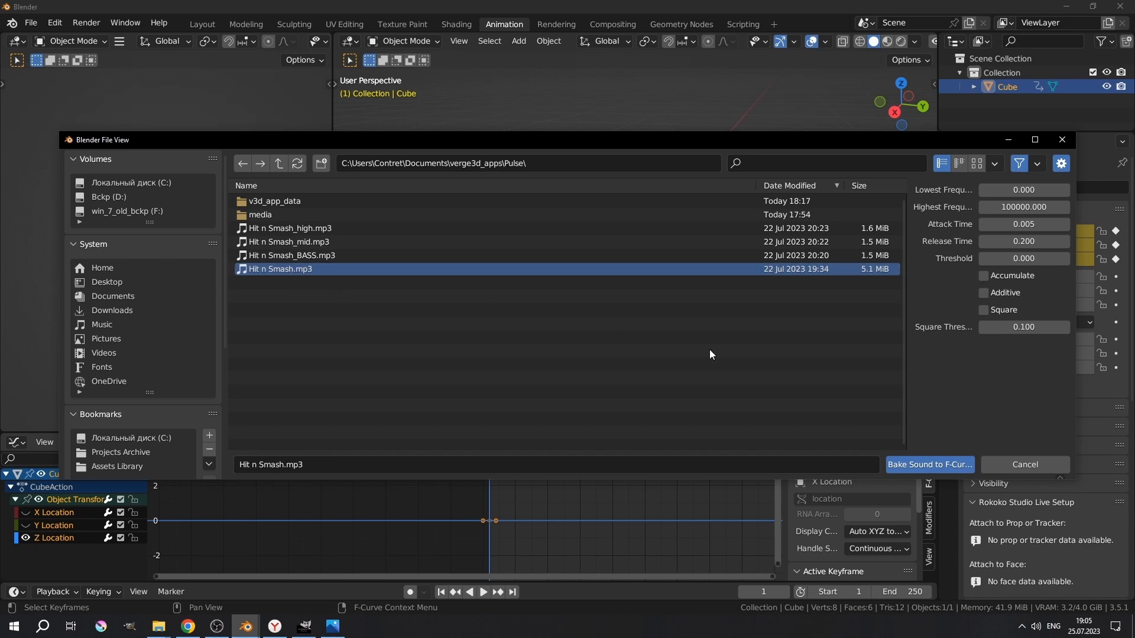
left_click(909, 465)
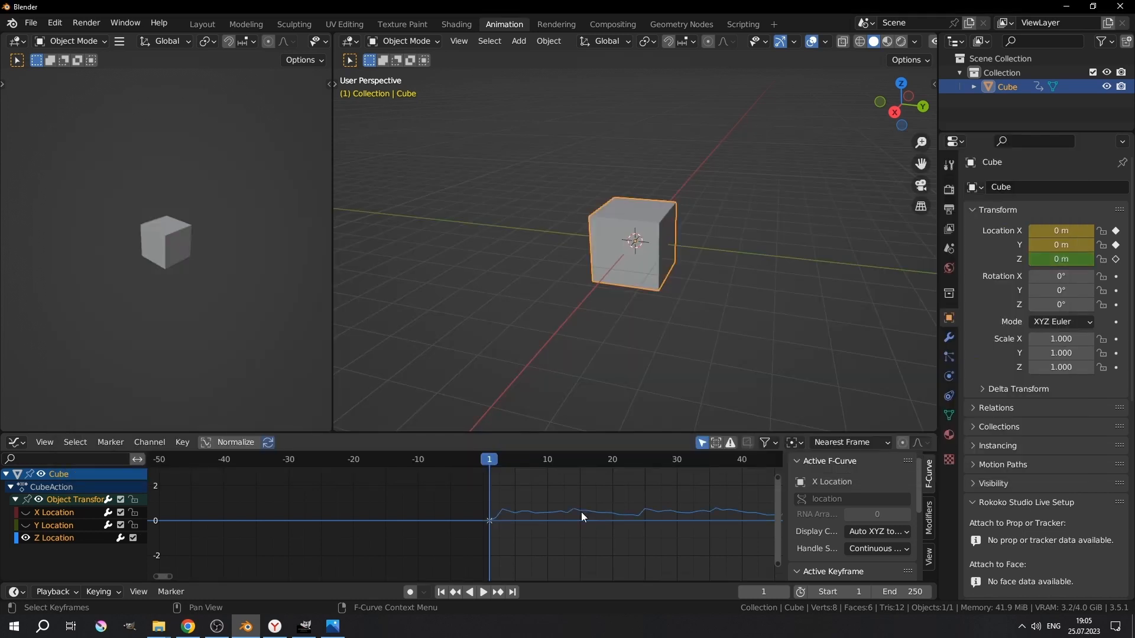
Examine the baked Z Location curve and play the animation to check the cube's vertical movement
scroll(527, 521, "up", 10)
middle_click_drag(564, 520, 254, 528)
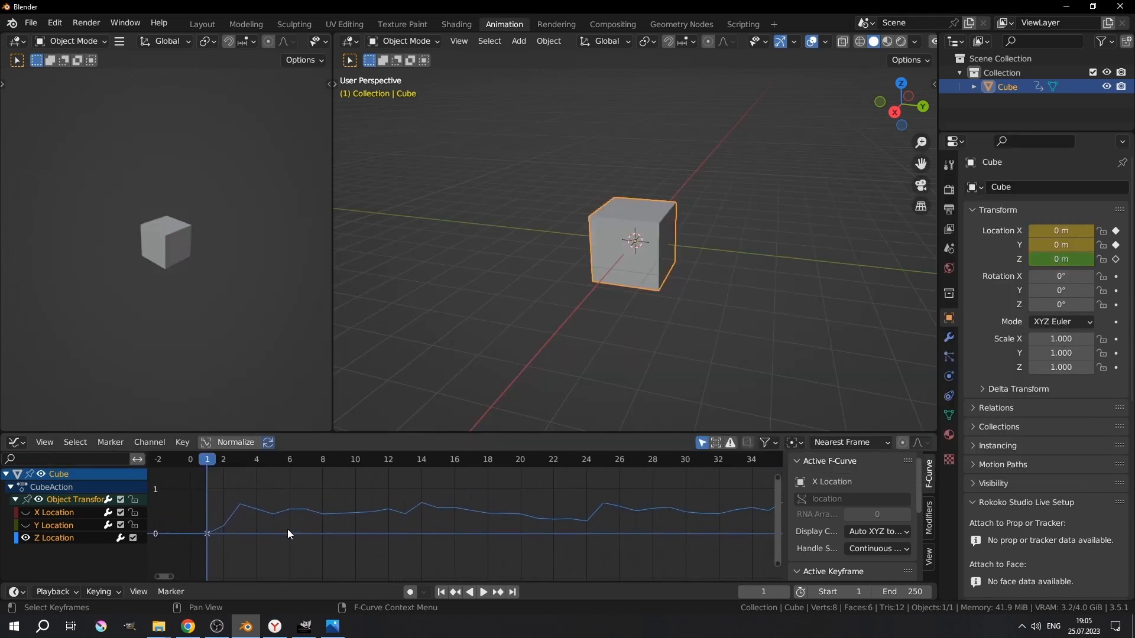
middle_click_drag(475, 527, 446, 533, "ctrl")
key("space")
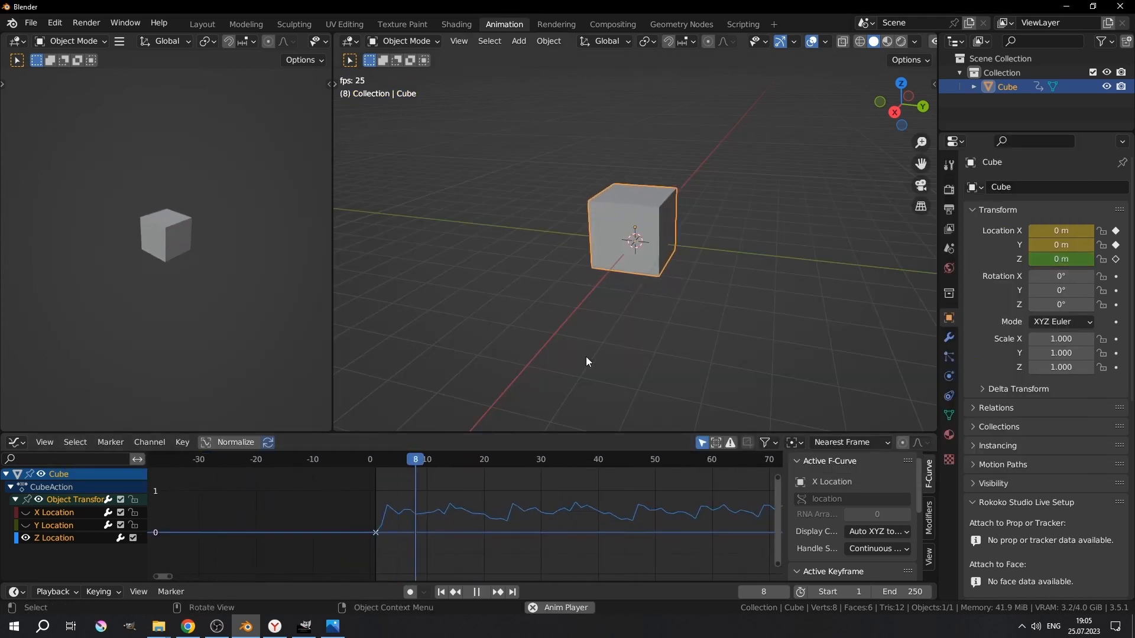
middle_click_drag(598, 297, 594, 254)
scroll(601, 508, "down", 5)
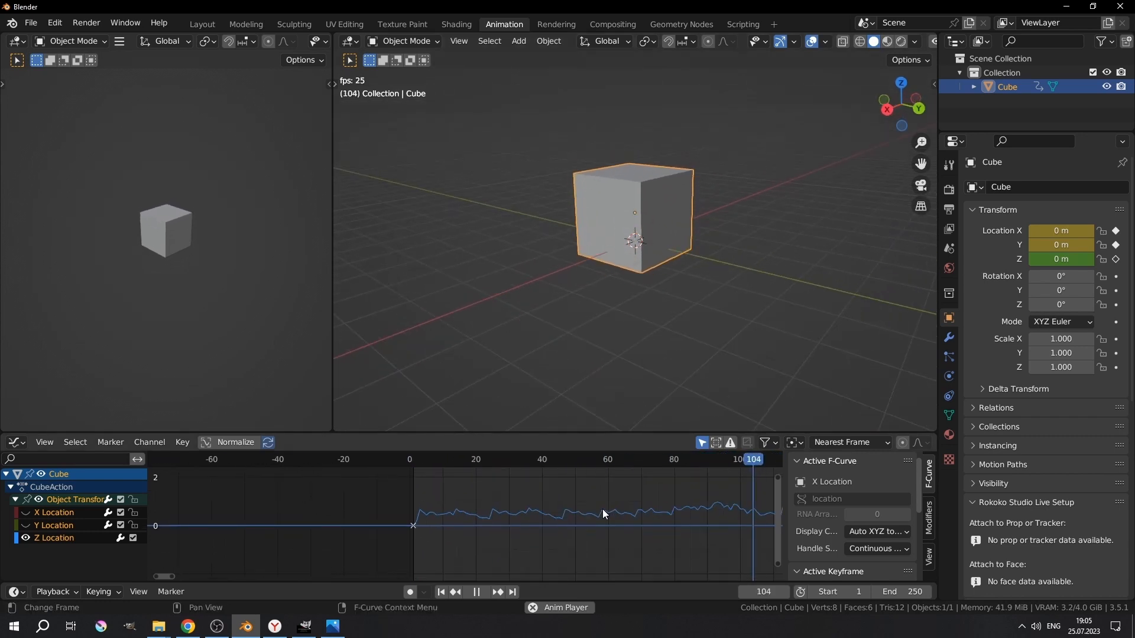
middle_click_drag(598, 287, 634, 277)
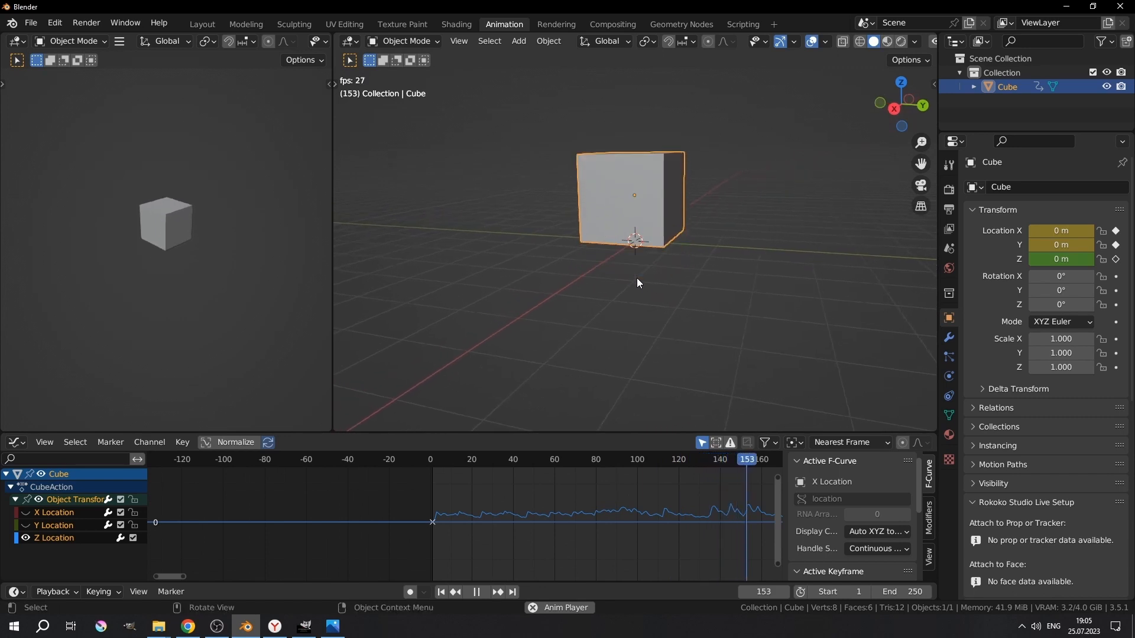
scroll(689, 487, "down", 1)
middle_click_drag(689, 488, 539, 516)
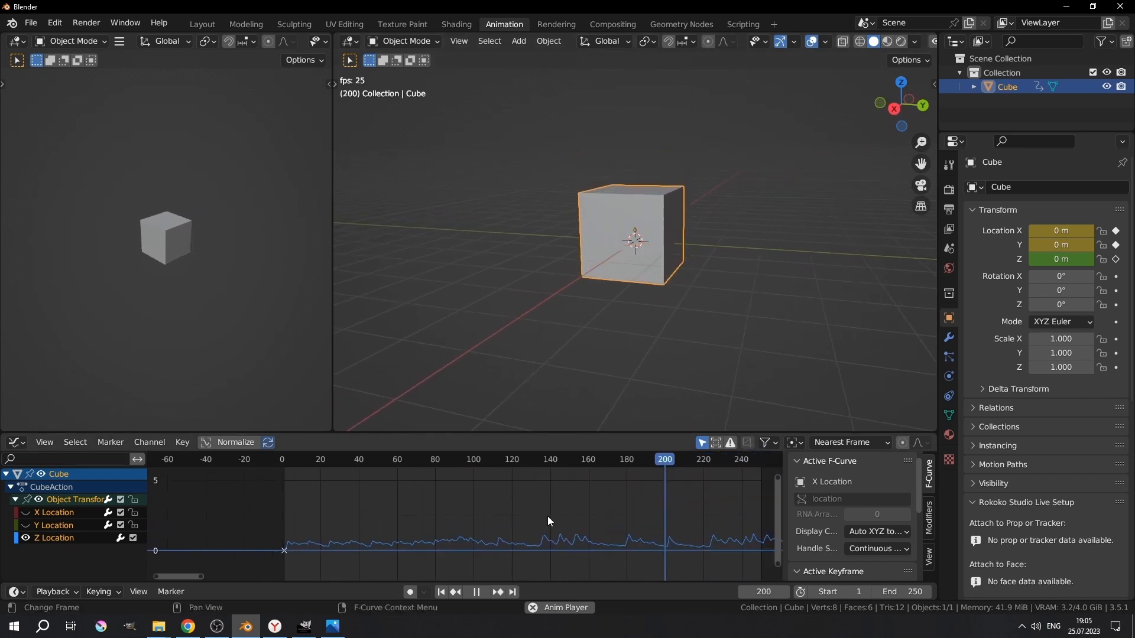
scroll(708, 497, "down", 2)
key("space")
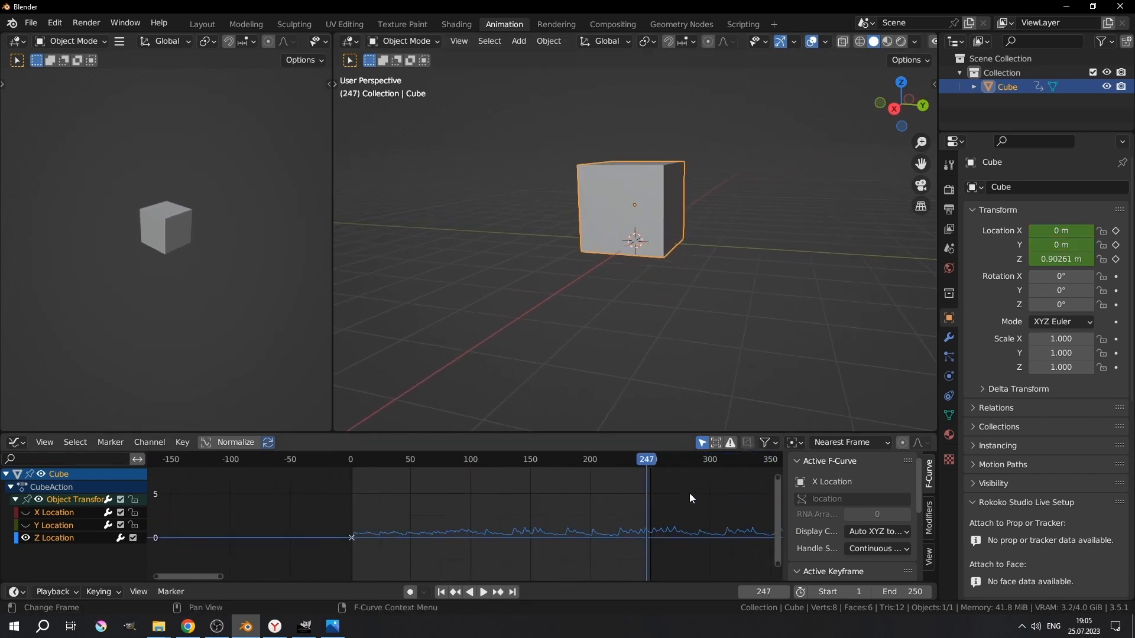
Set the scene's end frame to 2856 and return the playhead to frame 0
mouse_move(907, 593)
left_mouse_down()
mouse_move(969, 593)
mouse_move(894, 592)
left_mouse_up()
scroll(610, 477, "down", 15)
scroll(578, 487, "up", 20)
left_click(287, 459)
key("space")
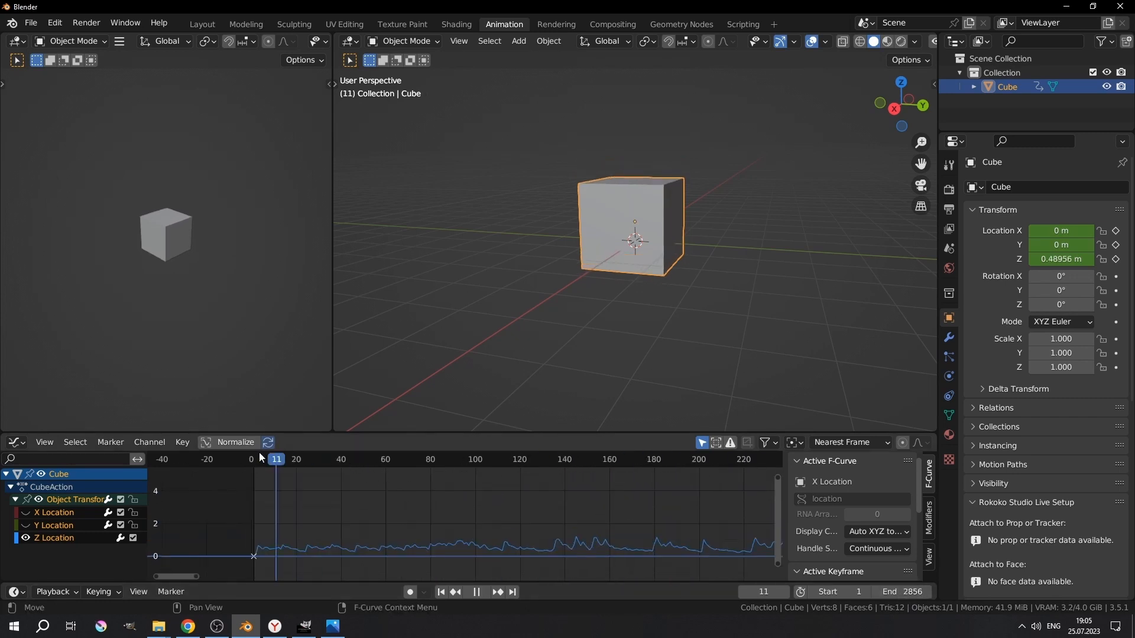
key("space")
left_click(243, 453)
Add a speaker object above and beside the cube, at about X 0.49 m, Y -3.67 m, Z 2.15 m
middle_click_drag(541, 229, 562, 227)
scroll(592, 187, "up", 1)
middle_click_drag(585, 184, 585, 215, "shift")
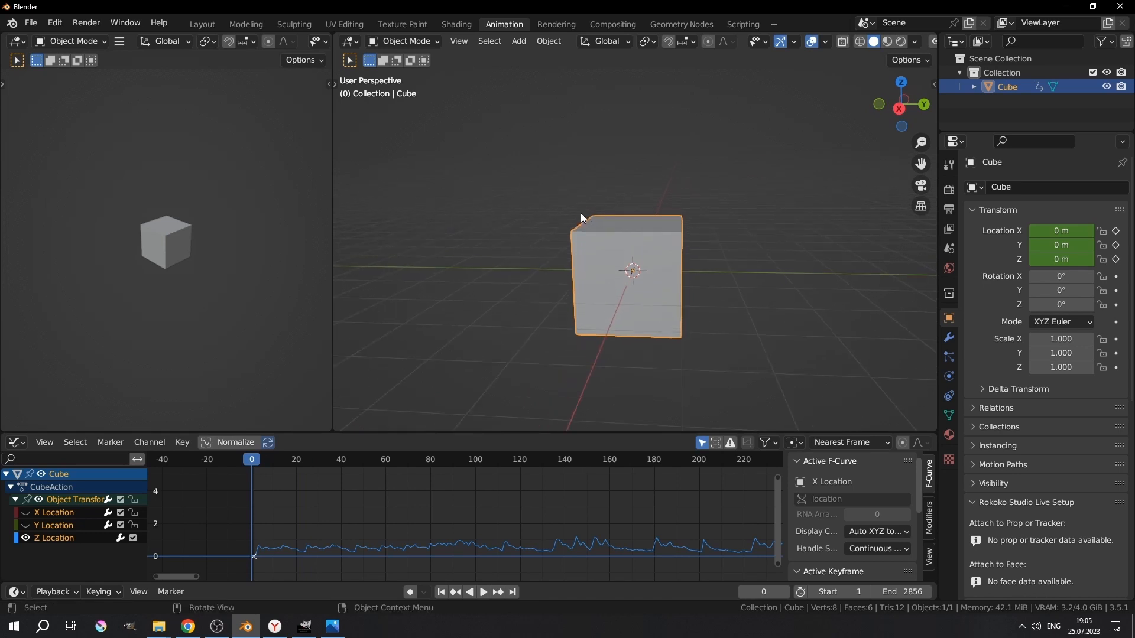
key("shift+a")
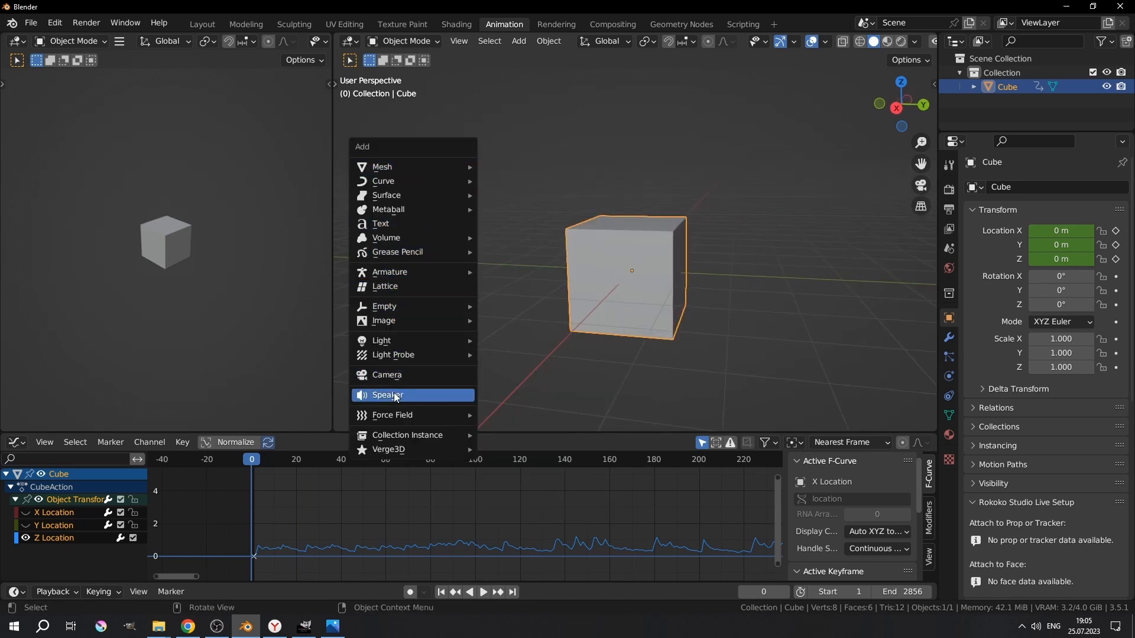
left_click(395, 396)
left_click(454, 154)
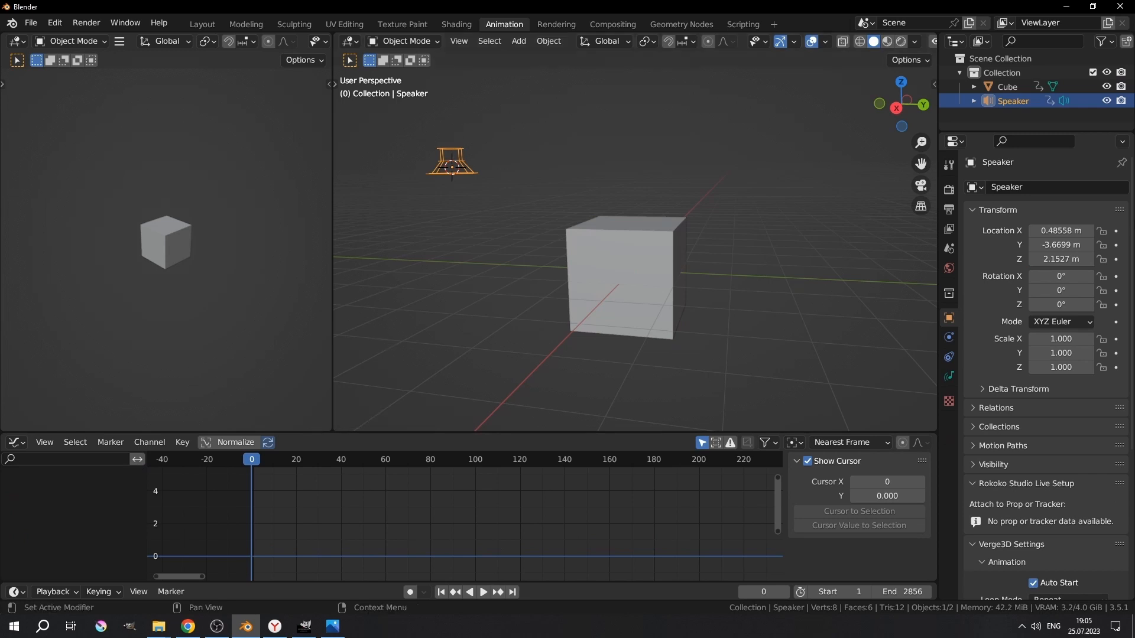
Load Hit n Smash.mp3 as the speaker's sound and set its volume to 0.153
left_click(949, 376)
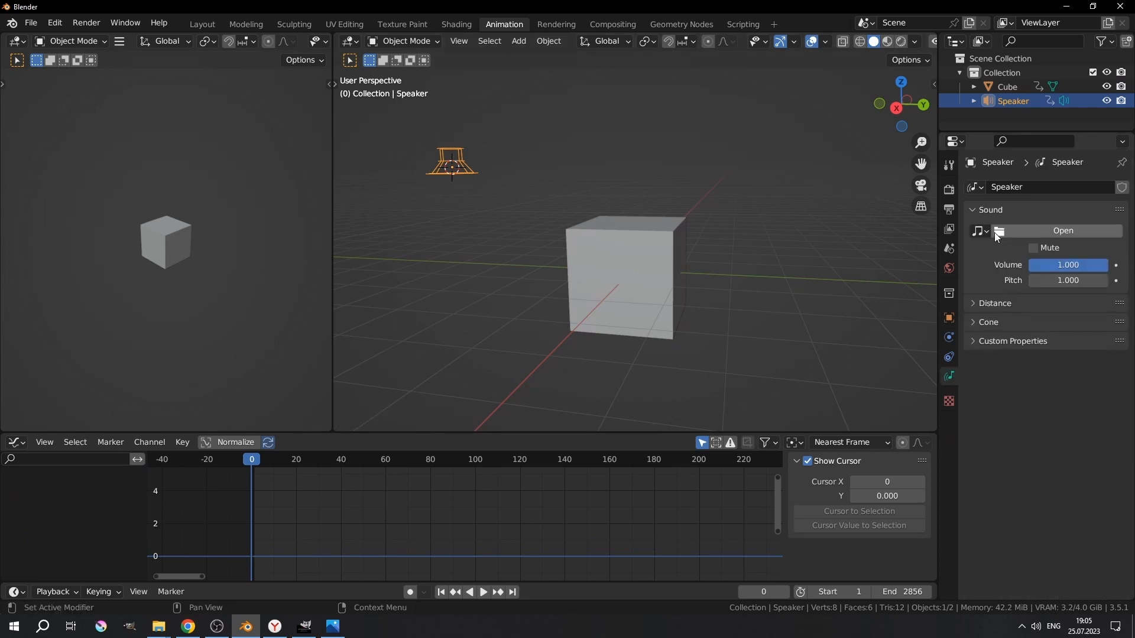
left_click(1041, 234)
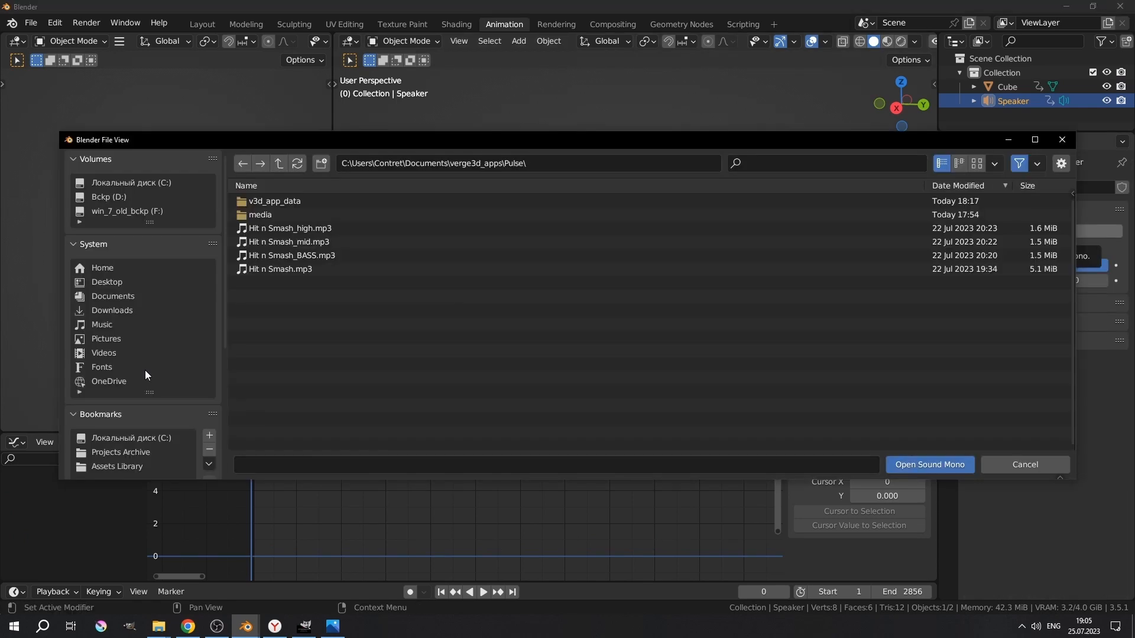
double_click(289, 268)
Play the animation from frame 0 with sound to check how the cube moves with the music
middle_click_drag(334, 513, 436, 525)
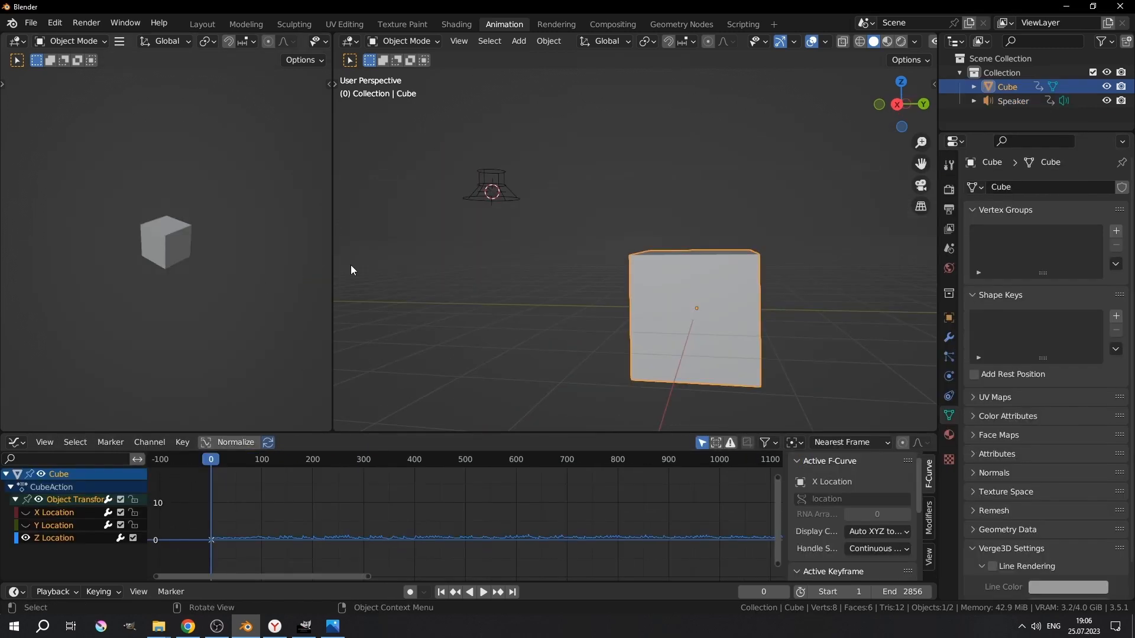
key("space")
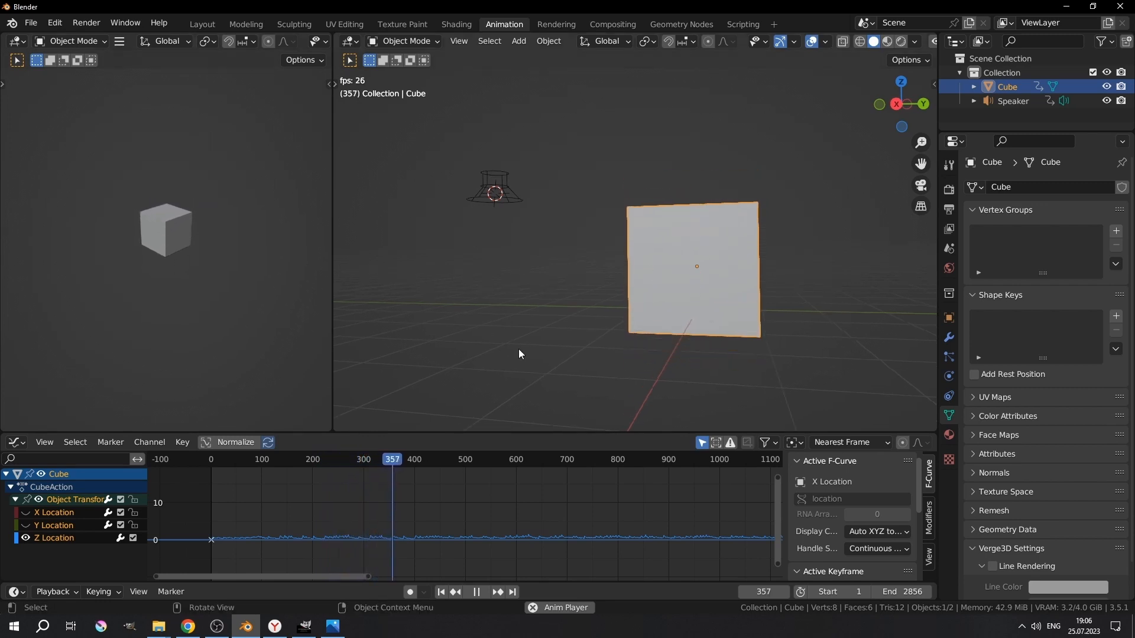
key("space")
mouse_move(378, 248)
middle_mouse_down()
mouse_move(393, 238)
mouse_move(386, 245)
middle_mouse_up()
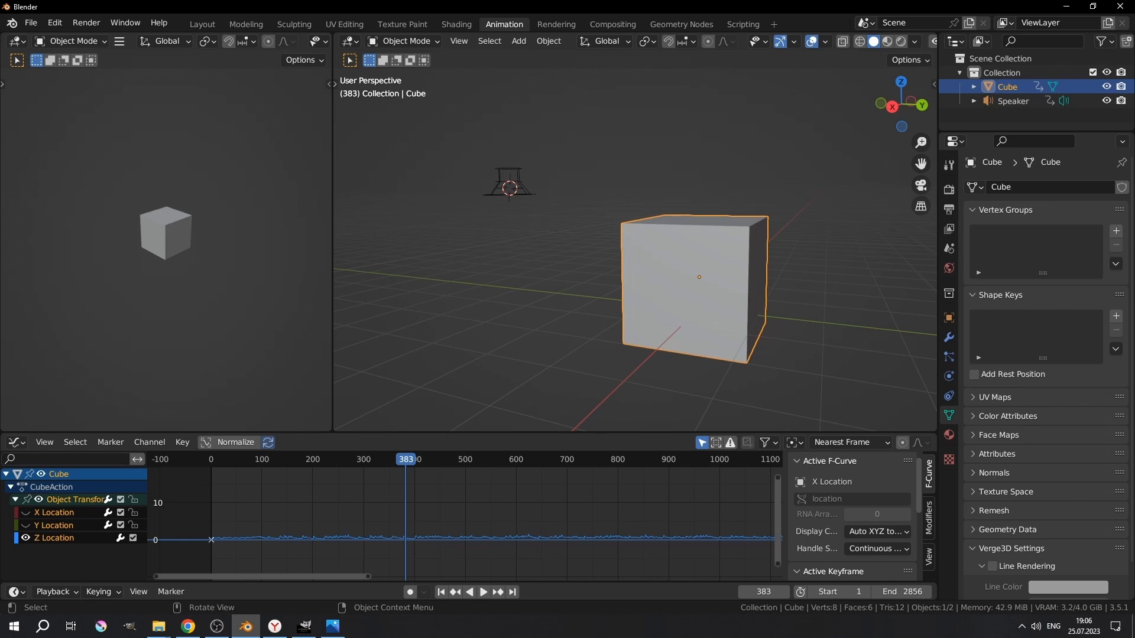
key("alt+Tab")
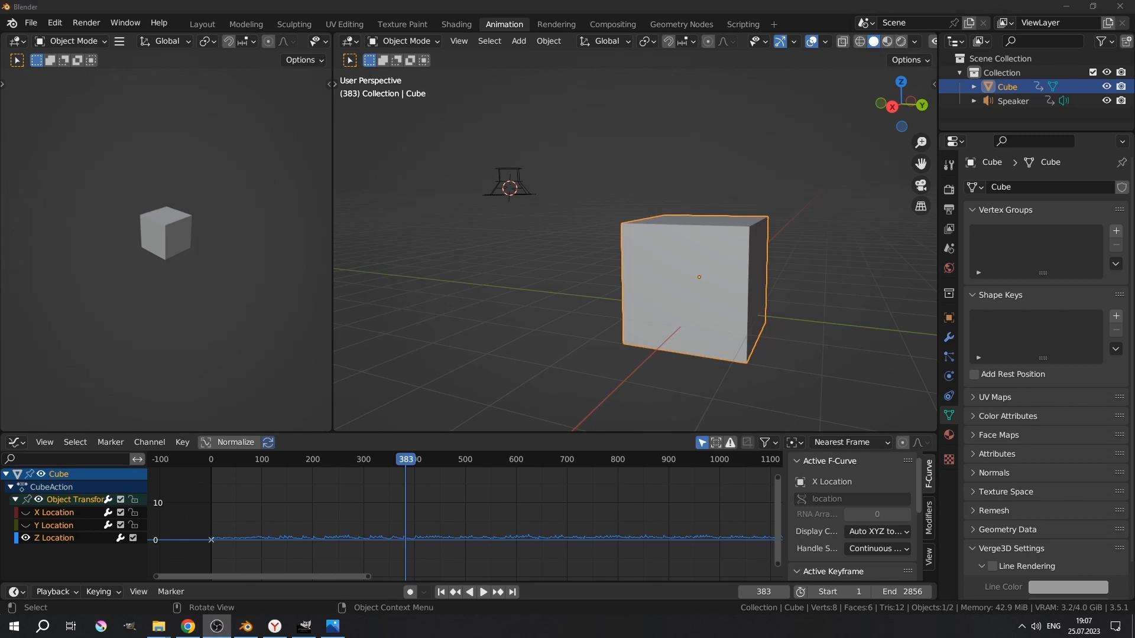
key("alt+Tab")
middle_click_drag(605, 261, 618, 225)
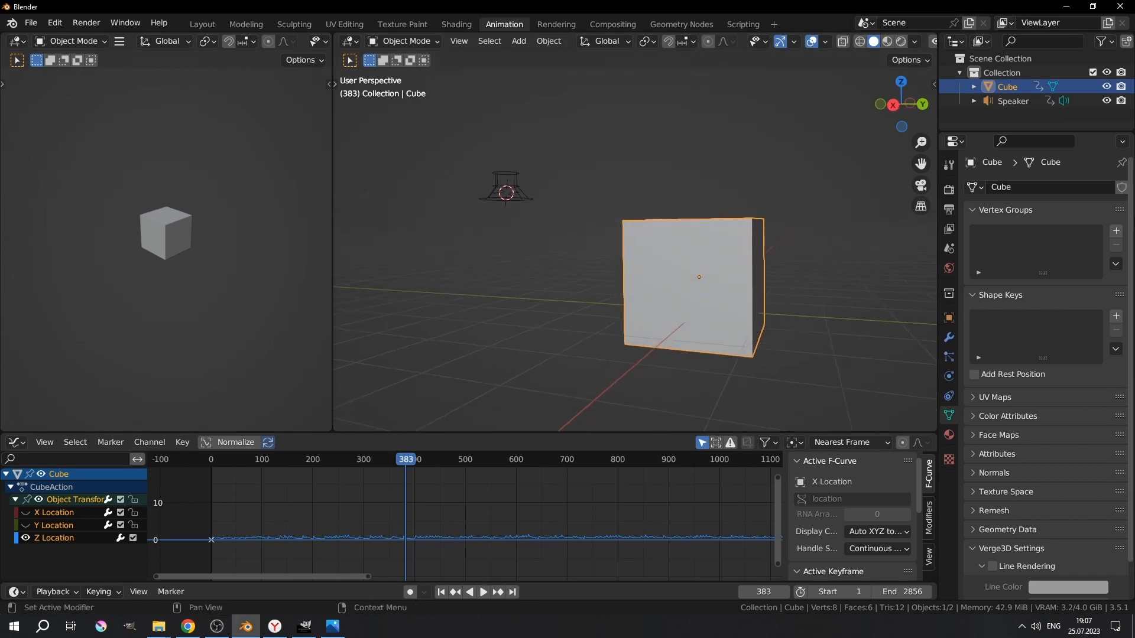
Select the speaker object to review its sound settings
left_click(516, 183)
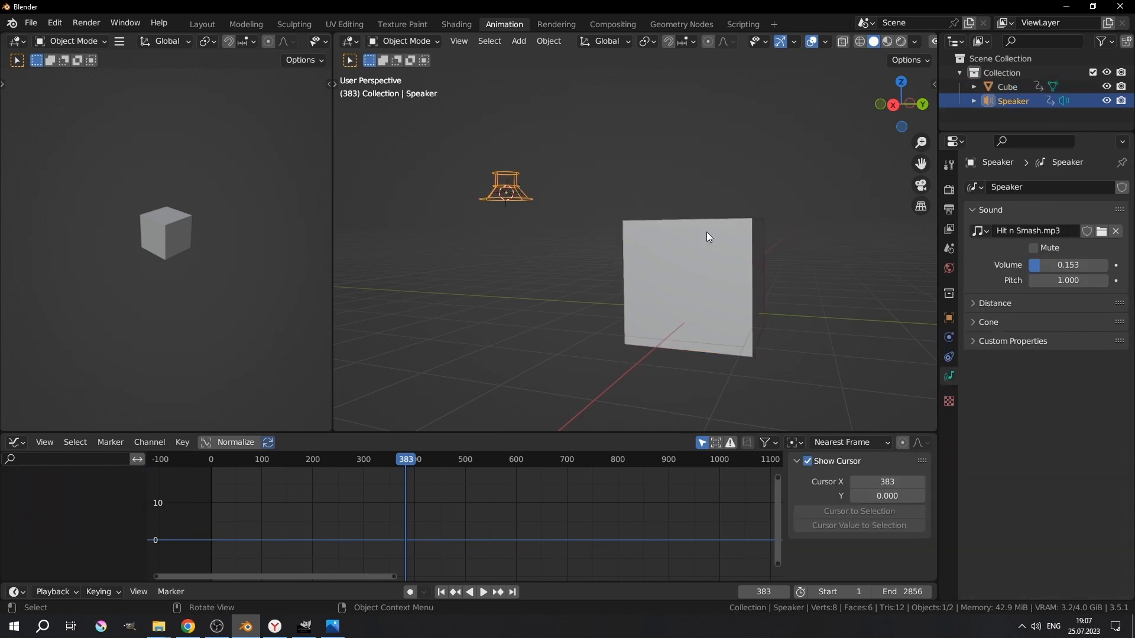
left_click(706, 232)
left_click(505, 188)
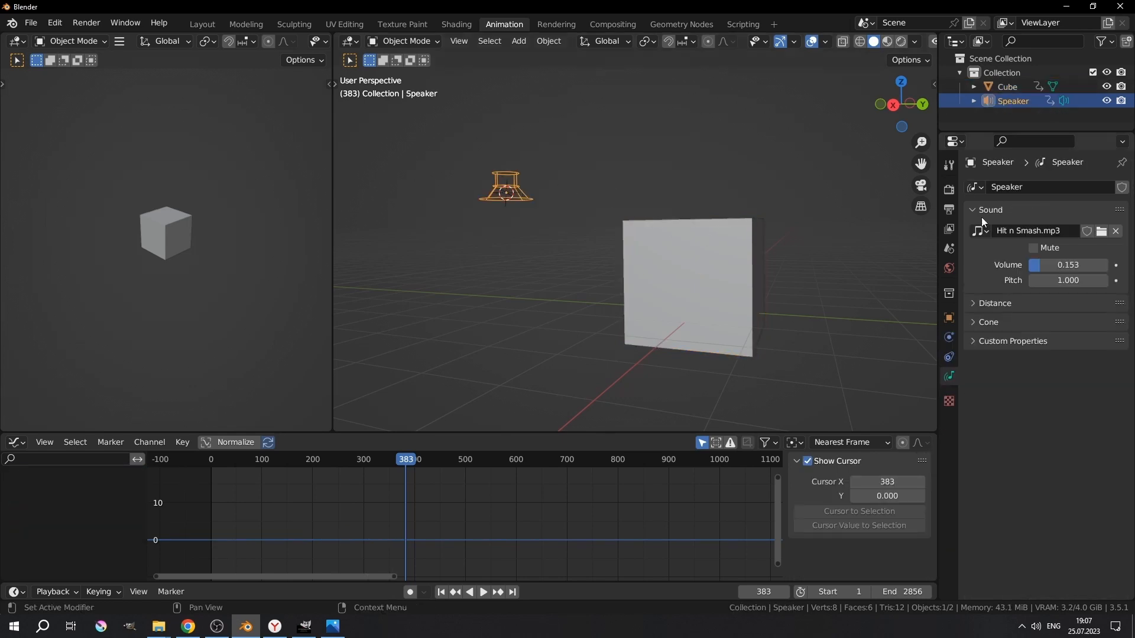
Set the speaker's volume to 0 and play the animation from near its beginning
left_click_drag(1041, 261, 993, 269)
left_click_drag(393, 459, 239, 459)
key("space")
Select the cube and compare its movement with its Z Location curve during playback, viewing the speaker briefly, and stop playback
left_click(656, 275)
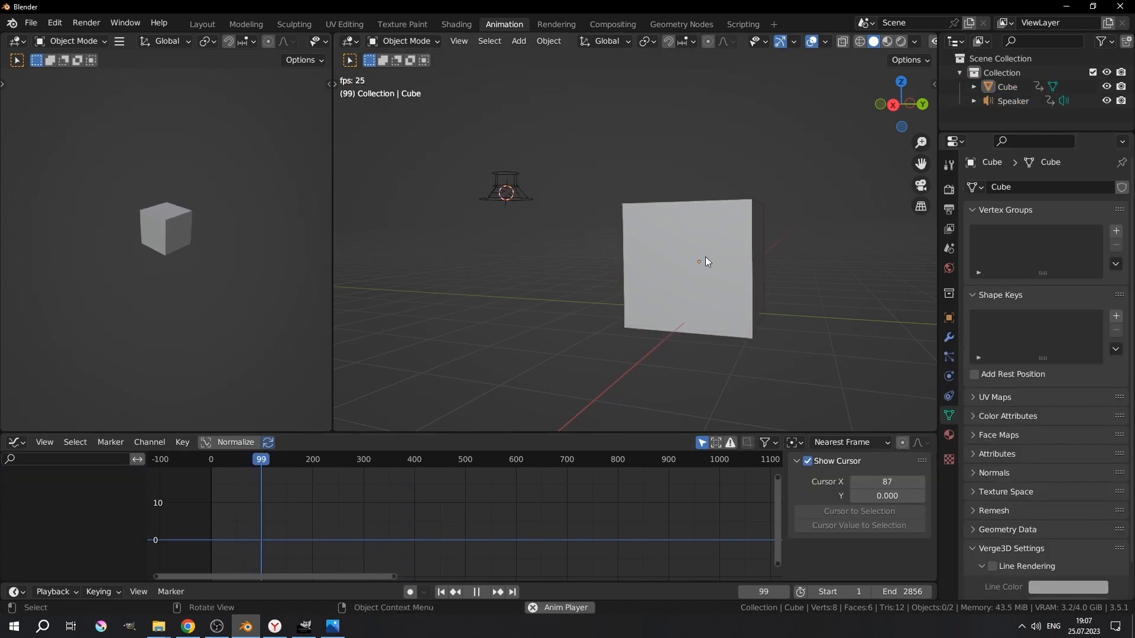
scroll(302, 525, "up", 4)
middle_click_drag(320, 551, 474, 520)
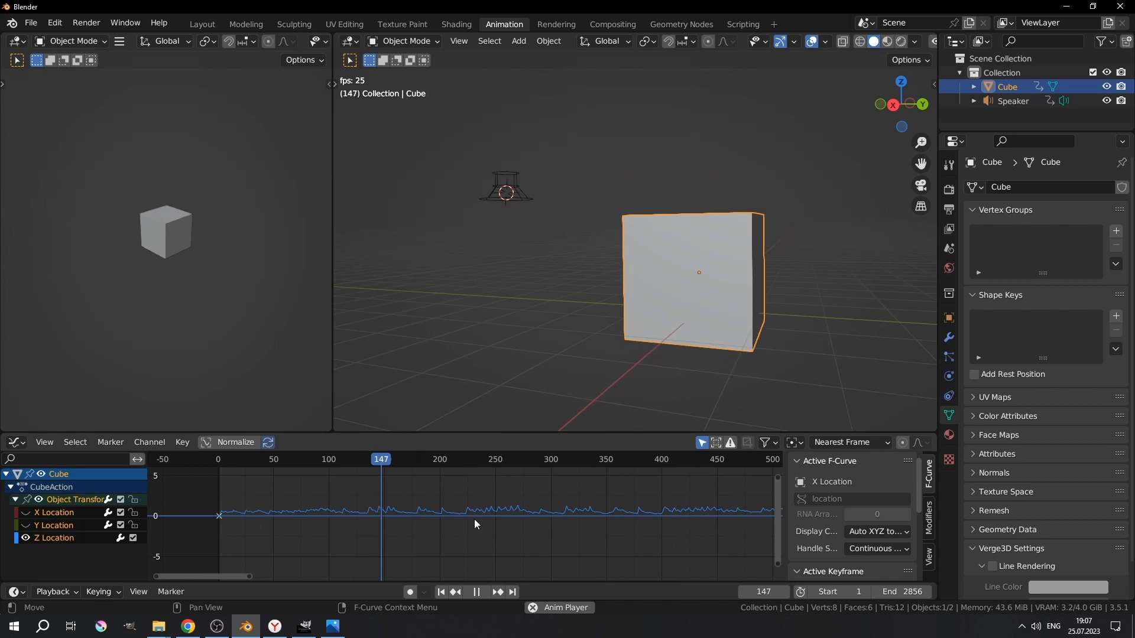
left_click(522, 200)
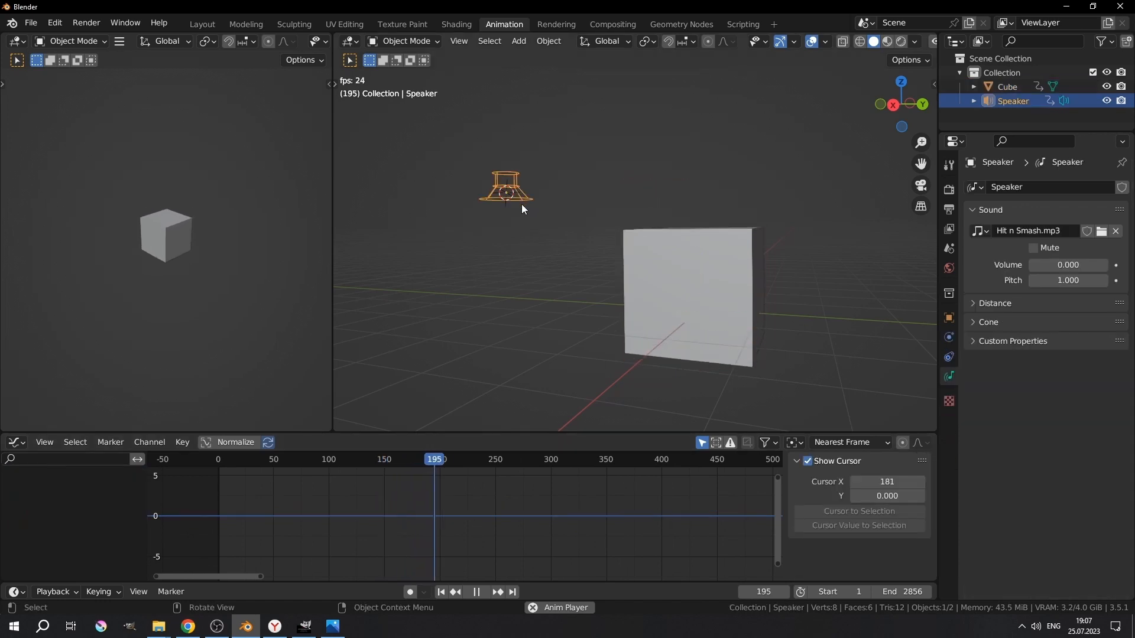
left_click(680, 252)
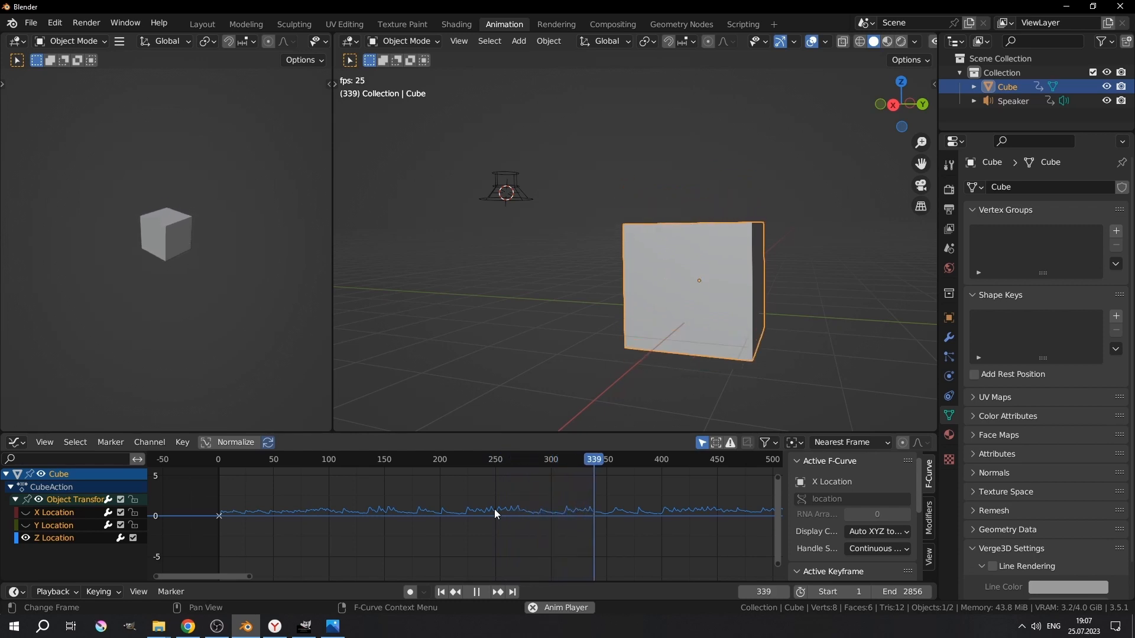
scroll(647, 506, "up", 3)
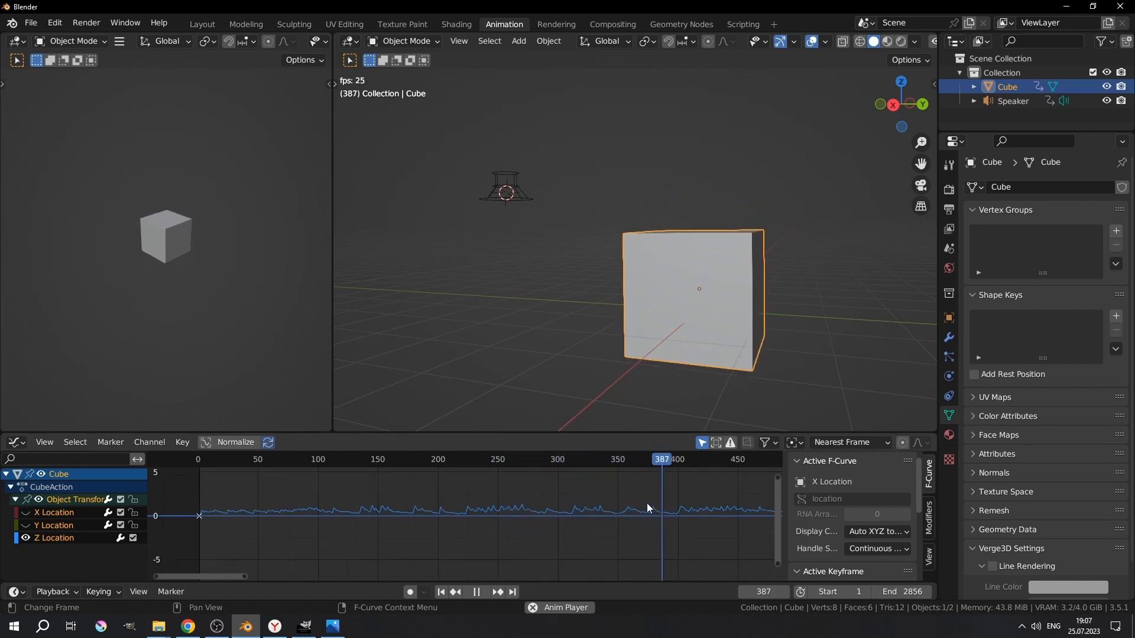
scroll(481, 513, "up", 5)
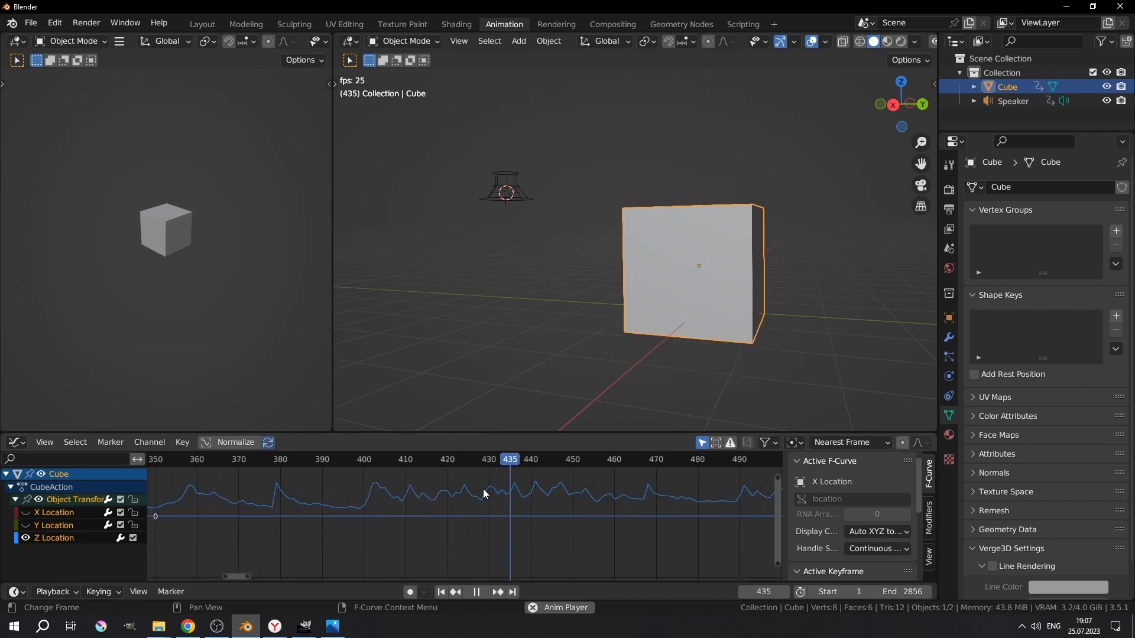
scroll(627, 508, "down", 3)
scroll(653, 508, "down", 1)
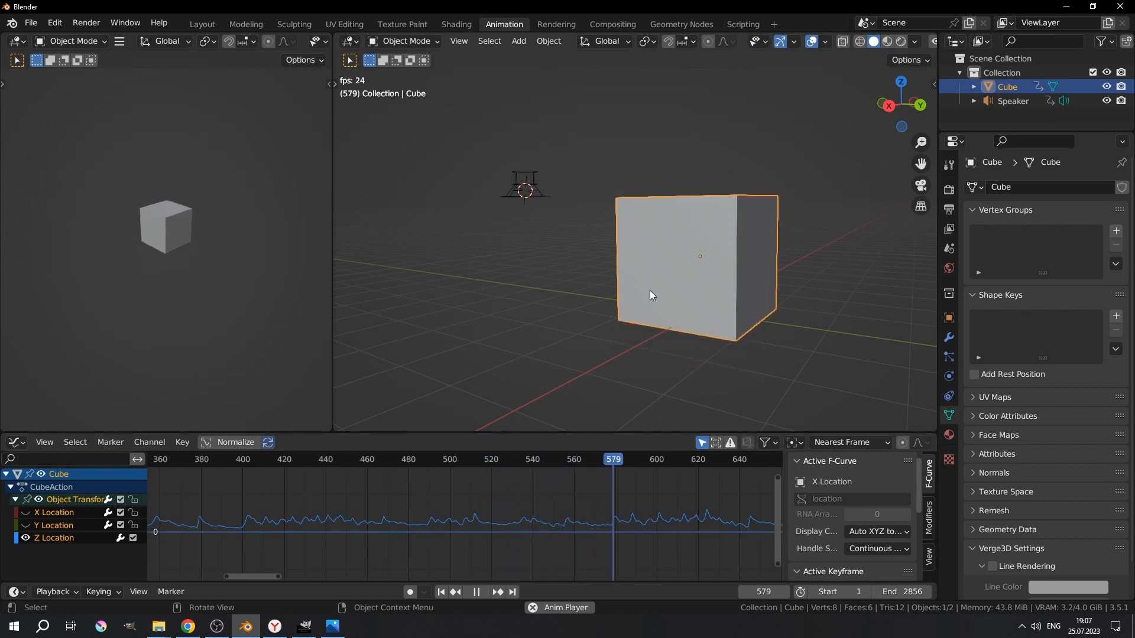
scroll(626, 529, "down", 7)
middle_click_drag(642, 524, 579, 530)
scroll(579, 530, "up", 5)
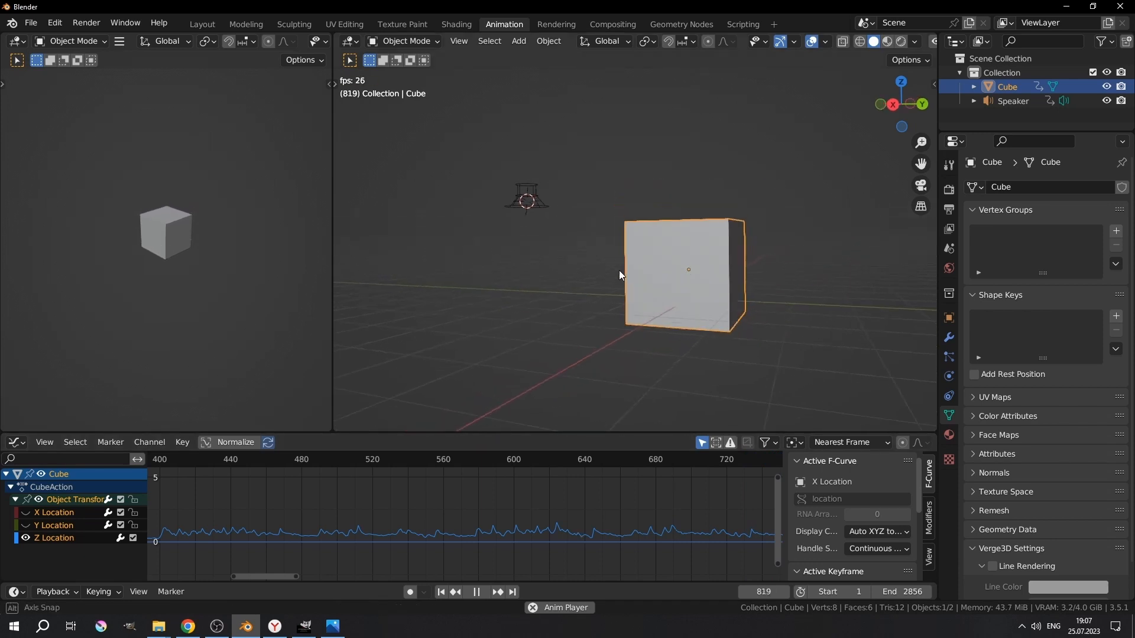
middle_click_drag(591, 267, 611, 281)
key("space")
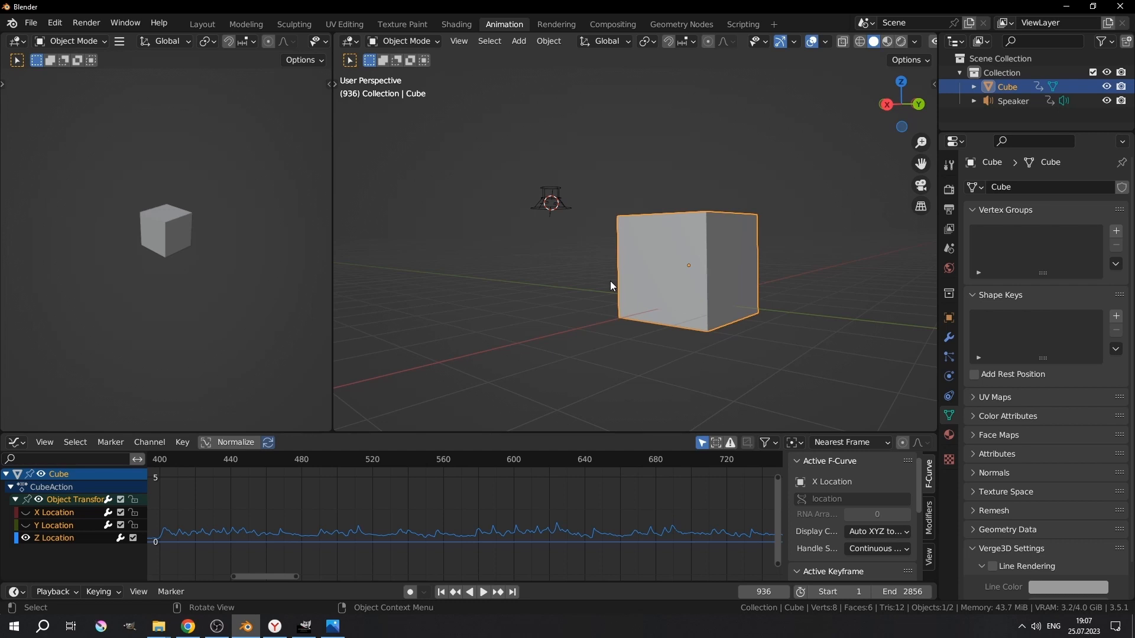
Replay the animation from near frame 0 and compare the cube's motion with the first peaks of the Z Location curve
middle_click_drag(584, 292, 601, 320)
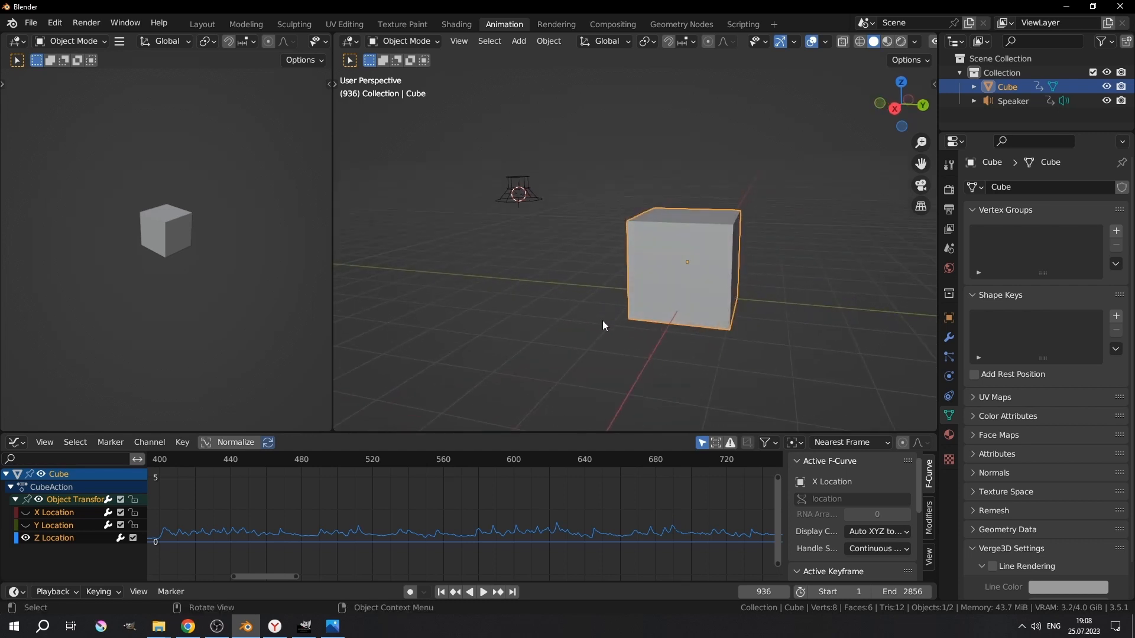
middle_click_drag(571, 526, 435, 480, "ctrl")
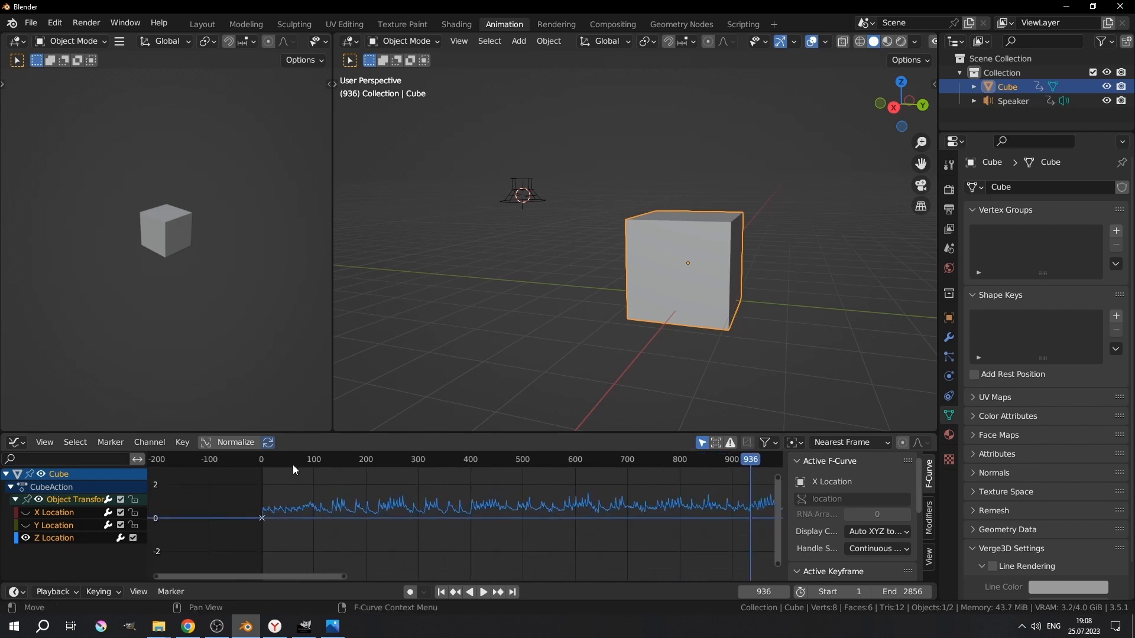
left_click_drag(293, 464, 243, 458)
key("space")
scroll(289, 526, "up", 4)
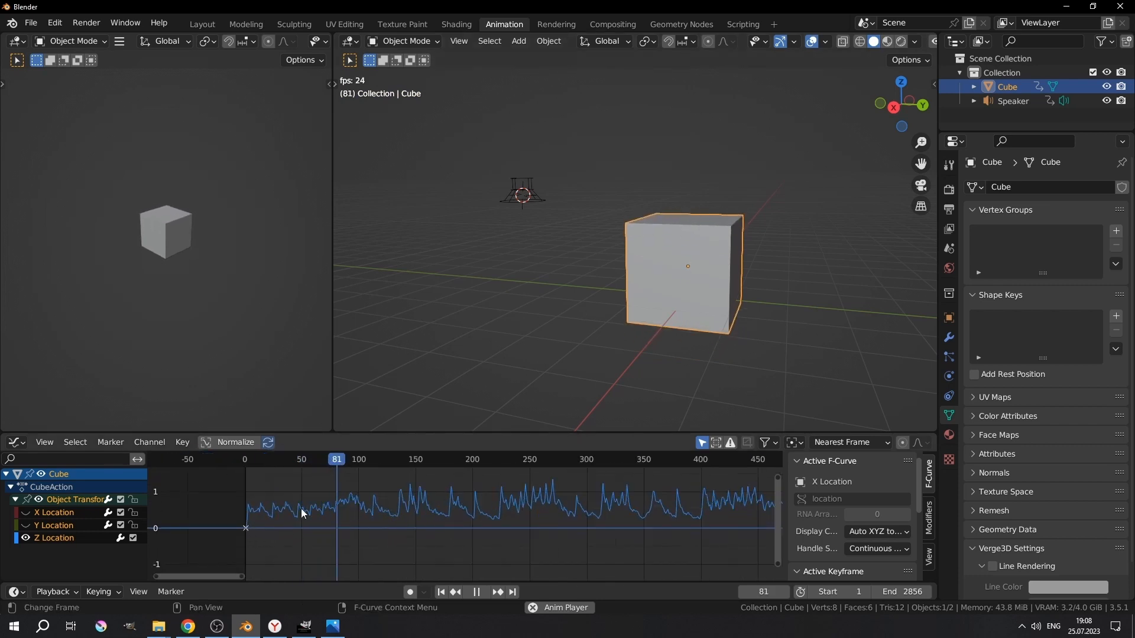
middle_click_drag(338, 523, 364, 524)
key("space")
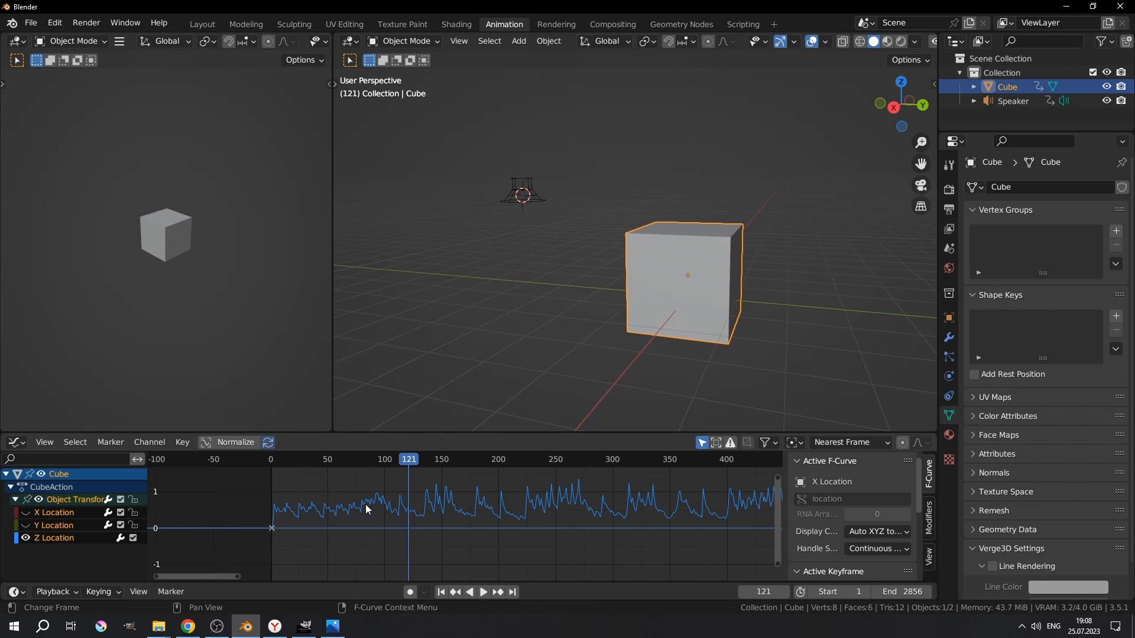
Examine the full length of the cube's sound-baked Z Location curve and its start
scroll(452, 515, "down", 10)
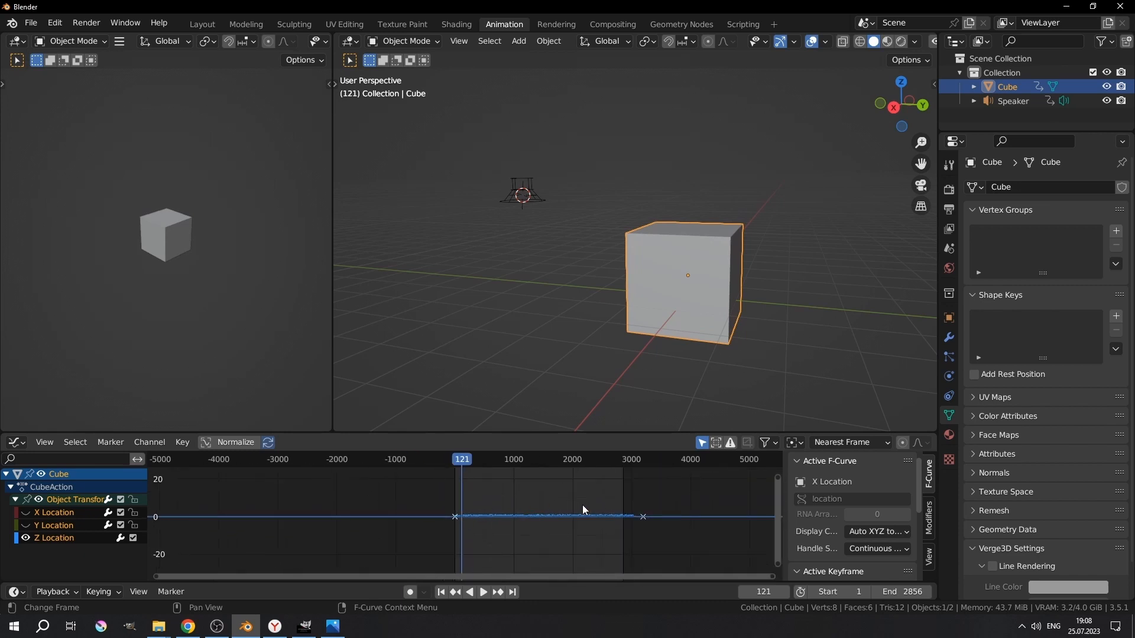
scroll(583, 505, "up", 5)
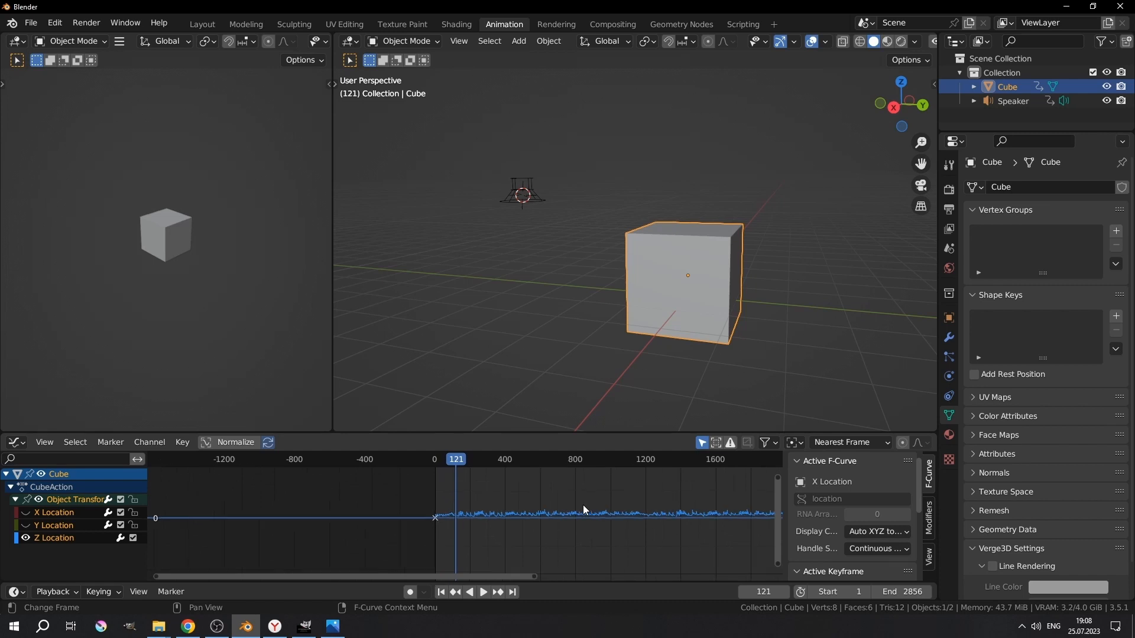
scroll(582, 504, "up", 2)
middle_click_drag(583, 504, 473, 517)
scroll(473, 517, "up", 4)
middle_click_drag(501, 314, 521, 309)
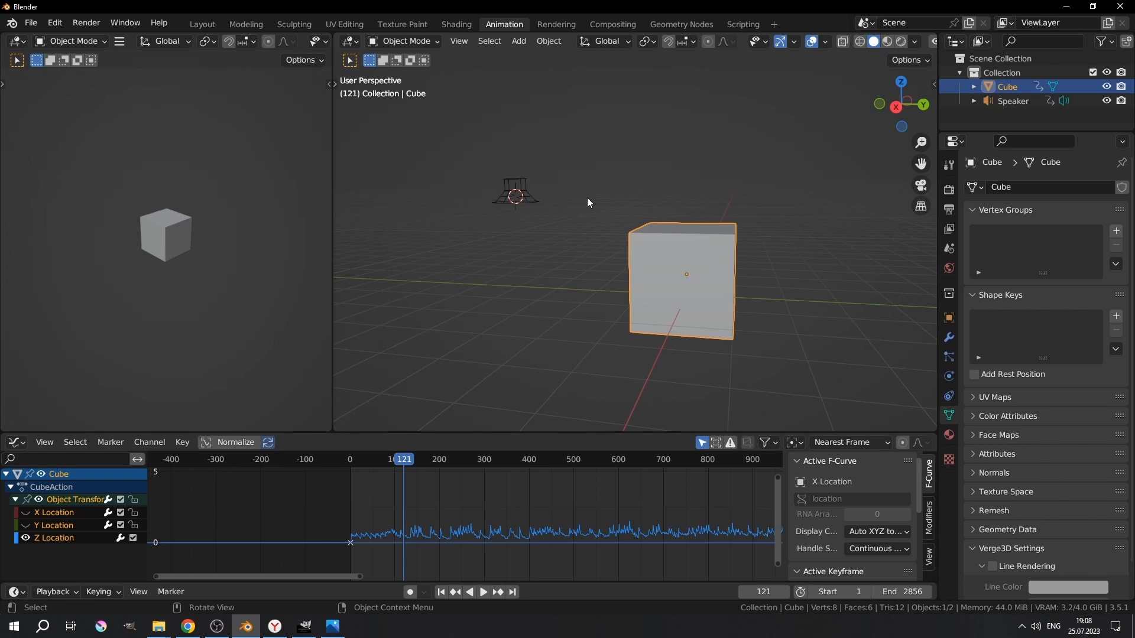
key("F3")
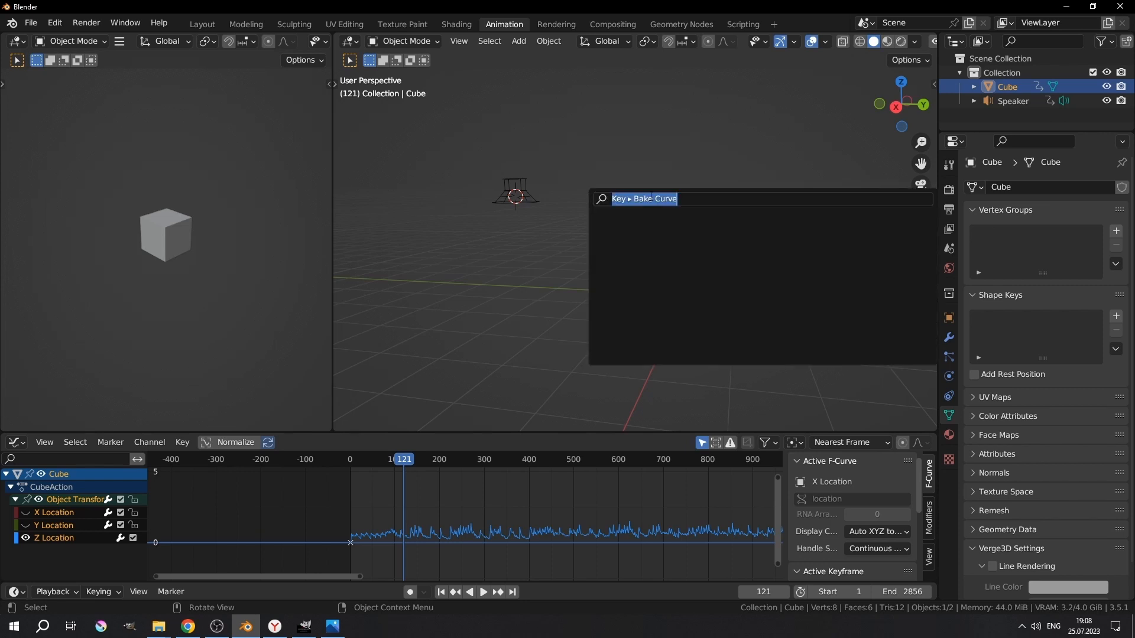
type("bake")
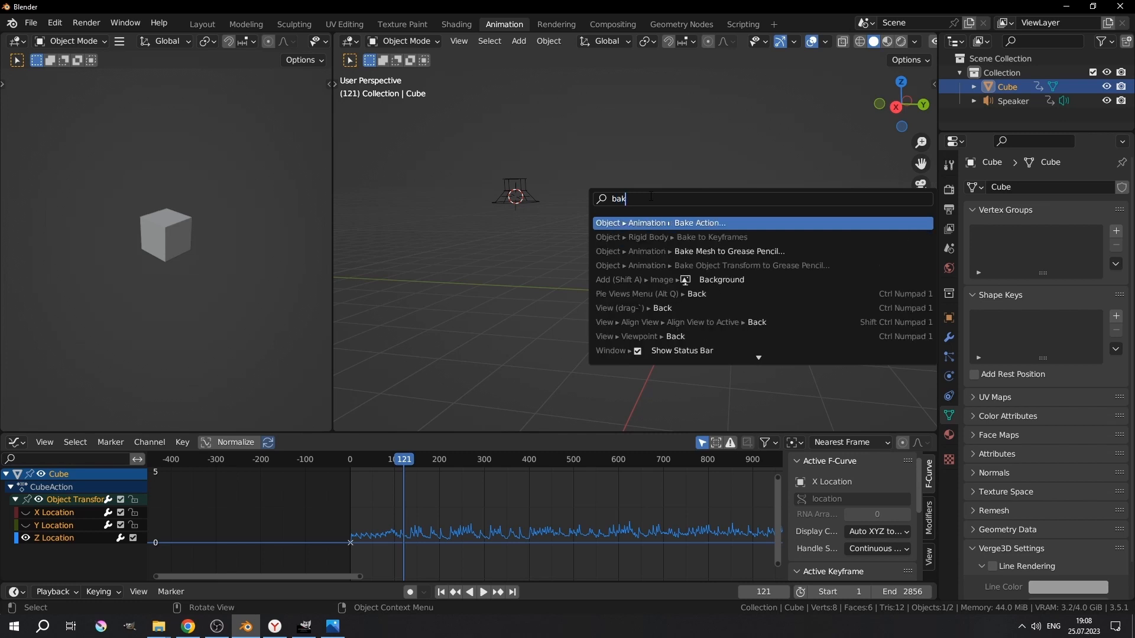
left_click(710, 224)
left_click(696, 335)
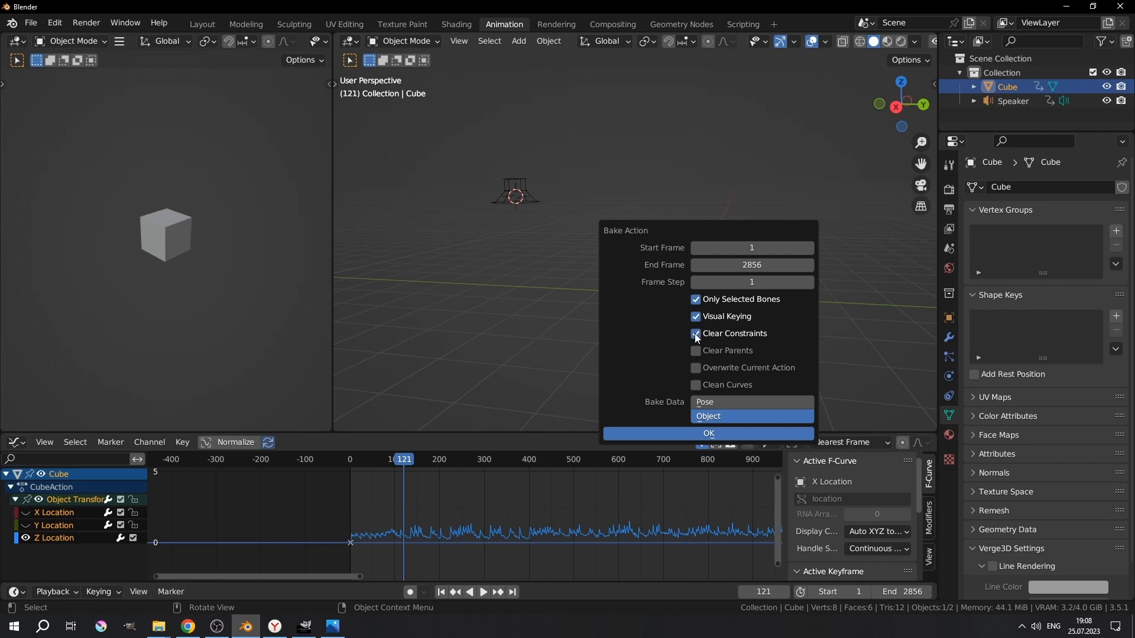
left_click(651, 517)
Go to frame 2855 and examine the end of the cube's Z Location curve
middle_click_drag(666, 521, 488, 533)
scroll(611, 509, "down", 18)
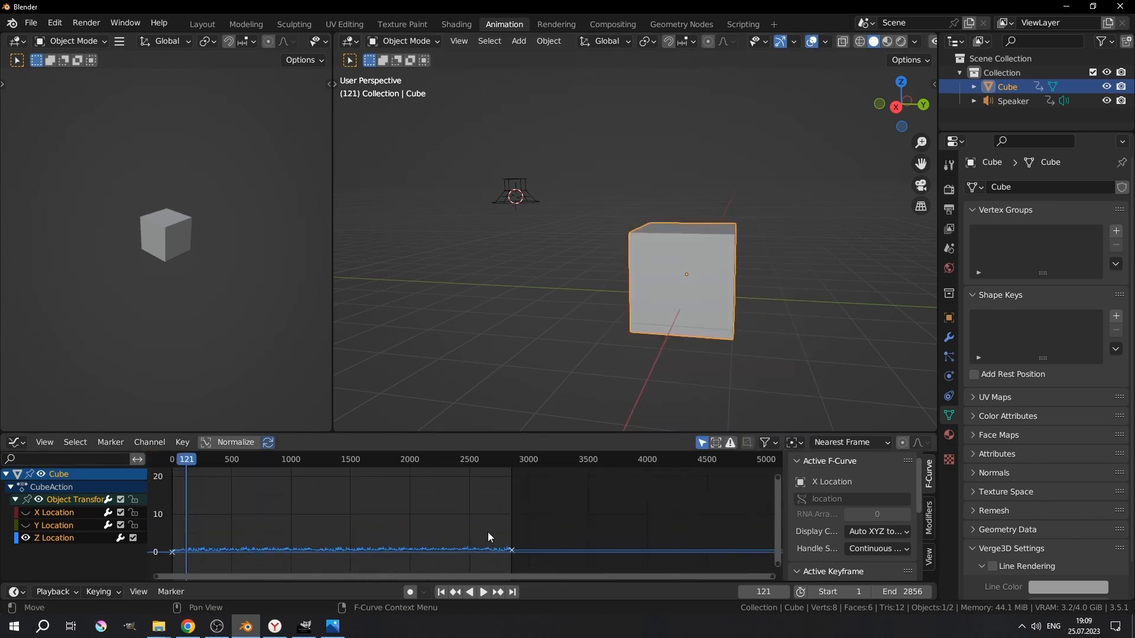
scroll(532, 544, "up", 8)
middle_click_drag(611, 471, 527, 525)
scroll(528, 525, "up", 5)
left_click_drag(507, 461, 557, 472)
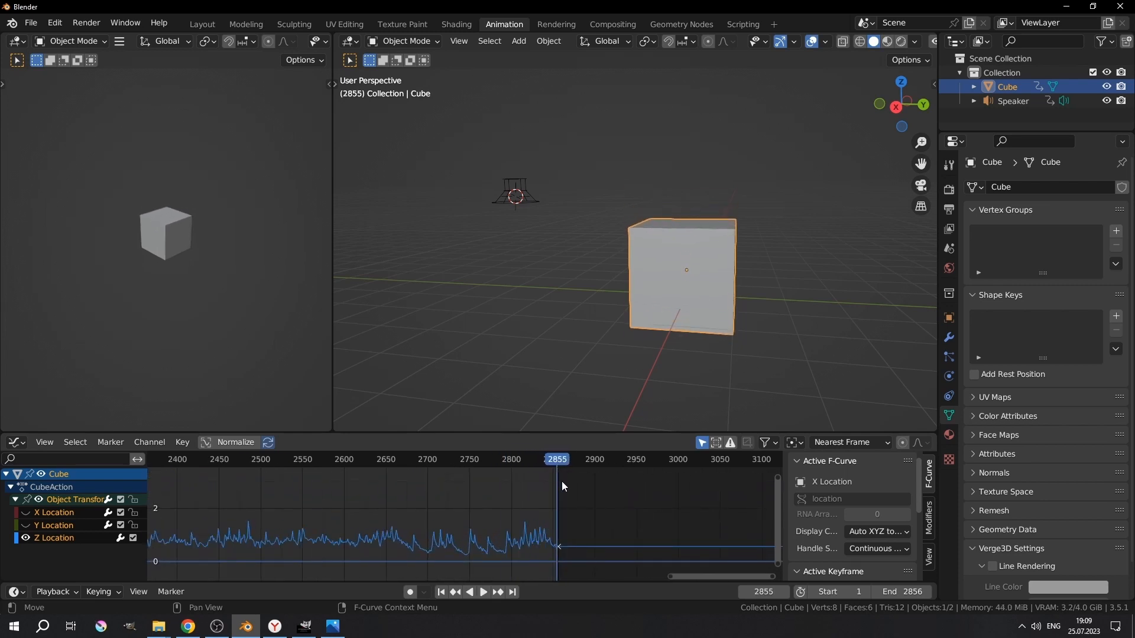
scroll(562, 484, "up", 16)
middle_click_drag(699, 527, 416, 486)
middle_click_drag(546, 542, 517, 479)
scroll(596, 512, "up", 9)
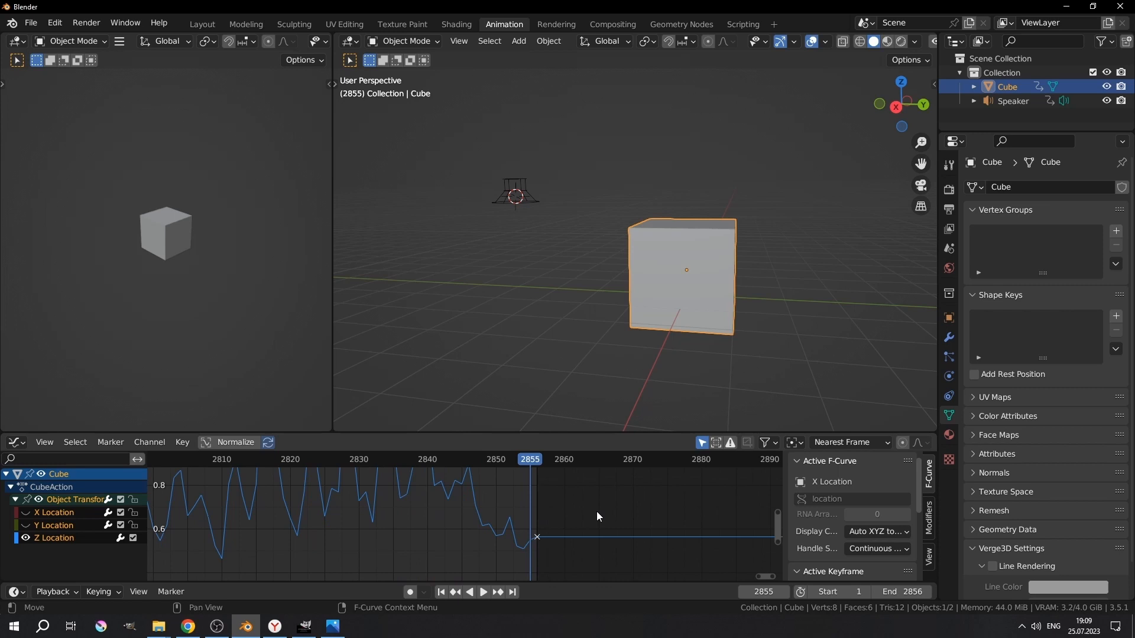
middle_click_drag(567, 331, 517, 277)
Bake the cube's action into keyframes from frame 1 to 2856 with a frame step of 1 and Object as bake data
key("F3")
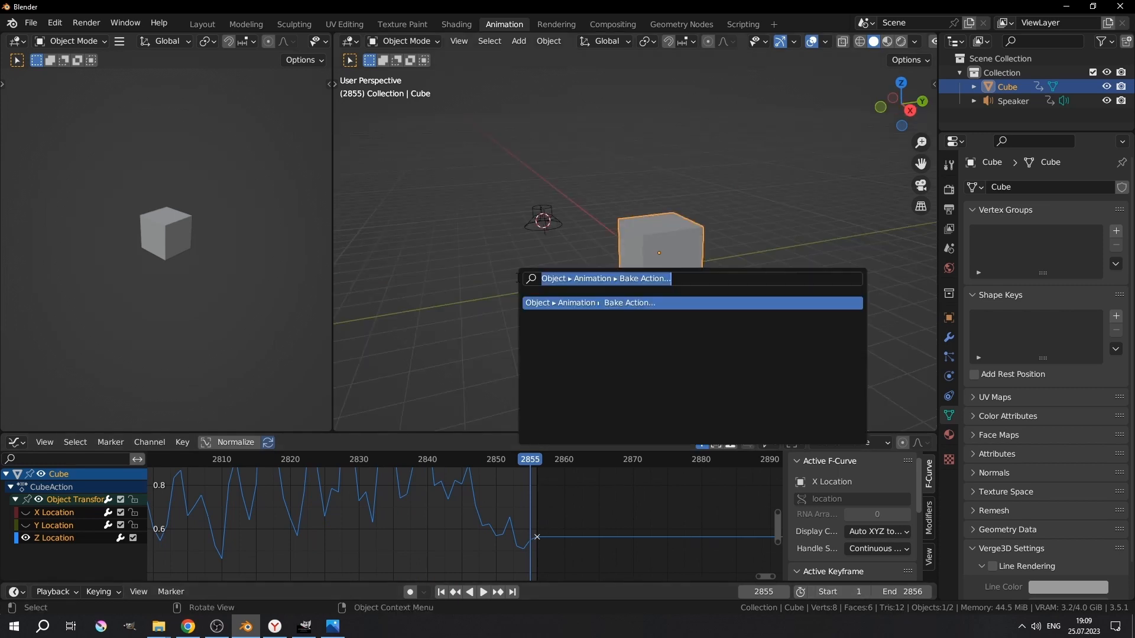
key("Return")
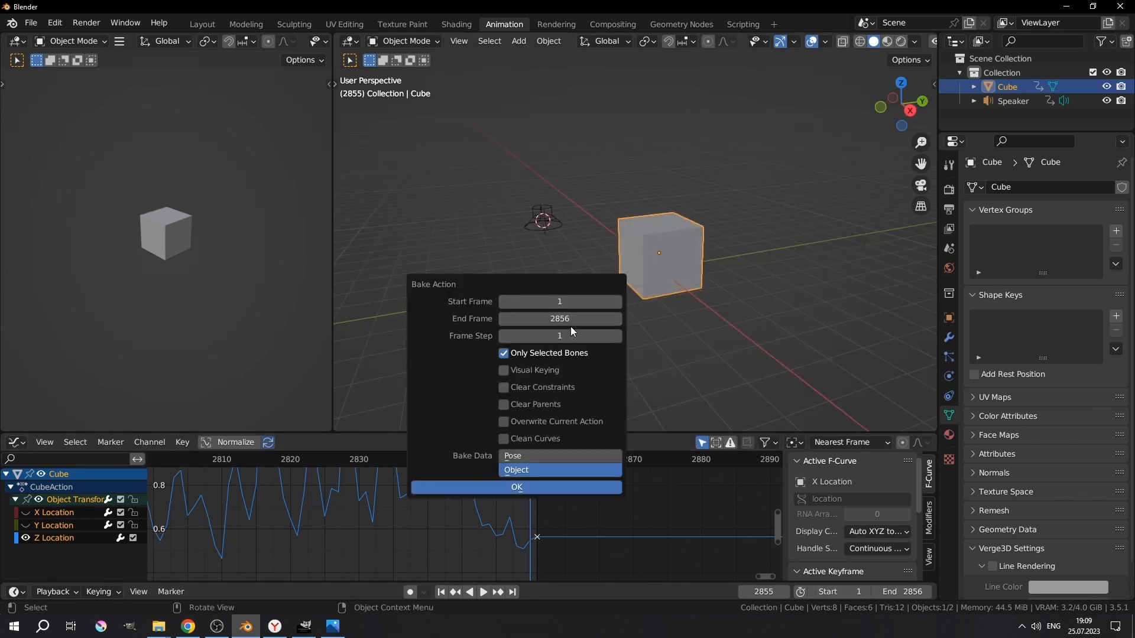
left_click(528, 491)
scroll(522, 509, "down", 5)
scroll(462, 503, "down", 3)
middle_click_drag(462, 504, 779, 502)
Hide all baked location, rotation and scale curves of the cube except Z Location
left_click(13, 500)
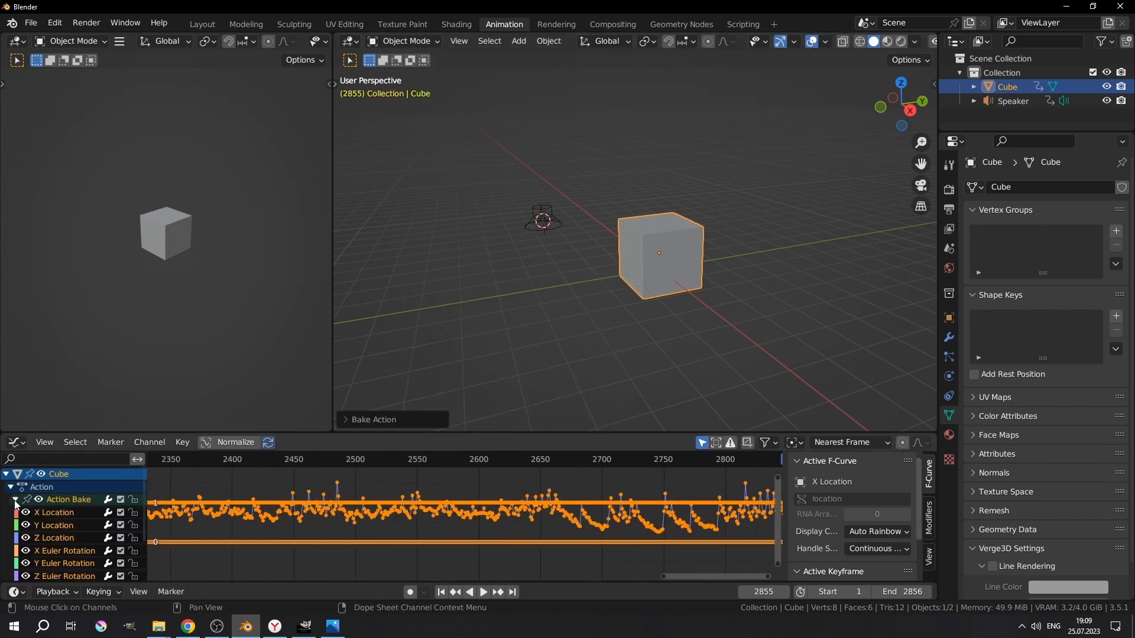
left_click_drag(25, 512, 25, 576)
scroll(33, 555, "down", 3)
left_click_drag(26, 536, 25, 562)
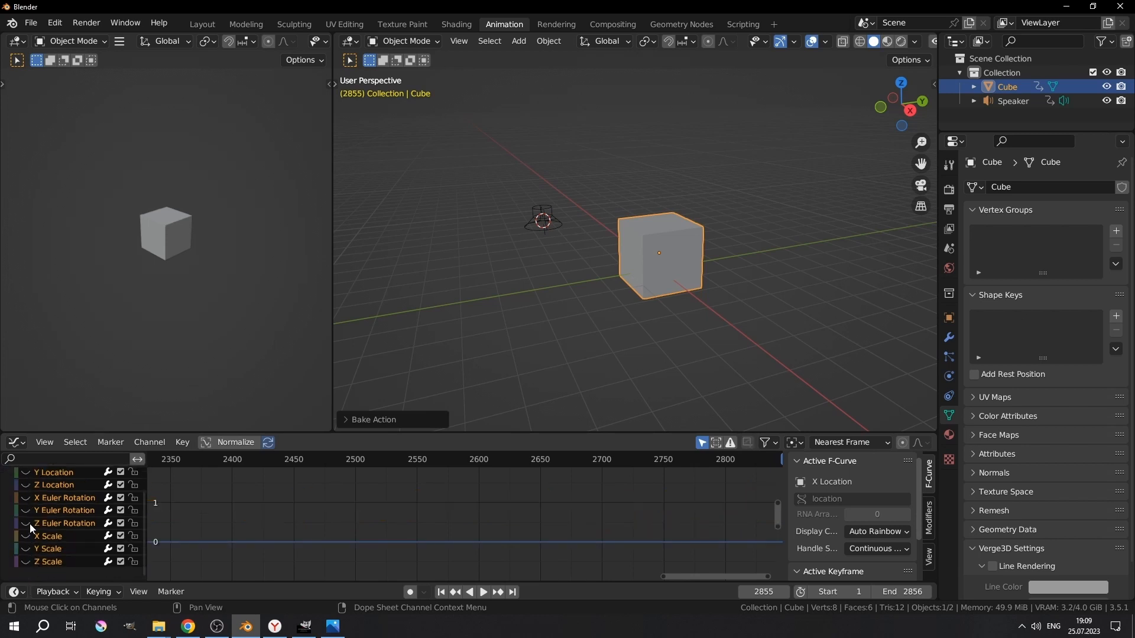
left_click(25, 485)
Return to frame 0 and examine the individual keyframes at the start of the baked Z Location curve
scroll(401, 497, "down", 19)
middle_click_drag(349, 504, 723, 477)
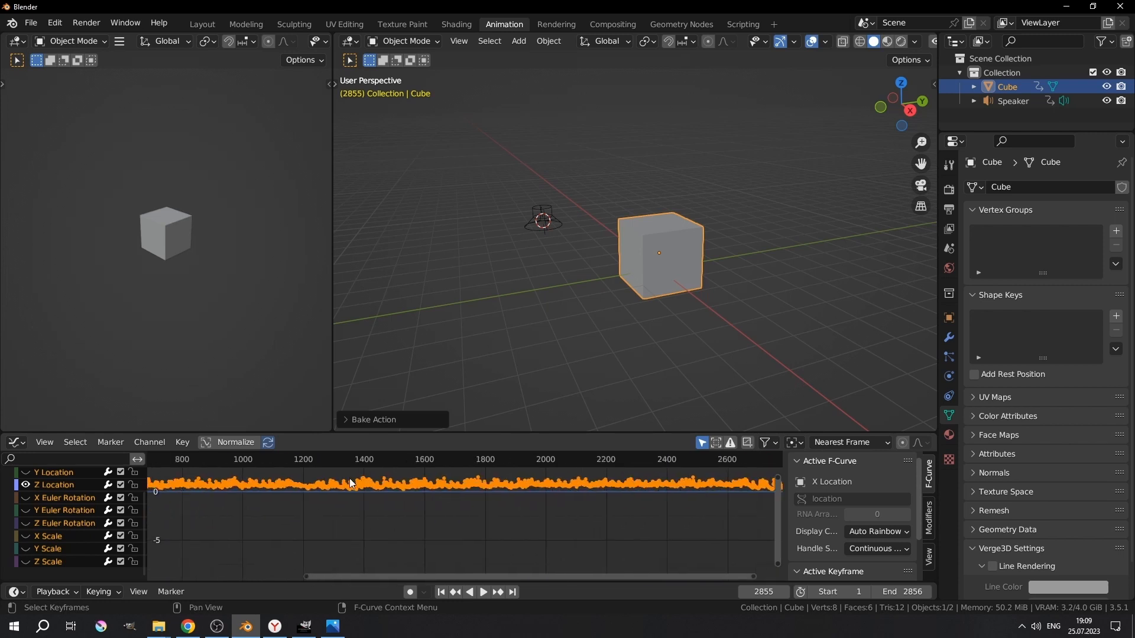
middle_click_drag(349, 478, 781, 468)
left_click(483, 463)
scroll(703, 275, "up", 3)
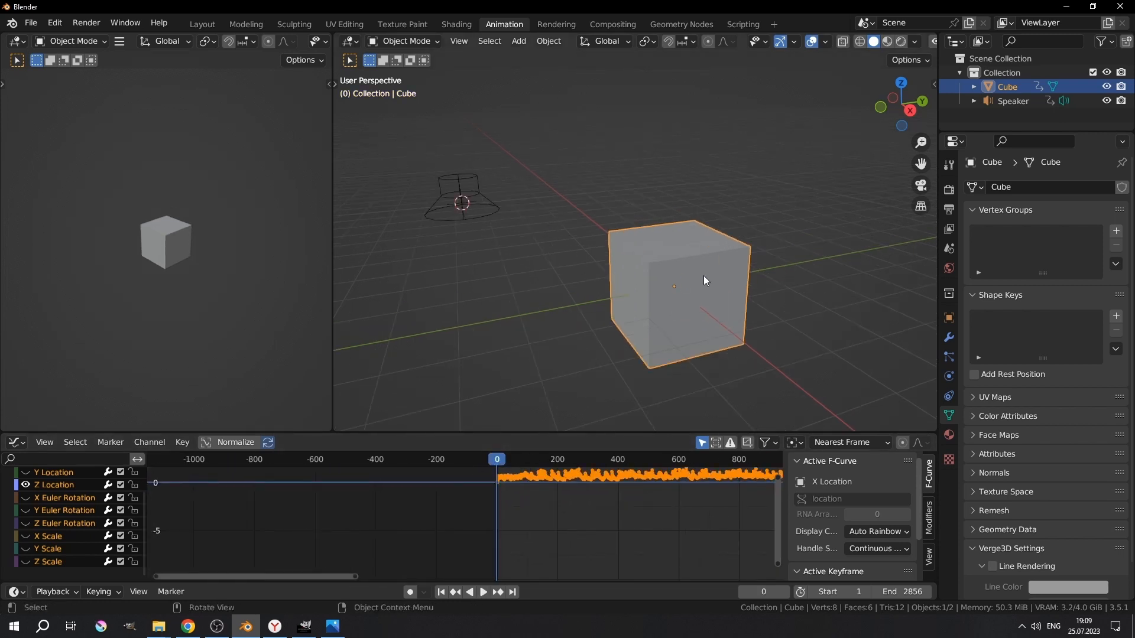
middle_click_drag(703, 276, 664, 264)
scroll(547, 483, "up", 6)
middle_click_drag(588, 454, 524, 519)
scroll(523, 519, "up", 4)
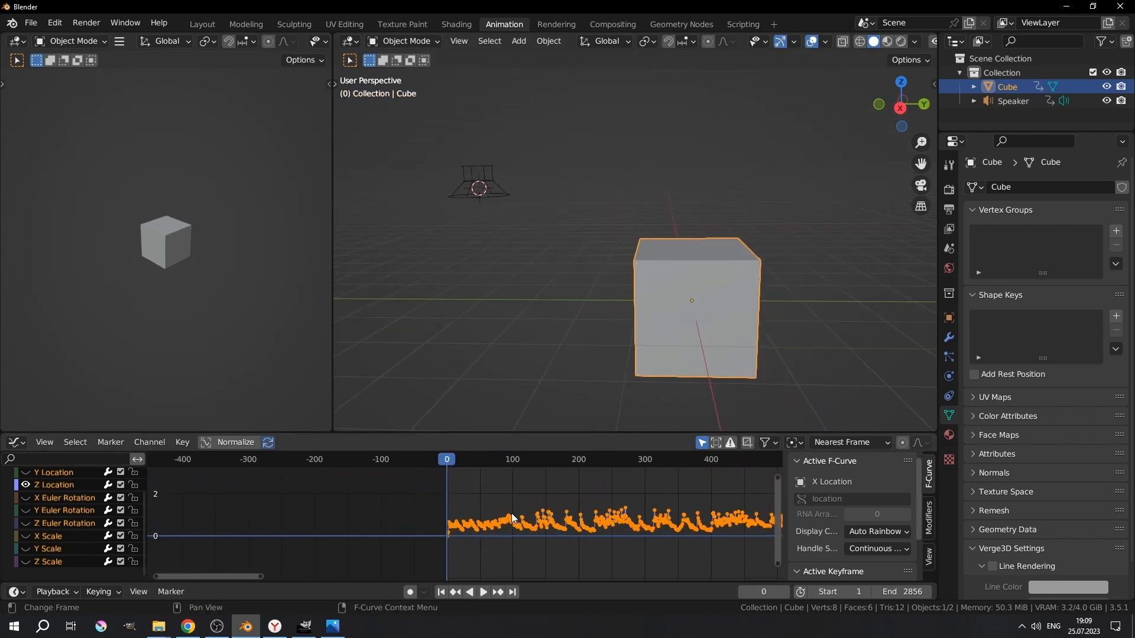
scroll(118, 508, "up", 3)
scroll(568, 548, "up", 11)
middle_click_drag(471, 554, 408, 552)
scroll(546, 481, "up", 7)
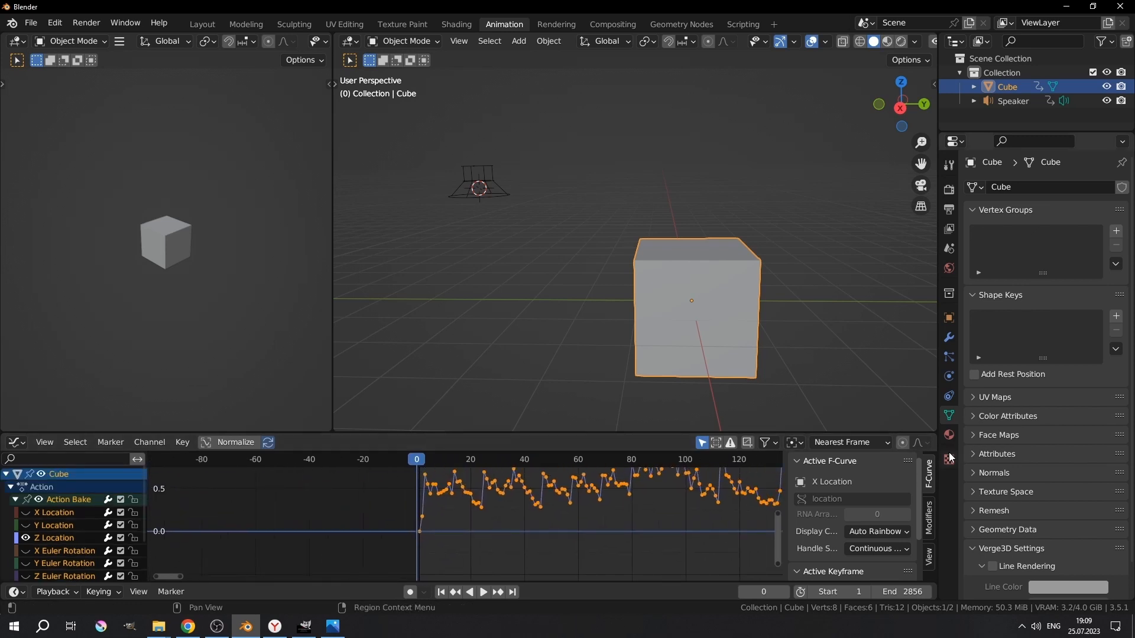
Set the pivot point to the 2D cursor and scale the Z Location keyframes vertically until the peaks reach about 7
left_click(792, 445)
left_click(814, 476)
scroll(469, 538, "down", 3)
key("space")
right_click_drag(402, 484, 422, 525)
key("space")
scroll(455, 526, "down", 2)
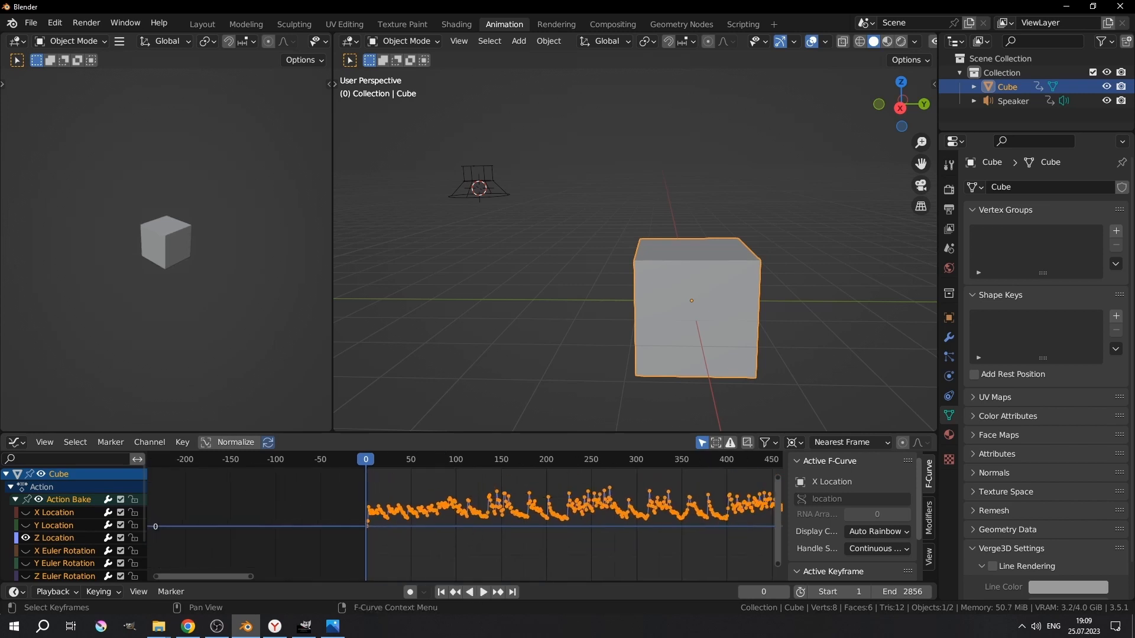
key("s")
key("y")
left_click(413, 522)
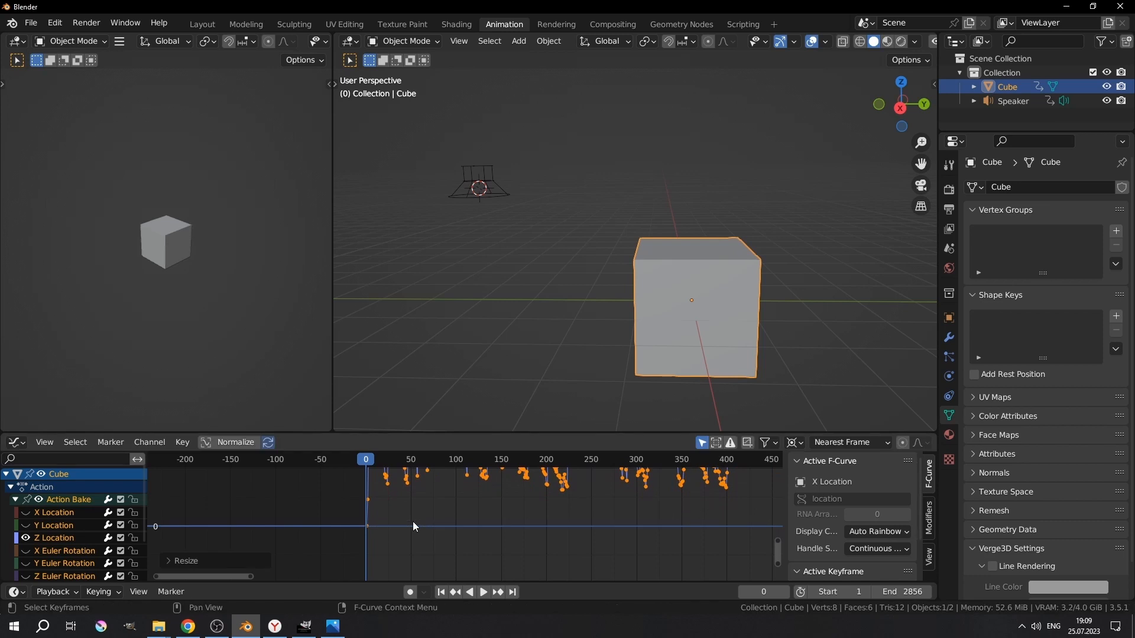
Play the animation, switch the 3D view to wireframe, and check the cube's vertical motion against the scaled curve
key("Home")
key("space")
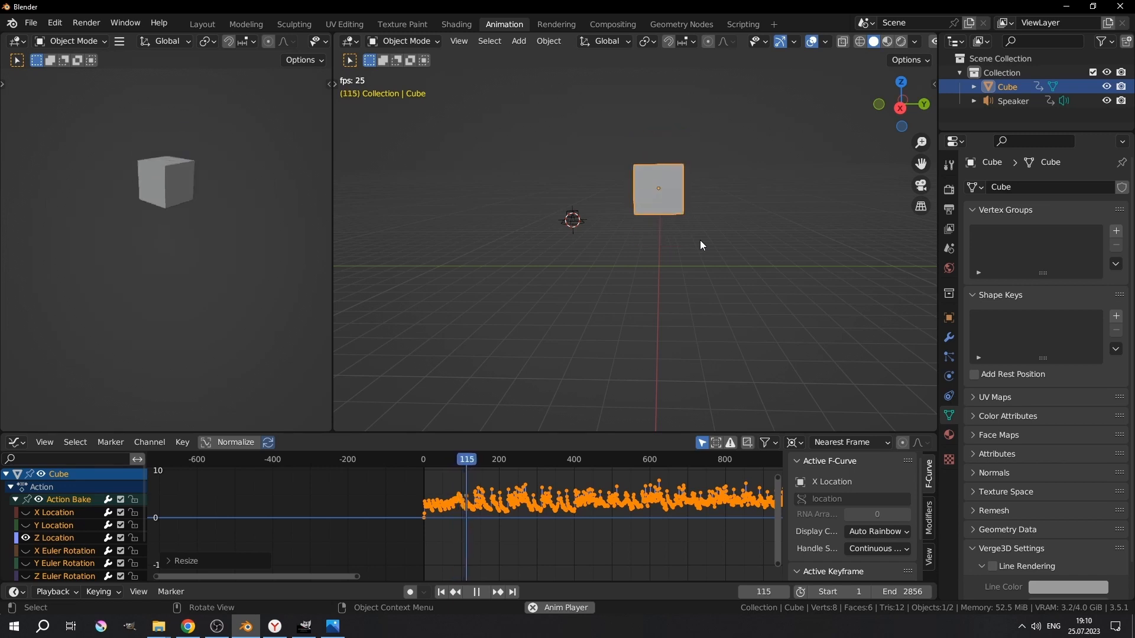
mouse_move(698, 246)
middle_mouse_down()
mouse_move(584, 273)
mouse_move(710, 290)
mouse_move(664, 281)
middle_mouse_up()
key("shift+z")
middle_click_drag(730, 263, 639, 269)
scroll(556, 499, "up", 4)
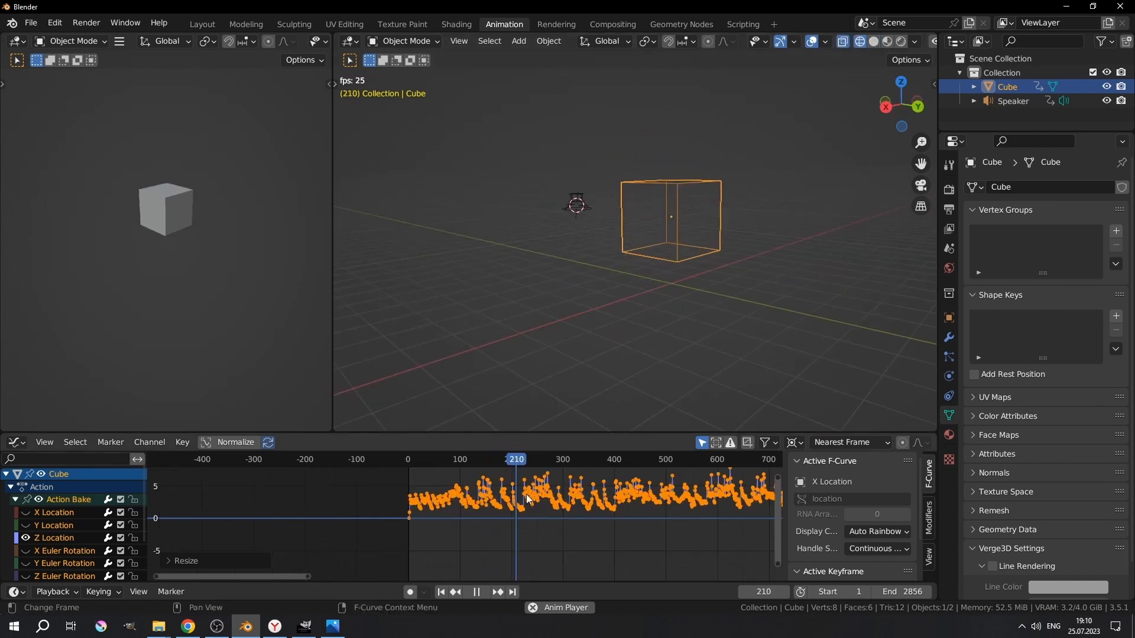
scroll(533, 508, "up", 5)
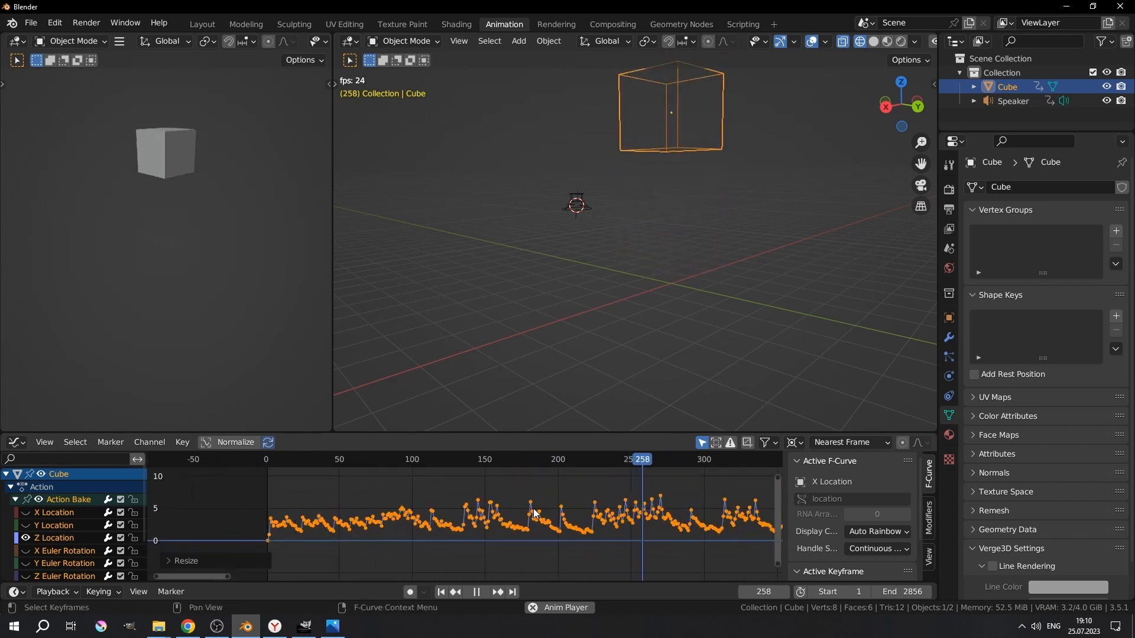
Replay the animation from other viewing angles and compare the cube's vertical motion with the Z Location curve
key("space")
middle_click_drag(616, 253, 676, 192)
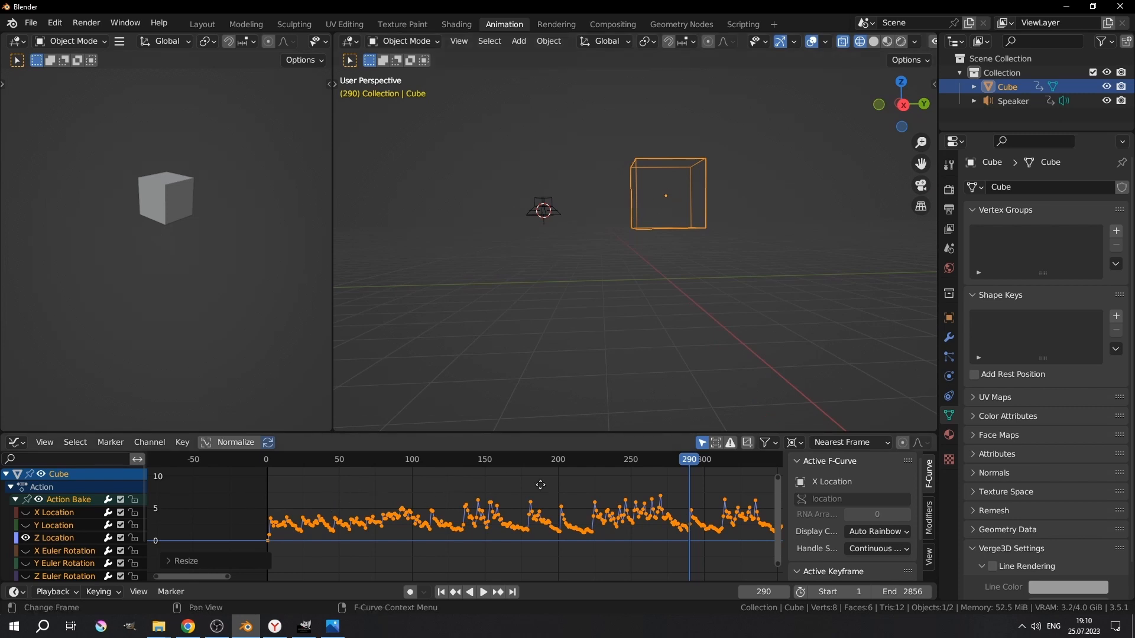
middle_click_drag(376, 512, 367, 516)
scroll(423, 513, "down", 3)
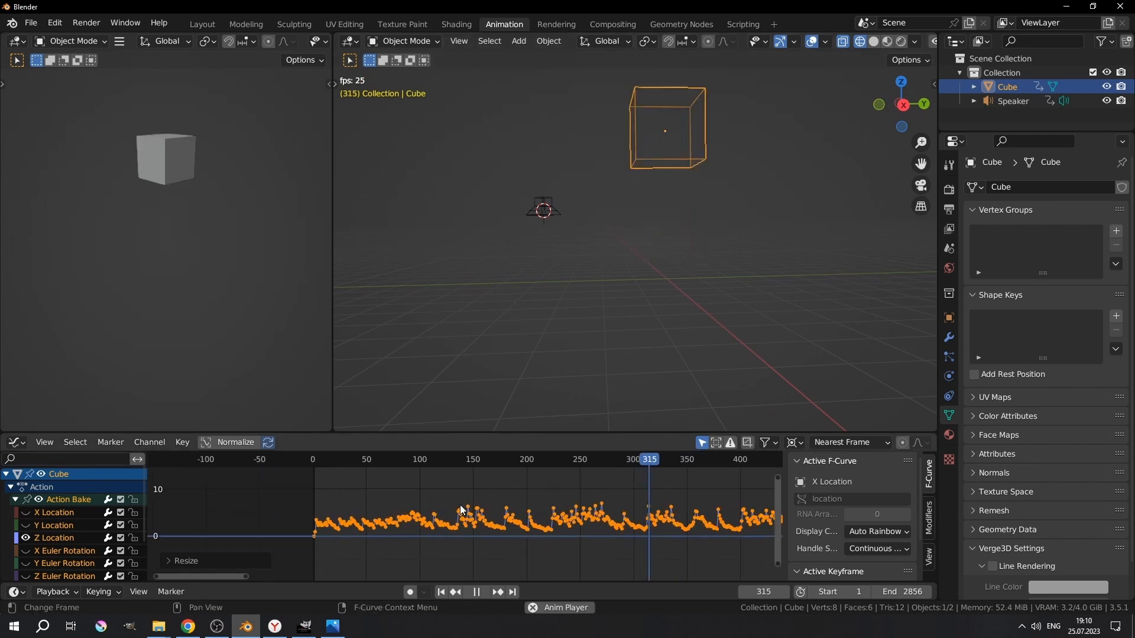
middle_click_drag(757, 193, 686, 261)
key("space")
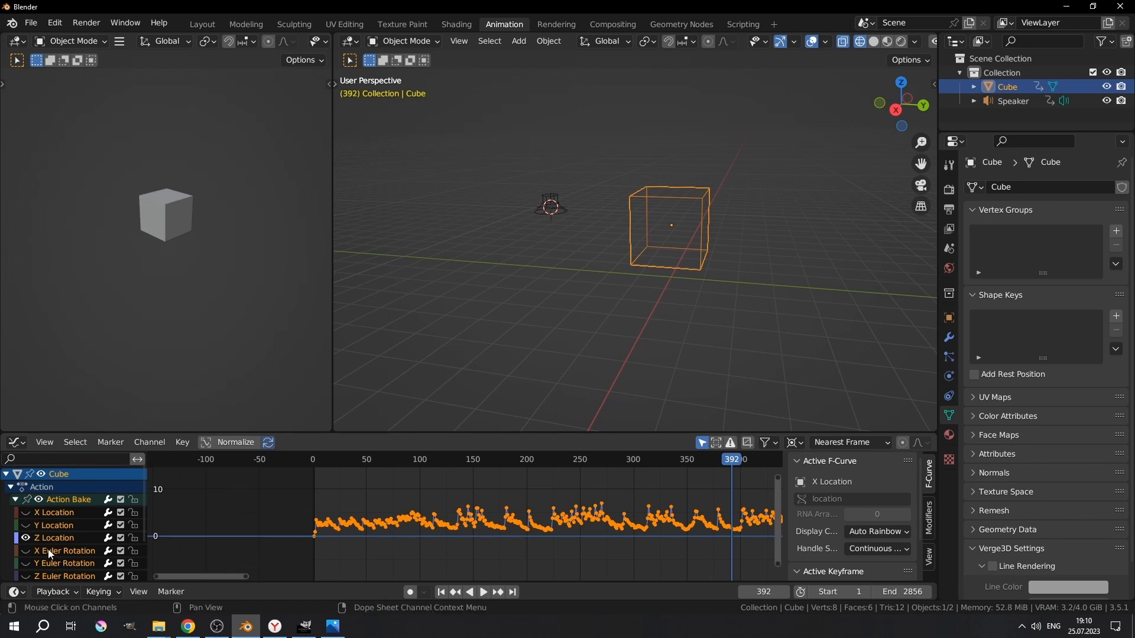
Hide the cube's Z Location curve and show its X, Y and Z Scale curves instead
left_click(26, 538)
scroll(30, 543, "down", 2)
left_click(26, 536)
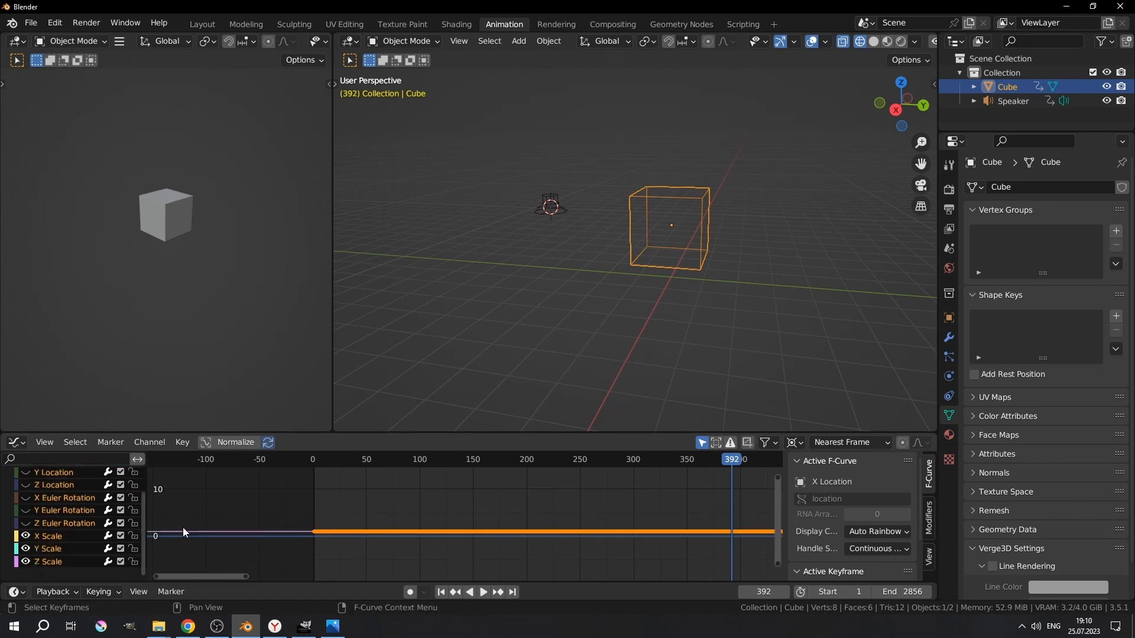
Paste the copied Z Location keyframes onto the X, Y and Z Scale curves, starting at frame 1
left_click_drag(339, 458, 313, 461)
scroll(306, 537, "up", 6)
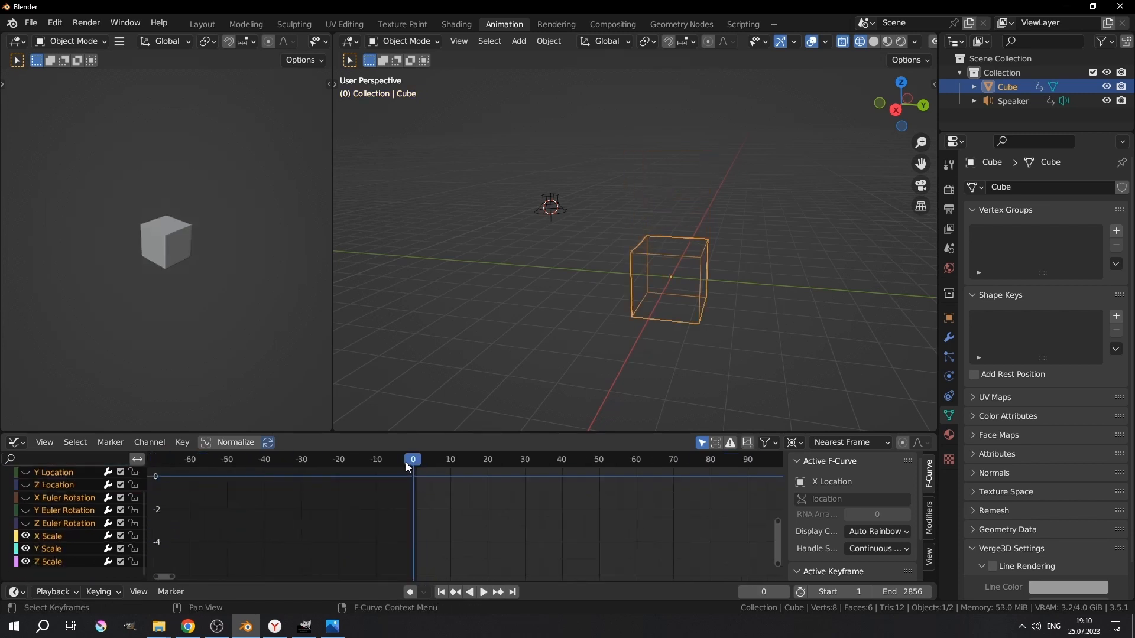
scroll(414, 552, "up", 3)
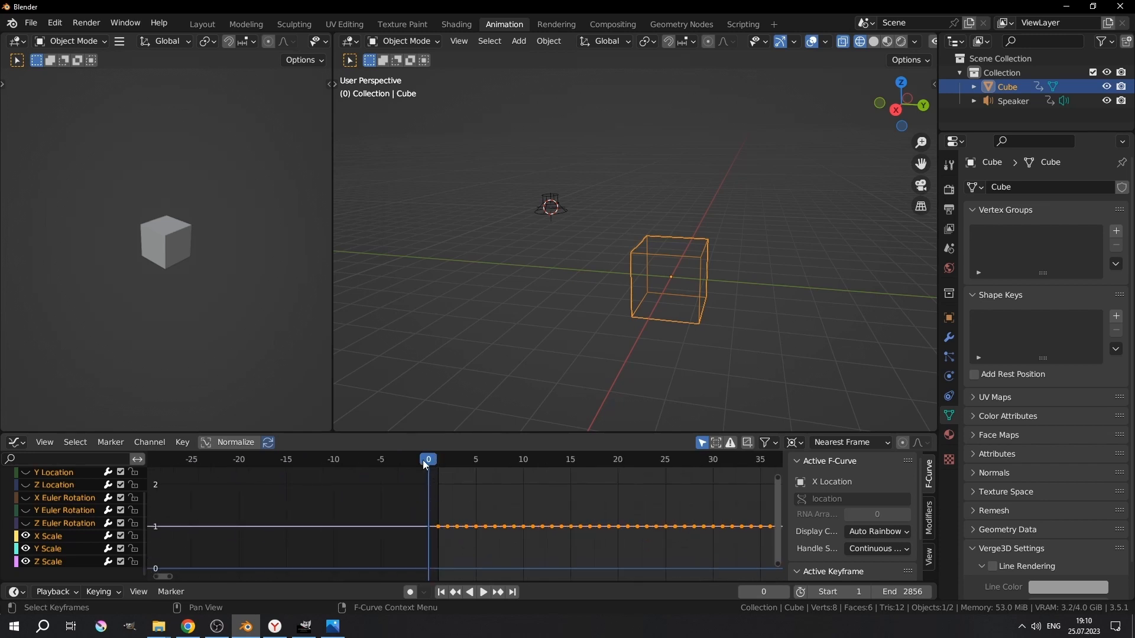
key("Right")
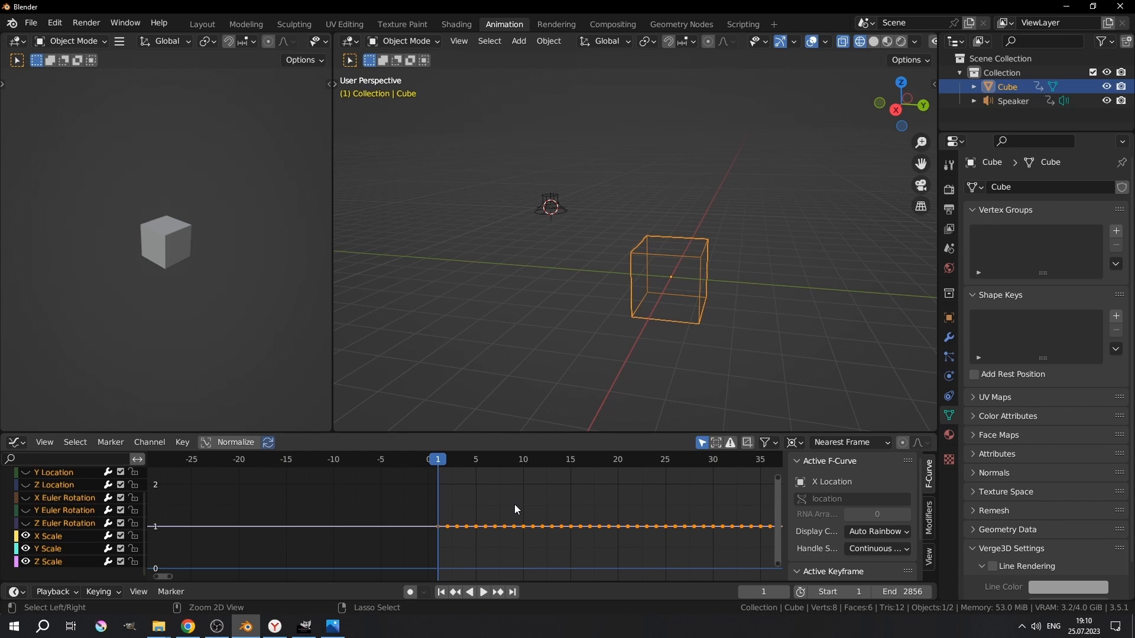
key("ctrl+v")
key("Home")
Play the animation and check the cube's pulsing size against the pasted scale curves
key("space")
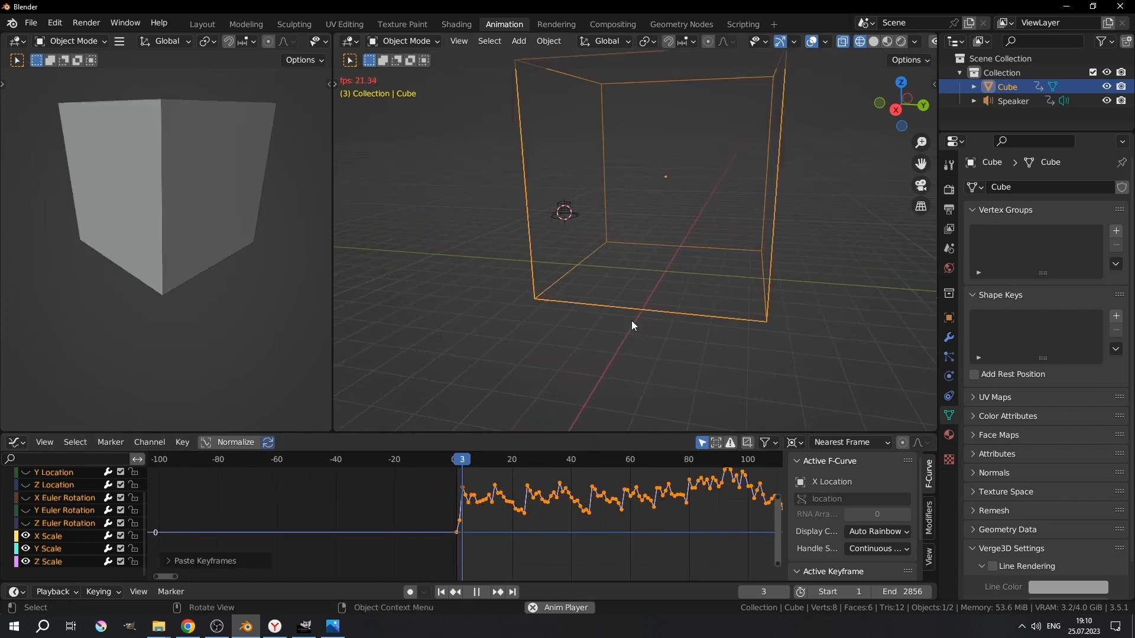
scroll(641, 302, "down", 3)
left_click(694, 250)
middle_click_drag(694, 250, 658, 233)
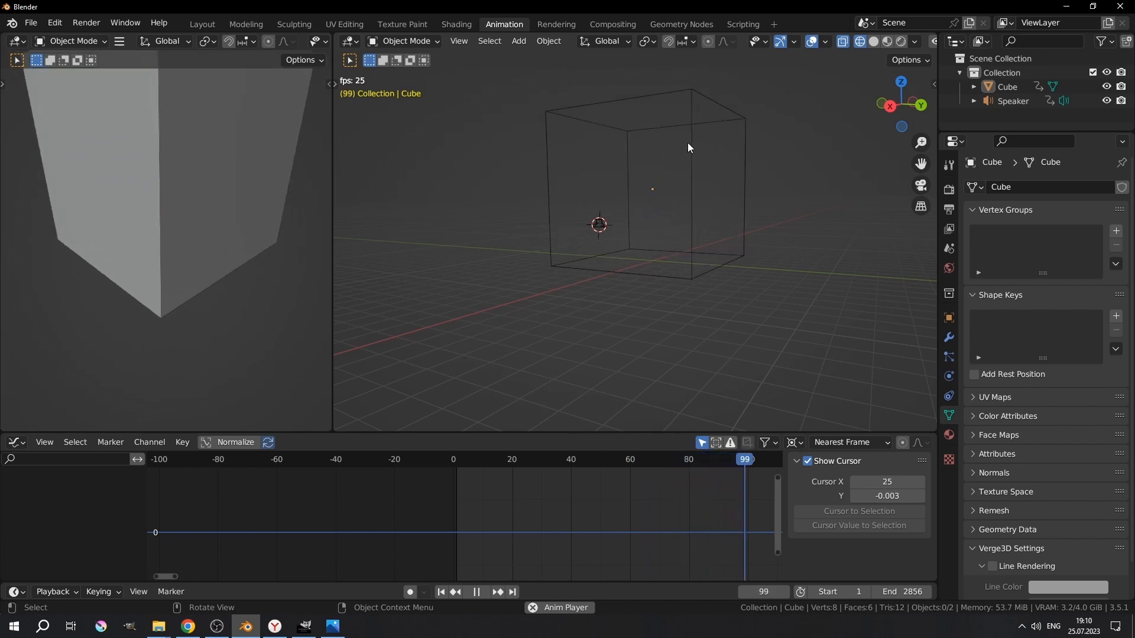
left_click(690, 142)
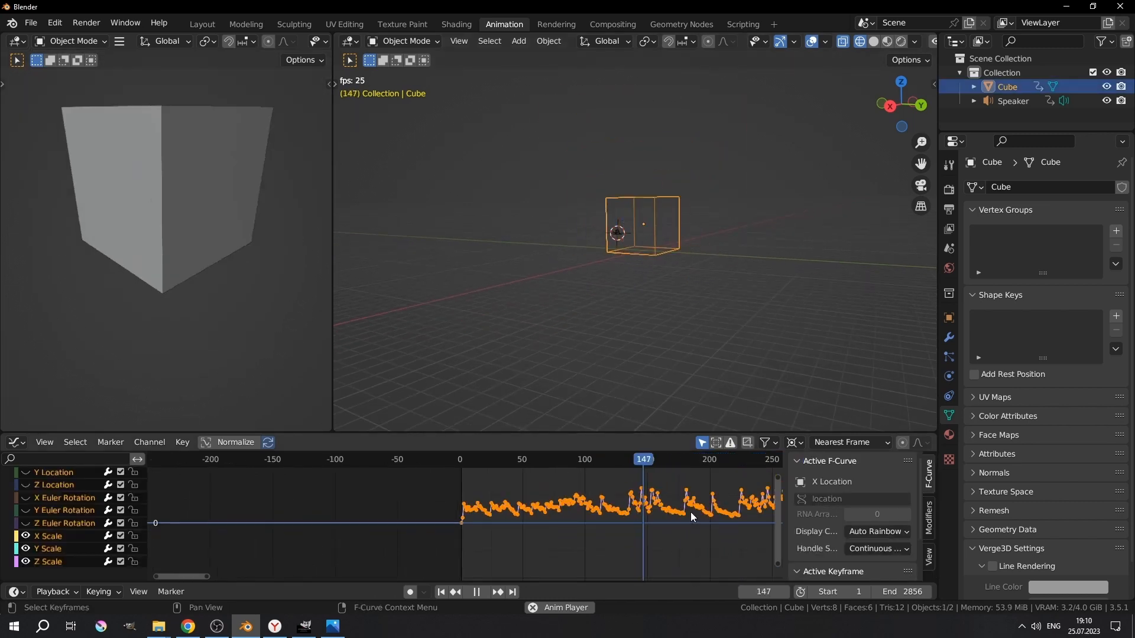
middle_click_drag(691, 512, 594, 532)
scroll(677, 261, "down", 2)
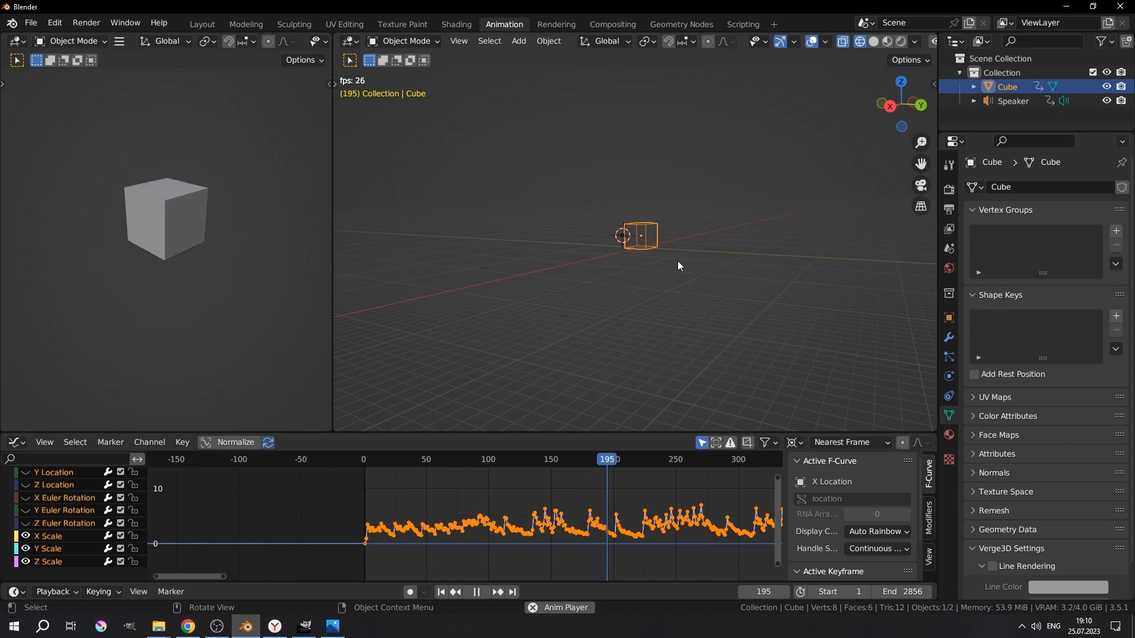
scroll(679, 263, "up", 4)
scroll(675, 270, "down", 4)
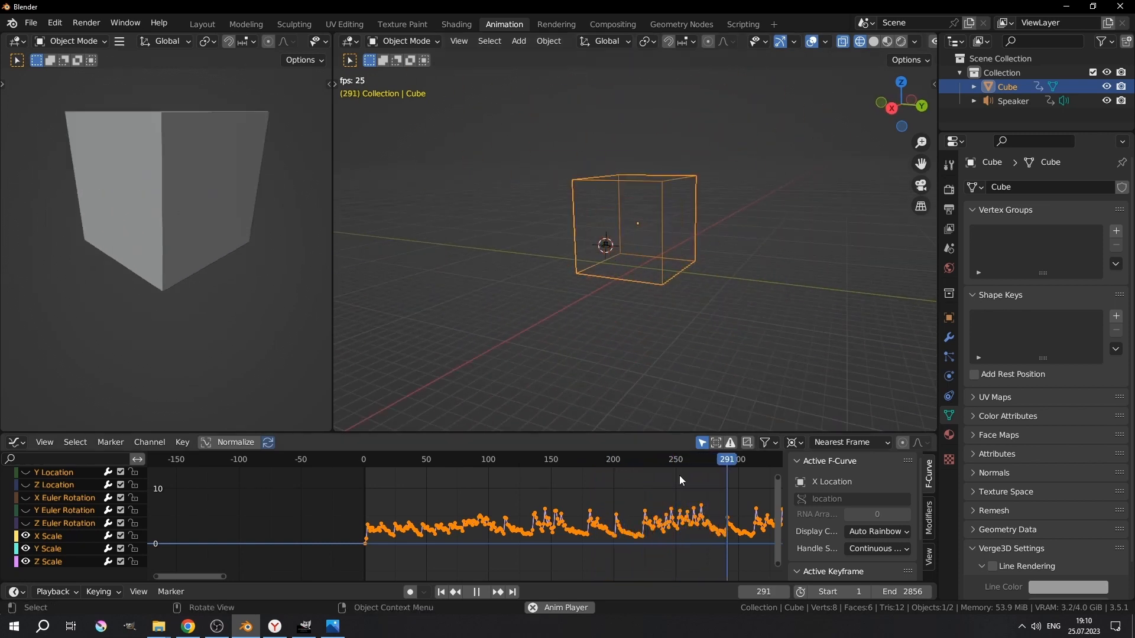
scroll(681, 513, "down", 7)
scroll(603, 517, "up", 7)
middle_click_drag(682, 513, 503, 509)
scroll(503, 509, "up", 1)
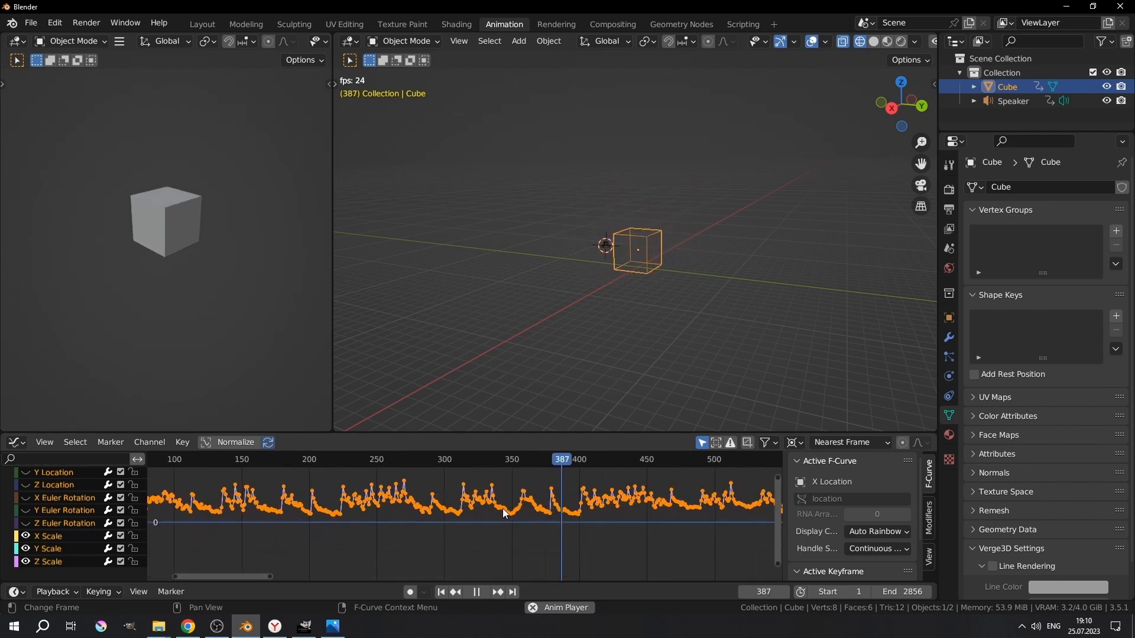
key("space")
scroll(580, 496, "down", 2)
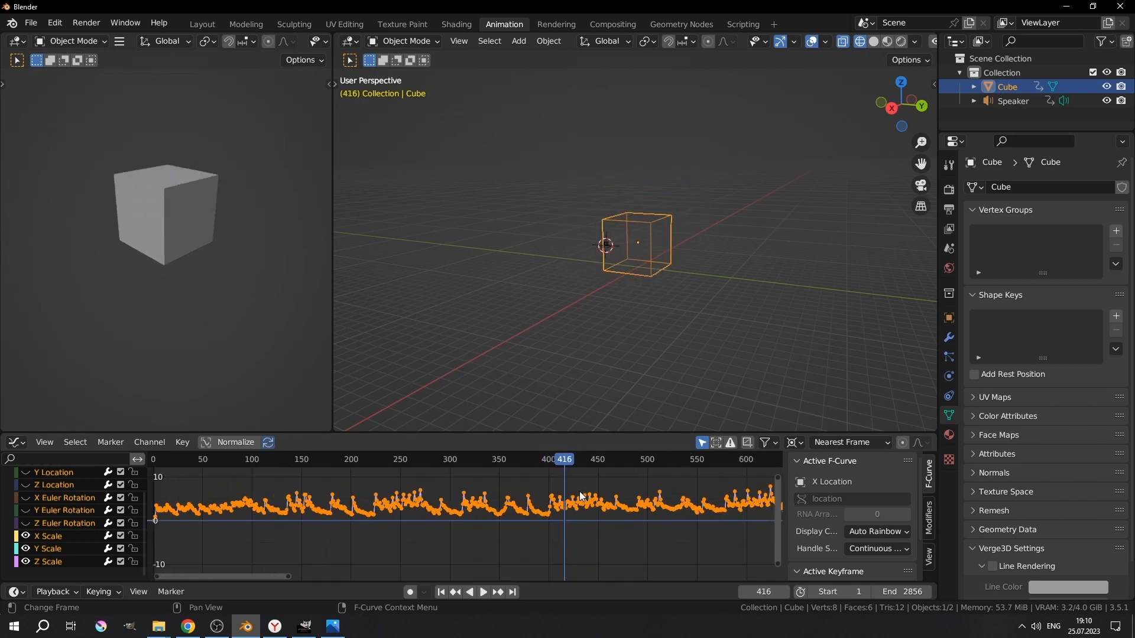
Replay from about frame 400 and follow the scale curves past frame 900, examining how the cube reacts to the peaks
mouse_move(567, 465)
left_mouse_down()
mouse_move(588, 460)
mouse_move(546, 469)
left_mouse_up()
key("space")
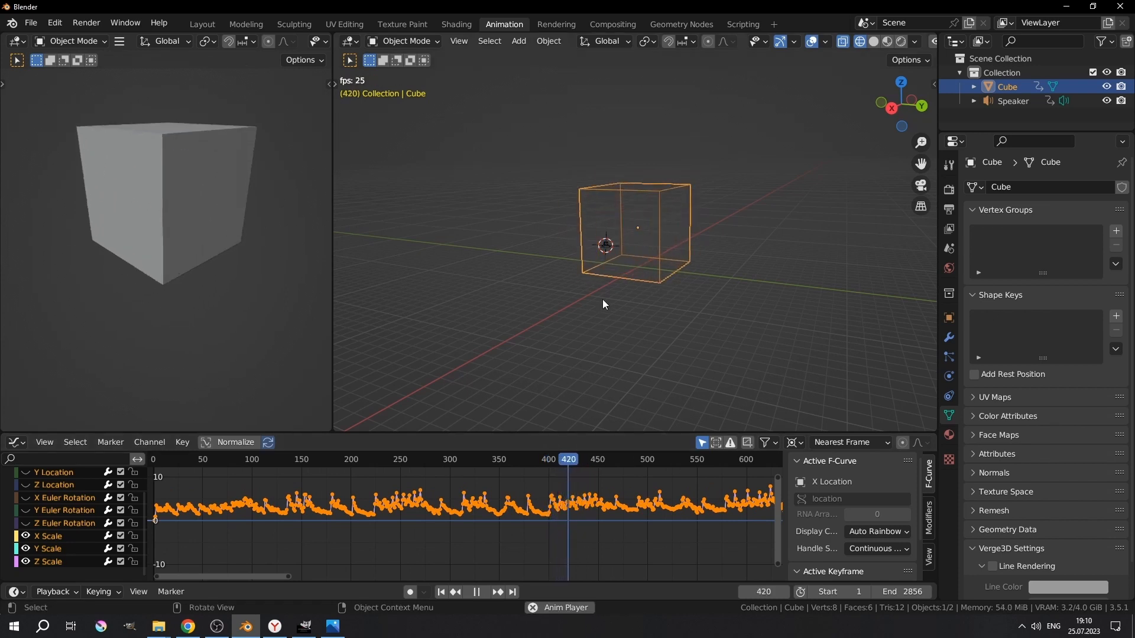
middle_click_drag(595, 484, 558, 507)
scroll(558, 508, "up", 1)
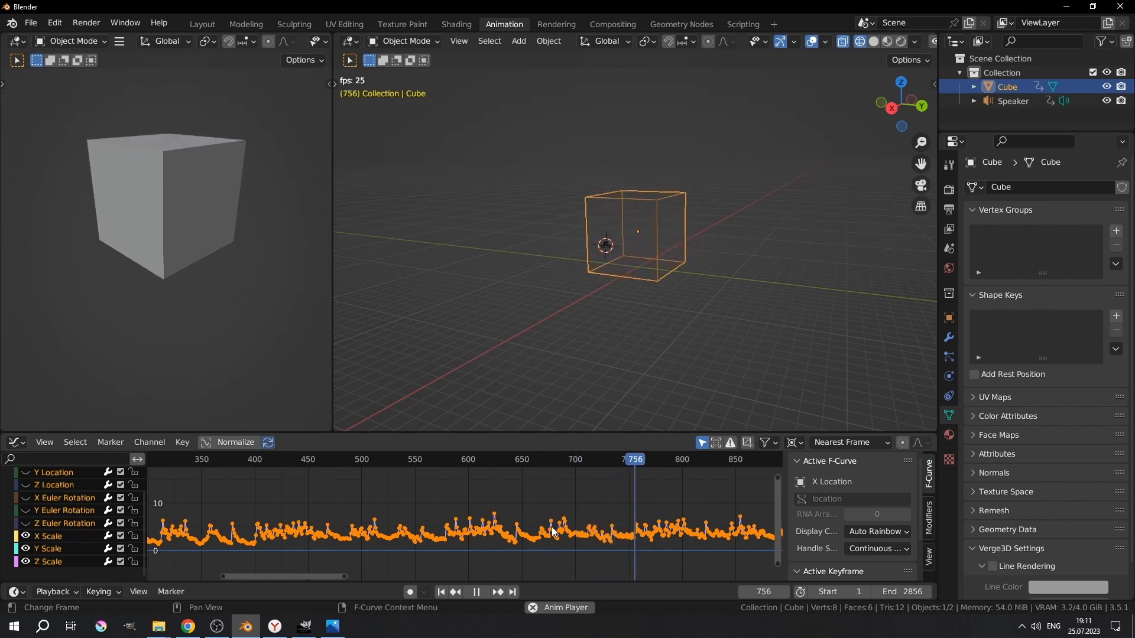
middle_click_drag(658, 529, 555, 525)
scroll(555, 525, "up", 10)
middle_click_drag(637, 495, 446, 486)
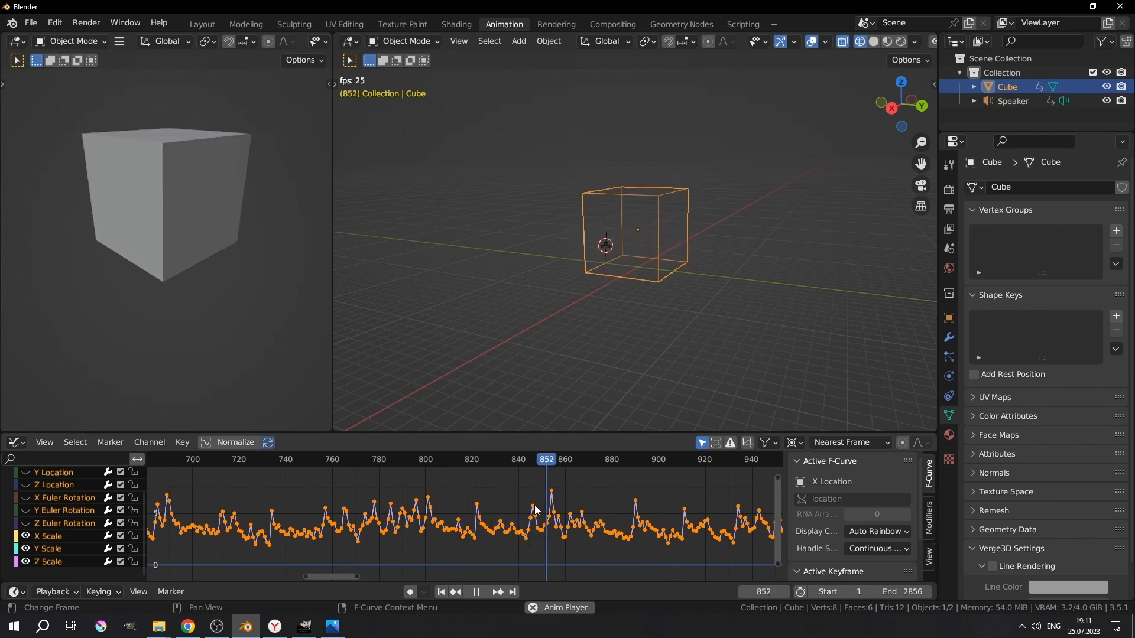
scroll(535, 507, "down", 5)
middle_click_drag(626, 498, 542, 519)
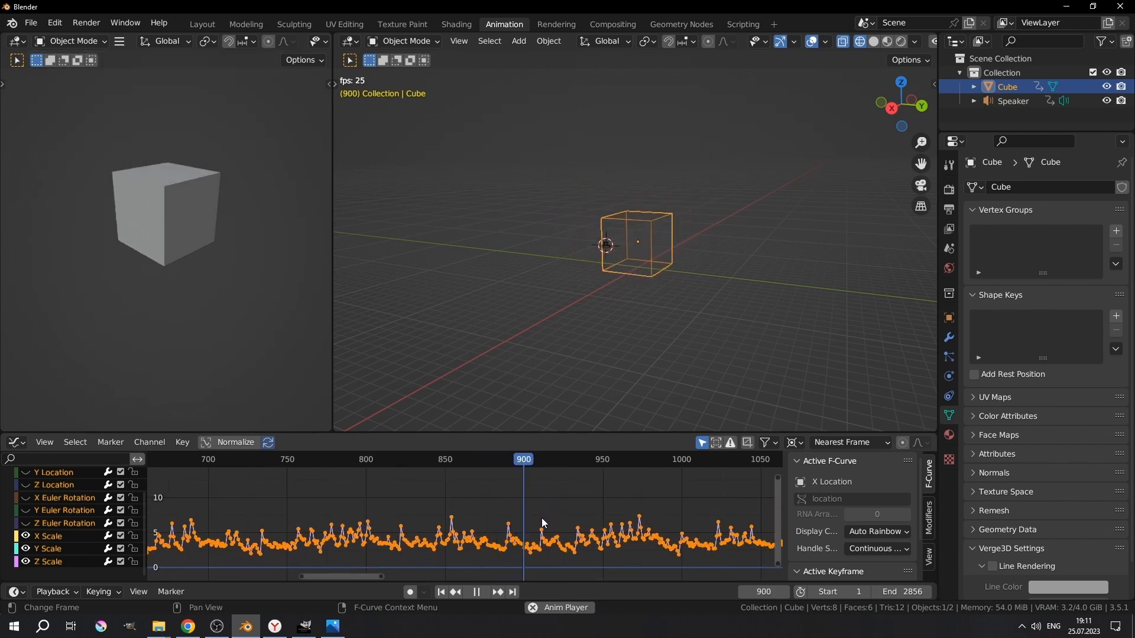
scroll(541, 517, "up", 2)
middle_click_drag(617, 515, 476, 511)
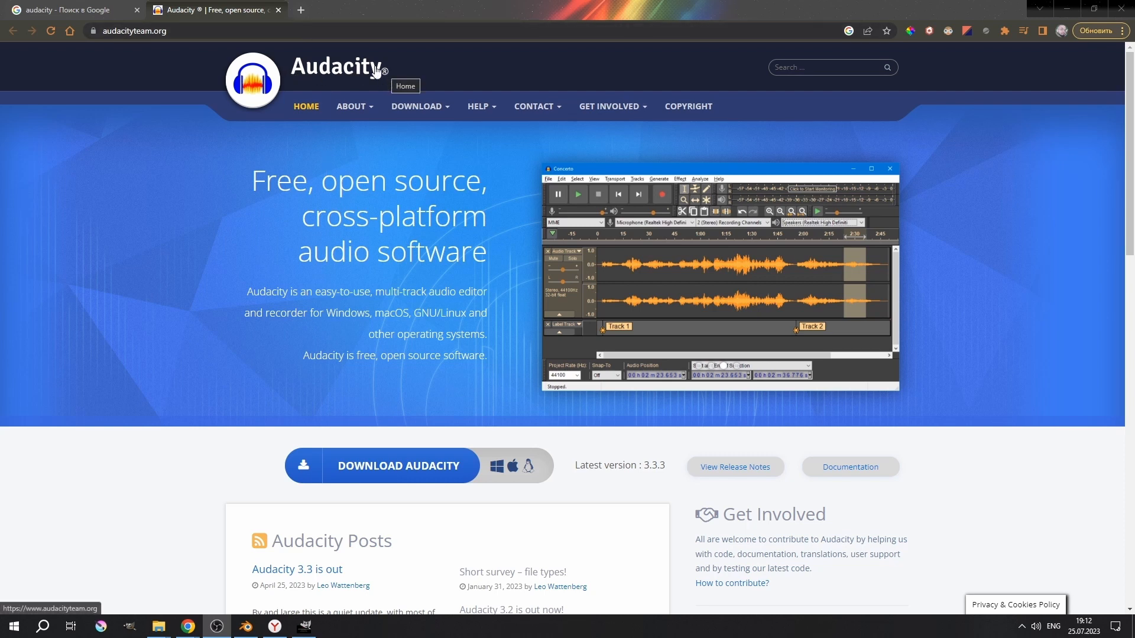
Look over the Audacity home page at audacityteam.org in the browser, including its download section
mouse_move(355, 107)
scroll(557, 471, "down", 4)
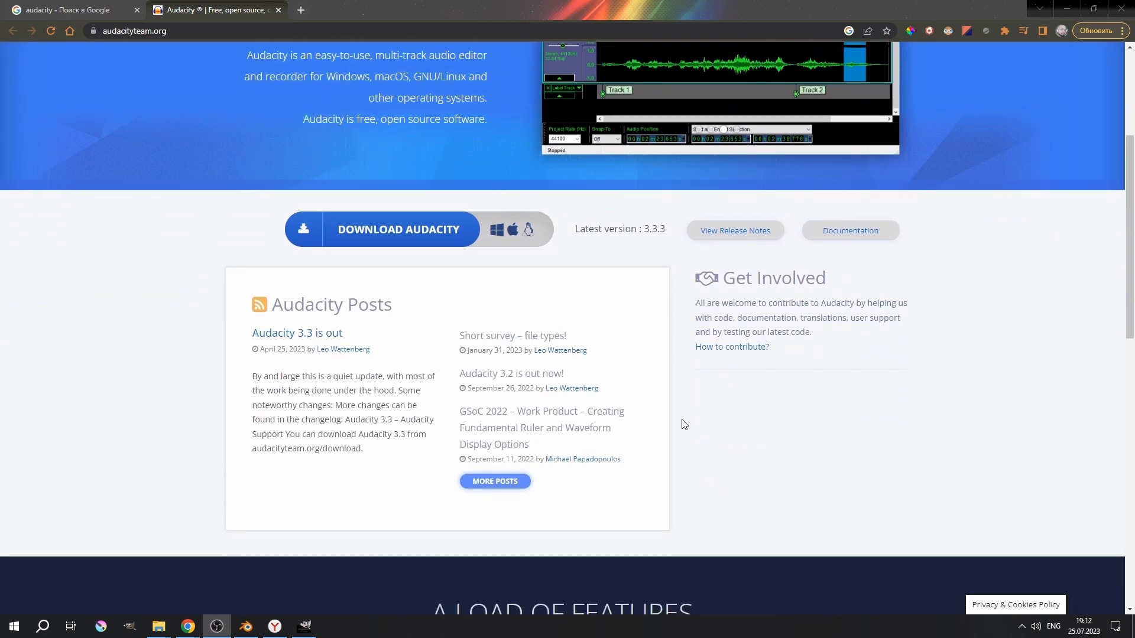
scroll(684, 423, "up", 4)
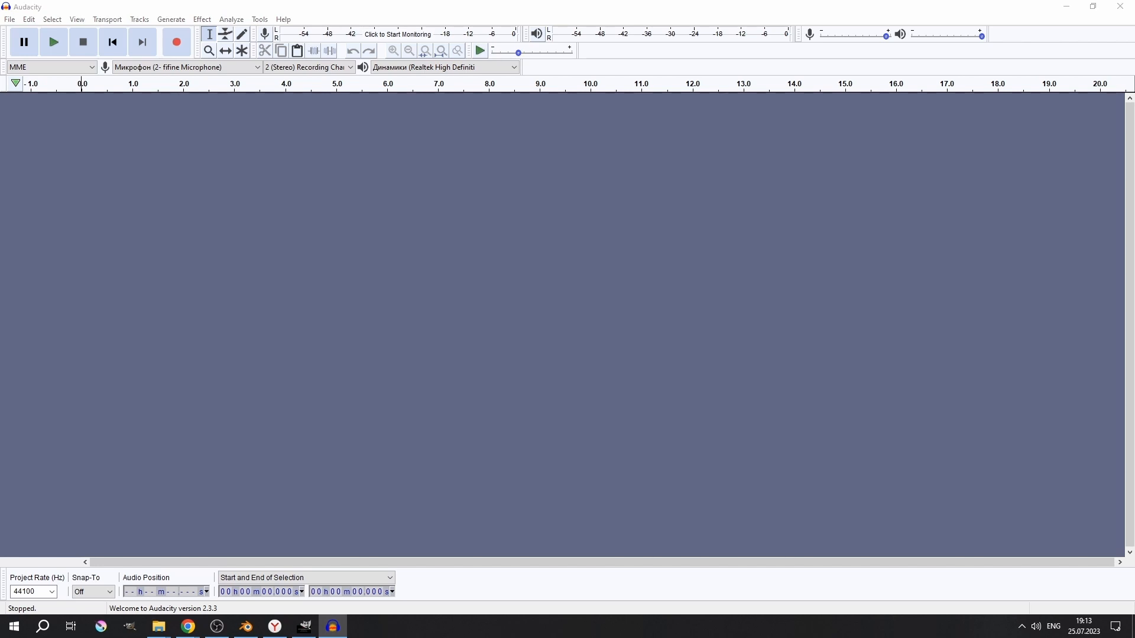
Switch to Audacity, import the Hit n Smash track and play its opening briefly
left_click_drag(167, 240, 207, 165)
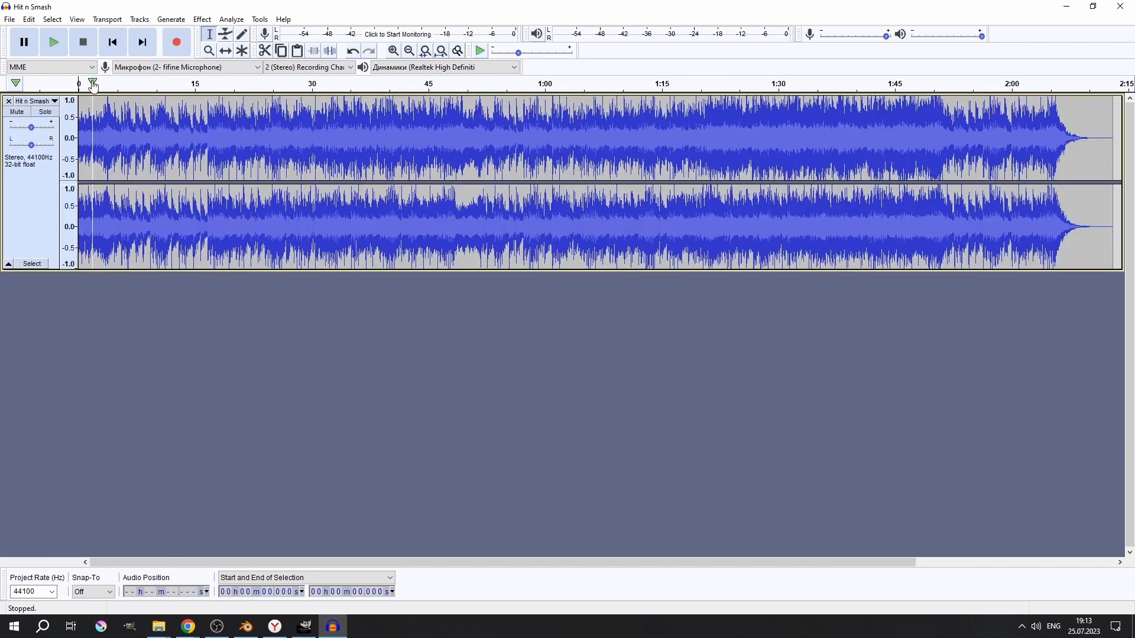
left_click(55, 42)
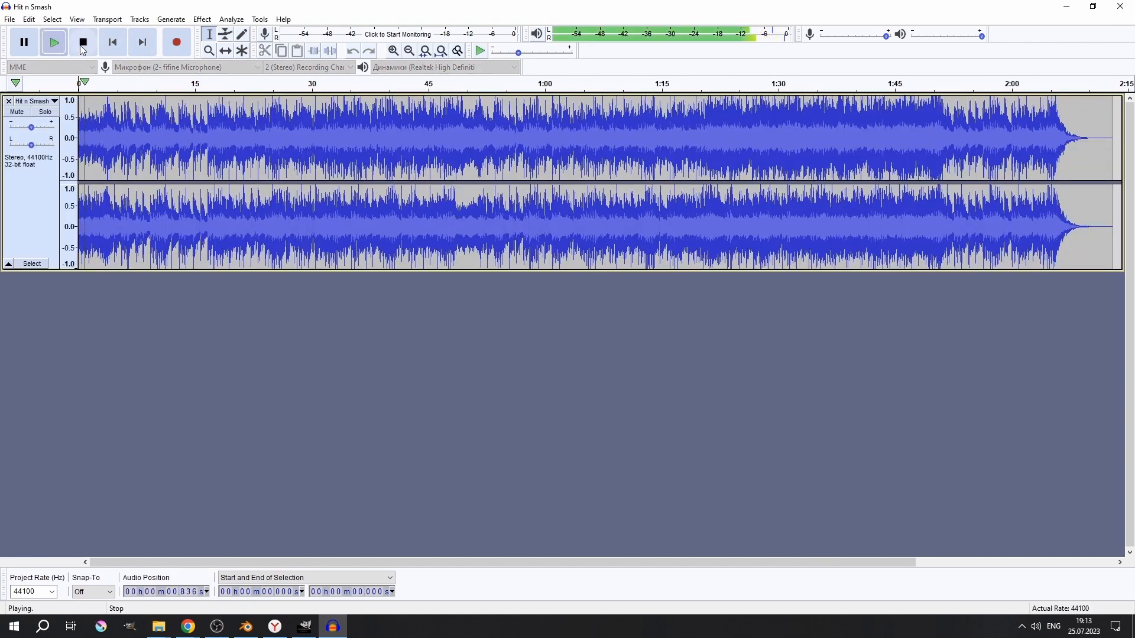
left_click(83, 42)
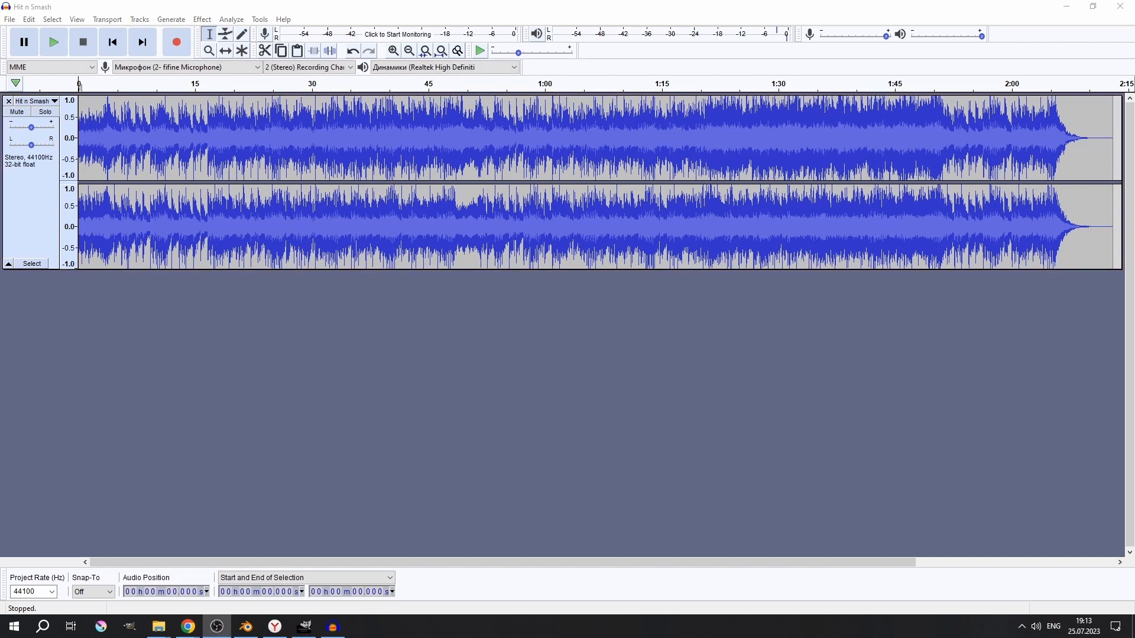
Select the entire Hit n Smash track and open the Graphic EQ effect for it
double_click(397, 132)
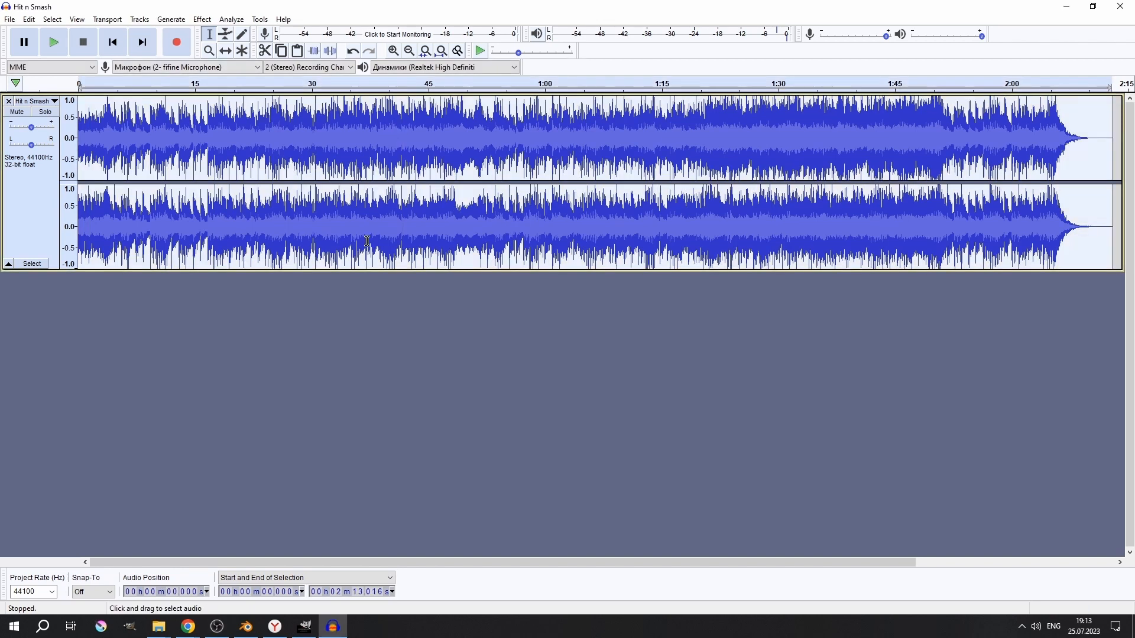
left_click(357, 320)
double_click(282, 157)
left_click(203, 19)
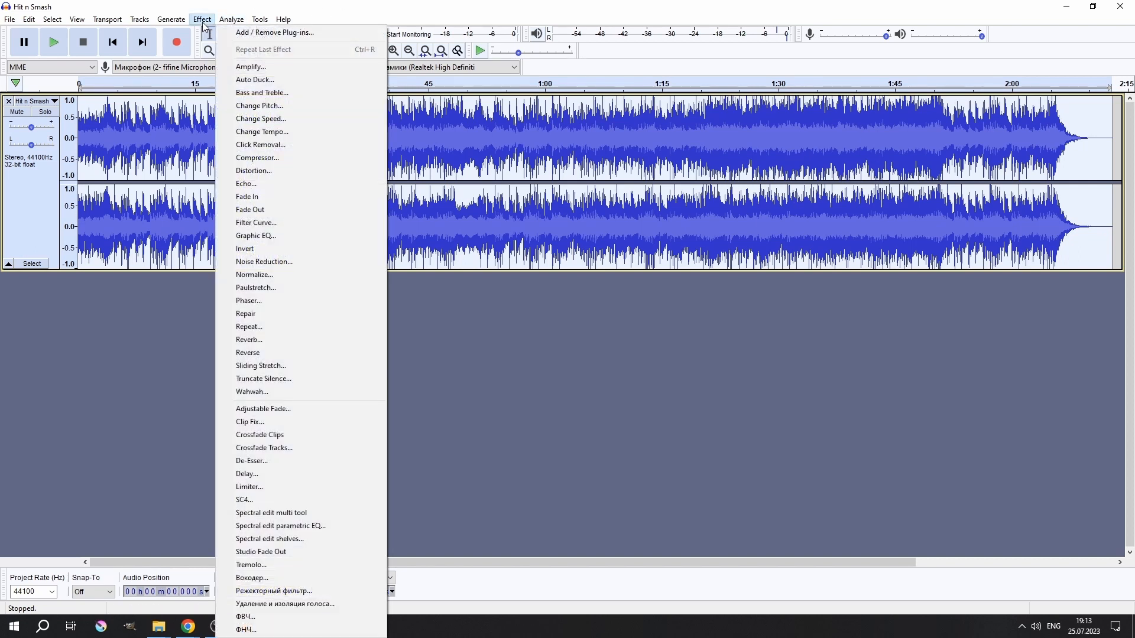
left_click(290, 236)
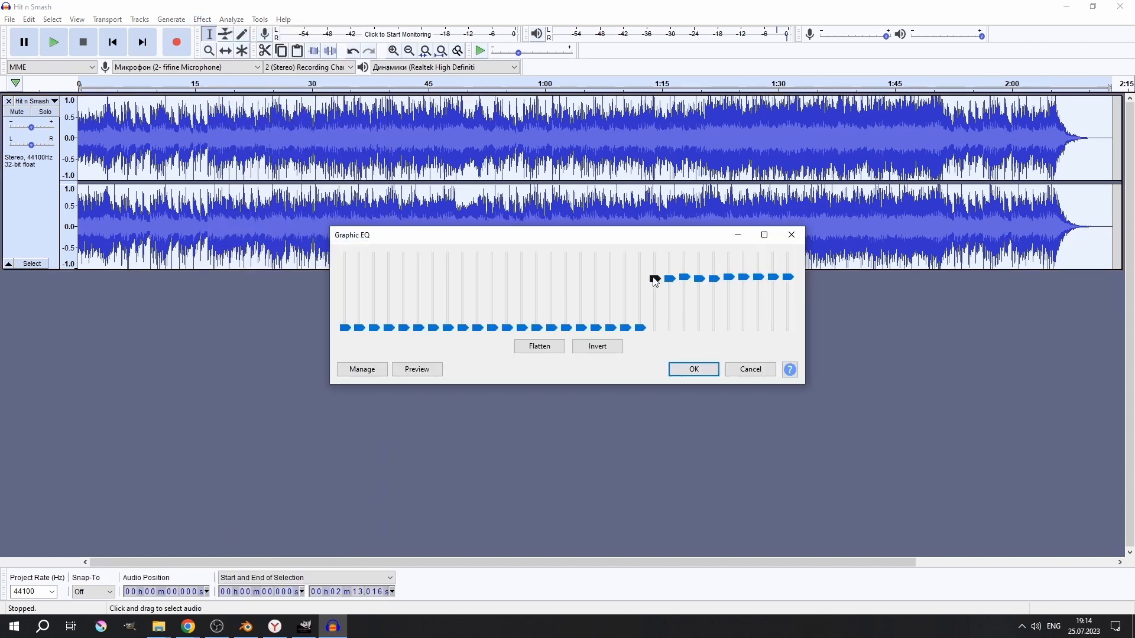
Raise the Graphic EQ bands from 2.5 kHz to 5 kHz to about 10 dB, apply the effect and listen to the track's start
mouse_move(660, 285)
left_click_drag(658, 280, 698, 274)
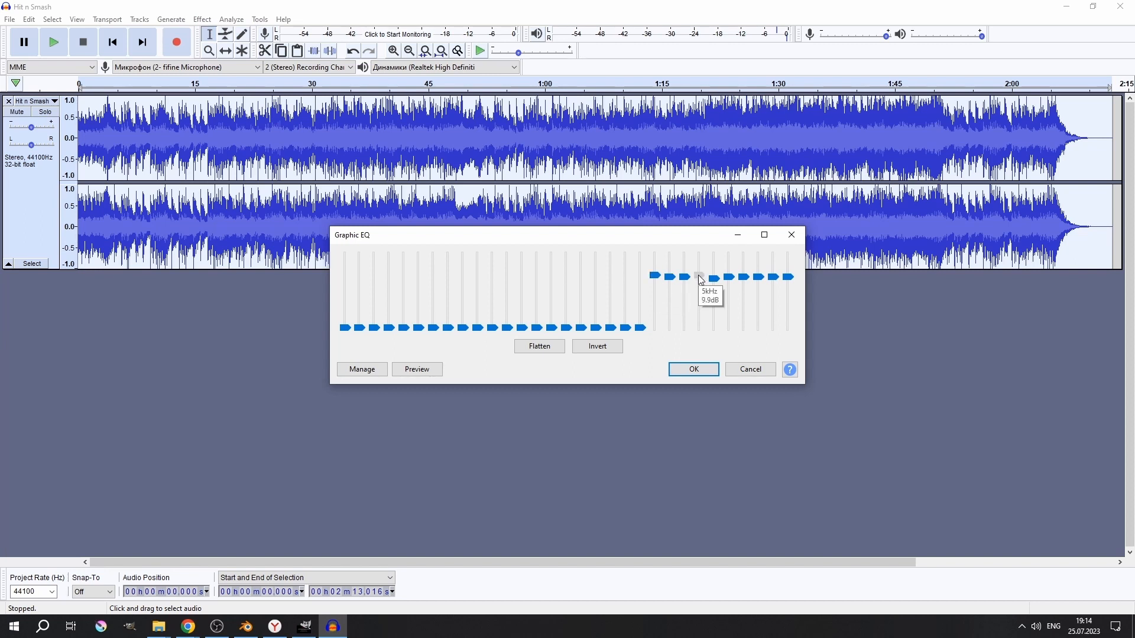
mouse_move(712, 282)
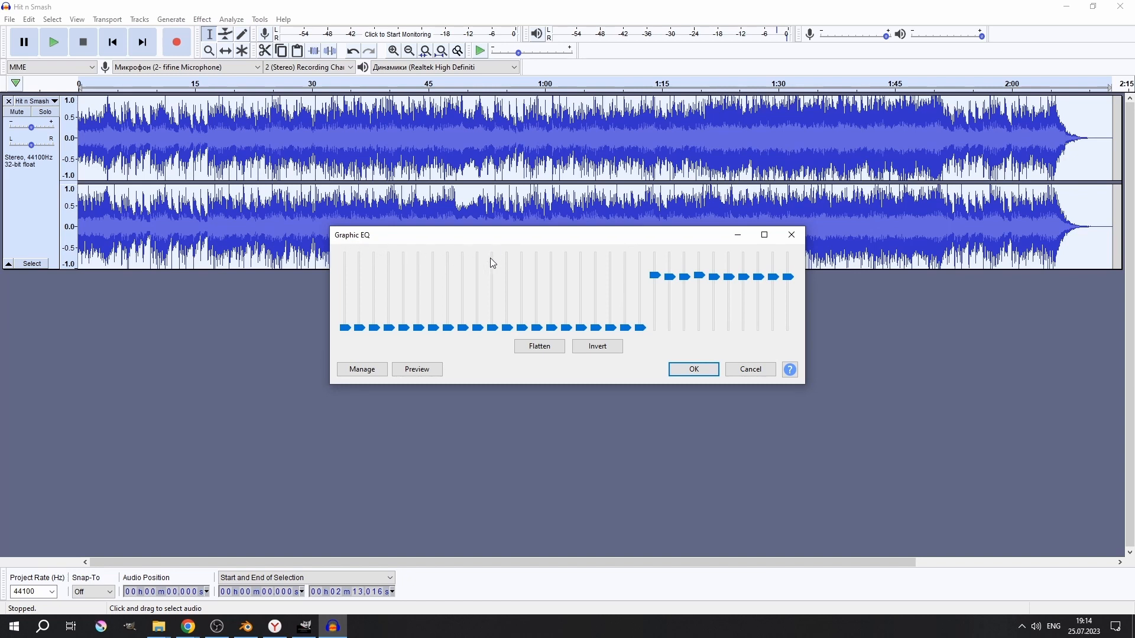
mouse_move(395, 264)
mouse_move(798, 285)
left_click(694, 370)
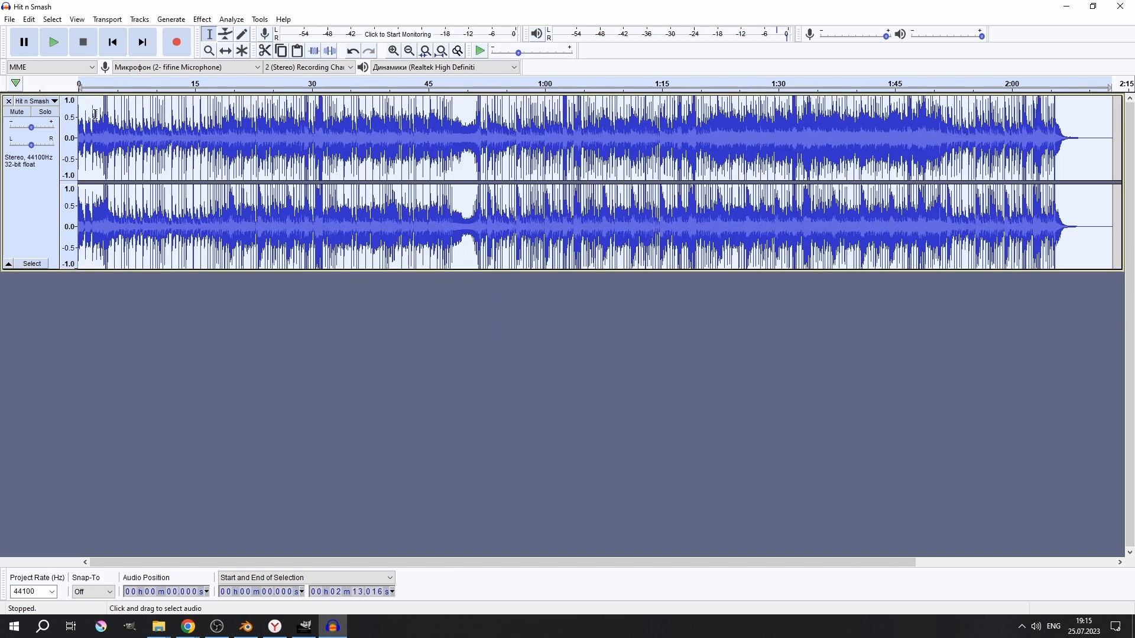
left_click(56, 47)
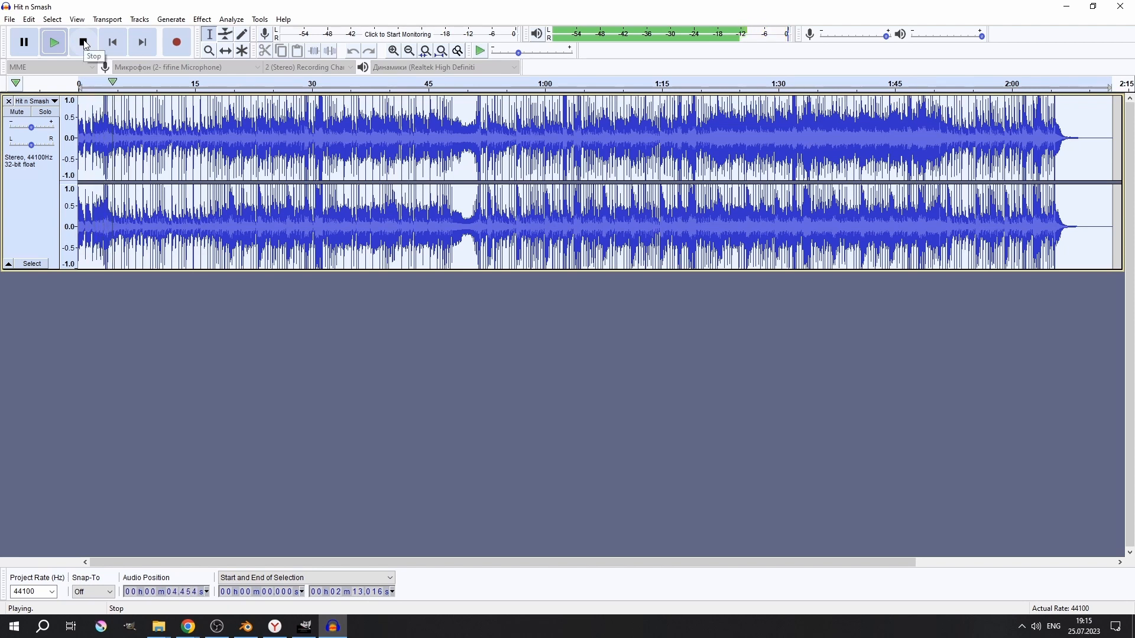
left_click(84, 42)
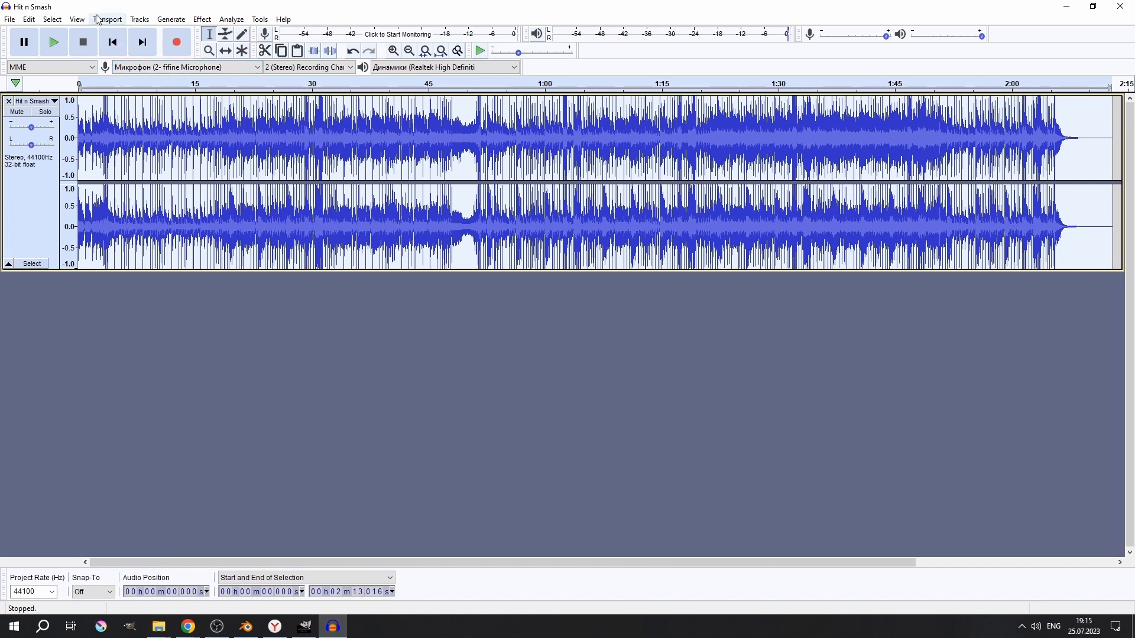
Export the high-frequency version of the track as Hit n Smash_high1.mp3 in the Pulse folder, leaving the metadata tags empty
left_click(9, 22)
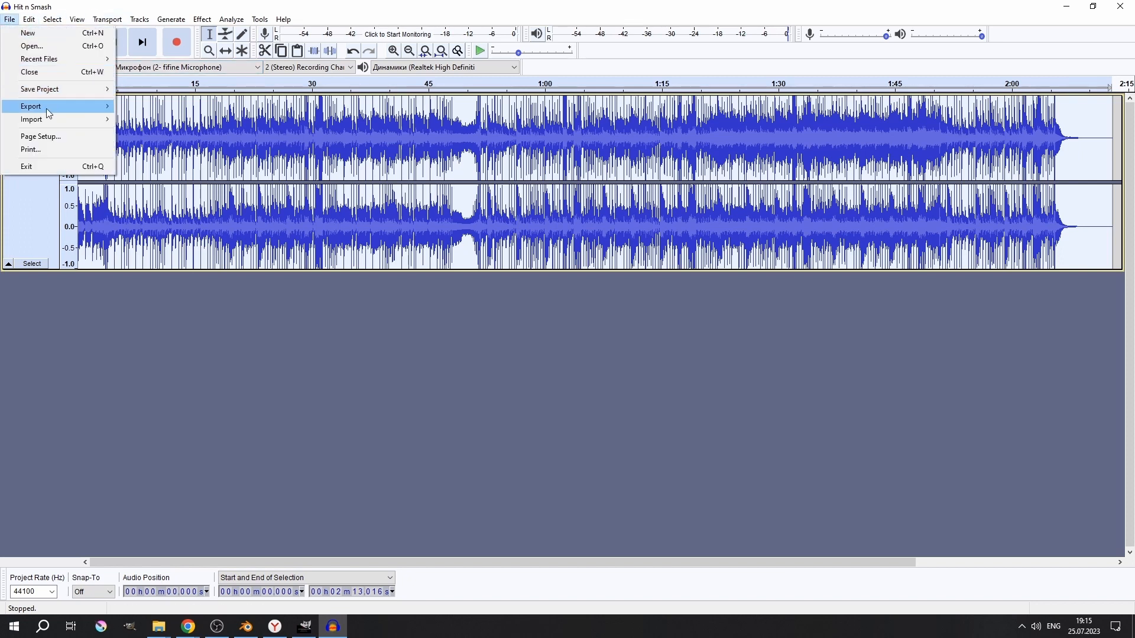
mouse_move(45, 106)
left_click(176, 107)
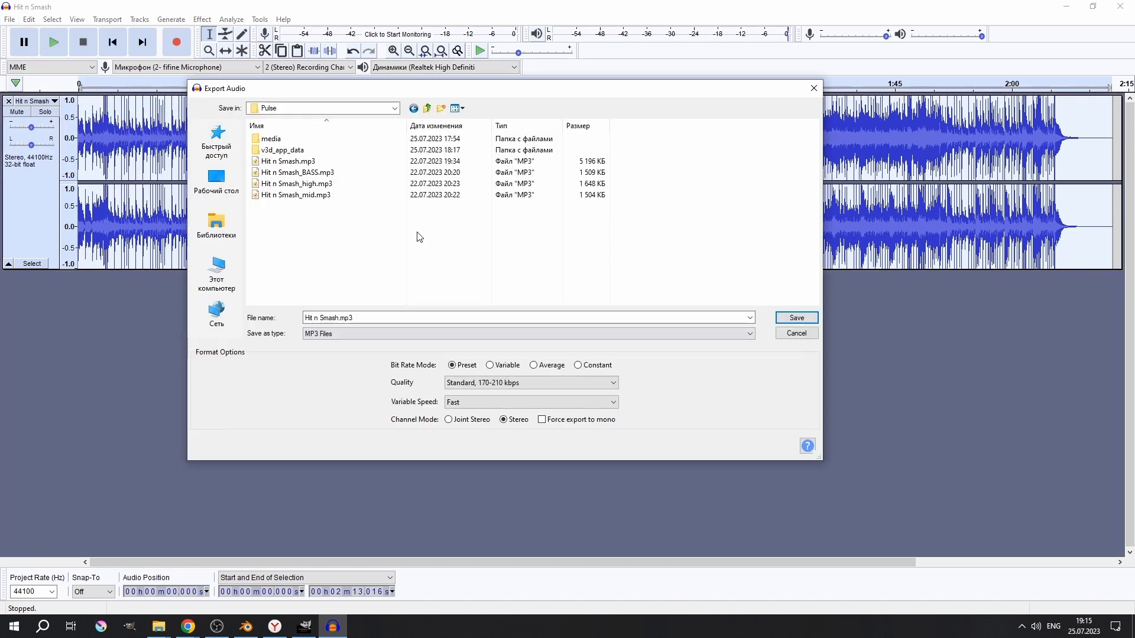
left_click(324, 184)
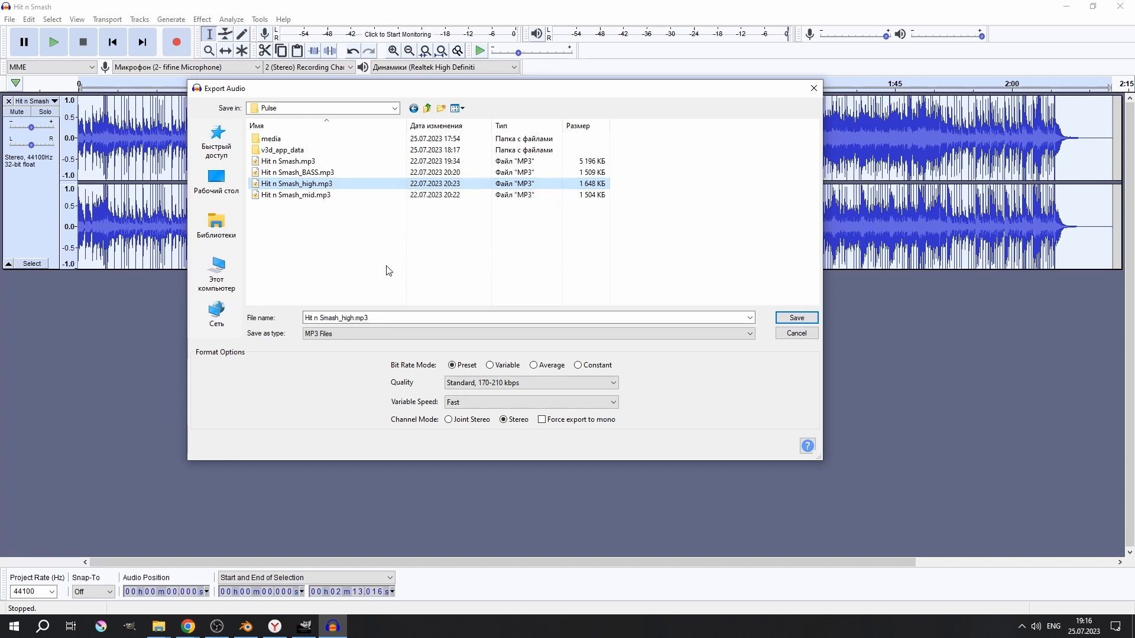
double_click(354, 317)
left_click(353, 317)
type("1")
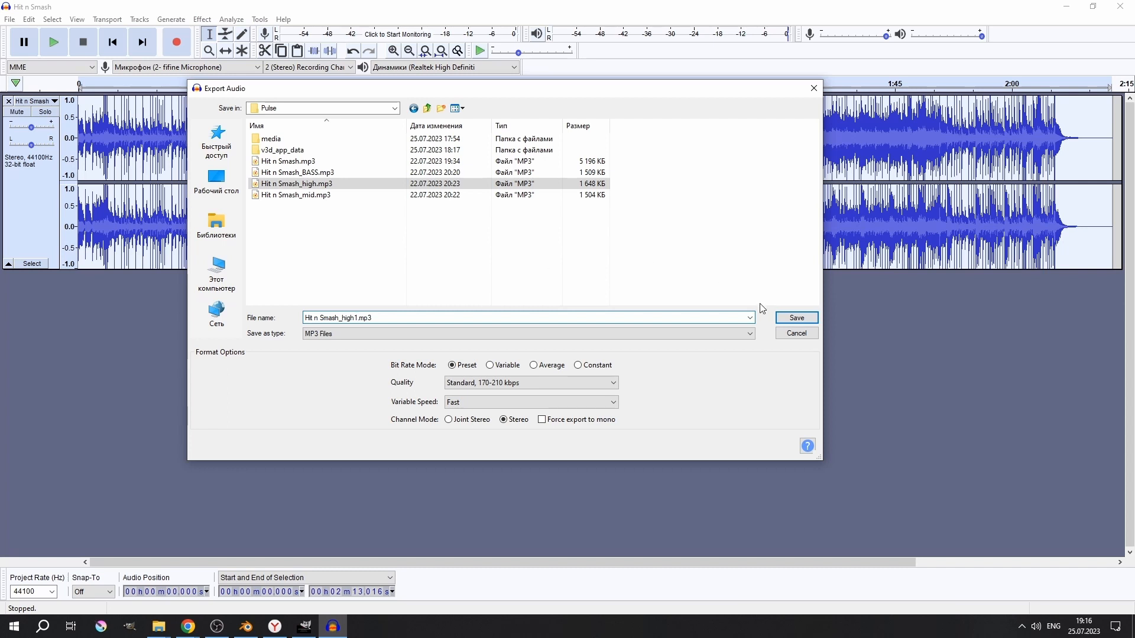
left_click(801, 320)
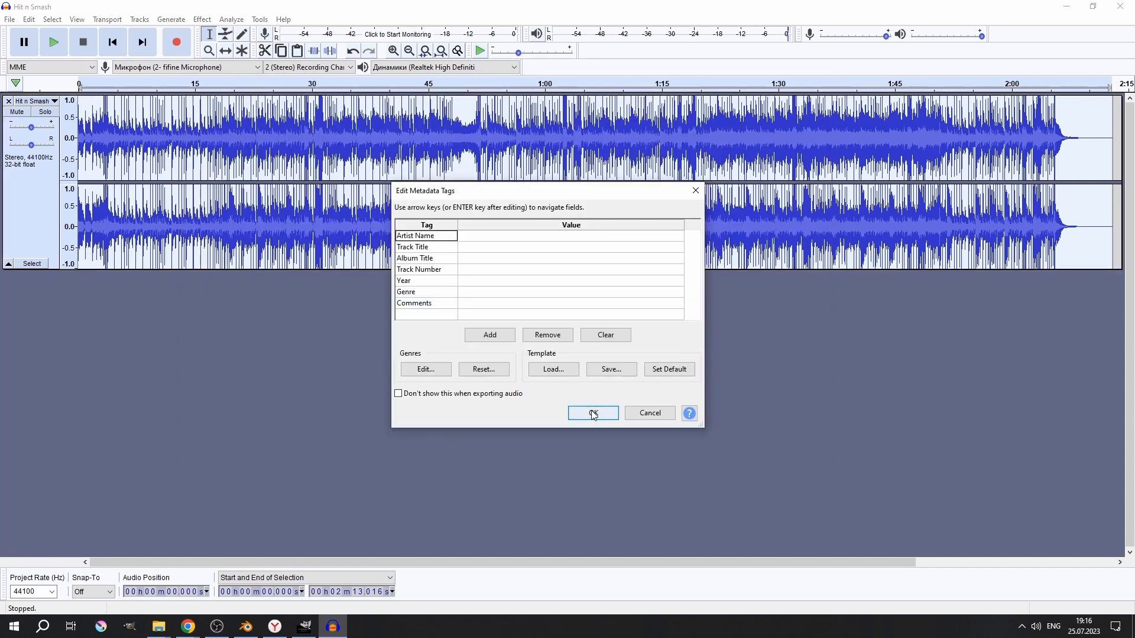
left_click(593, 414)
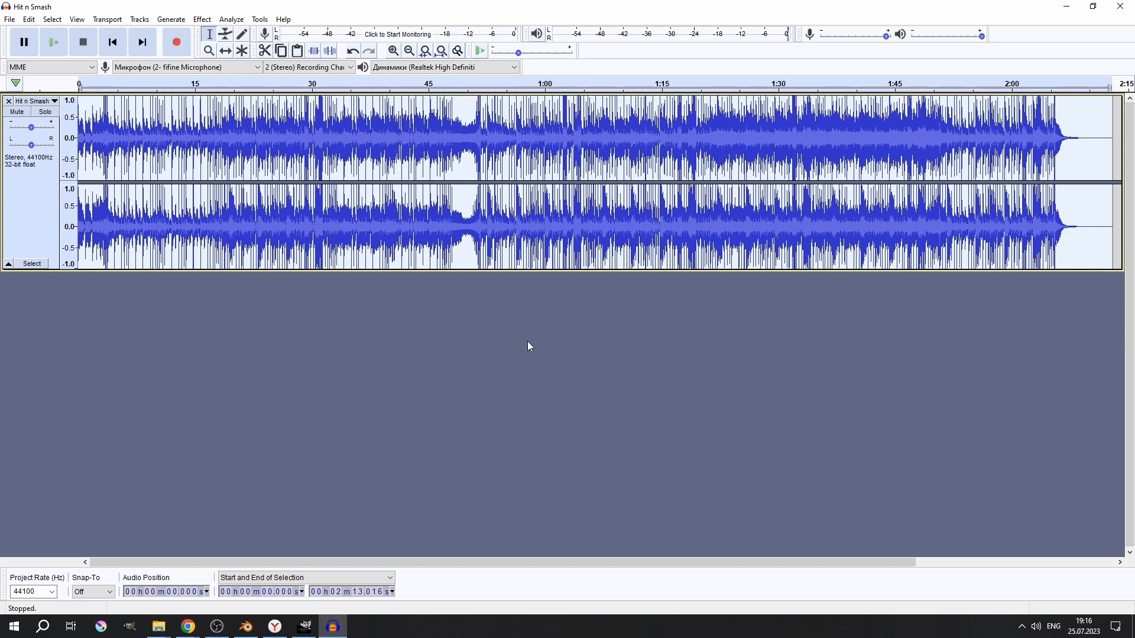
Undo the high-frequency EQ, reopen Graphic EQ and lower all the raised high-frequency bands to the minimum
key("ctrl+z")
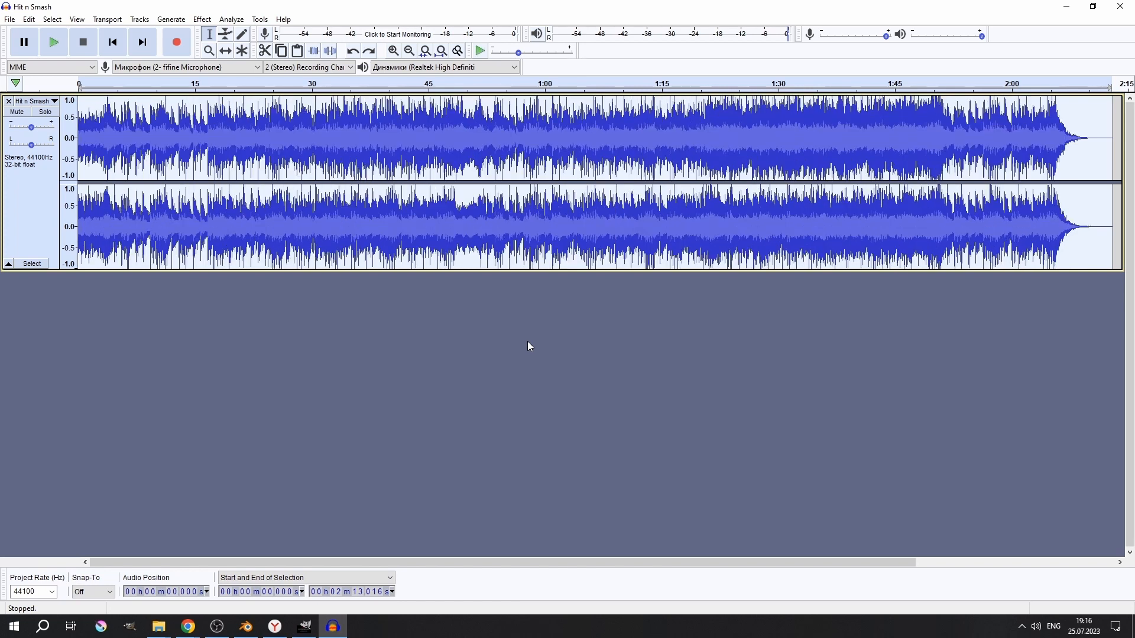
left_click(205, 19)
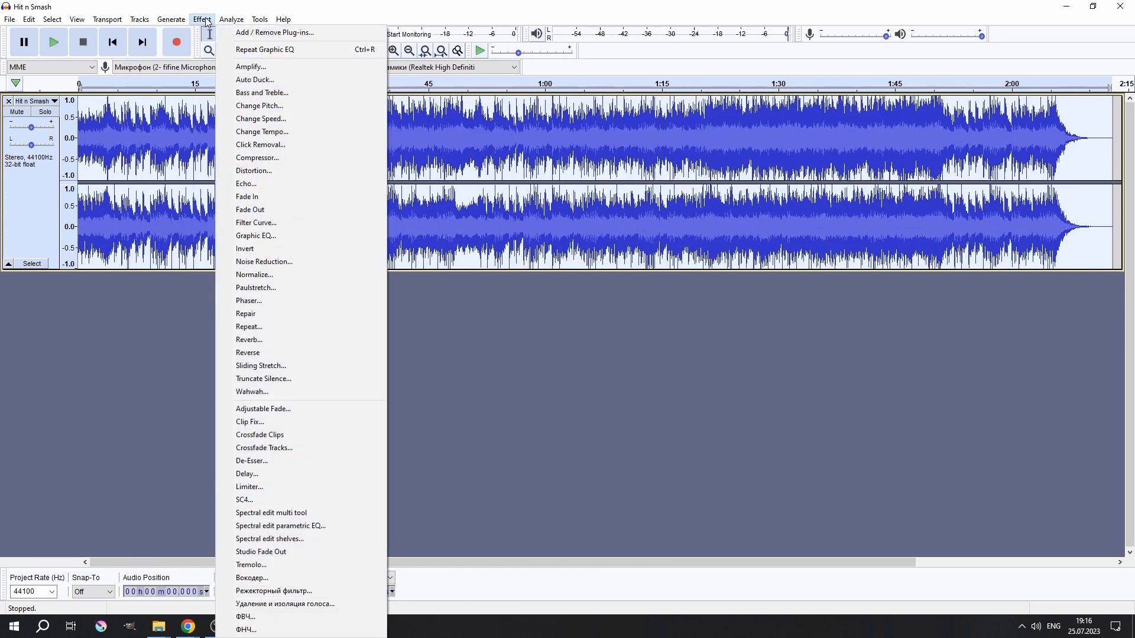
left_click(289, 238)
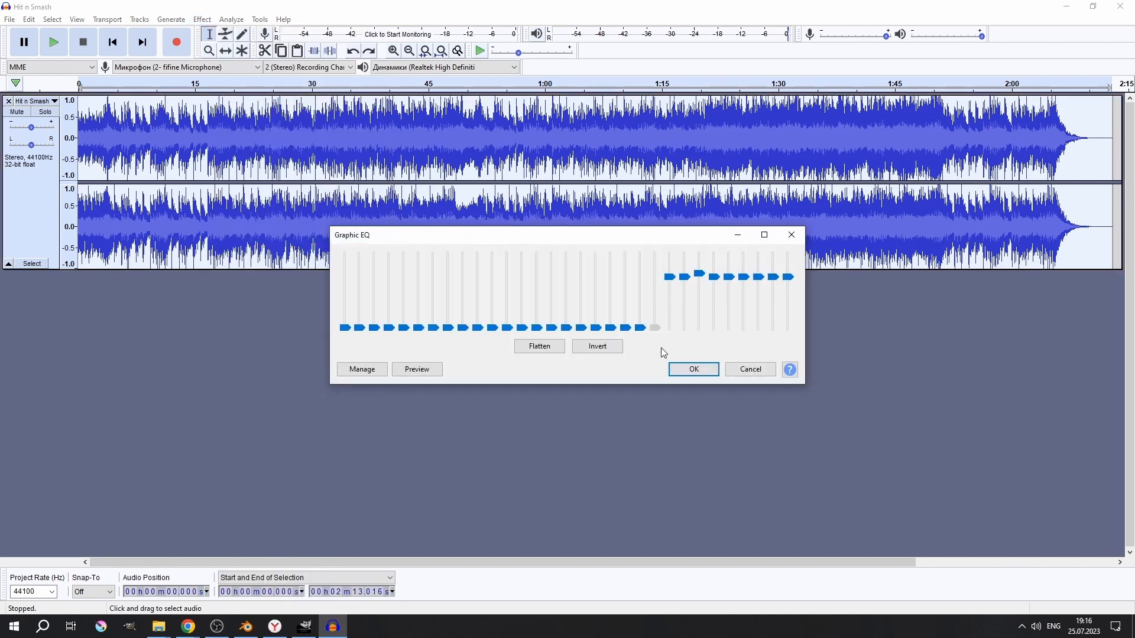
mouse_move(669, 277)
left_mouse_down()
mouse_move(670, 337)
mouse_move(682, 280)
left_mouse_up()
left_click_drag(625, 327, 683, 330)
left_click_drag(699, 274, 699, 331)
left_click_drag(713, 276, 728, 329)
left_click_drag(743, 276, 742, 325)
left_click_drag(757, 276, 758, 325)
left_click_drag(772, 277, 773, 329)
Raise the Graphic EQ mid bands from 200 Hz to 1.6 kHz to about 12 dB
left_click_drag(611, 328, 596, 270)
left_click_drag(581, 327, 581, 270)
left_click_drag(566, 327, 553, 266)
left_click_drag(536, 328, 539, 268)
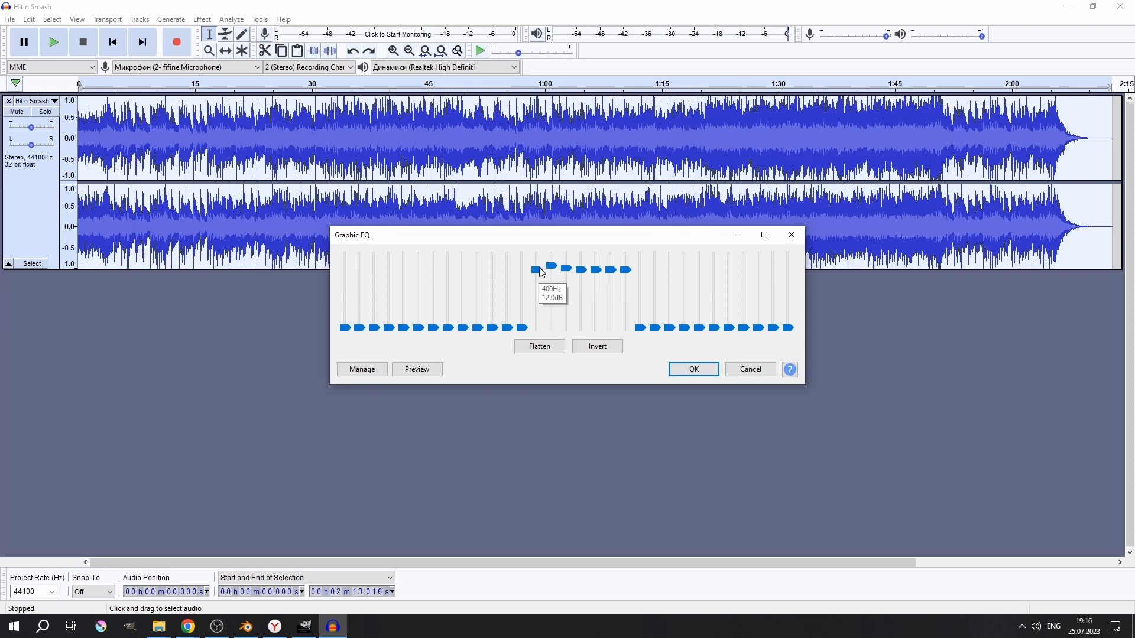
left_click_drag(522, 327, 492, 271)
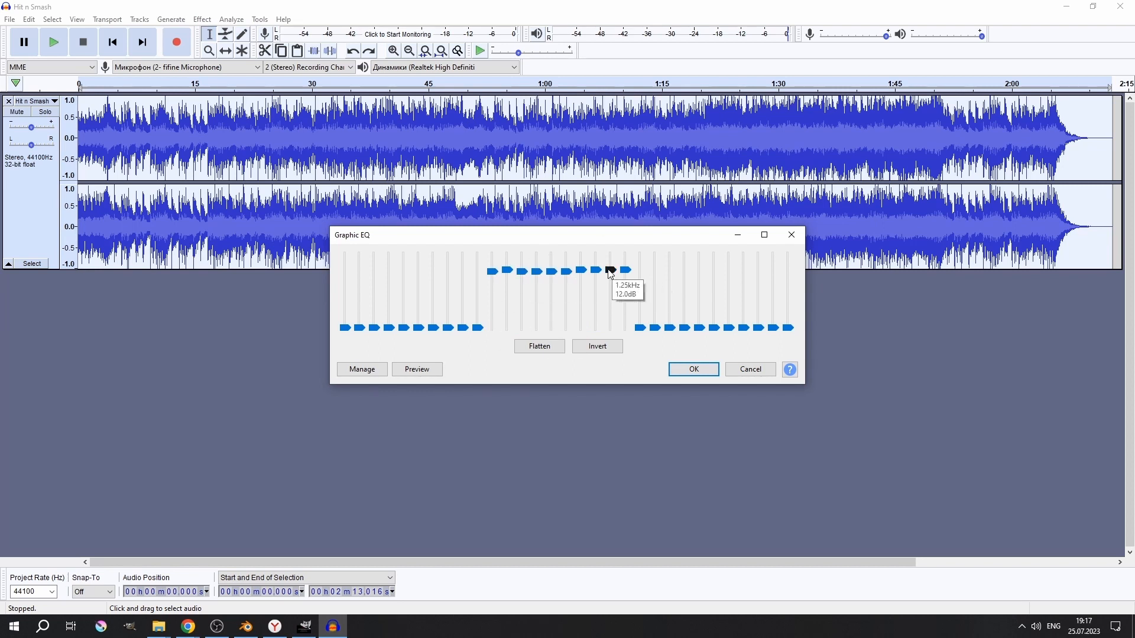
Try the mid-range EQ on the track by listening to its opening, and undo the effect
left_click(695, 370)
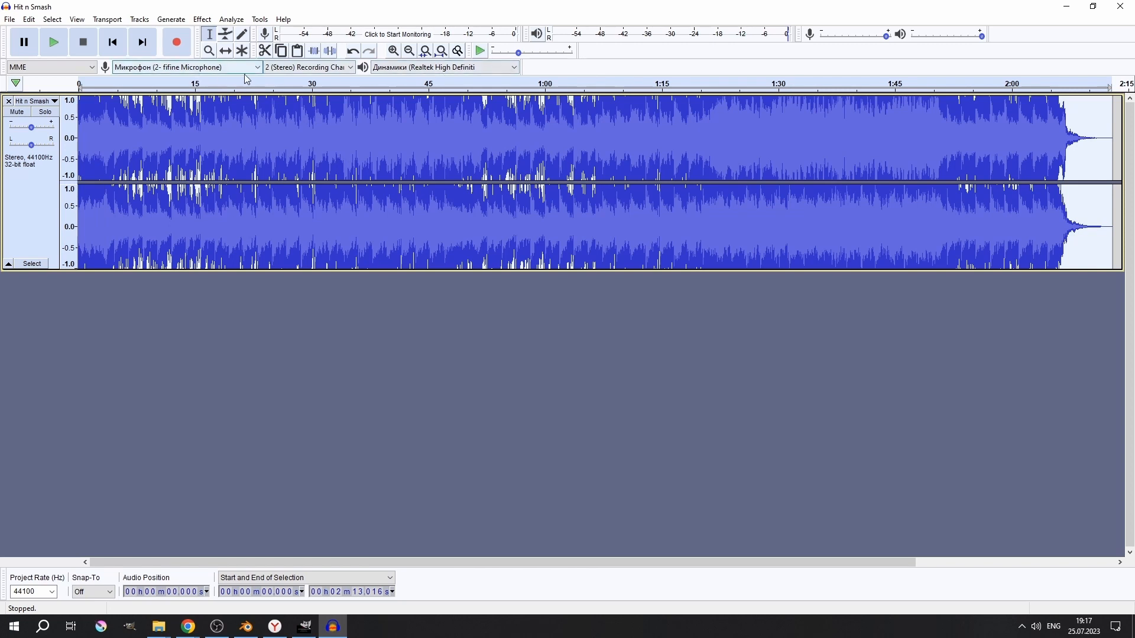
key("space")
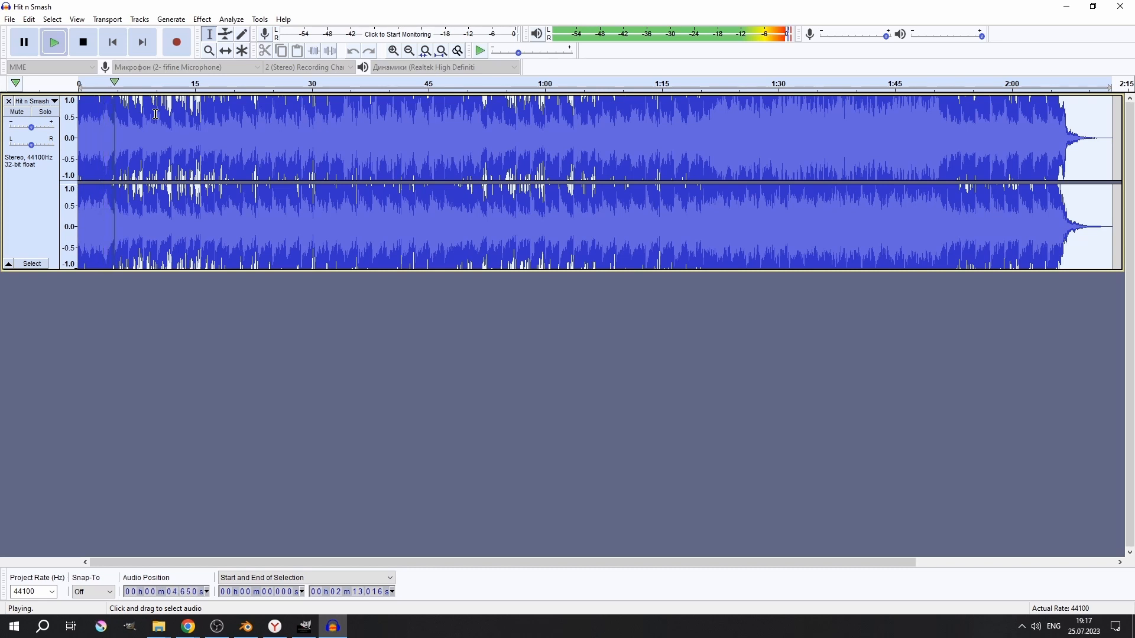
key("space")
key("ctrl+z")
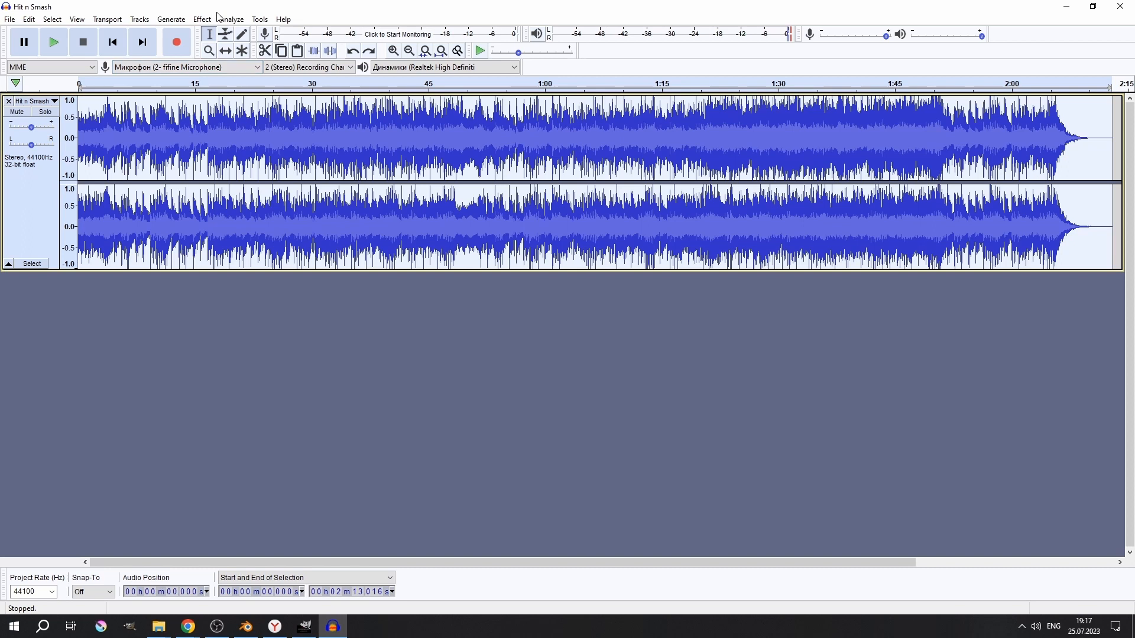
Reopen Graphic EQ, lower the raised mid bands up to 1.6 kHz slightly, apply the effect and listen to the track's opening
left_click(202, 19)
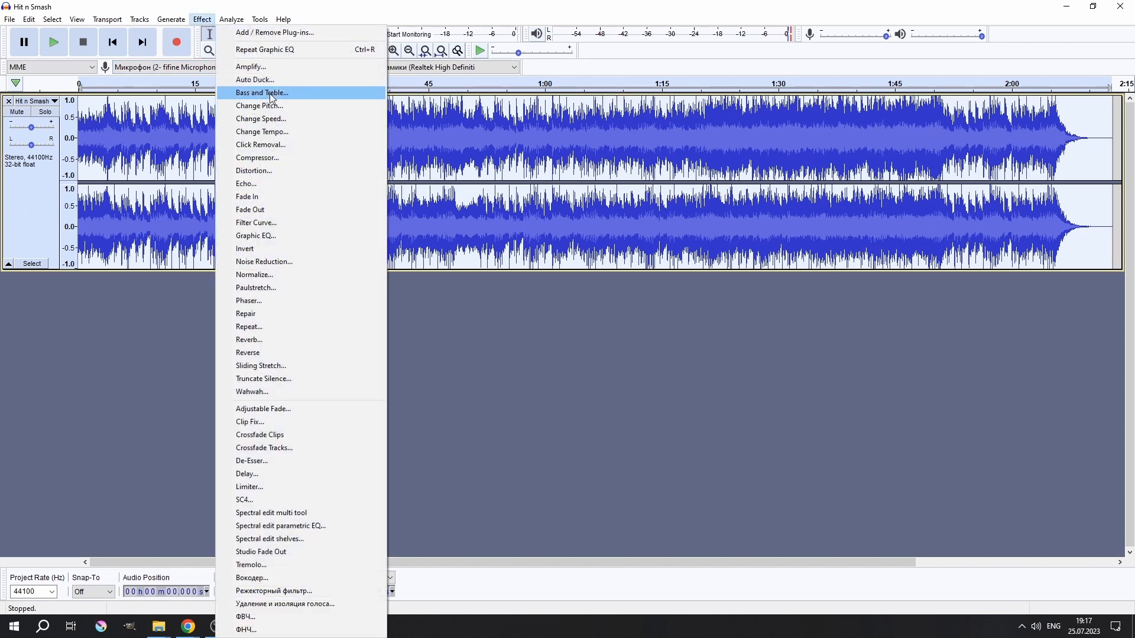
left_click(260, 235)
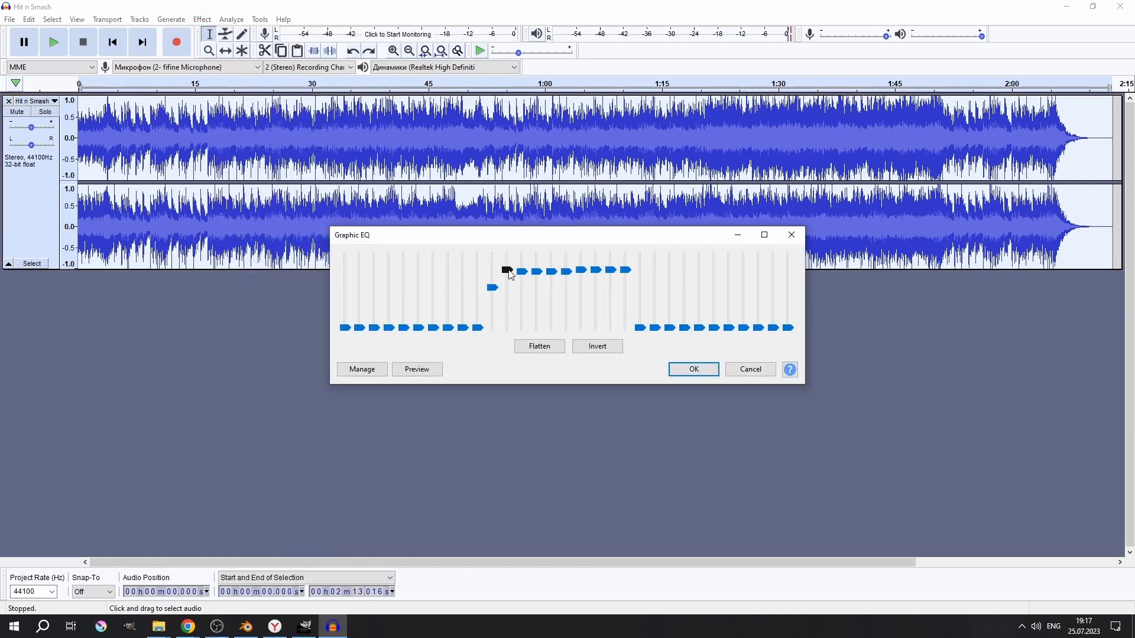
left_click_drag(522, 272, 565, 282)
left_click_drag(579, 270, 580, 284)
mouse_move(595, 270)
left_mouse_down()
mouse_move(595, 284)
mouse_move(609, 284)
left_mouse_up()
left_click_drag(625, 269, 624, 279)
left_click(694, 370)
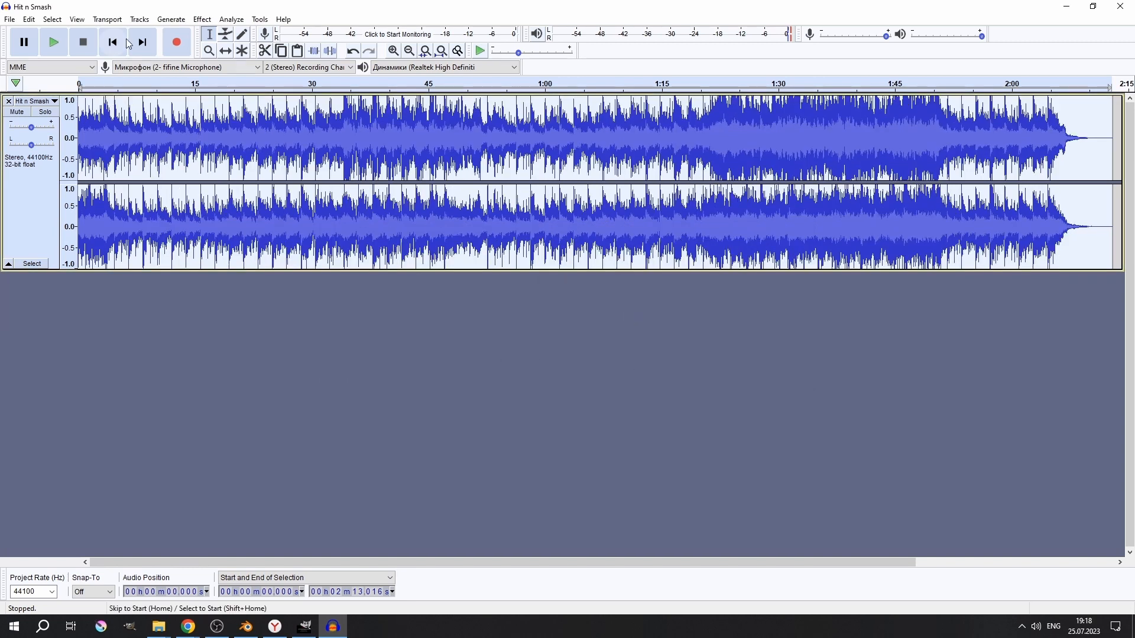
left_click(62, 45)
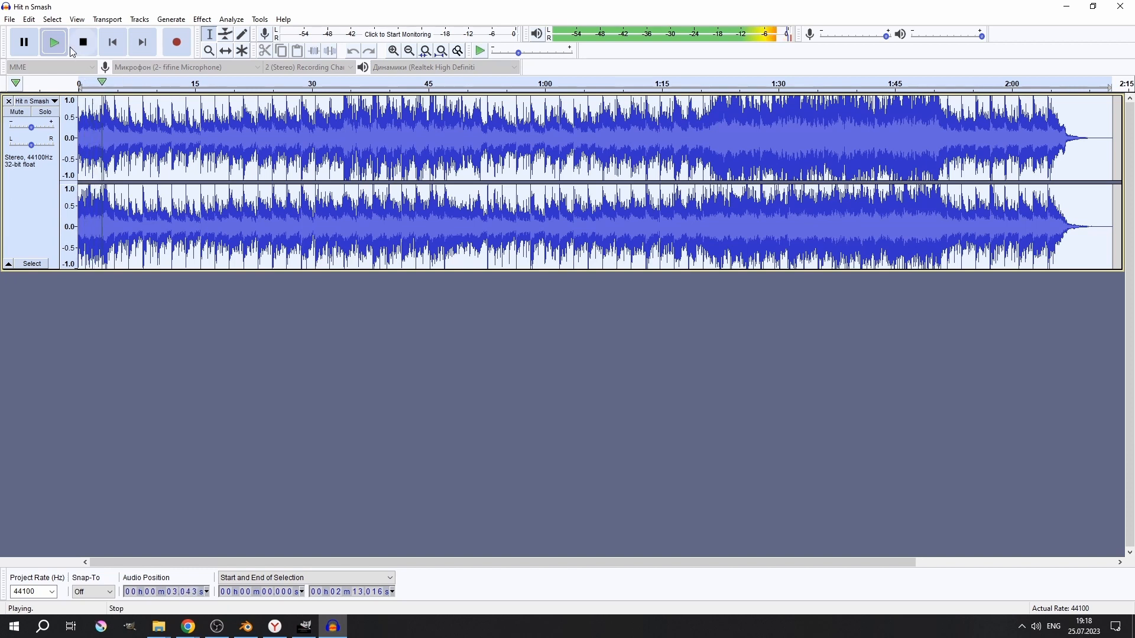
key("space")
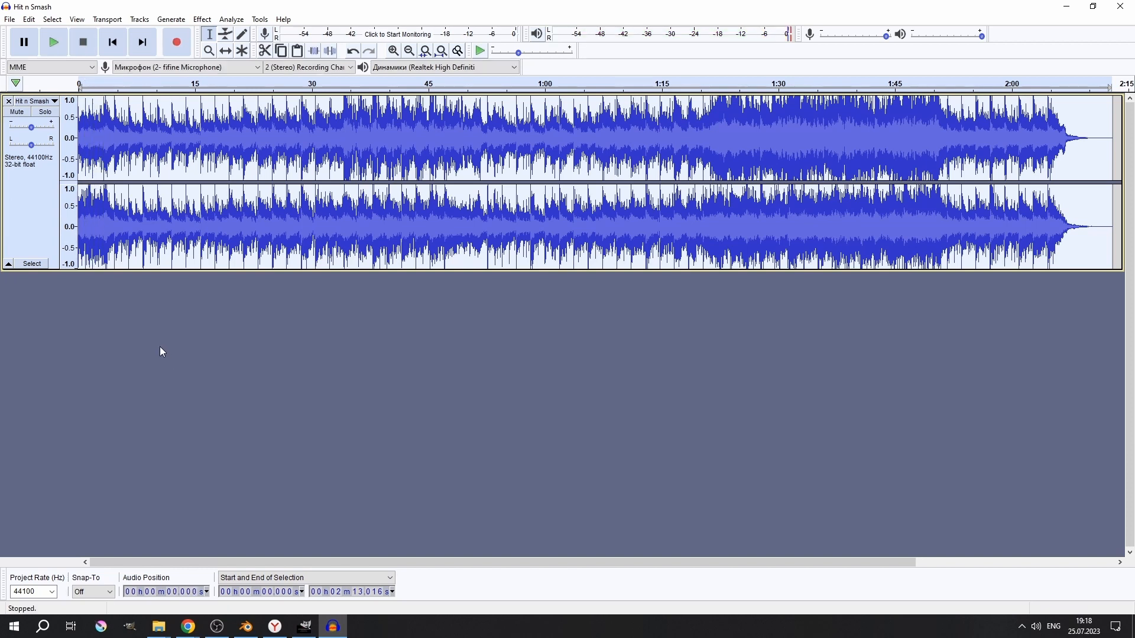
Export the mid-frequency version as Hit n Smash_mid1.mp3 in the Pulse folder, leaving the metadata tags empty
left_click(13, 21)
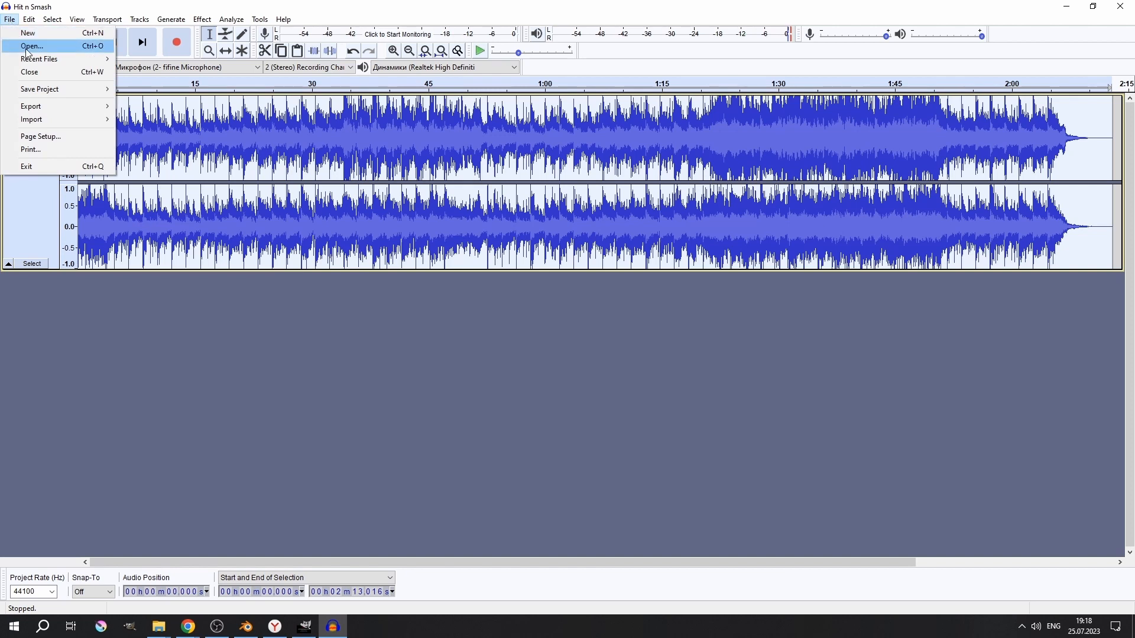
mouse_move(54, 110)
left_click(155, 106)
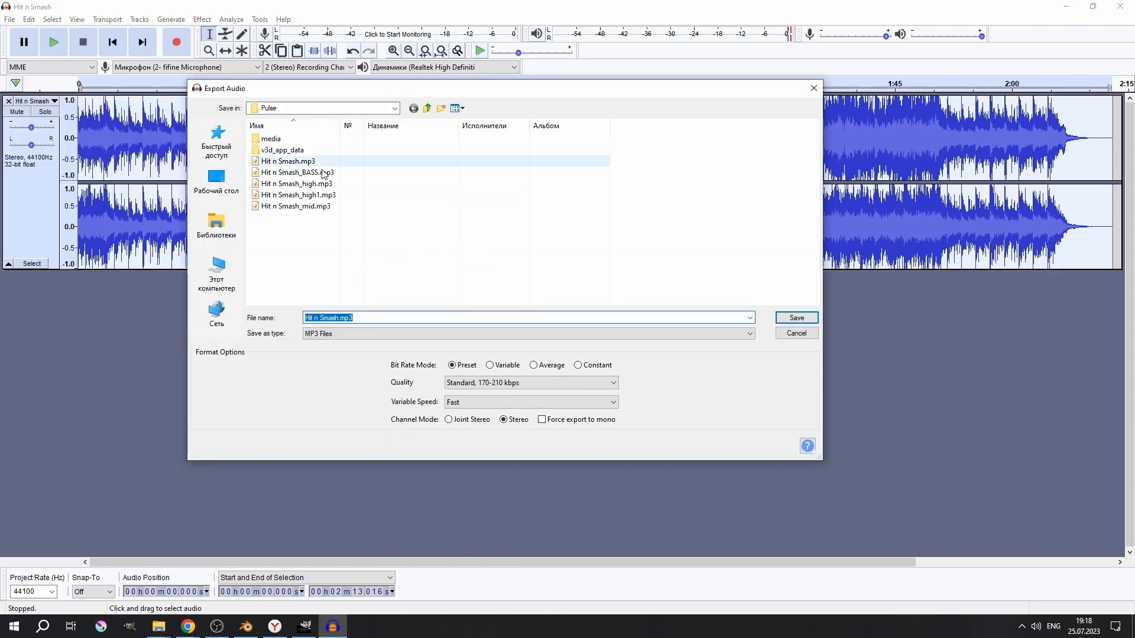
left_click(318, 205)
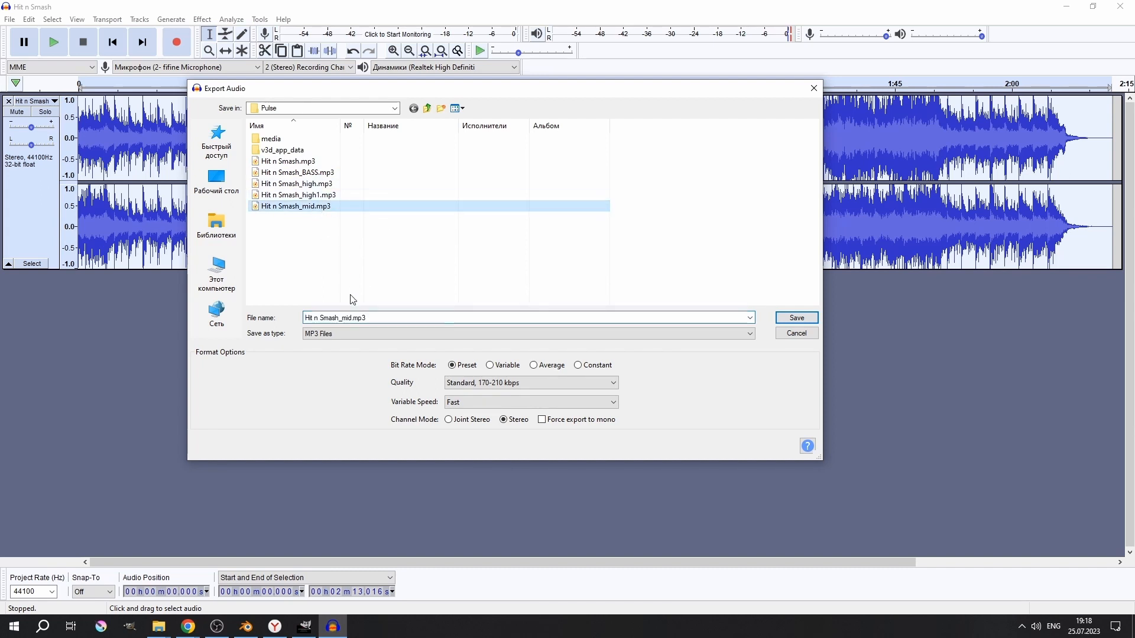
left_click(353, 317)
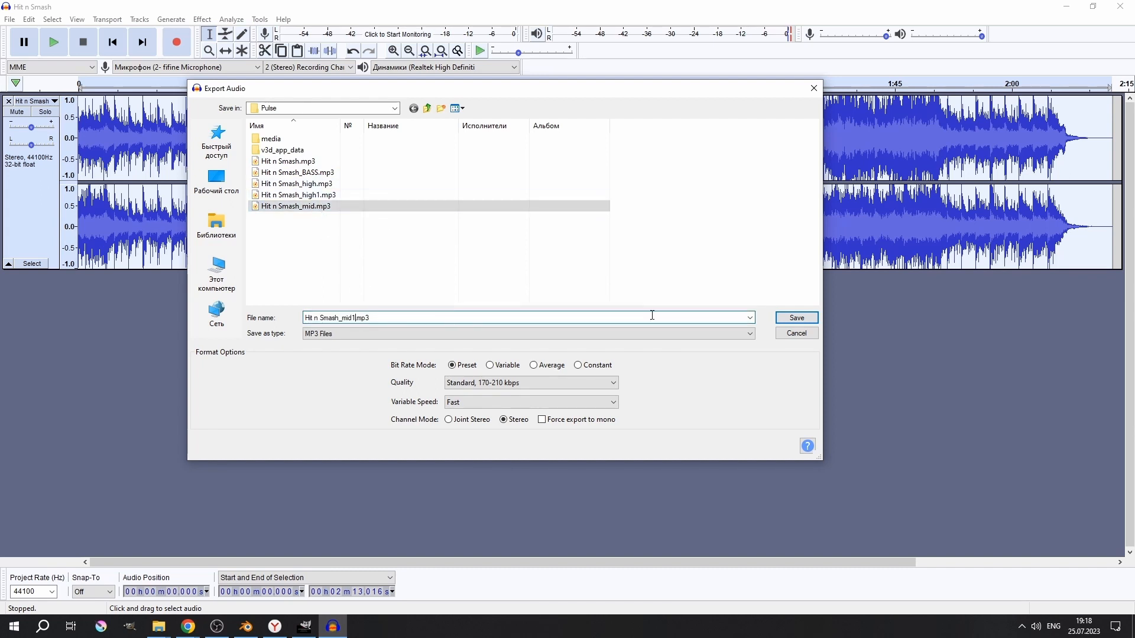
left_click(798, 319)
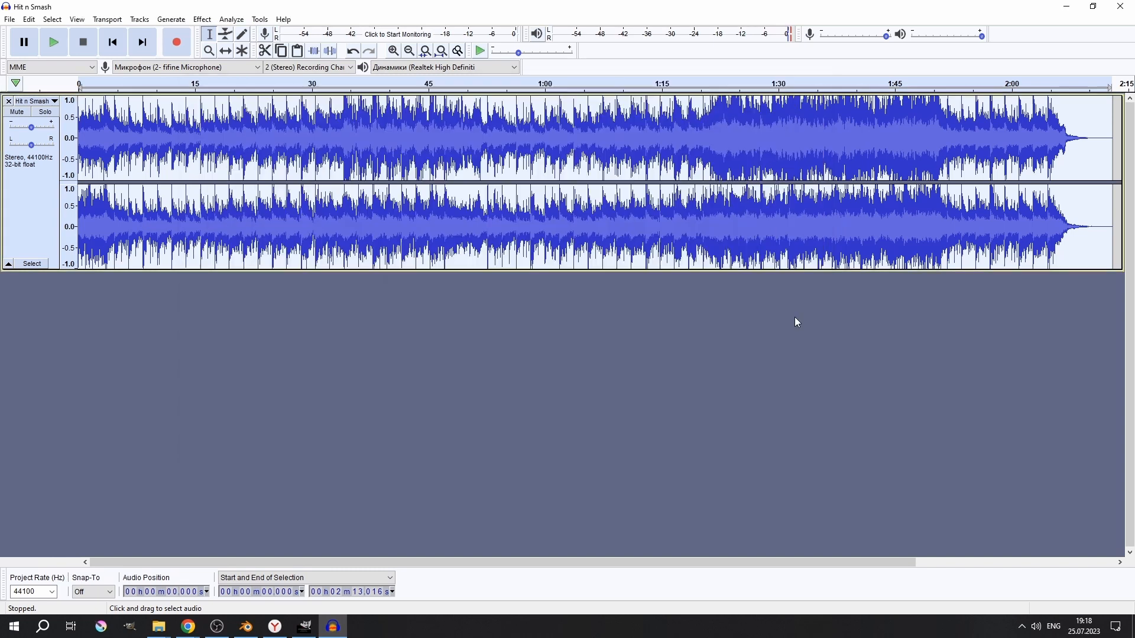
left_click(602, 414)
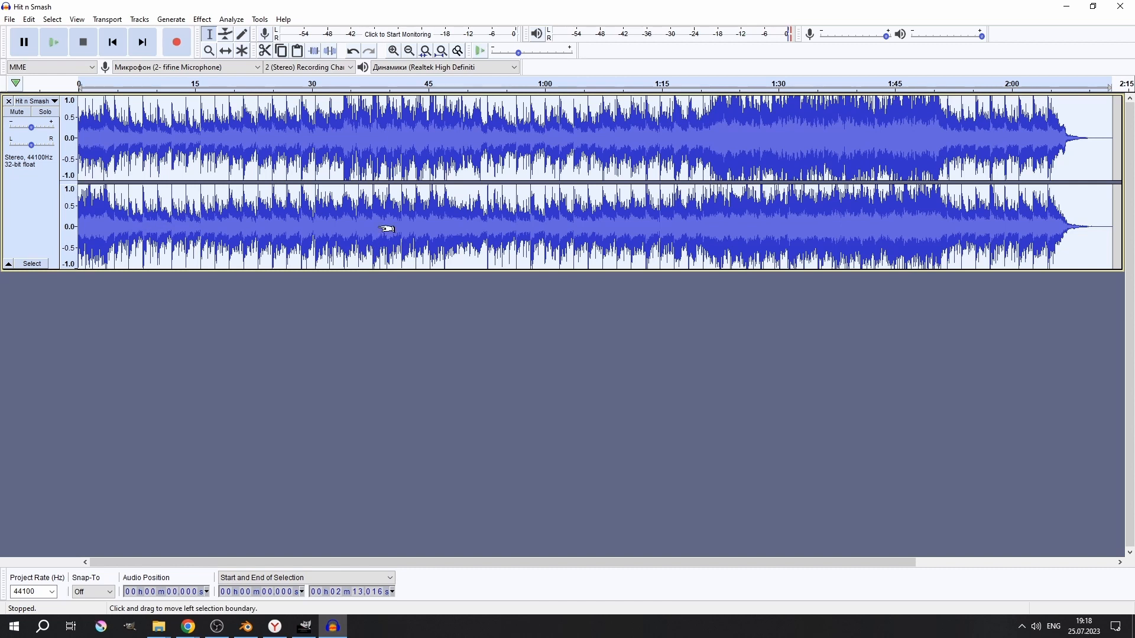
Undo the mid-range EQ, reopen Graphic EQ and lower the bands from 200 Hz to 1.6 kHz to the minimum
key("ctrl+z")
left_click(203, 20)
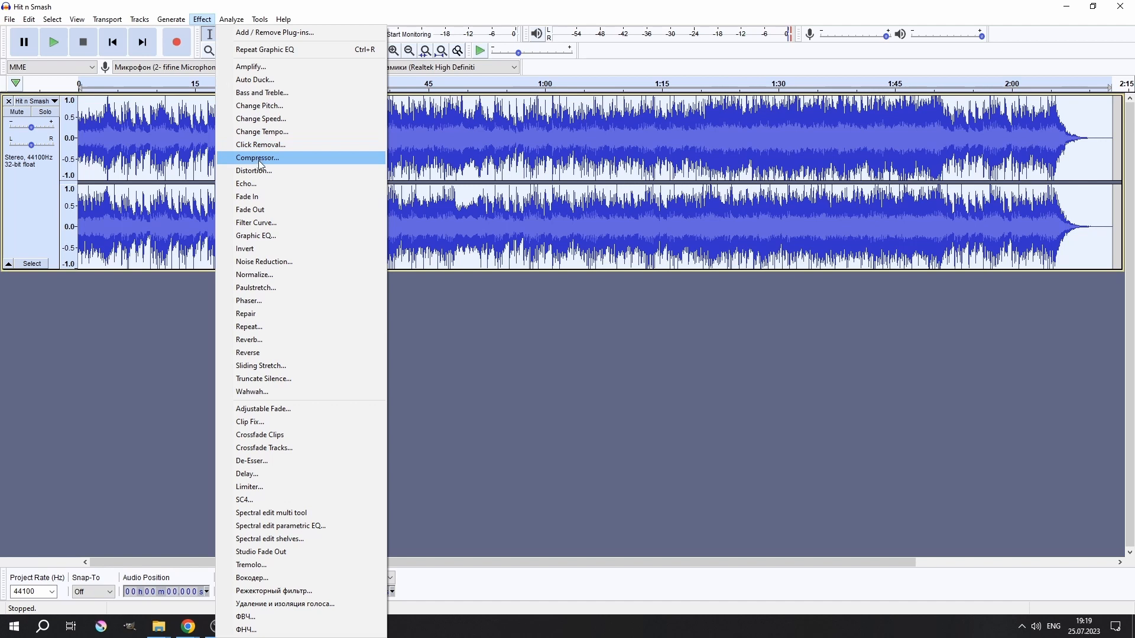
left_click(256, 235)
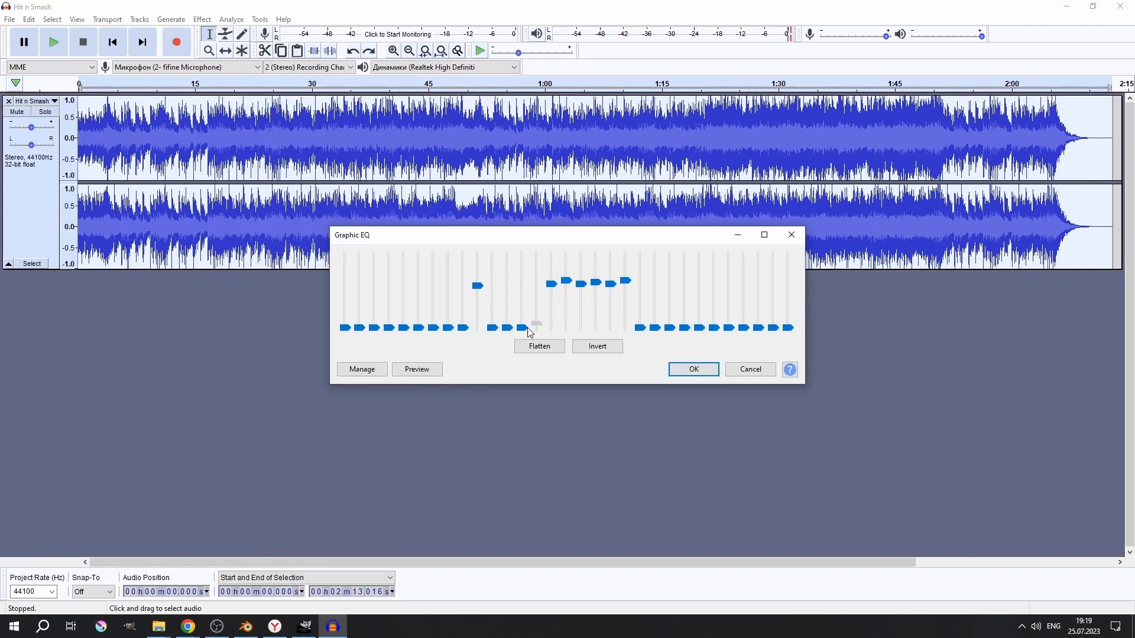
left_click_drag(596, 309, 595, 328)
left_click_drag(610, 284, 610, 328)
left_click_drag(625, 281, 621, 337)
Raise the remaining bass bands down to the lowest one to match the 160 Hz band, apply the EQ and listen to the opening
left_click_drag(462, 327, 447, 283)
left_click_drag(432, 328, 433, 283)
left_click_drag(418, 327, 404, 283)
left_click_drag(389, 327, 389, 283)
left_click_drag(374, 327, 359, 284)
left_click_drag(345, 328, 345, 284)
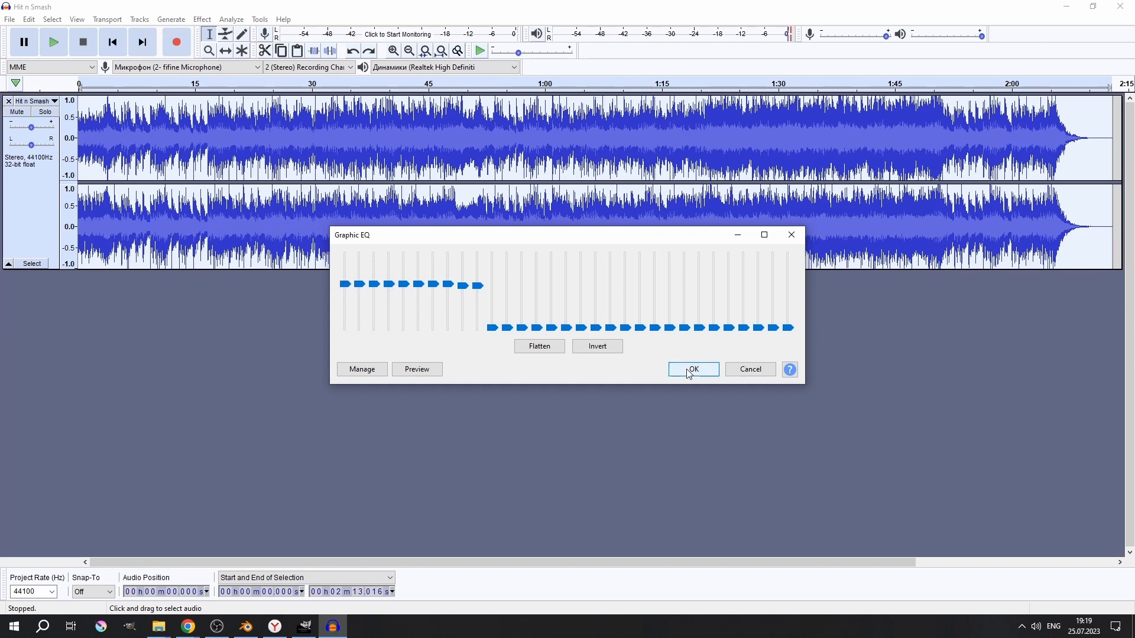
left_click(689, 372)
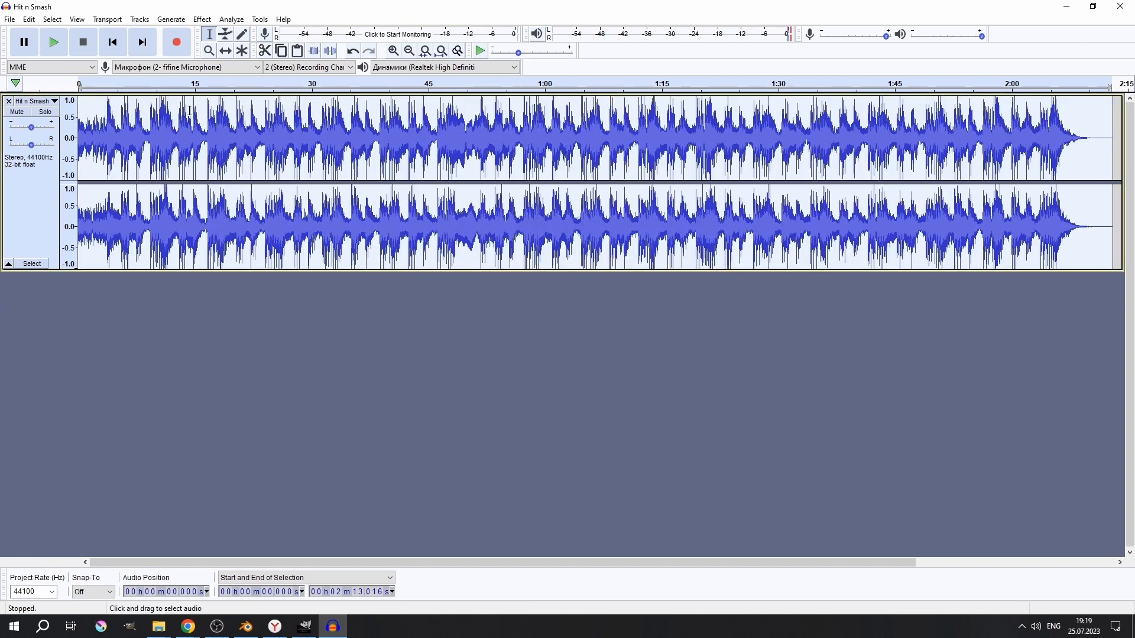
left_click(63, 48)
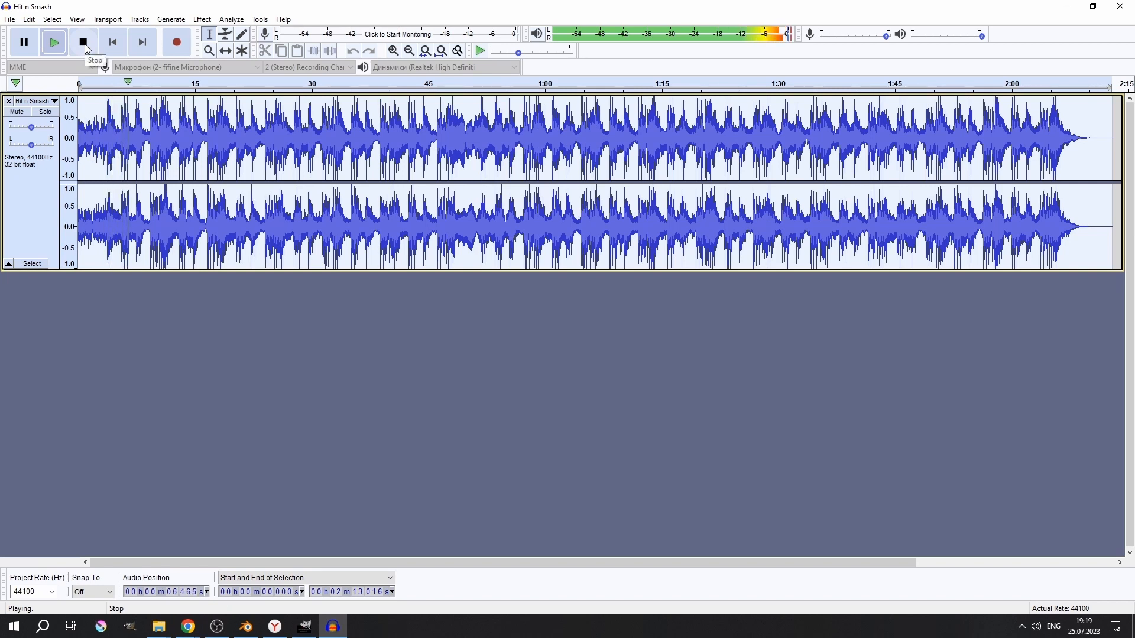
left_click(83, 43)
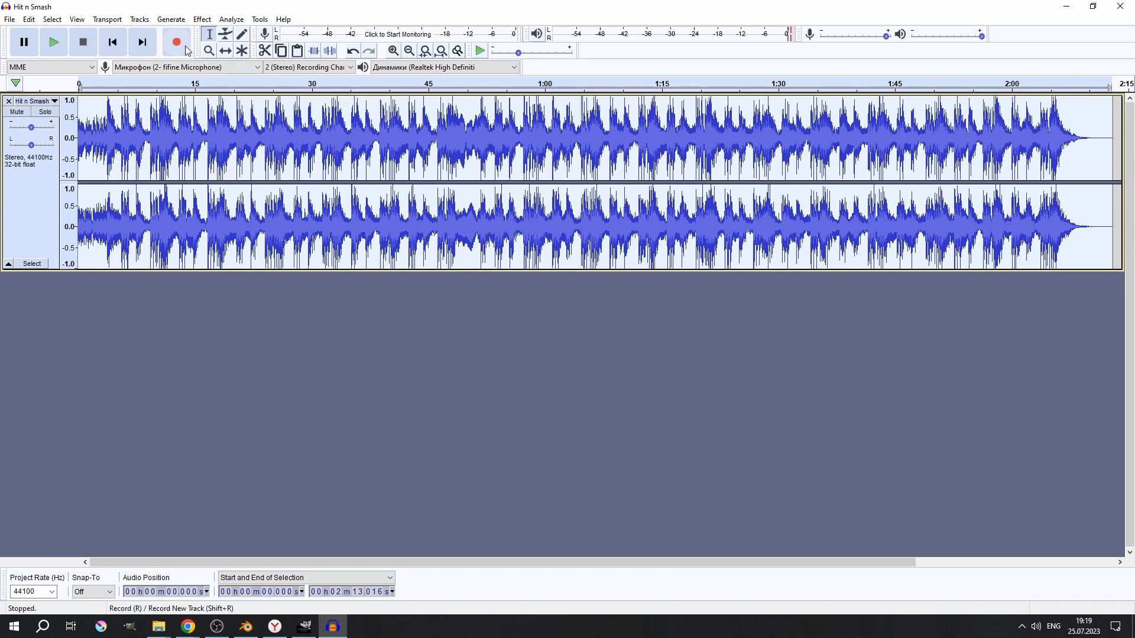
Export the bass version as Hit n Smash_BASS1.mp3 in the Pulse folder, leaving the metadata tags empty
left_click(9, 19)
mouse_move(33, 106)
left_click(172, 105)
left_click(298, 172)
left_click(358, 317)
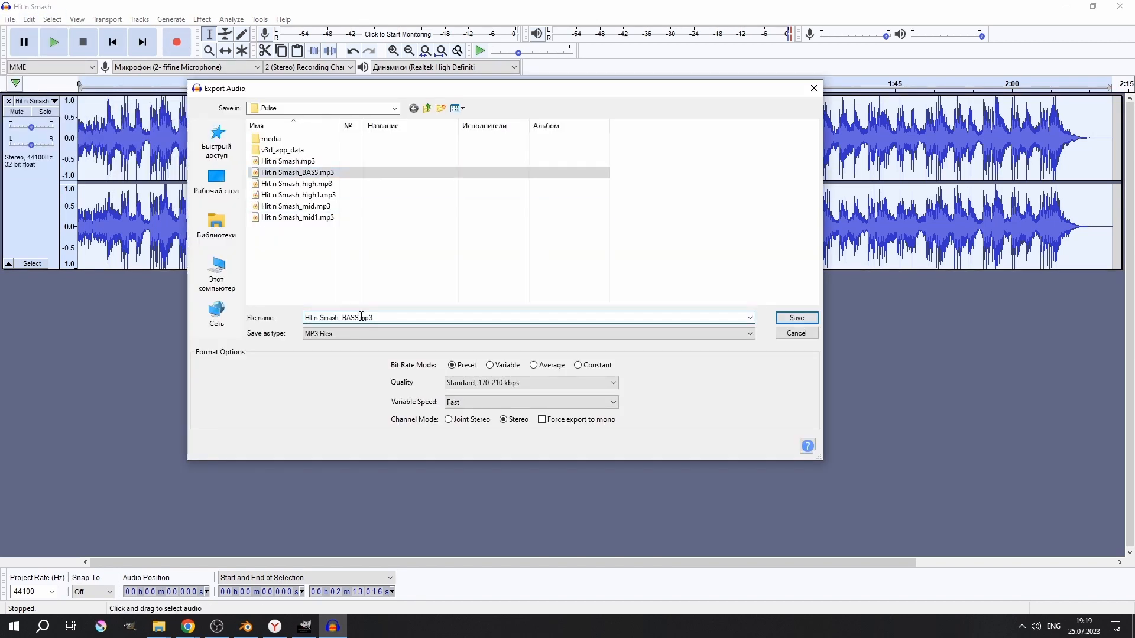
type("1")
left_click(793, 319)
left_click(615, 420)
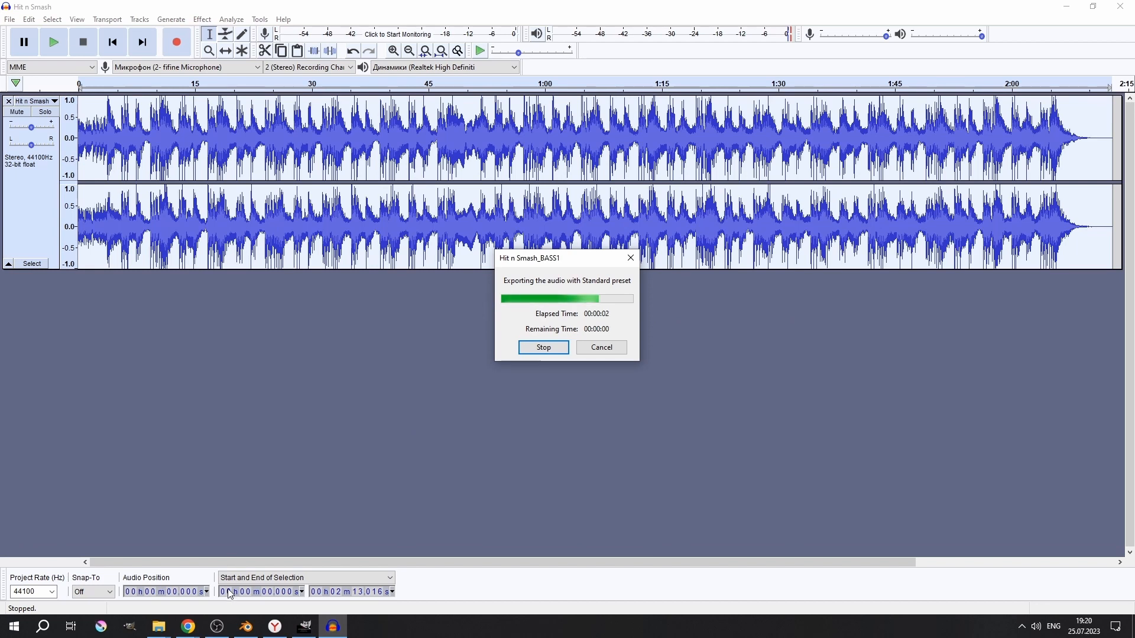
Switch to Blender and add a single-bone armature at the origin in the side view
mouse_move(250, 632)
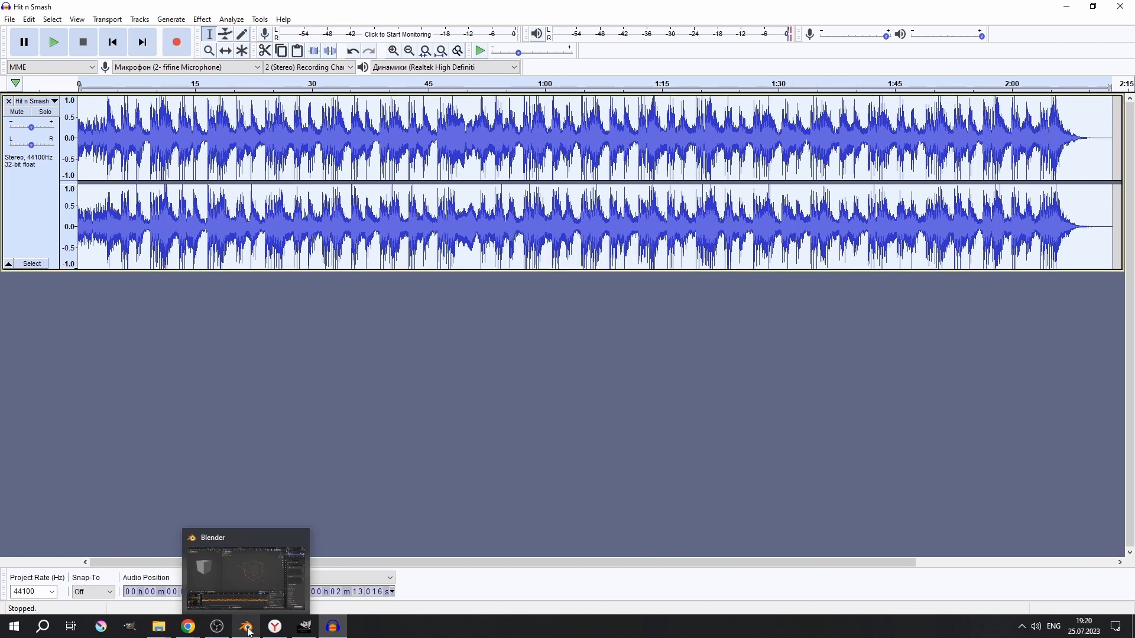
left_click(242, 567)
middle_click_drag(491, 319, 647, 286)
key("shift+a")
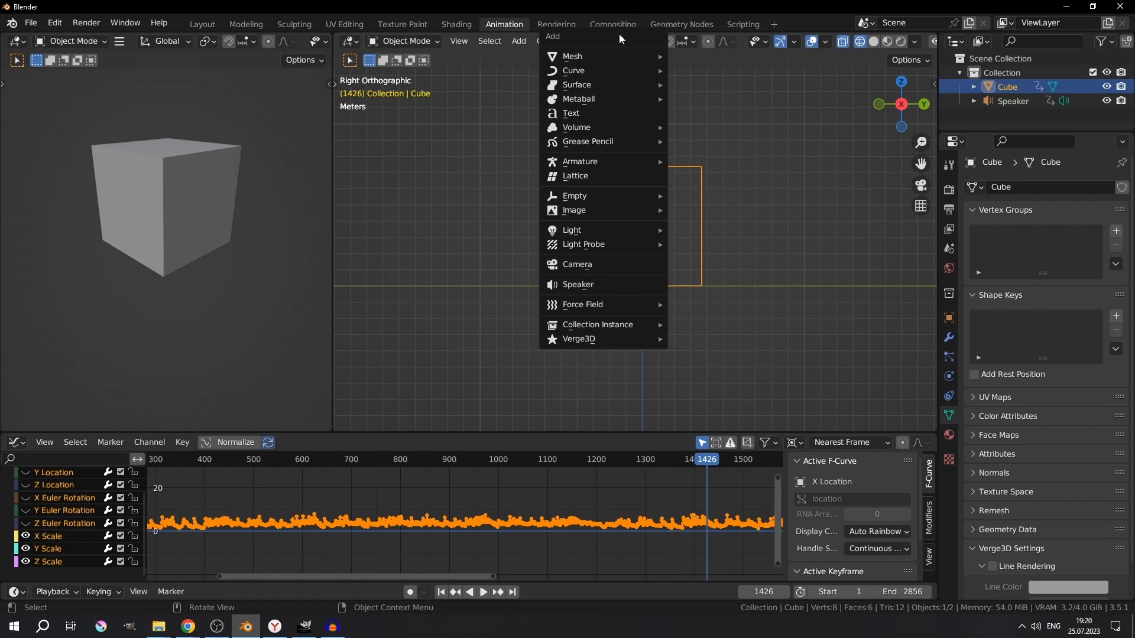
mouse_move(607, 54)
mouse_move(594, 160)
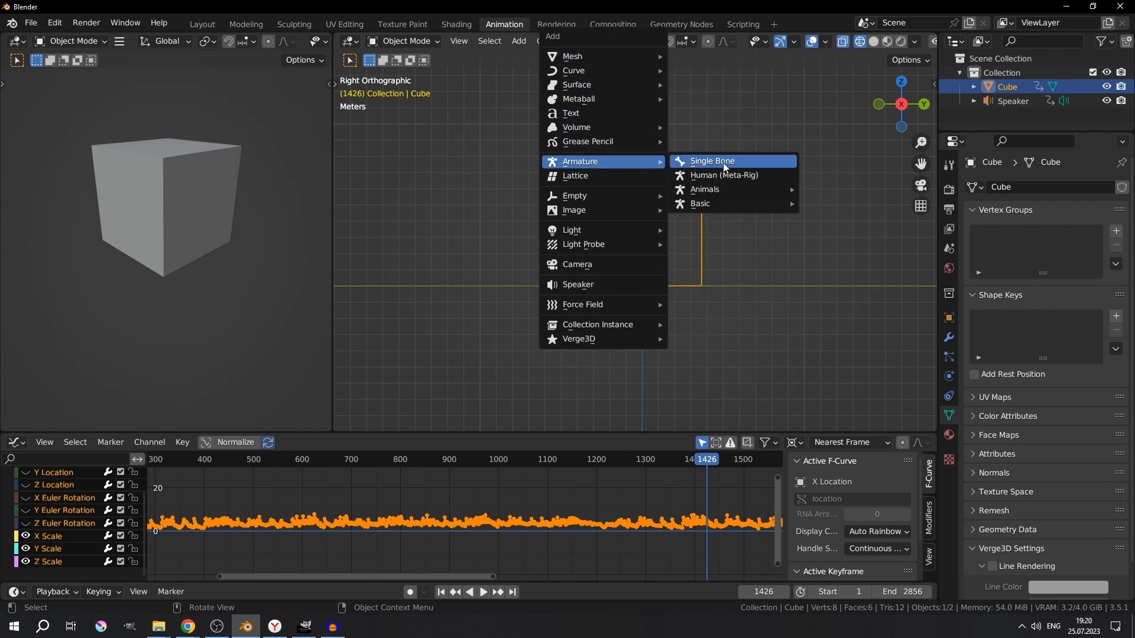
left_click(731, 167)
Delete the old cube with its baked scale animation from the scene
left_click(701, 222)
key("x")
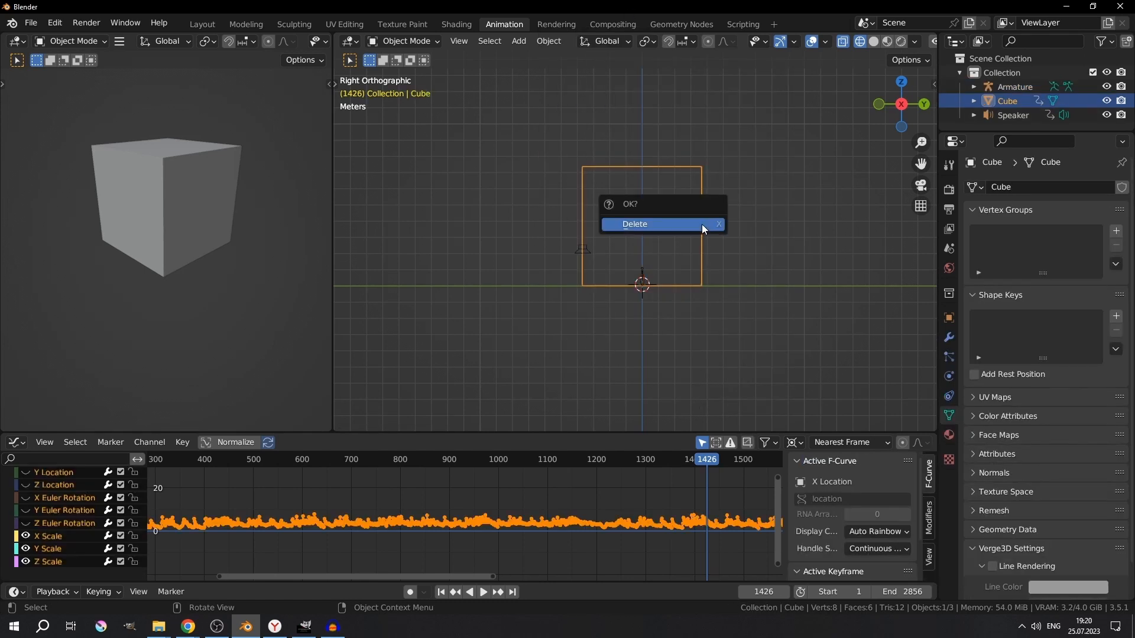
left_click(701, 225)
Duplicate the armature's bone in Edit Mode, place the copy straight above the original along Z and return to Object Mode
left_click(644, 275)
key("Tab")
scroll(687, 324, "up", 8)
scroll(697, 379, "down", 7)
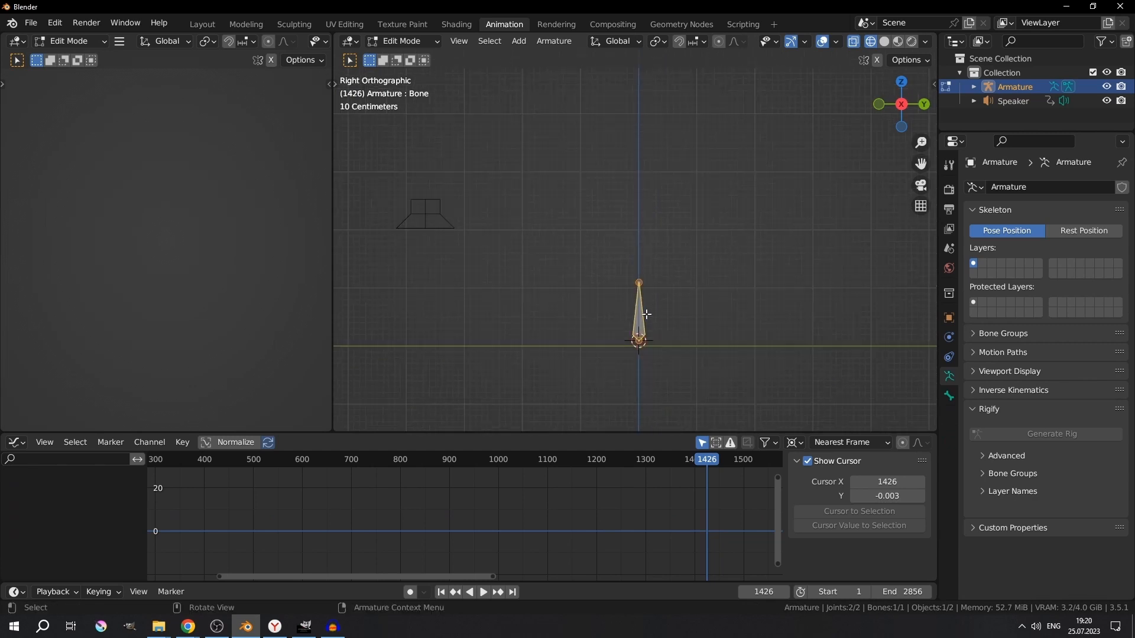
key("e")
key("z")
left_click(684, 220)
key("ctrl+Tab")
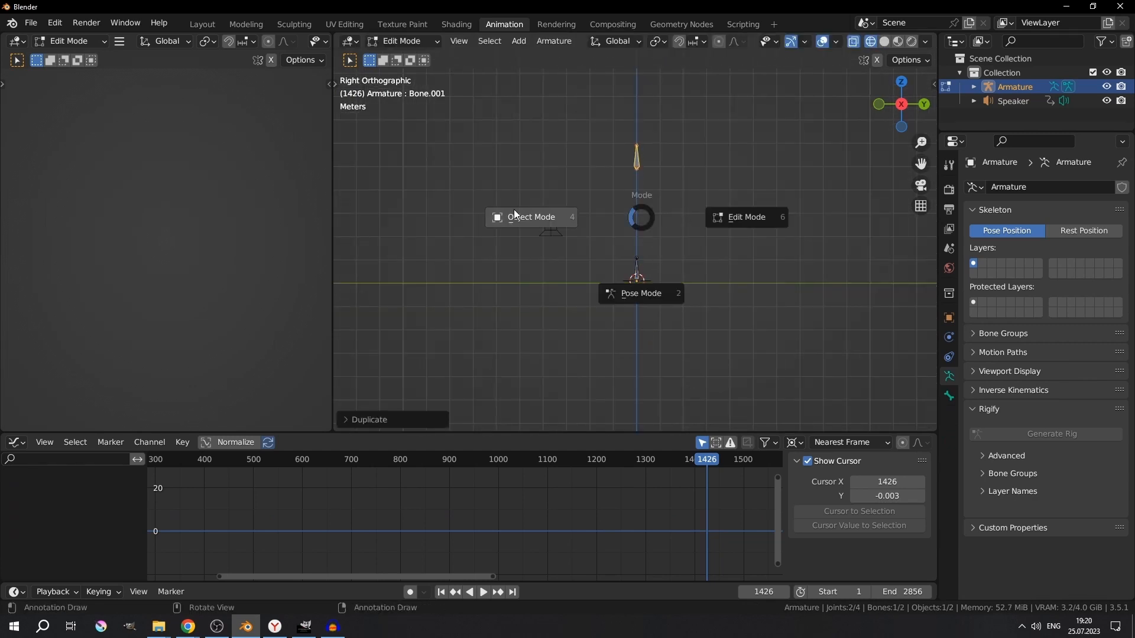
left_click(514, 213)
Add a cube at the origin and raise its mesh about 1 m along Z in Edit Mode so its base sits on the ground
key("shift+a")
mouse_move(700, 99)
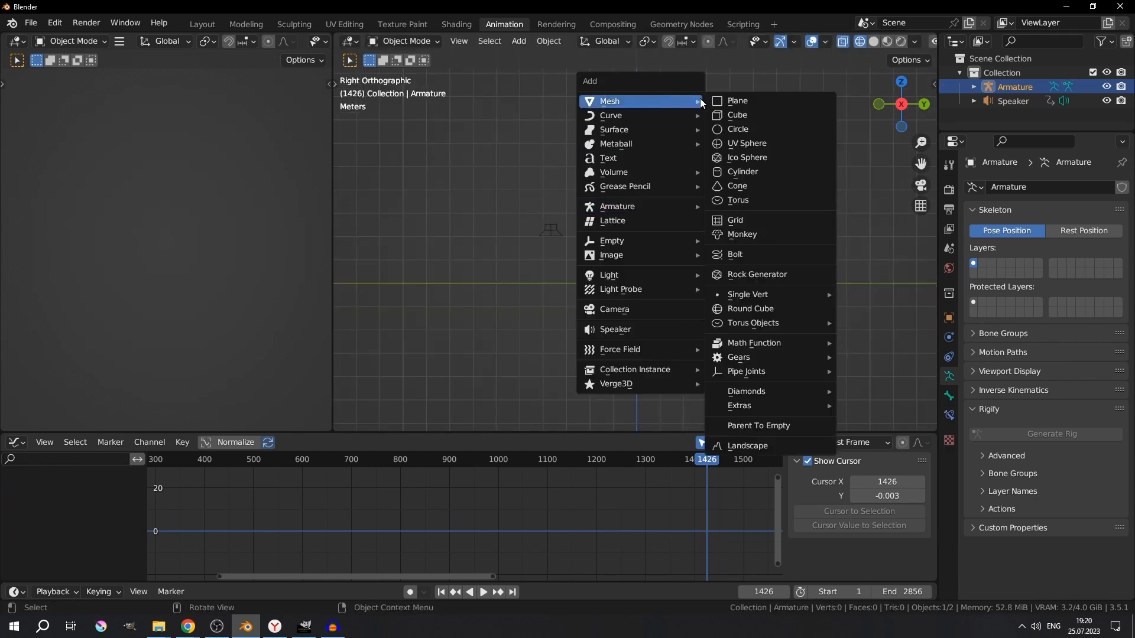
left_click(743, 114)
key("ctrl+Tab")
left_click(725, 207)
key("g")
key("z")
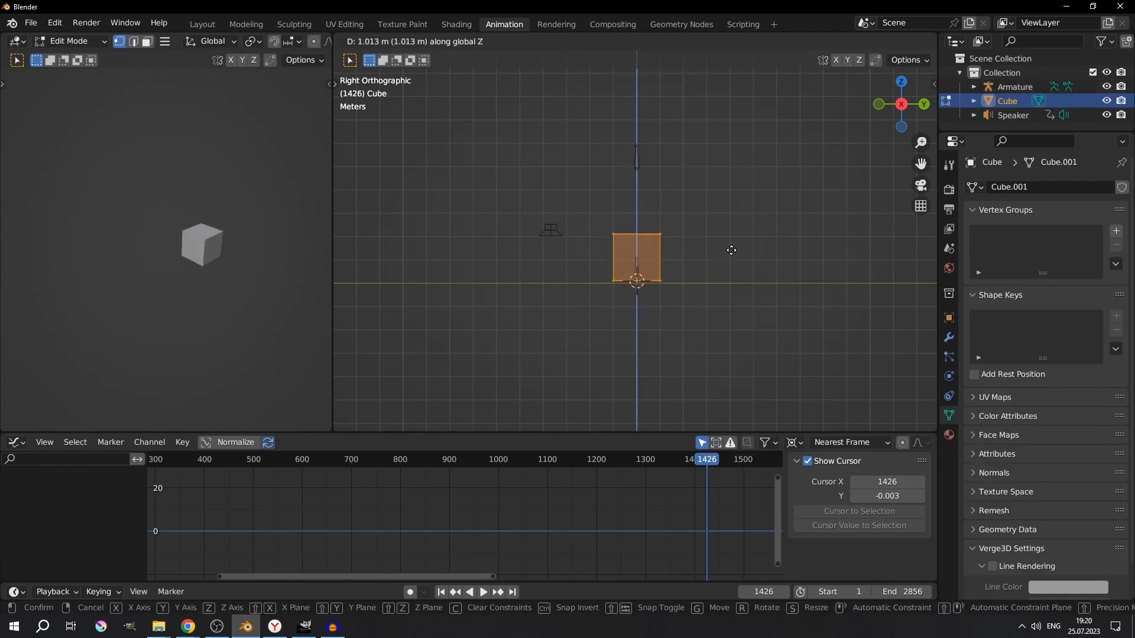
left_click(736, 265)
key("Tab")
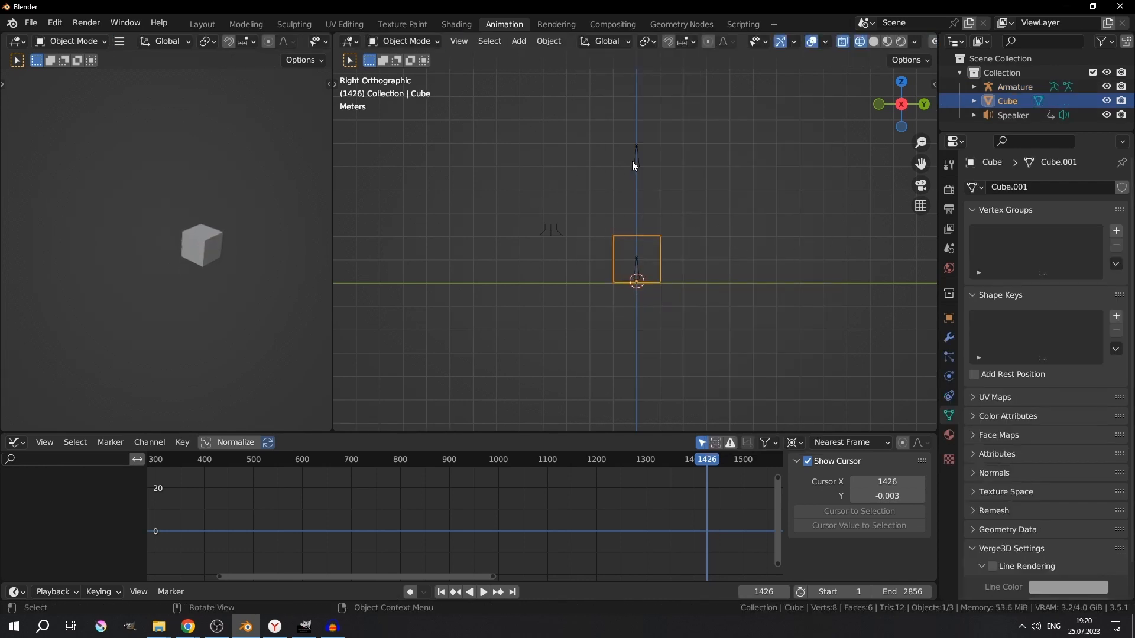
Enlarge the cube's mesh in Edit Mode and shift it along Z so it spans from the ground to the upper bone
key("ctrl+Tab")
left_click(727, 223)
key("g")
key("z")
left_click(694, 228)
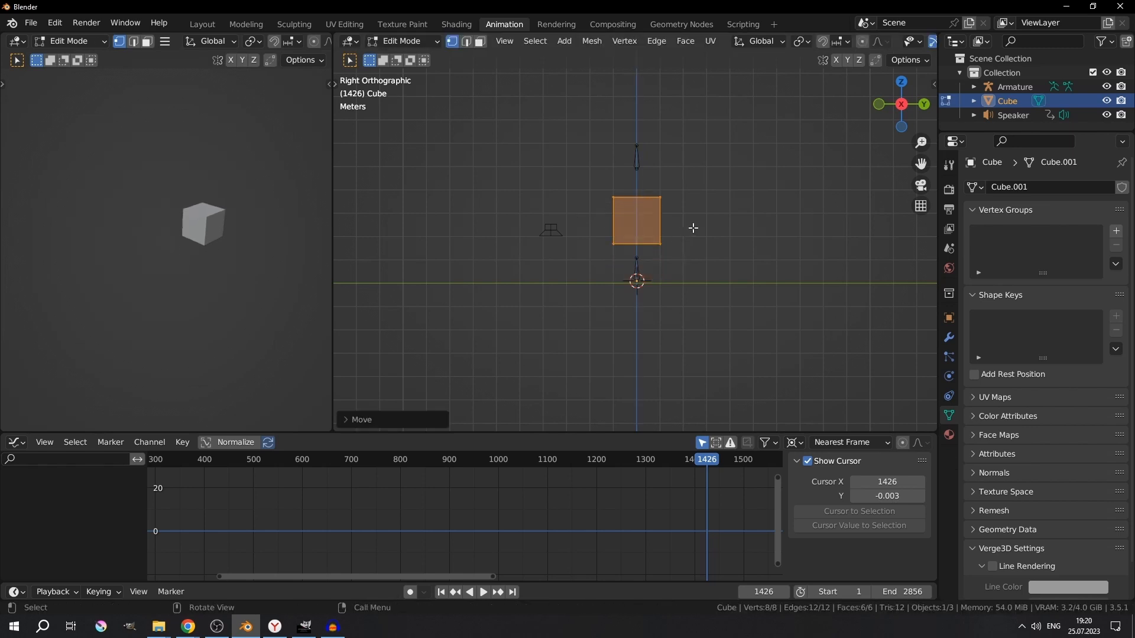
key("s")
left_click(769, 236)
key("g")
key("z")
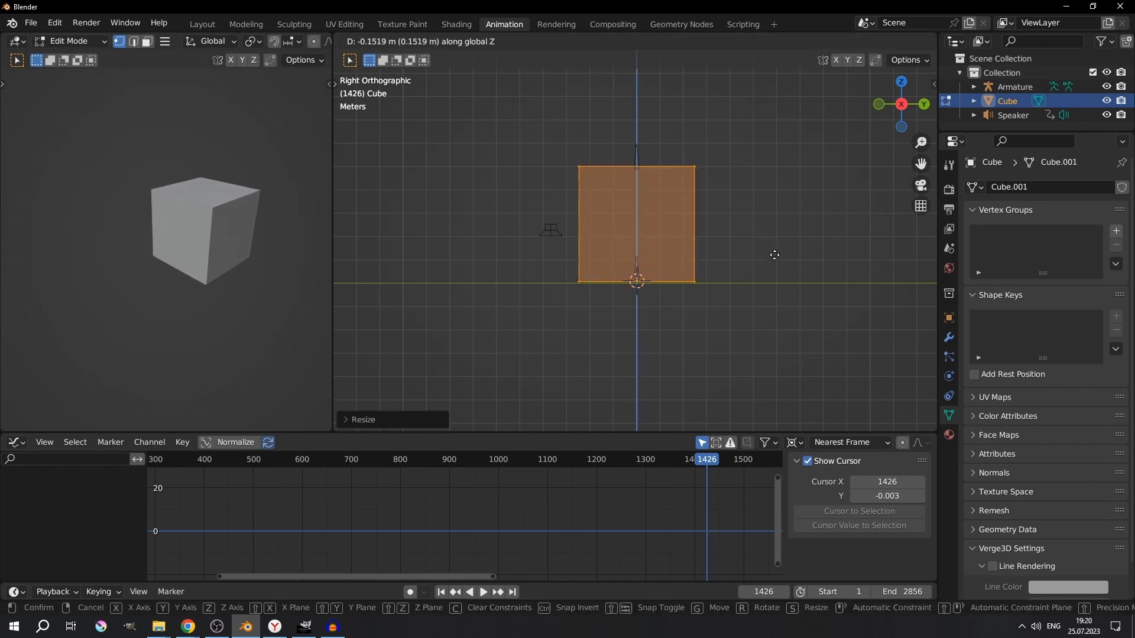
left_click(778, 265)
key("Tab")
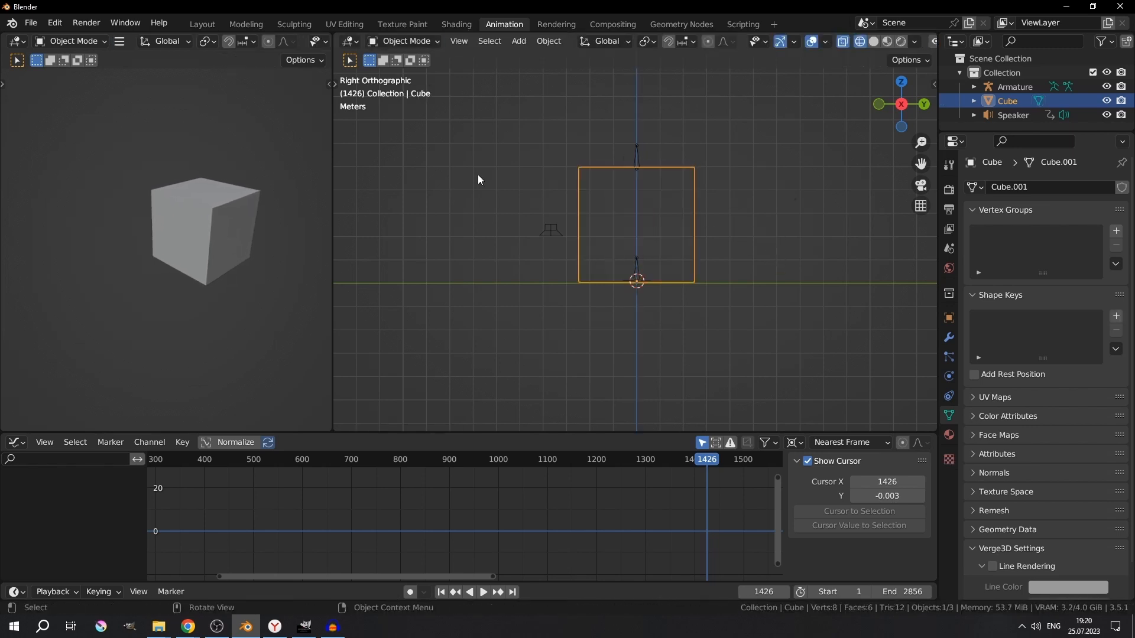
Parent the cube to the armature with automatic weights
left_click(639, 151, "shift")
key("ctrl+p")
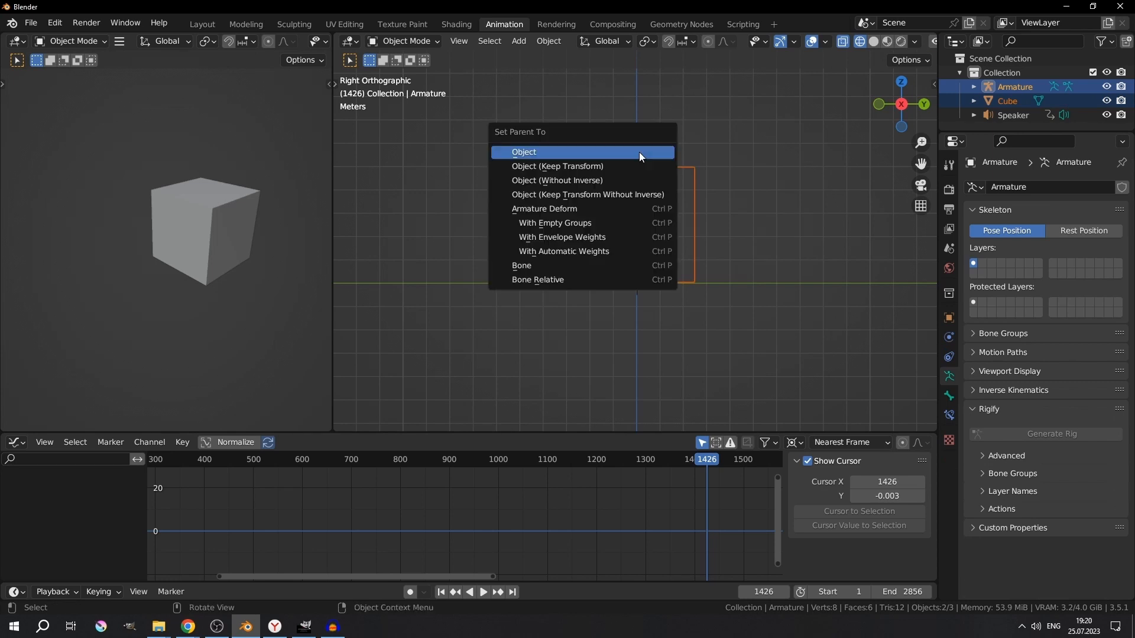
left_click(573, 252)
Test how the cube deforms by moving the upper bone along Z in Pose Mode, and cancel the move
key("ctrl+Tab")
scroll(636, 153, "down", 3)
key("g")
key("z")
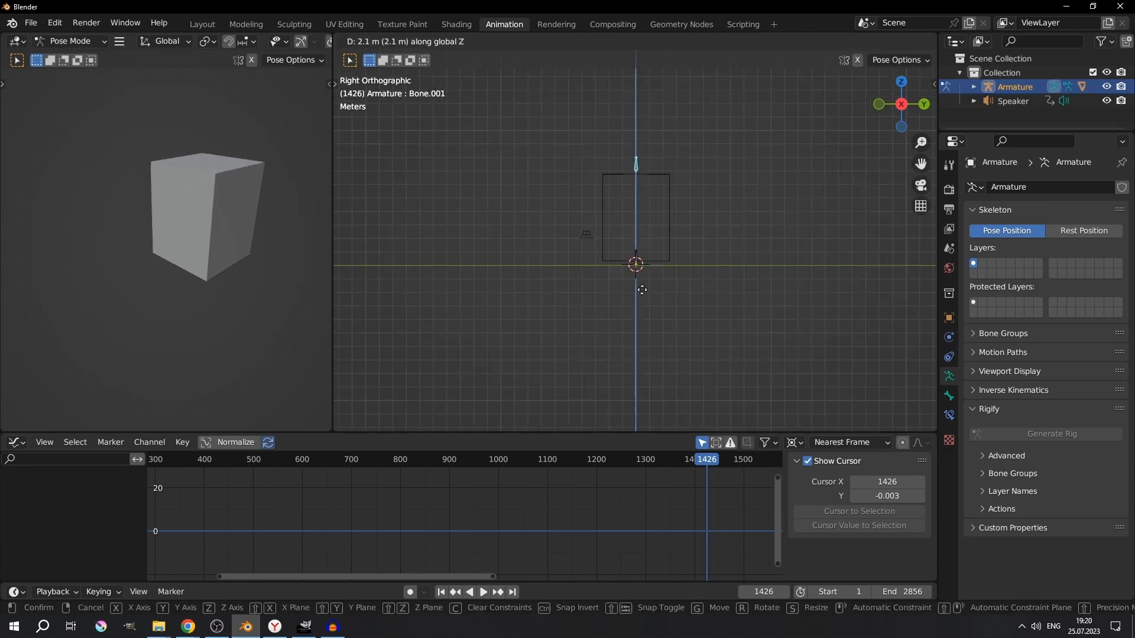
right_click(660, 203)
Enter Weight Paint mode on the cube with the armature also selected and choose the Gradient tool
middle_click_drag(718, 201, 686, 225)
key("ctrl+Tab")
left_click(559, 248)
key("ctrl+Tab")
left_click(469, 198)
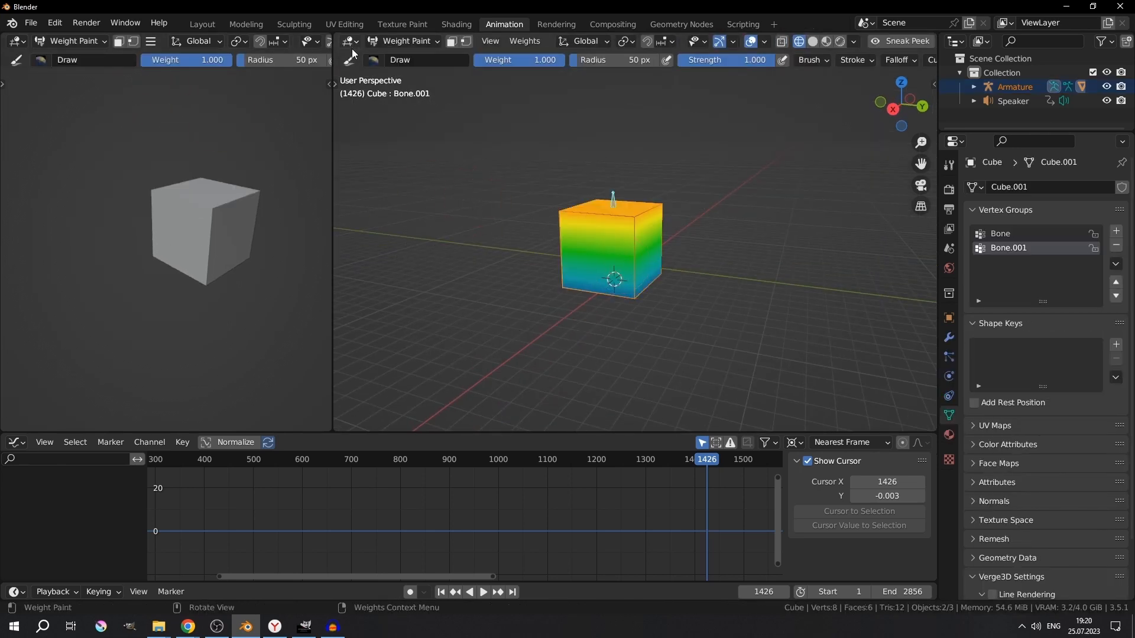
key("t")
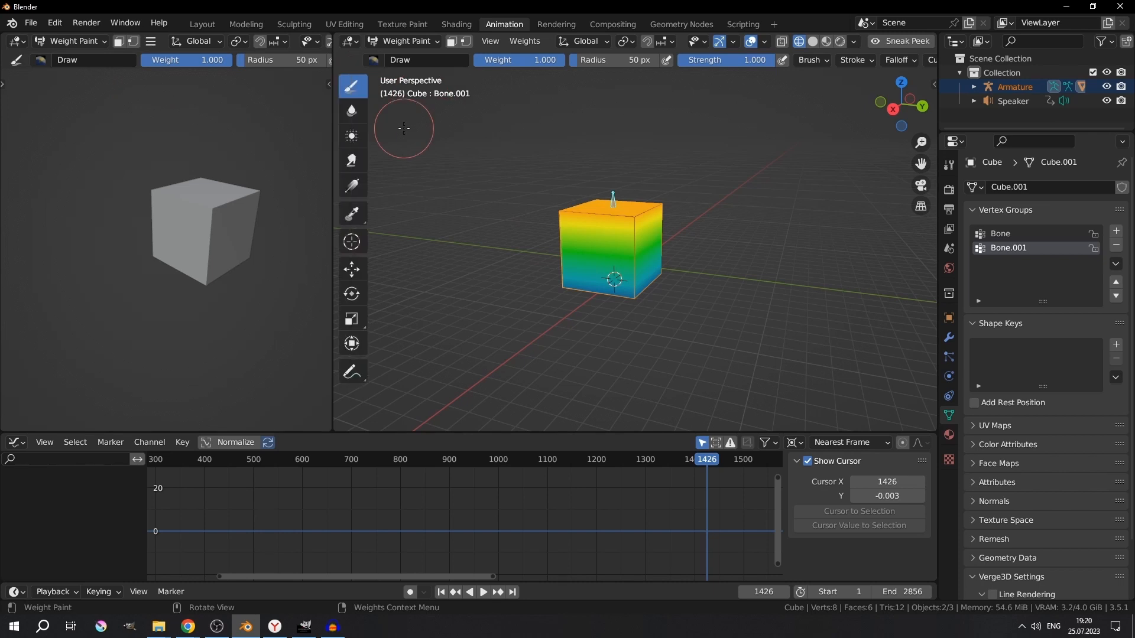
left_click(353, 187)
Set the gradient weight to 0 and draw it from below the cube to its middle to clear the upper bone's influence there
key("KP_3")
left_click(633, 264)
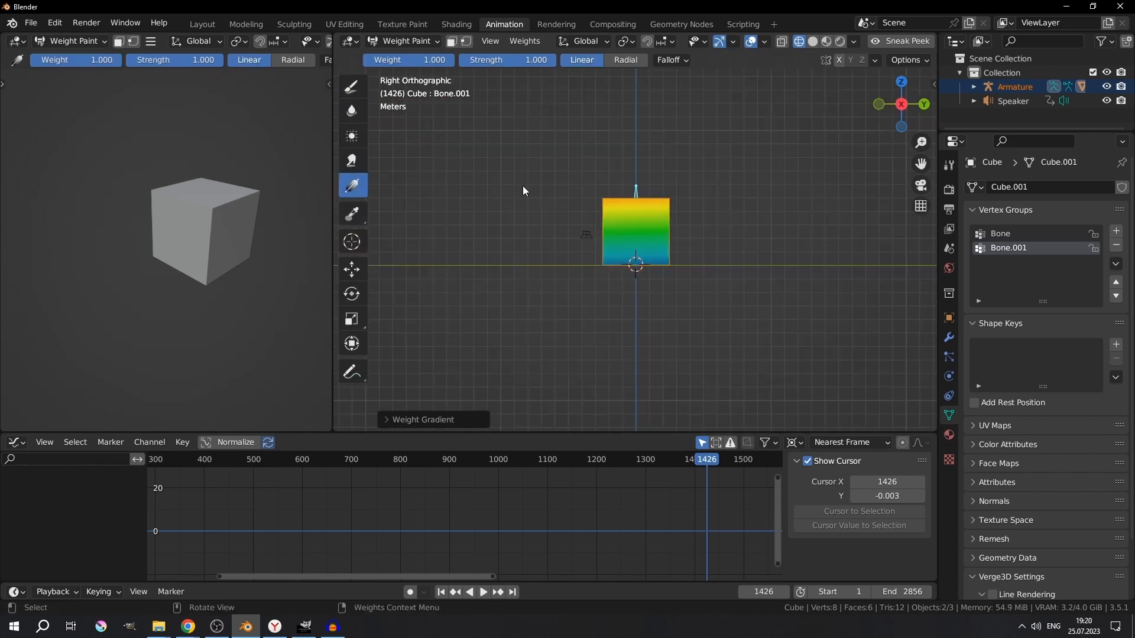
left_click_drag(436, 59, 364, 60)
mouse_move(649, 289)
left_mouse_down()
mouse_move(649, 223)
mouse_move(638, 261)
mouse_move(653, 223)
mouse_move(629, 247)
mouse_move(632, 236)
left_mouse_up()
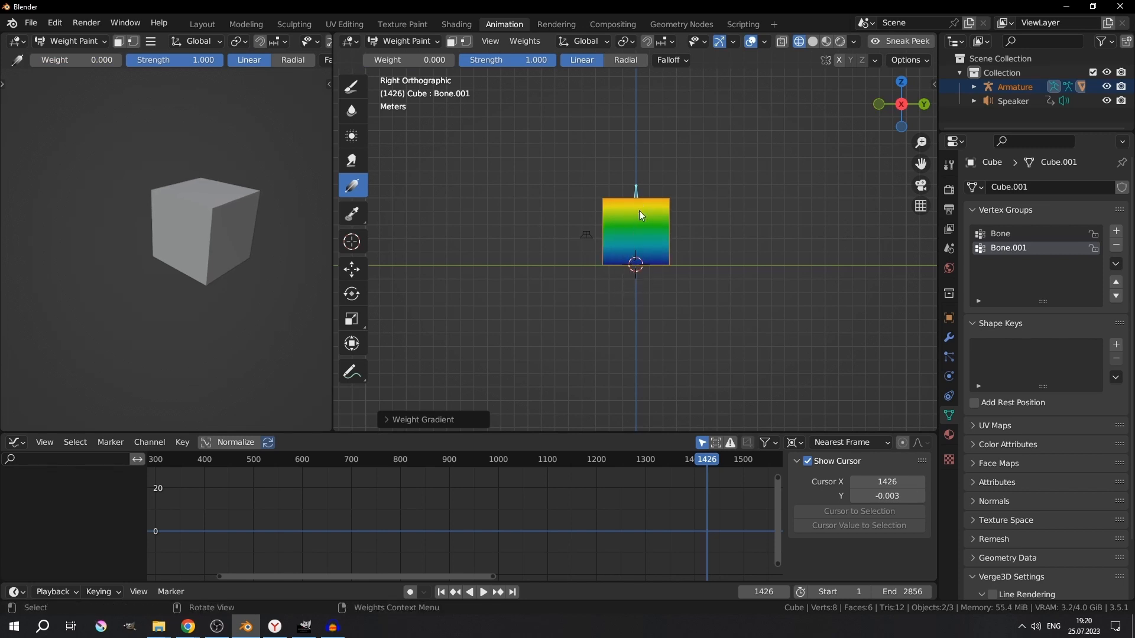
Select the lower bone and draw zero-weight gradients from above the cube down to its middle to clear its influence there
left_click(636, 254, "ctrl")
left_click_drag(633, 159, 632, 232)
left_click_drag(635, 191, 630, 235)
Return to Object Mode and duplicate the cube with its armature twice, evenly spaced in a row along Y
mouse_move(629, 235)
middle_mouse_down()
mouse_move(676, 197)
mouse_move(593, 210)
mouse_move(440, 198)
mouse_move(732, 181)
mouse_move(508, 177)
mouse_move(619, 180)
mouse_move(637, 194)
mouse_move(542, 220)
middle_mouse_up()
key("ctrl+Tab")
key("shift+d")
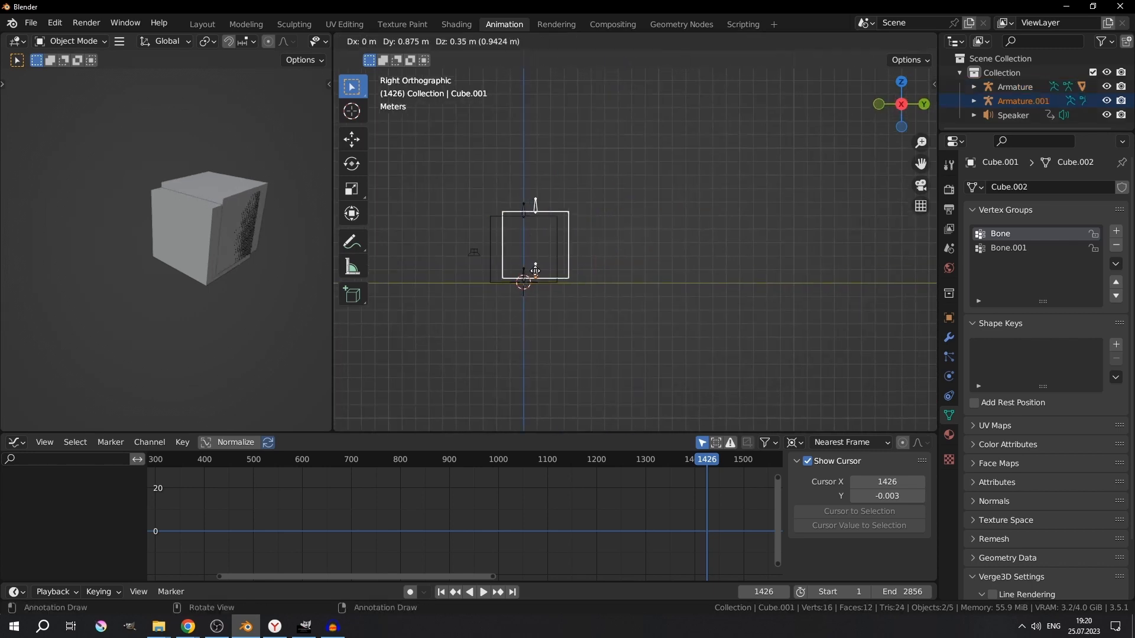
left_click(629, 270)
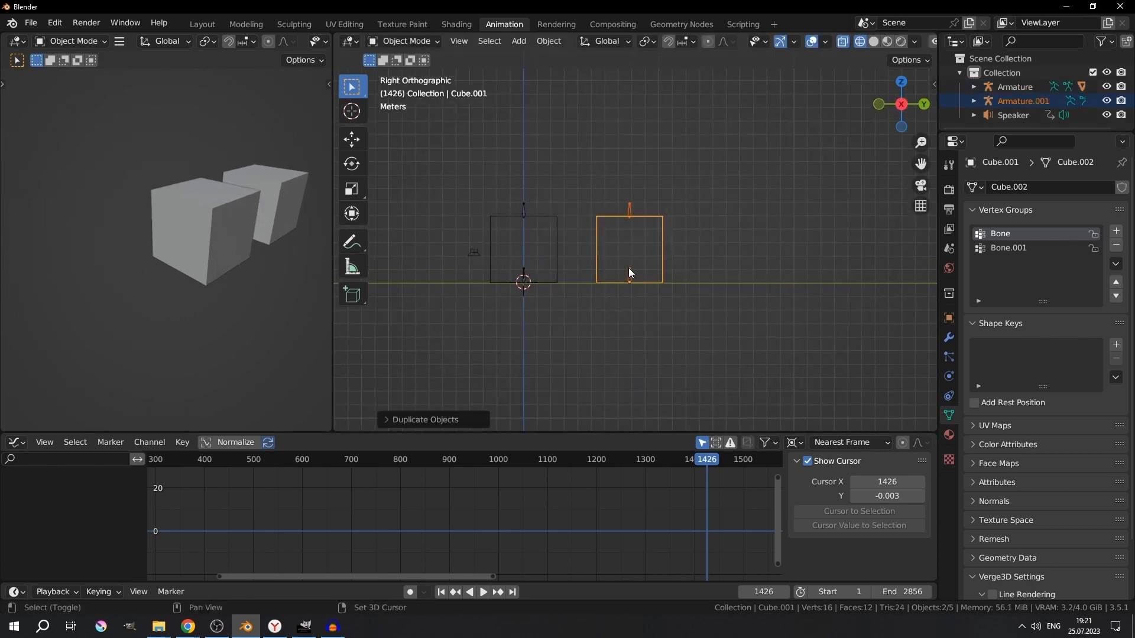
key("shift+r")
Put the first armature in Pose Mode and insert a Location keyframe on its upper bone at frame 0
left_click(522, 211)
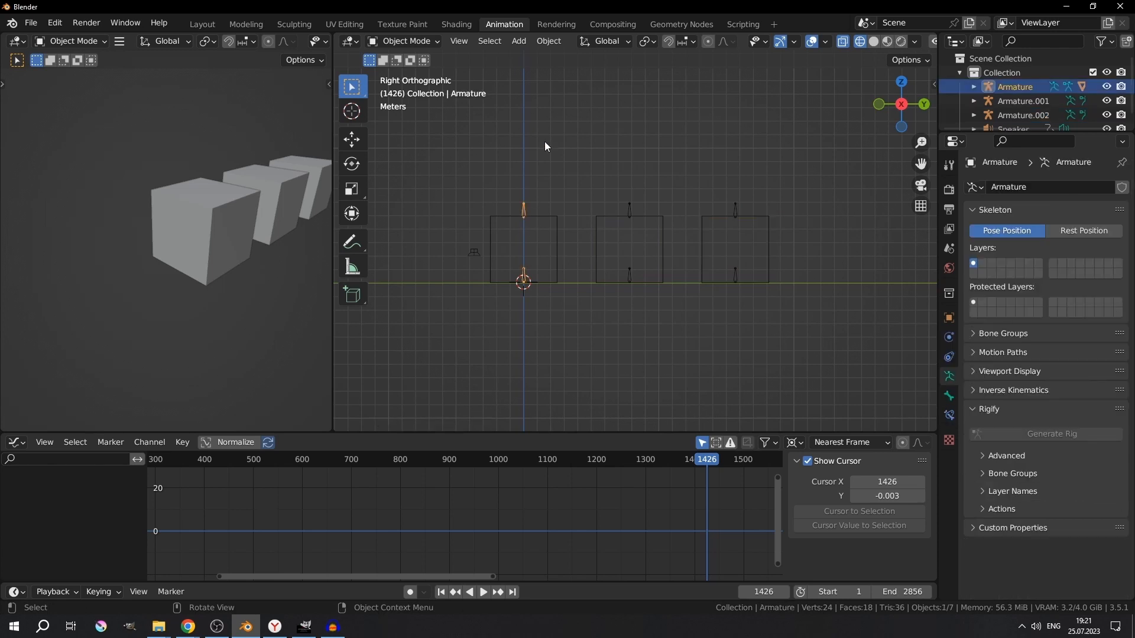
key("ctrl+Tab")
scroll(345, 489, "down", 5)
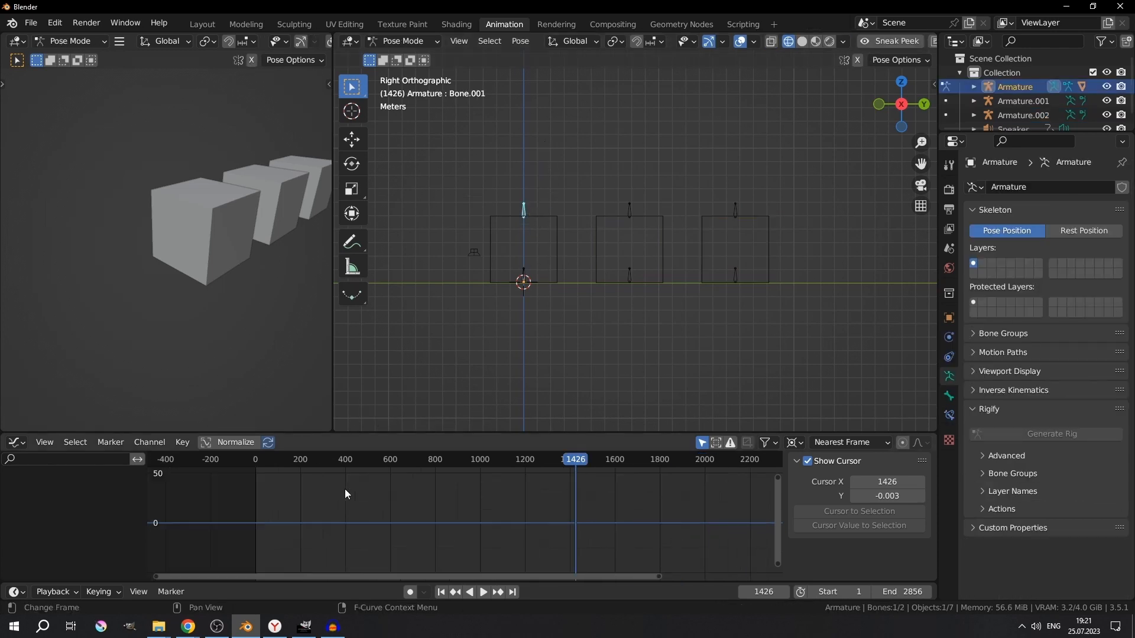
left_click_drag(346, 464, 297, 465)
scroll(498, 245, "up", 4)
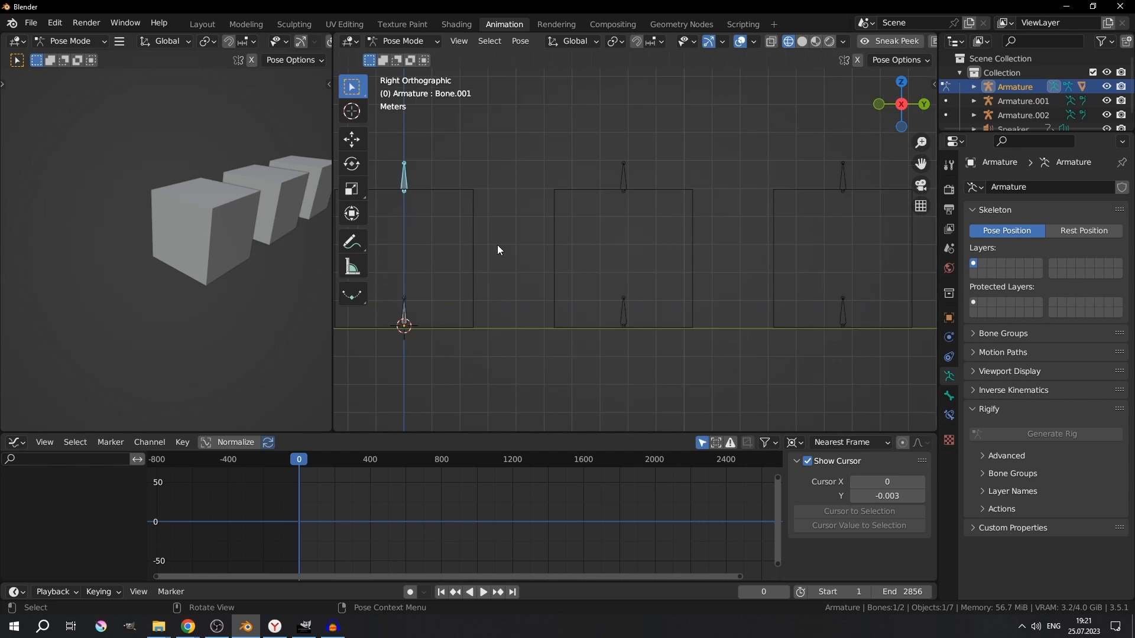
scroll(296, 488, "up", 2)
middle_click_drag(283, 517, 397, 535)
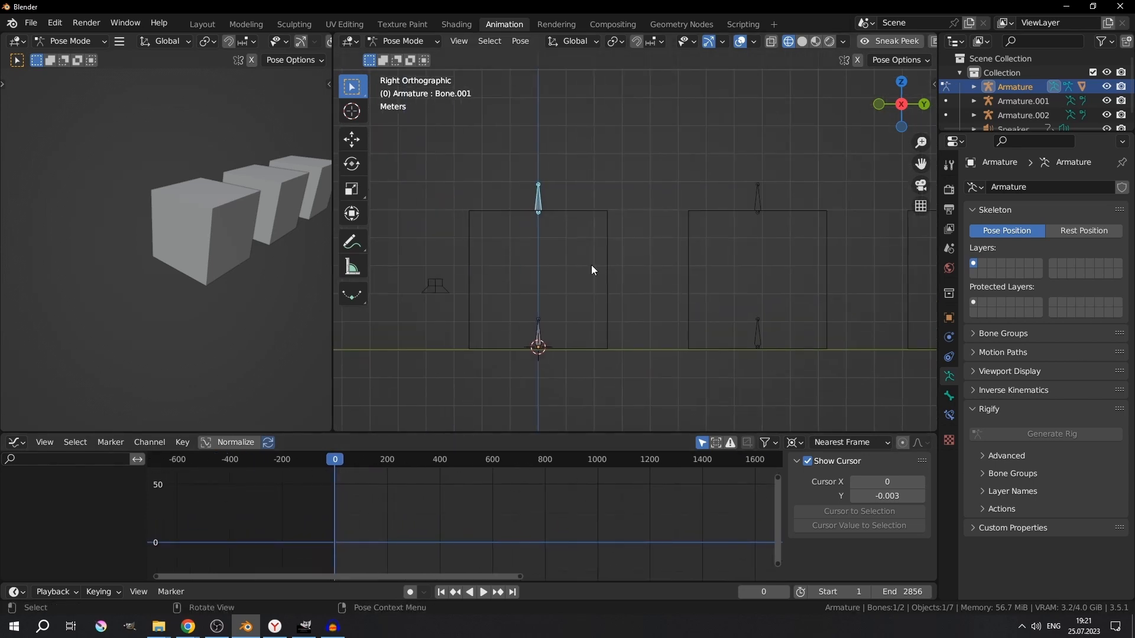
middle_click_drag(601, 237, 633, 234, "shift")
key("i")
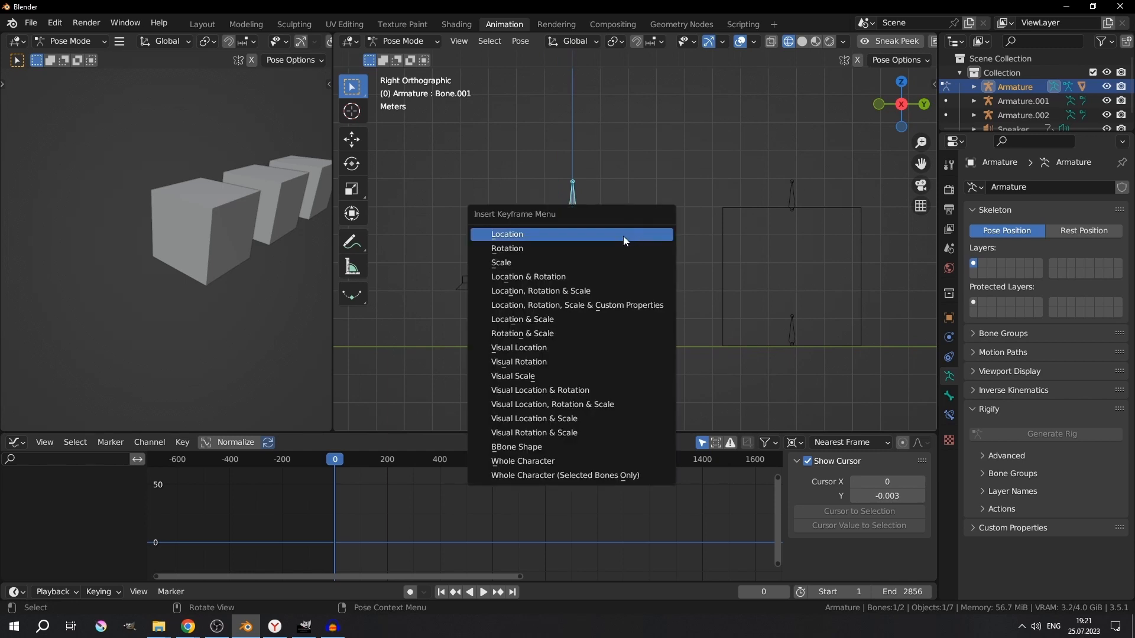
left_click(623, 236)
Hide the bone's X and Z Location curves, leaving only Y Location shown, and test-move its keyframe to check the direction
scroll(315, 524, "up", 3)
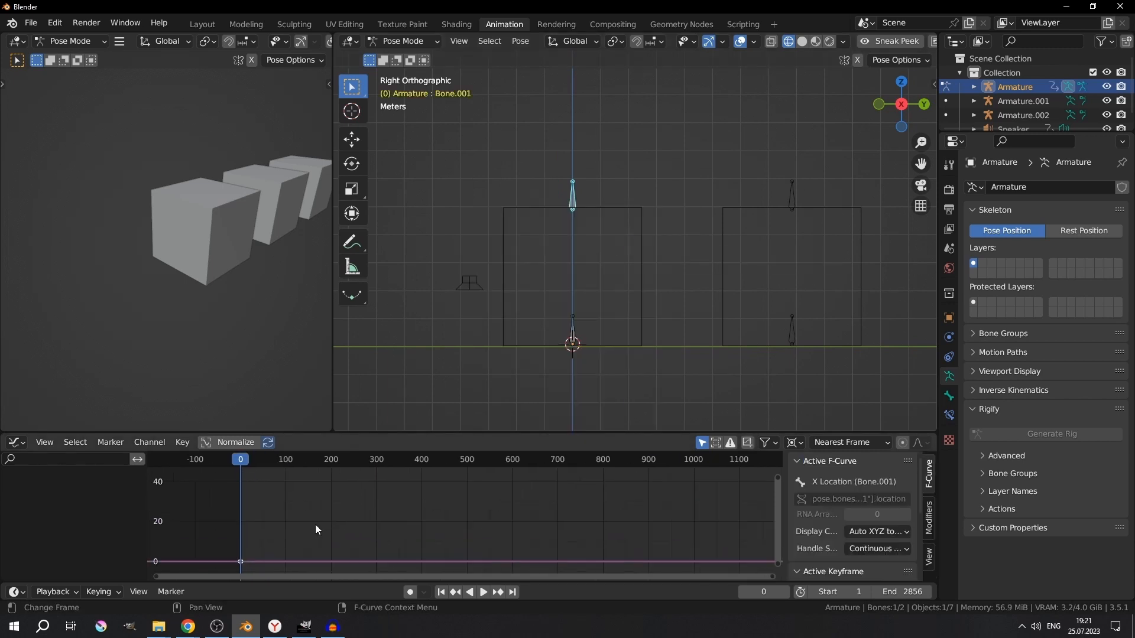
scroll(268, 524, "up", 4)
middle_click_drag(306, 538, 610, 471)
scroll(507, 510, "up", 20)
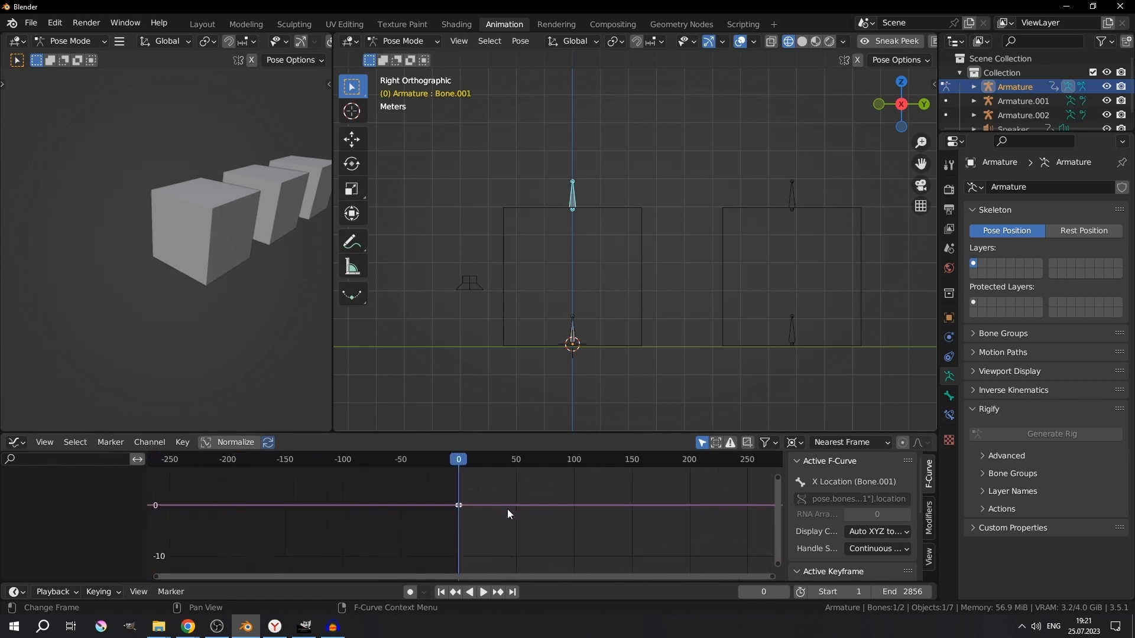
left_click(15, 500)
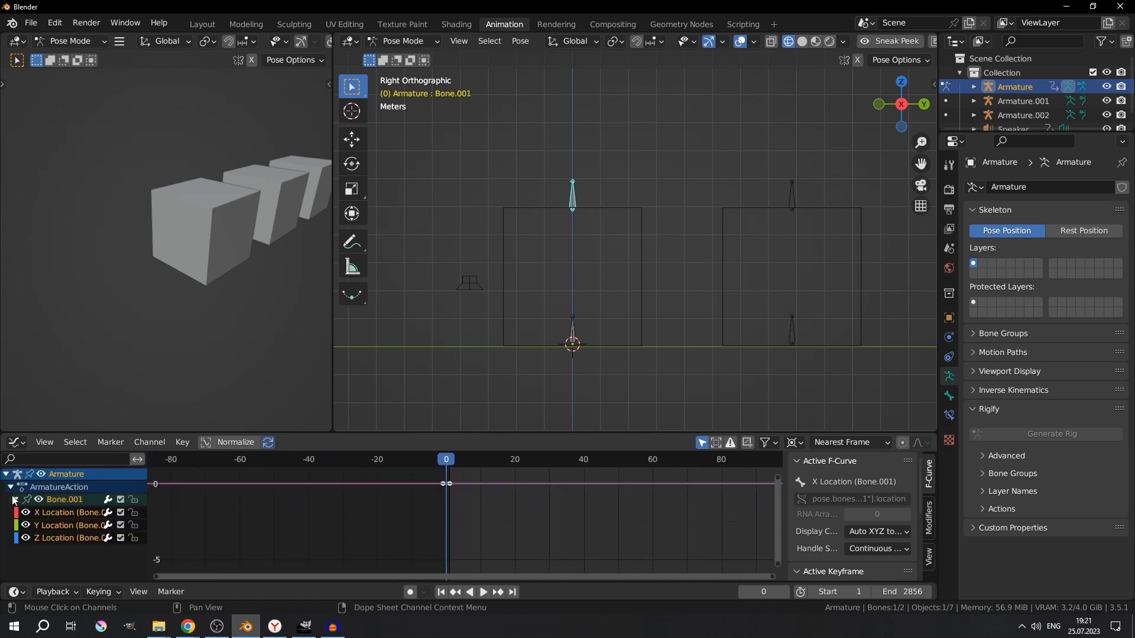
left_click(26, 512)
left_click(65, 537)
left_click(25, 538)
key("g")
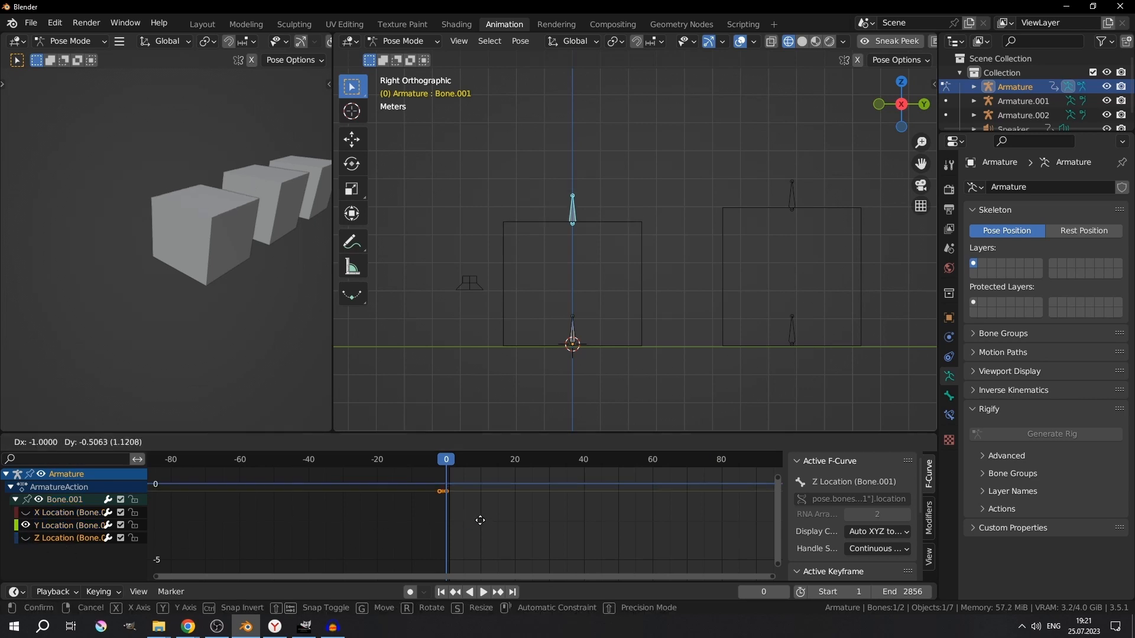
left_click(482, 489)
Select the Y Location keyframe at frame 0 and bake Hit n Smash_BASS1.mp3 to the F-curve with the default settings
scroll(470, 493, "down", 4)
middle_click_drag(469, 493, 453, 503)
scroll(443, 504, "up", 8)
scroll(395, 507, "up", 2)
left_click(365, 496)
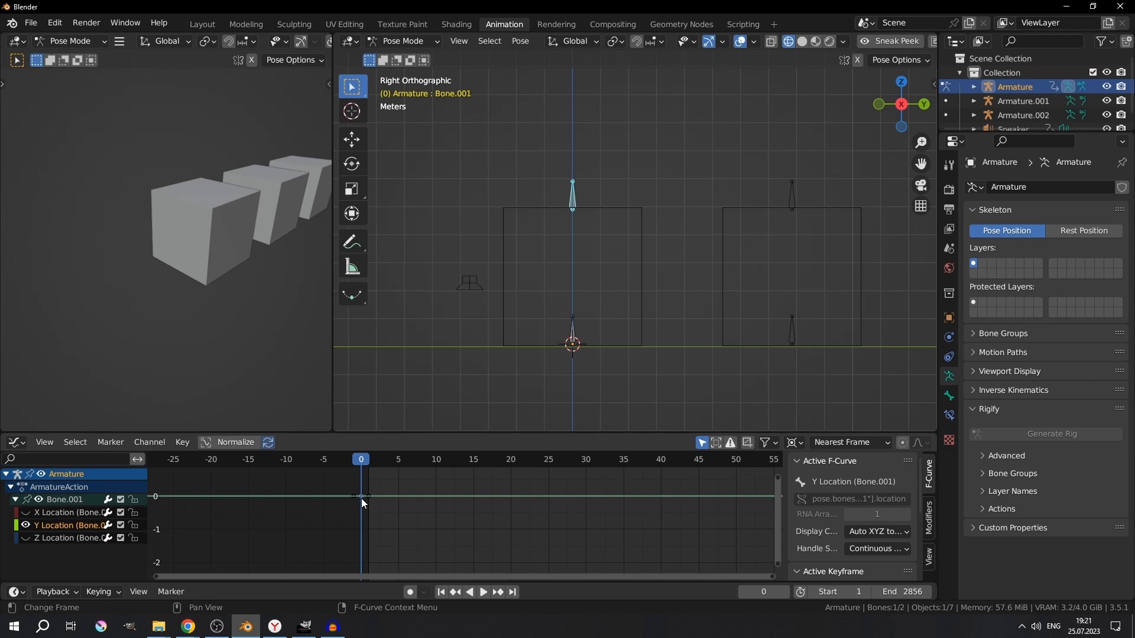
left_click(181, 444)
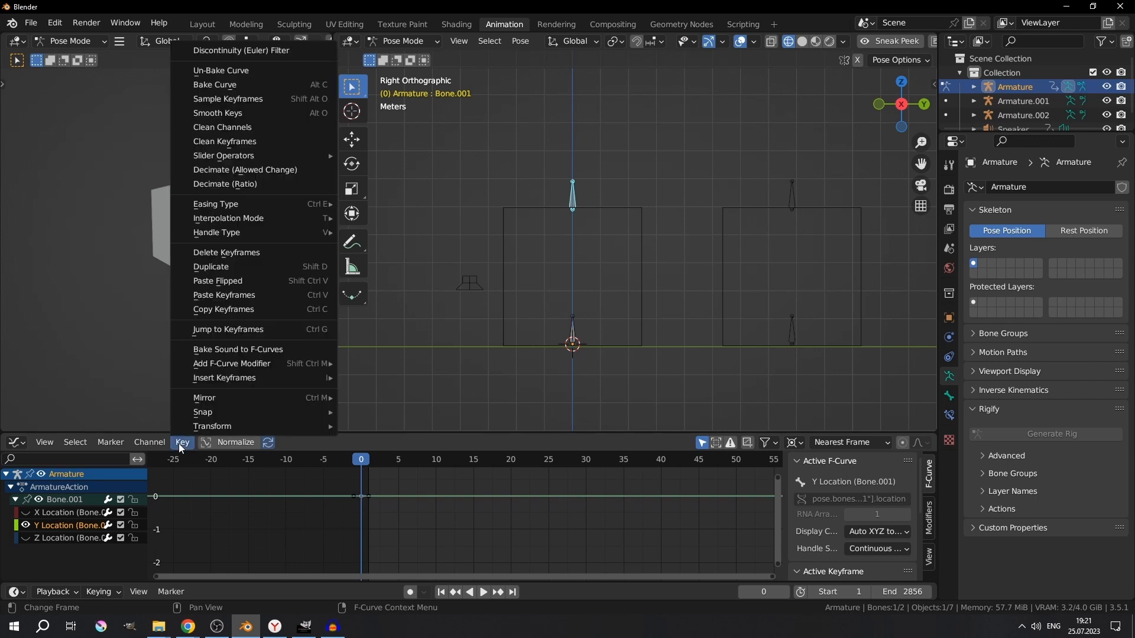
left_click(222, 350)
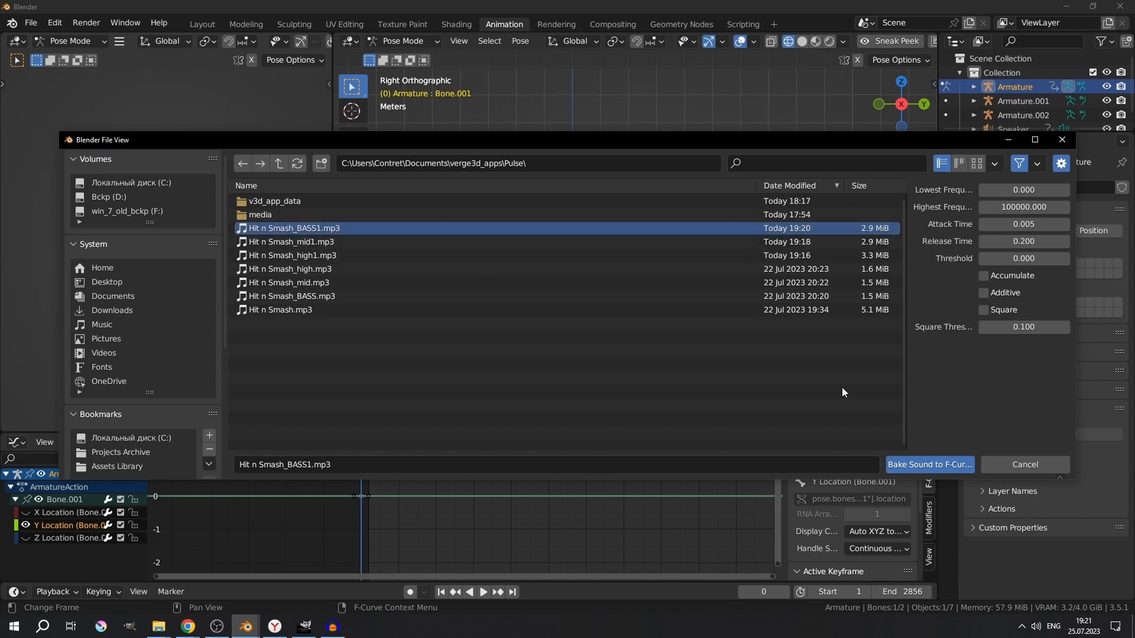
left_click(921, 465)
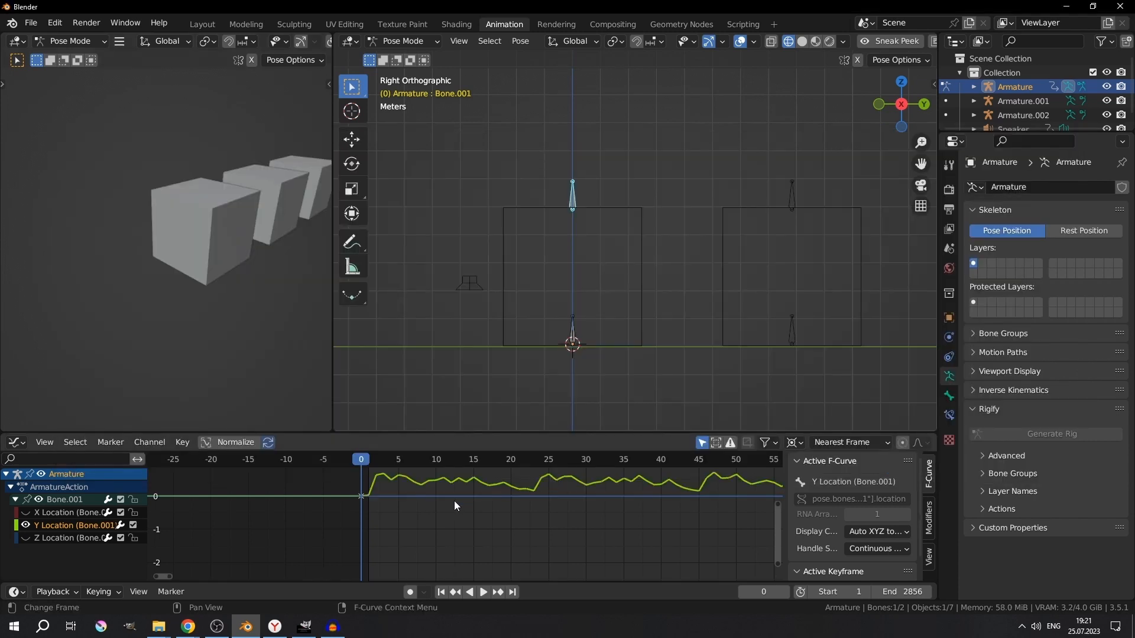
Play the animation and examine the first cube's motion along with the baked Y Location curve
scroll(444, 508, "down", 3)
key("space")
scroll(585, 270, "down", 5)
middle_click_drag(651, 518, 518, 544)
scroll(518, 544, "down", 6)
middle_click_drag(590, 543, 584, 520, "ctrl")
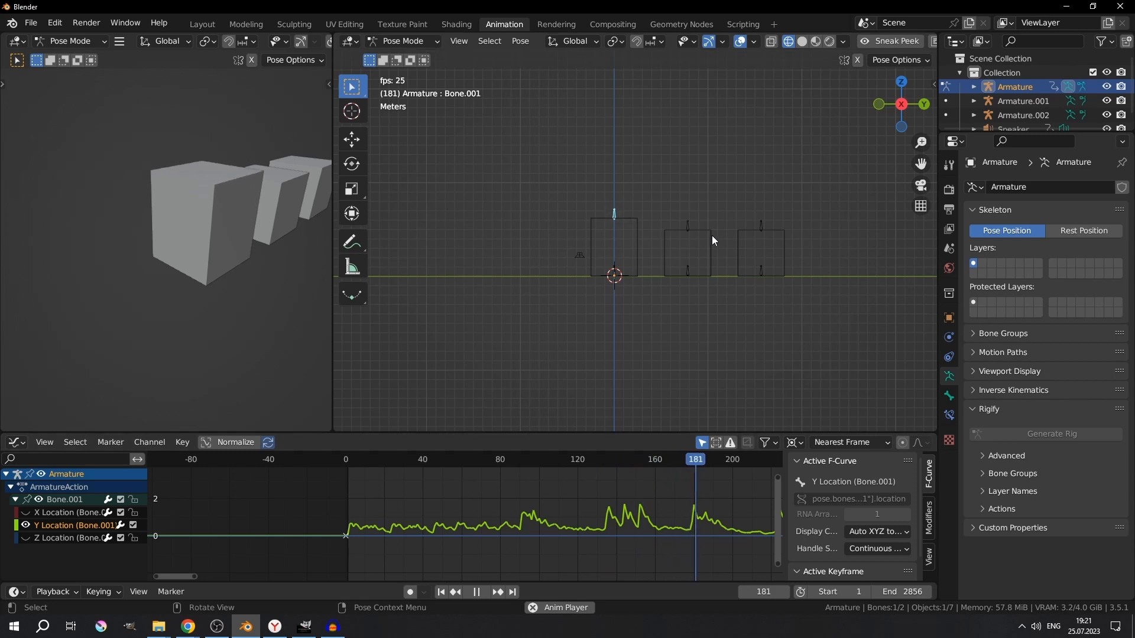
key("space")
Insert a Location keyframe at frame 0 on the second armature's upper bone in Pose Mode and hide its X and Z Location curves
scroll(715, 233, "up", 3)
key("ctrl+Tab")
left_click(655, 218)
left_click(725, 212)
key("ctrl+Tab")
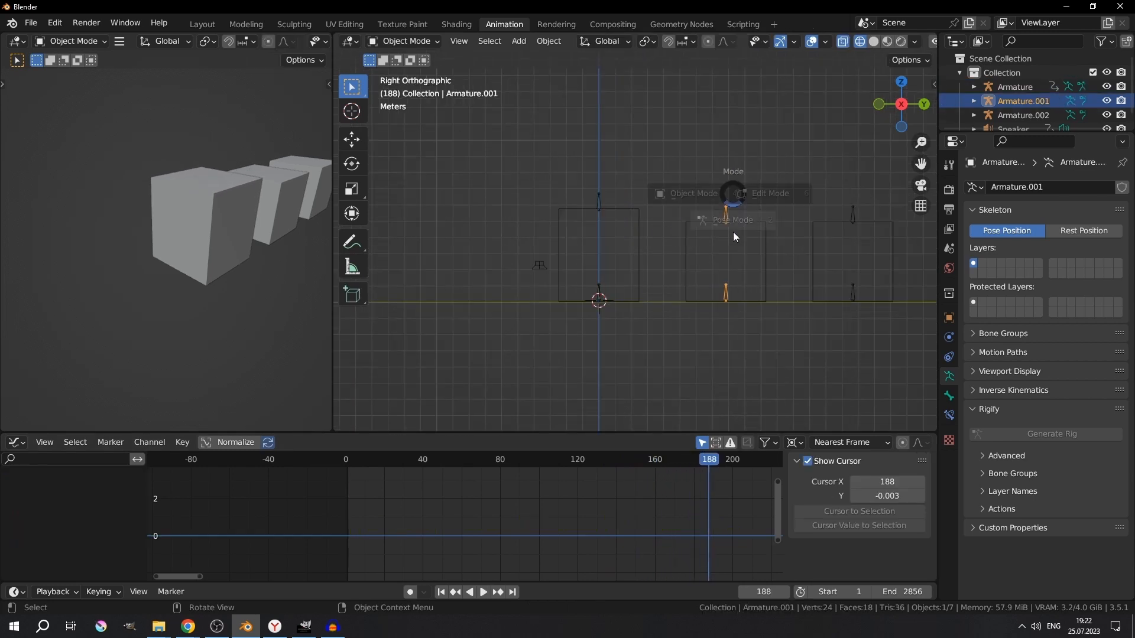
left_click(733, 232)
key("shift+Left")
key("i")
left_click(16, 499)
left_click(26, 512)
left_click(25, 538)
Select the second armature's Y Location keyframe at frame 0 and bake the next frequency band's MP3 to that F-curve
scroll(343, 535, "up", 15)
left_click(379, 549)
left_click(185, 446)
left_click(218, 350)
double_click(350, 242)
Insert a Location keyframe at frame 0 on the third armature's upper bone in Pose Mode, leaving only its Y Location curve shown
scroll(465, 520, "down", 15)
key("ctrl+Tab")
left_click(851, 221)
key("ctrl+Tab")
left_click(852, 215)
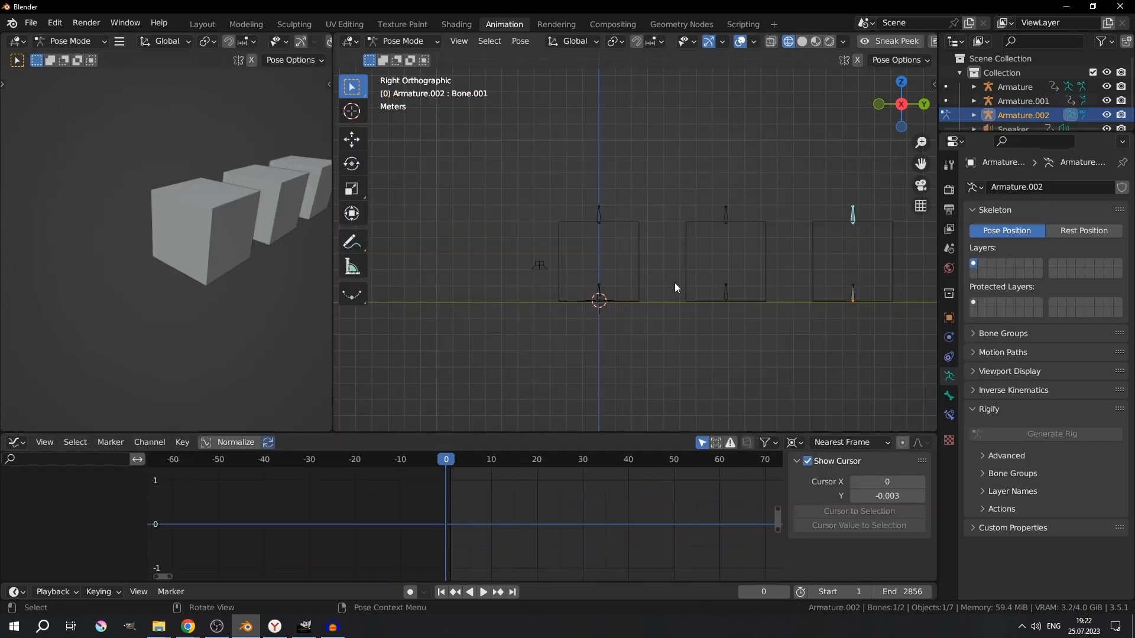
key("i")
left_click(16, 499)
left_click(25, 512)
left_click(26, 537)
Bake the remaining frequency band's MP3 to the third armature's Y Location F-curve
scroll(343, 535, "up", 15)
left_click(186, 447)
left_click(217, 350)
double_click(284, 260)
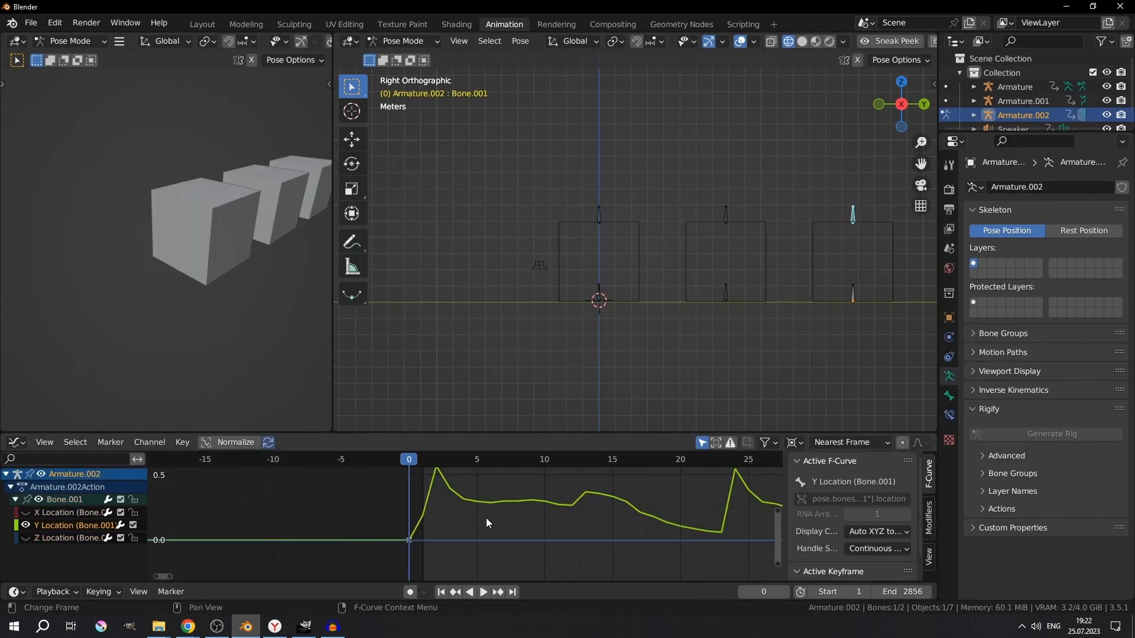
Play the animation with solid shading and examine how all three cubes move to the sound
scroll(486, 523, "down", 11)
middle_click_drag(914, 266, 764, 306, "shift")
key("shift+z")
key("space")
scroll(763, 307, "down", 3)
mouse_move(672, 245)
middle_mouse_down()
mouse_move(650, 283)
mouse_move(509, 277)
middle_mouse_up()
scroll(509, 278, "up", 4)
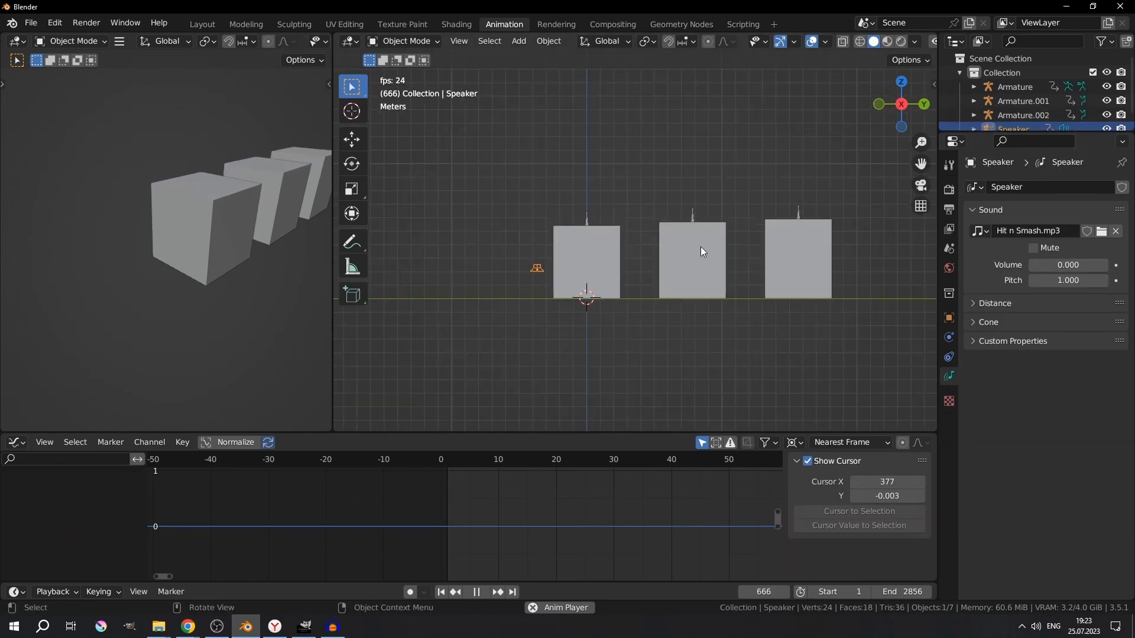
scroll(700, 246, "up", 4)
left_click(539, 181)
scroll(612, 222, "down", 3)
mouse_move(612, 221)
middle_mouse_down()
mouse_move(630, 236)
mouse_move(541, 228)
middle_mouse_up()
key("space")
key("shift+z")
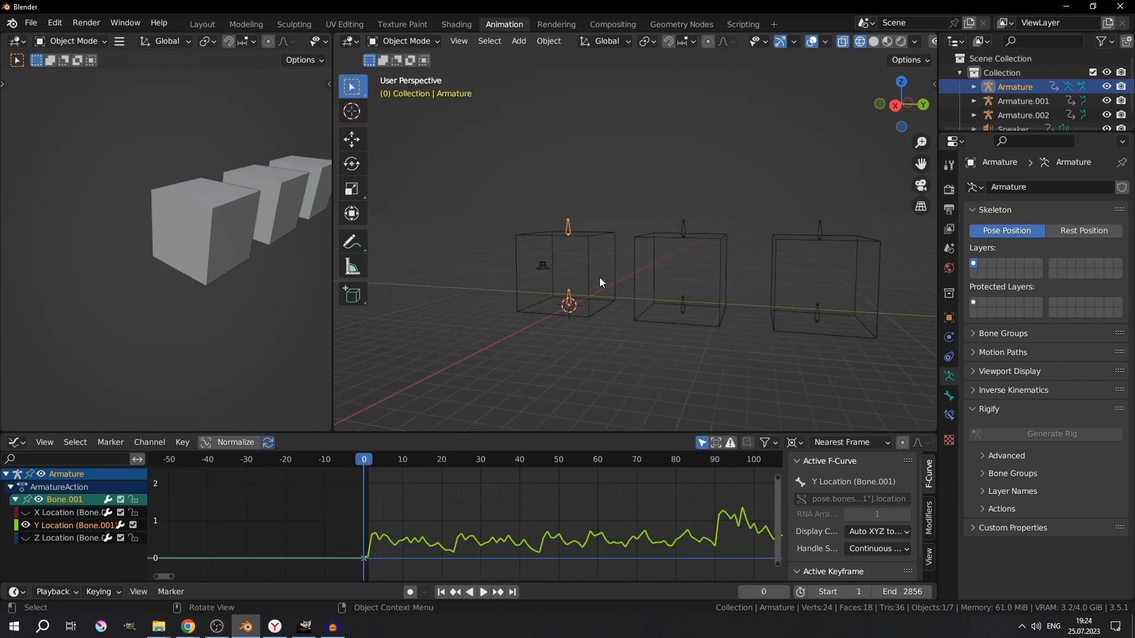
Bake the first armature's pose action for both bones, frames 1 to 2856, with Only Selected Bones, Visual Keying and Clear Constraints enabled
scroll(599, 278, "up", 1)
middle_click_drag(599, 278, 620, 276)
middle_click_drag(631, 258, 588, 287, "shift")
key("ctrl+Tab")
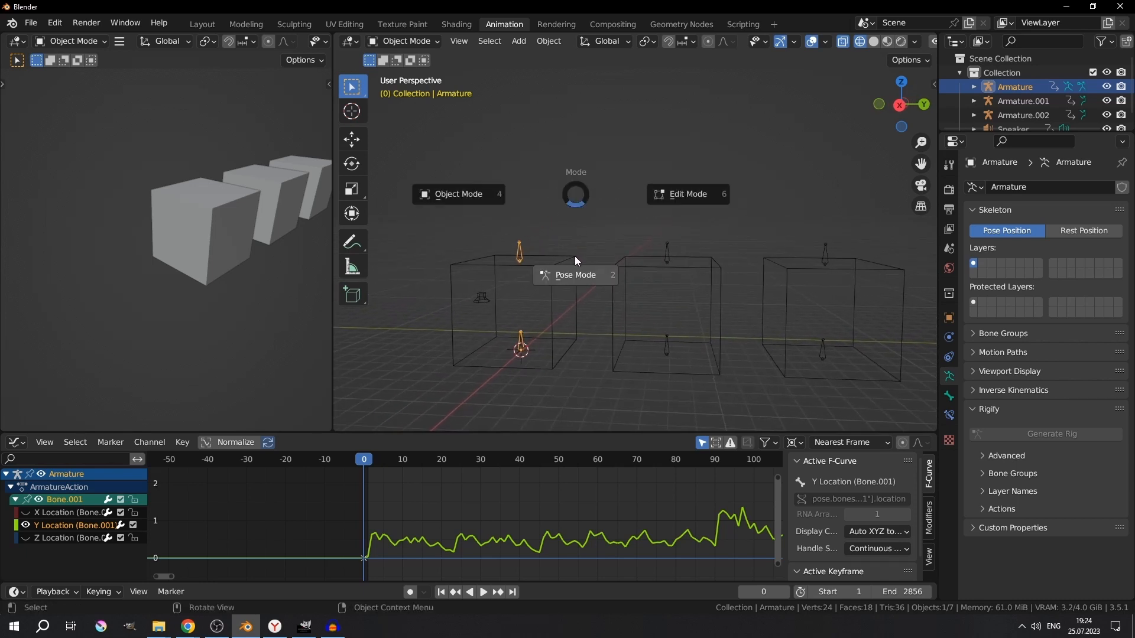
left_click(574, 257)
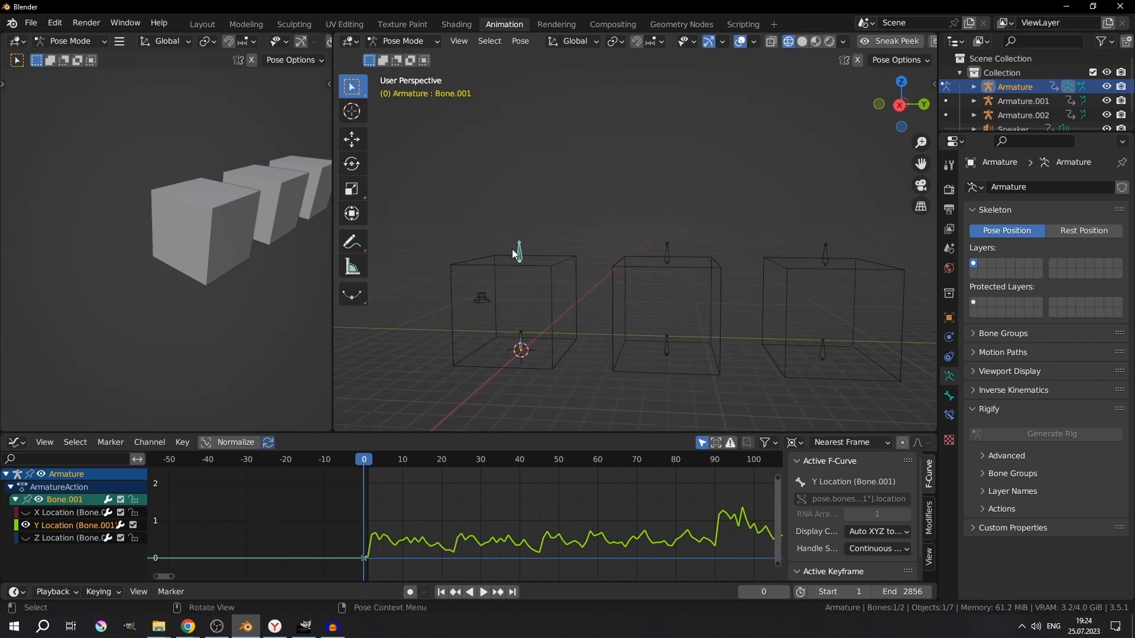
key("F3")
type("bak")
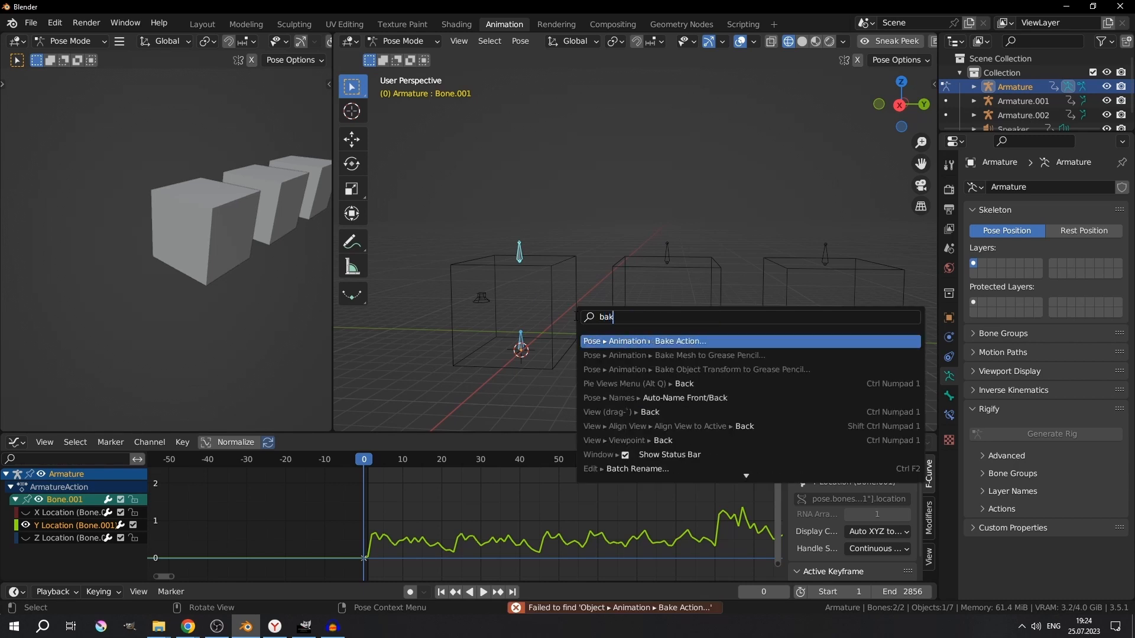
left_click(722, 340)
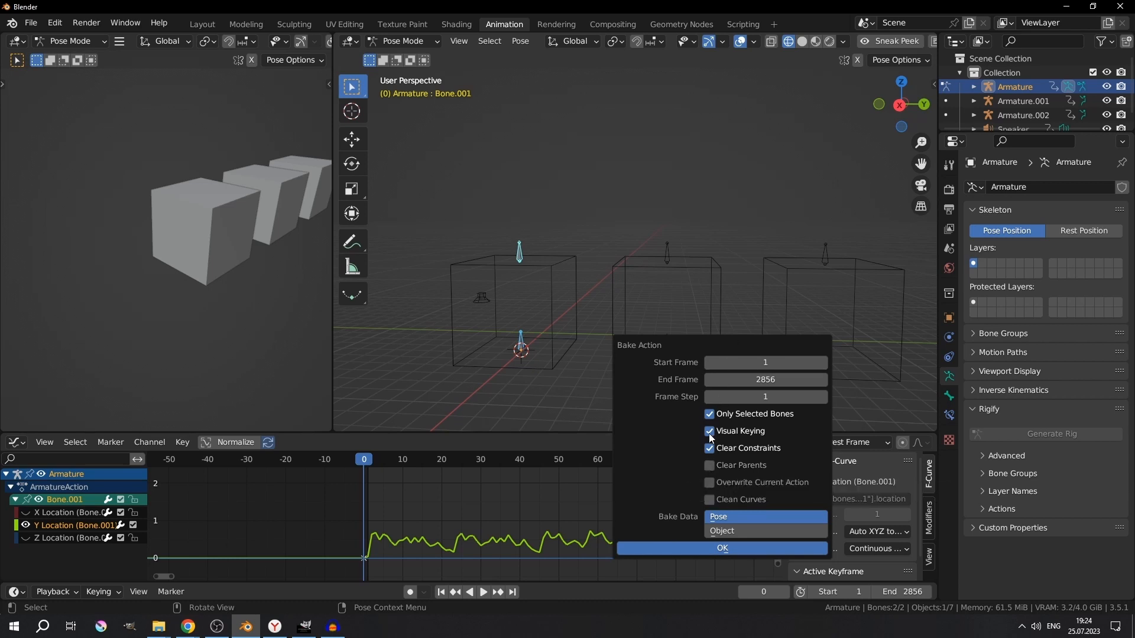
left_click(701, 547)
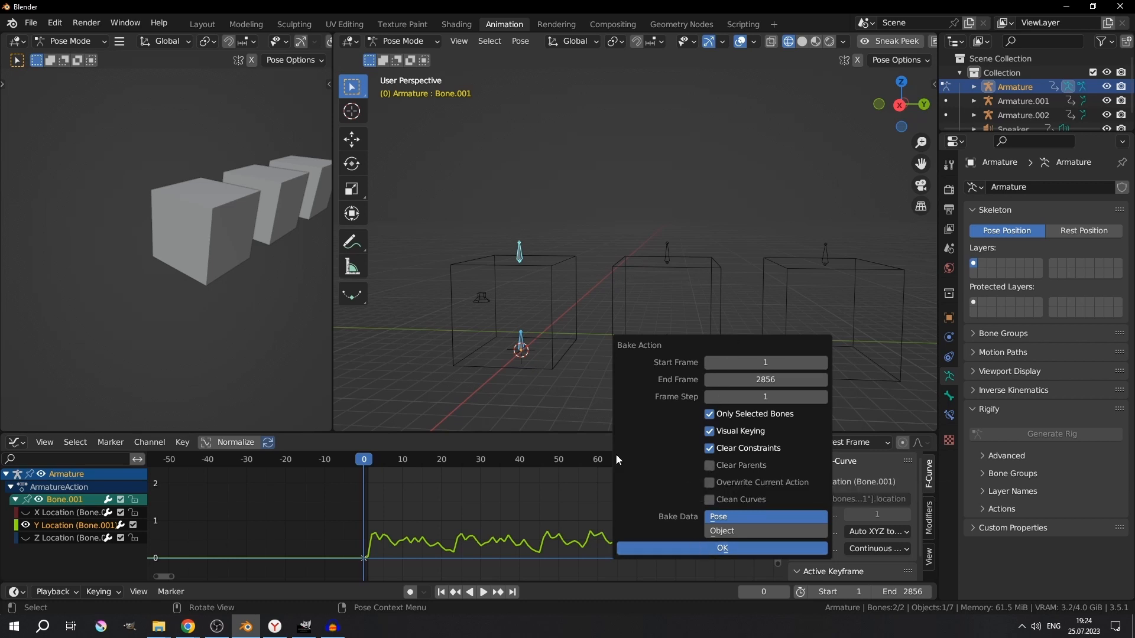
scroll(326, 543, "up", 2)
mouse_move(330, 465)
left_mouse_down()
mouse_move(400, 463)
mouse_move(328, 467)
left_mouse_up()
Put the second armature in Pose Mode and bake both its bones' pose action with the same settings for frames 1 to 2856
key("ctrl+Tab")
left_click(568, 250)
left_click(665, 248)
key("ctrl+Tab")
left_click(686, 267)
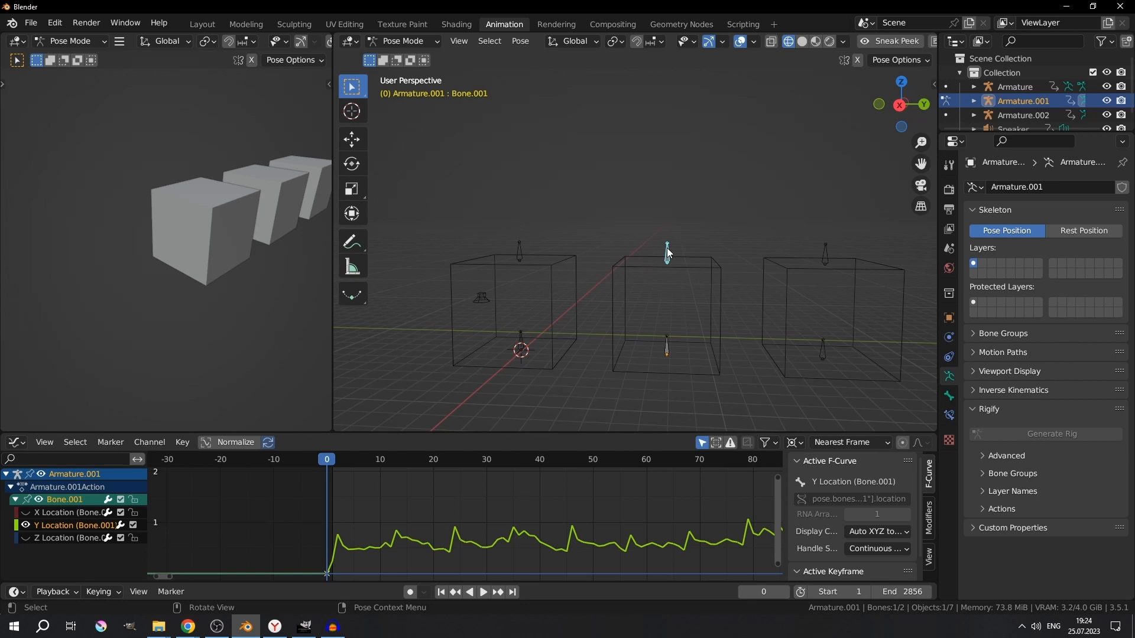
key("F3")
key("Return")
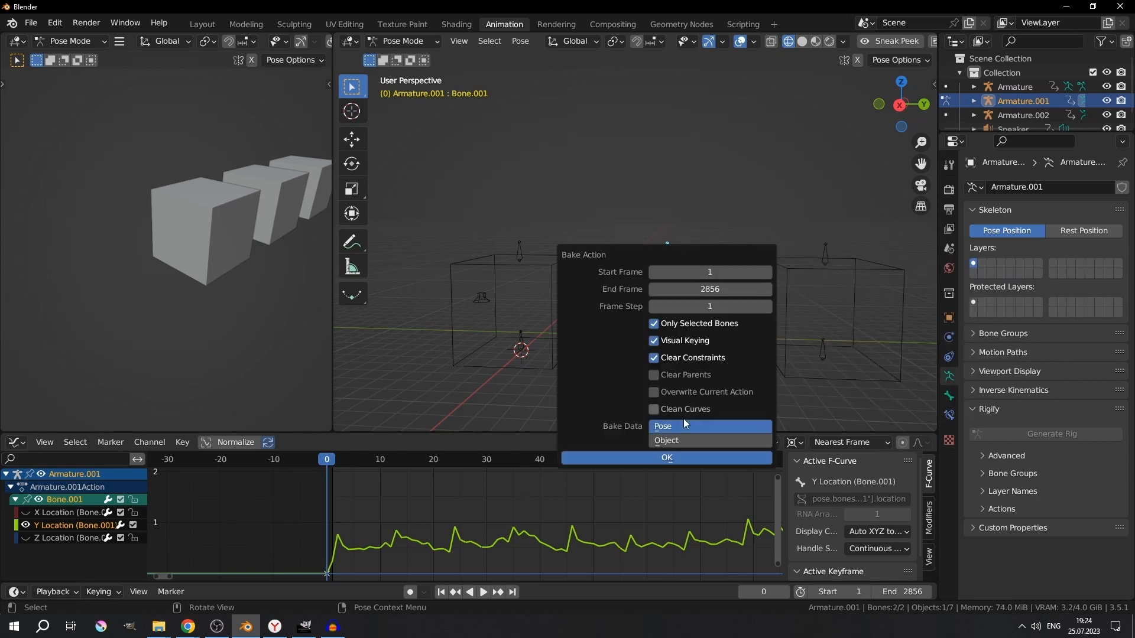
key("Return")
Put the third armature in Pose Mode and bake the pose action of both its bones with the same settings
key("ctrl+Tab")
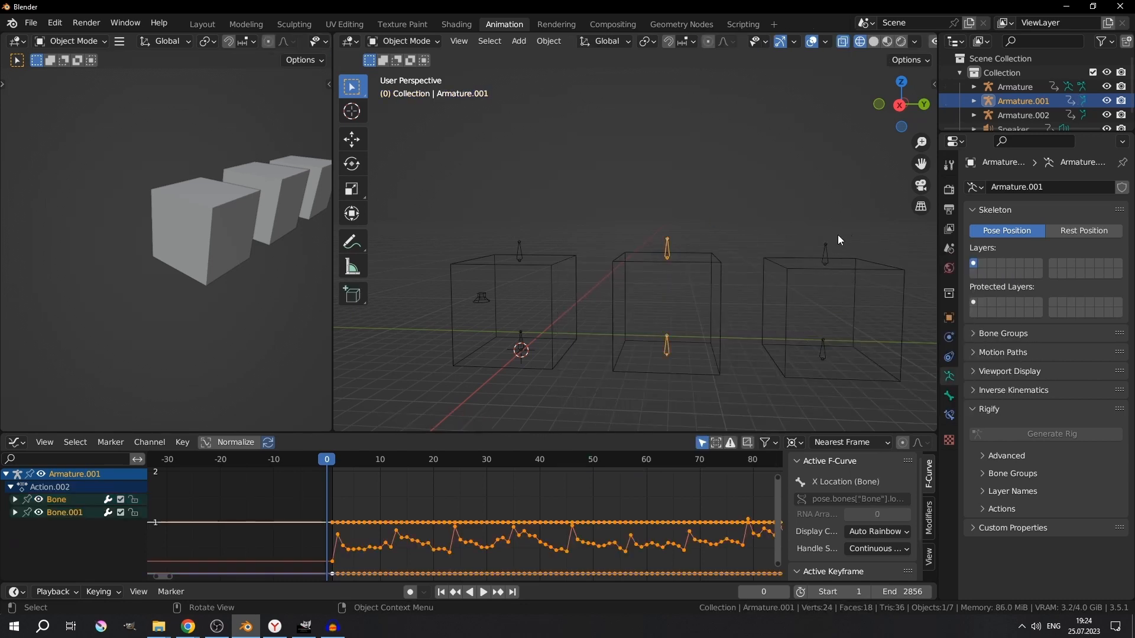
left_click(821, 260)
key("ctrl+Tab")
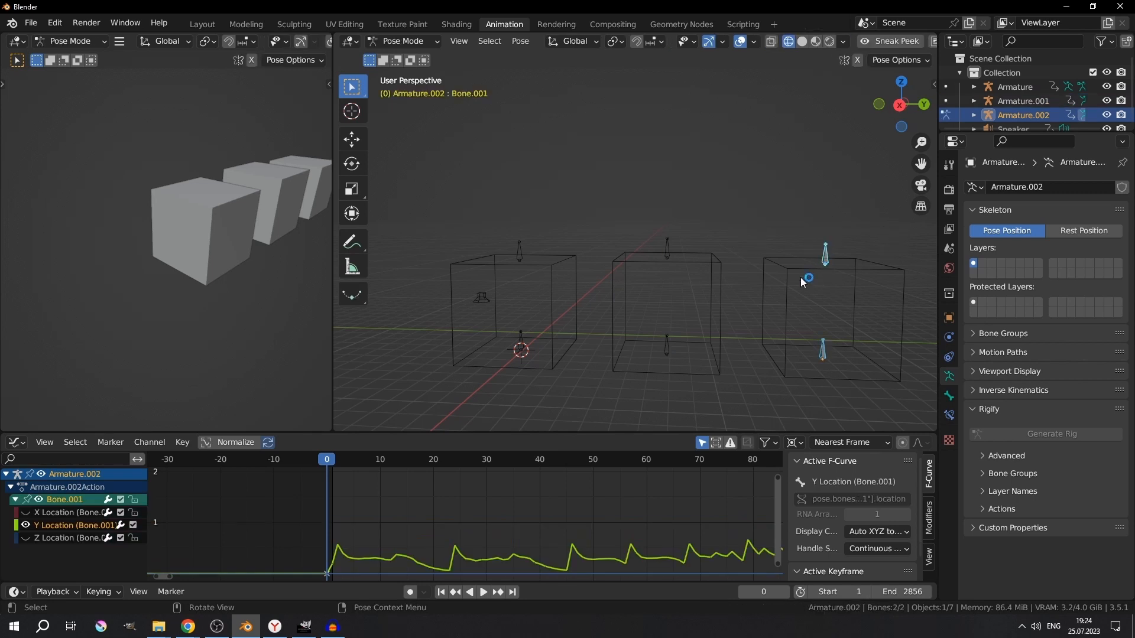
key("F3")
key("Return")
left_click(765, 486)
Select all three armatures together in Object Mode and maximize the Graph Editor
scroll(741, 282, "down", 2)
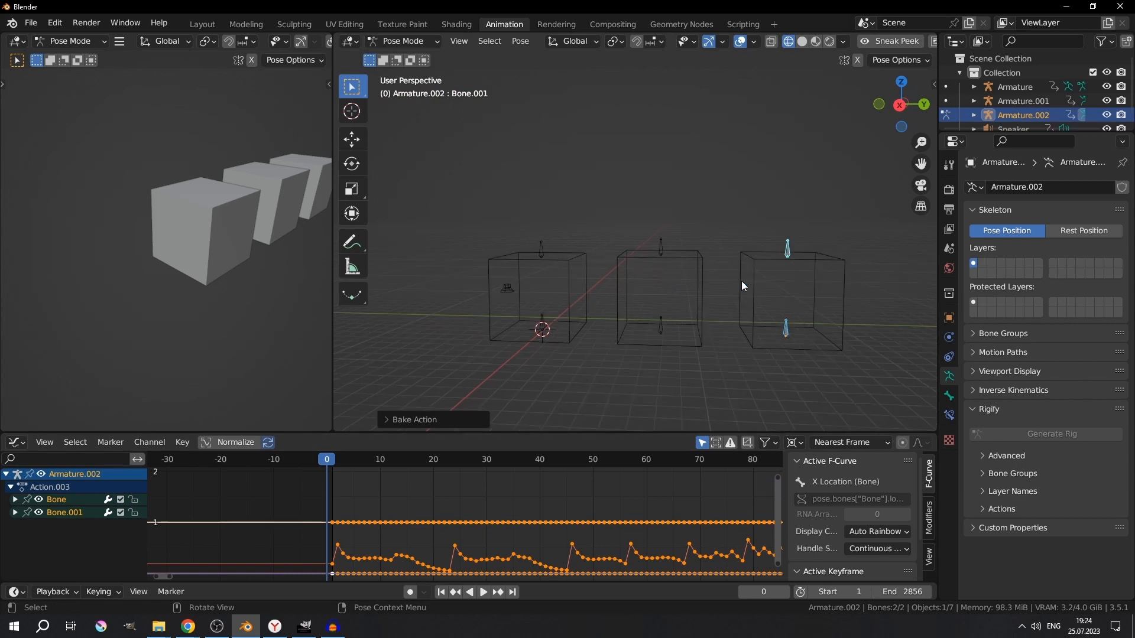
key("ctrl+Tab")
left_click(632, 242, "shift")
left_click(542, 240, "shift")
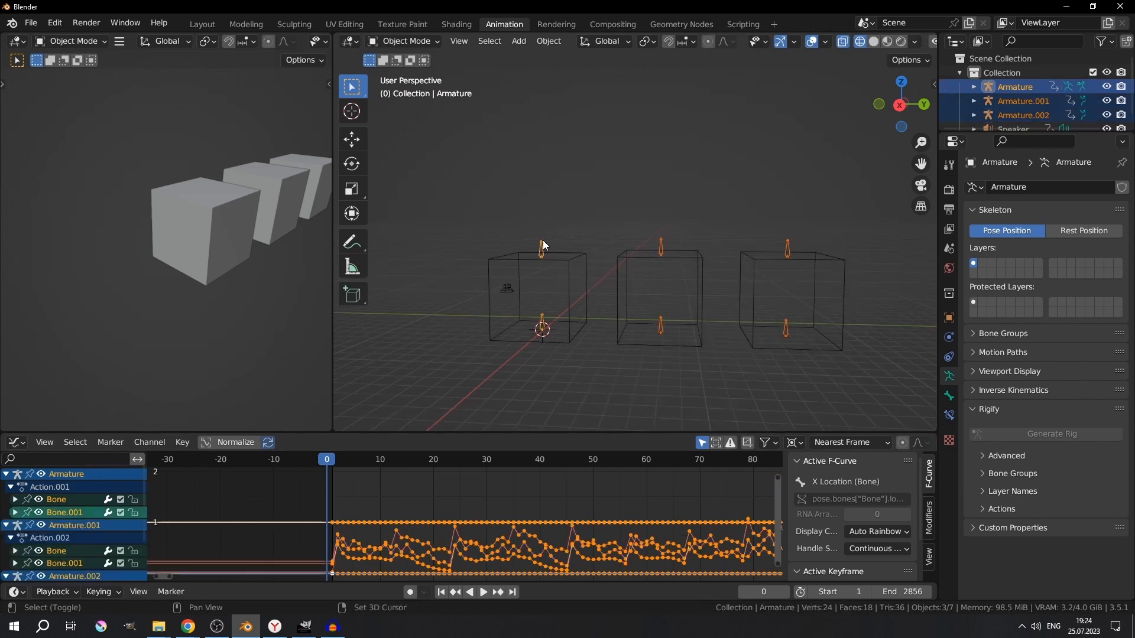
key("ctrl+space")
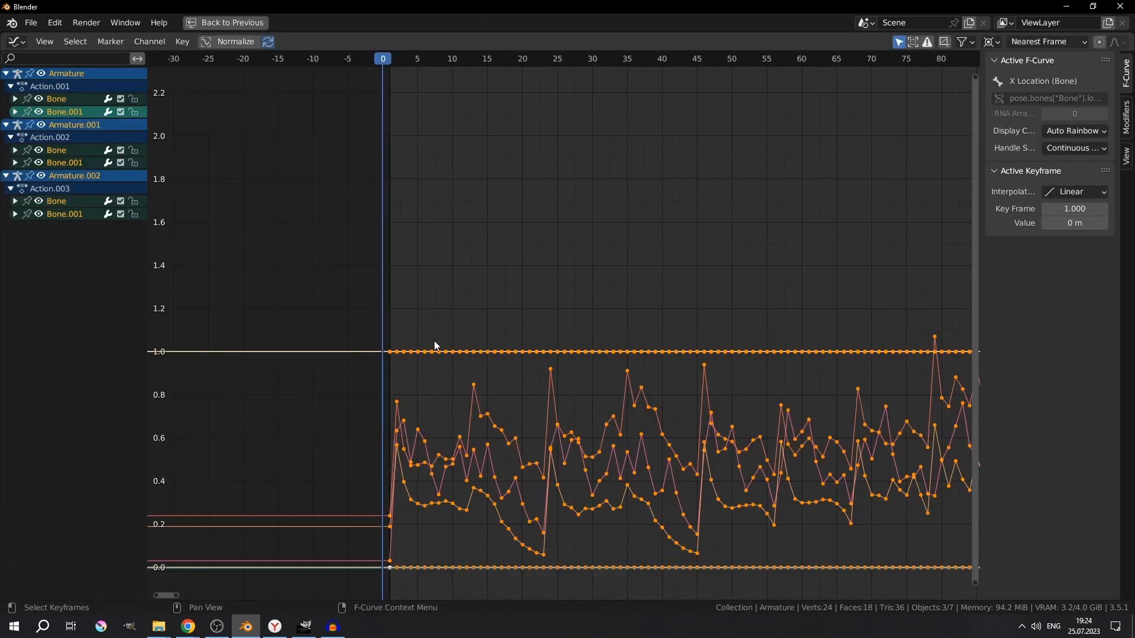
Circle-select keyframes on the flat curves at values 1 and 0, extend the selection to linked keyframes, and hide those curves
scroll(435, 344, "up", 2)
middle_click_drag(430, 352, 539, 339)
key("alt+a")
key("c")
left_click_drag(473, 327, 570, 312)
key("Escape")
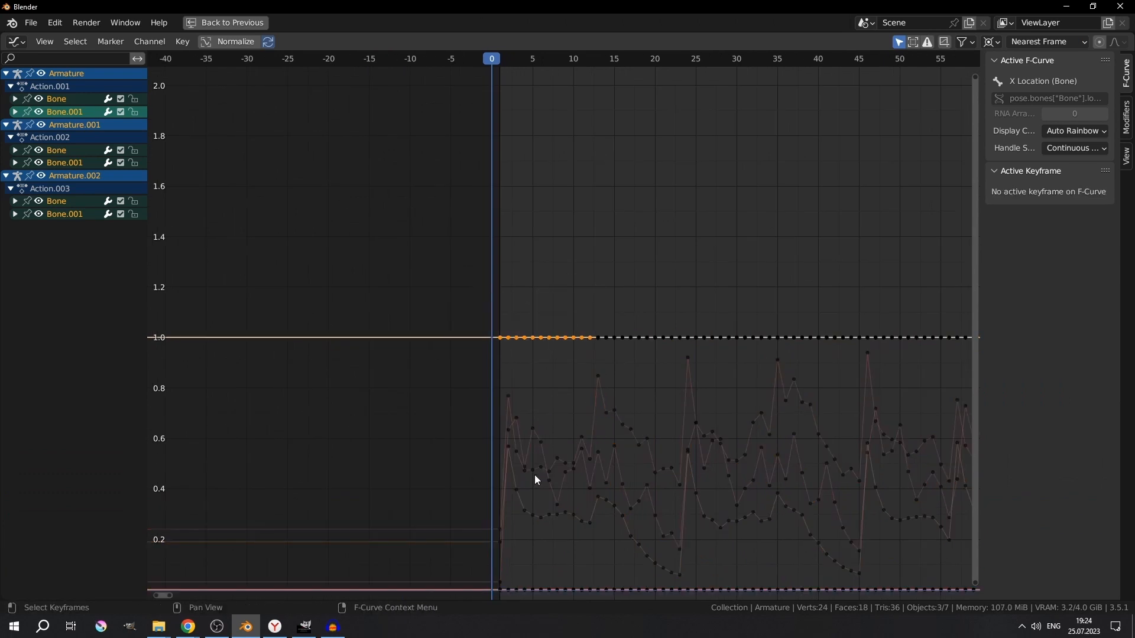
middle_click_drag(534, 474, 537, 283)
scroll(591, 455, "up", 6)
key("c")
left_click_drag(591, 438, 550, 438)
key("Escape")
scroll(555, 435, "down", 6)
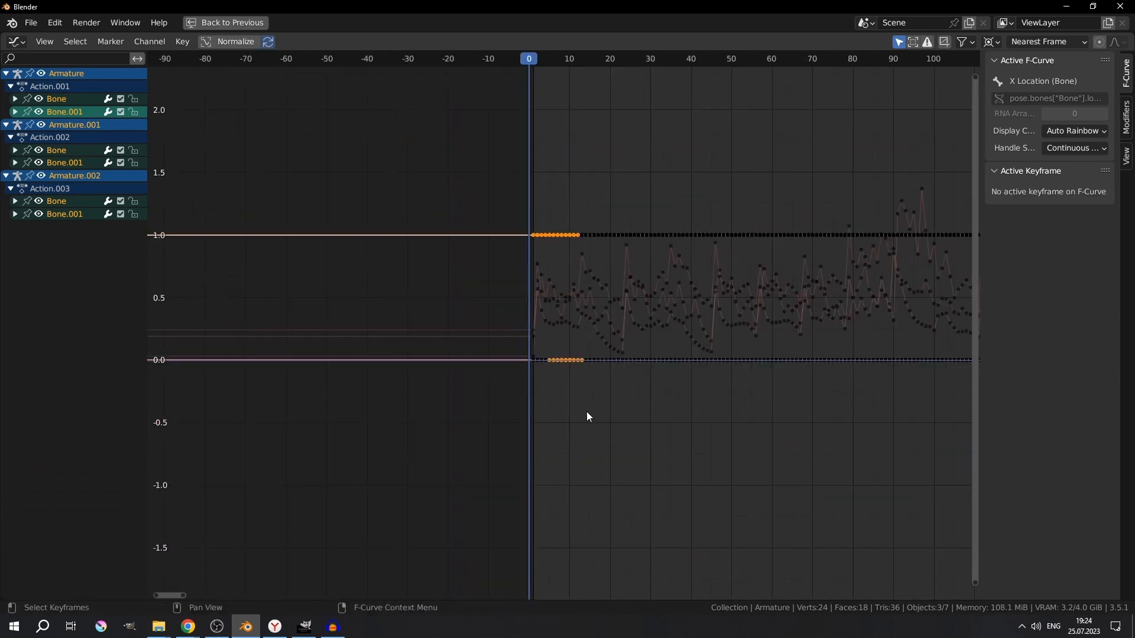
key("ctrl+l")
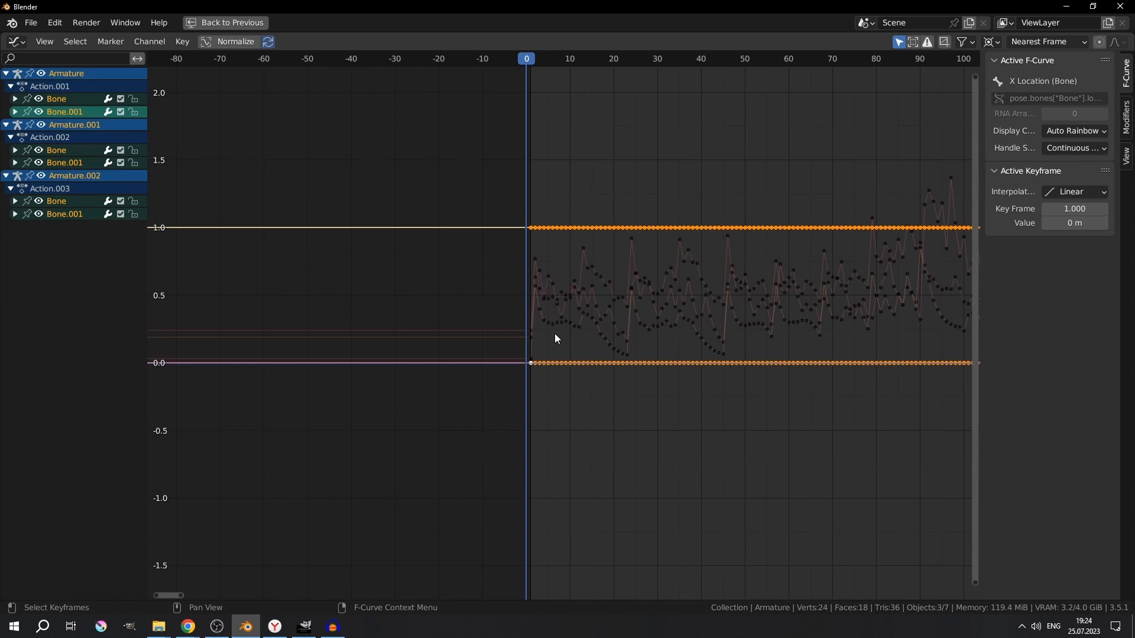
key("h")
Restore the full layout, move the playhead to frame 1, and scale the three curves' frame 1 keyframes to 0
scroll(563, 331, "up", 14)
middle_click_drag(437, 339, 669, 355, "ctrl")
scroll(520, 314, "up", 3)
key("ctrl+space")
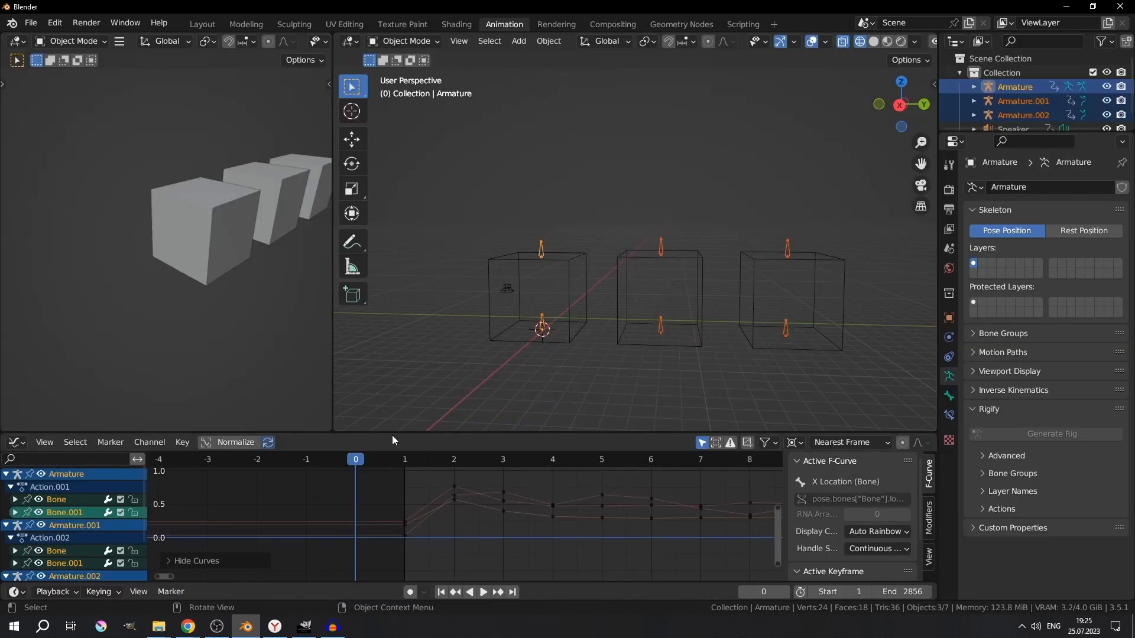
left_click_drag(355, 462, 418, 458)
mouse_move(672, 305)
middle_mouse_down()
mouse_move(686, 284)
mouse_move(674, 302)
middle_mouse_up()
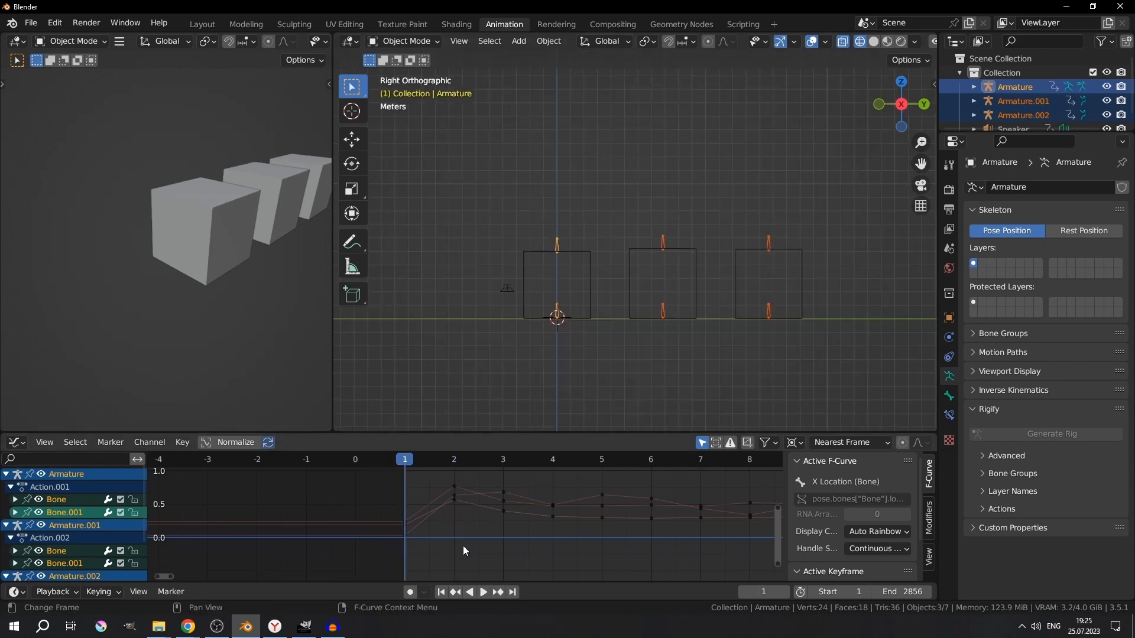
left_click(371, 501)
scroll(473, 552, "up", 2)
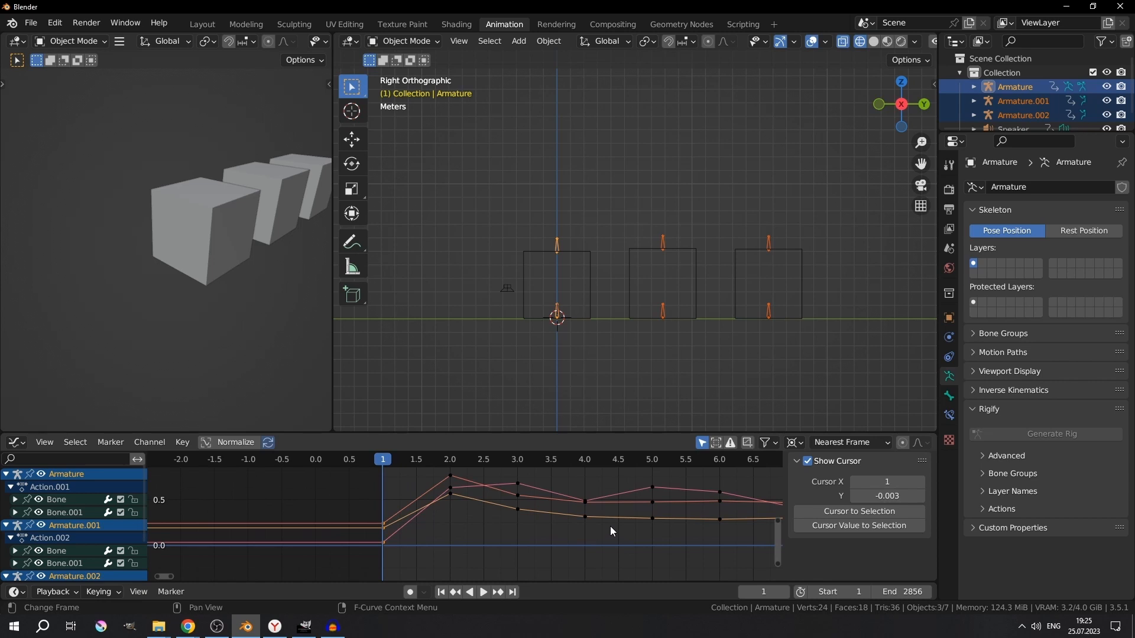
key("s")
key("0")
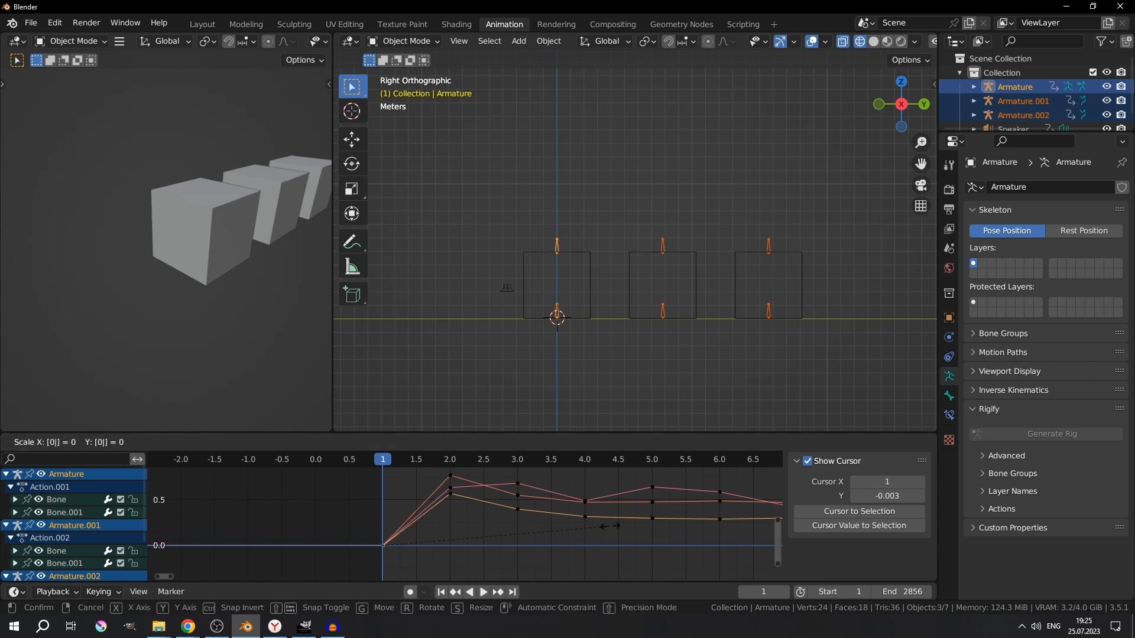
key("Return")
key("g")
key("y")
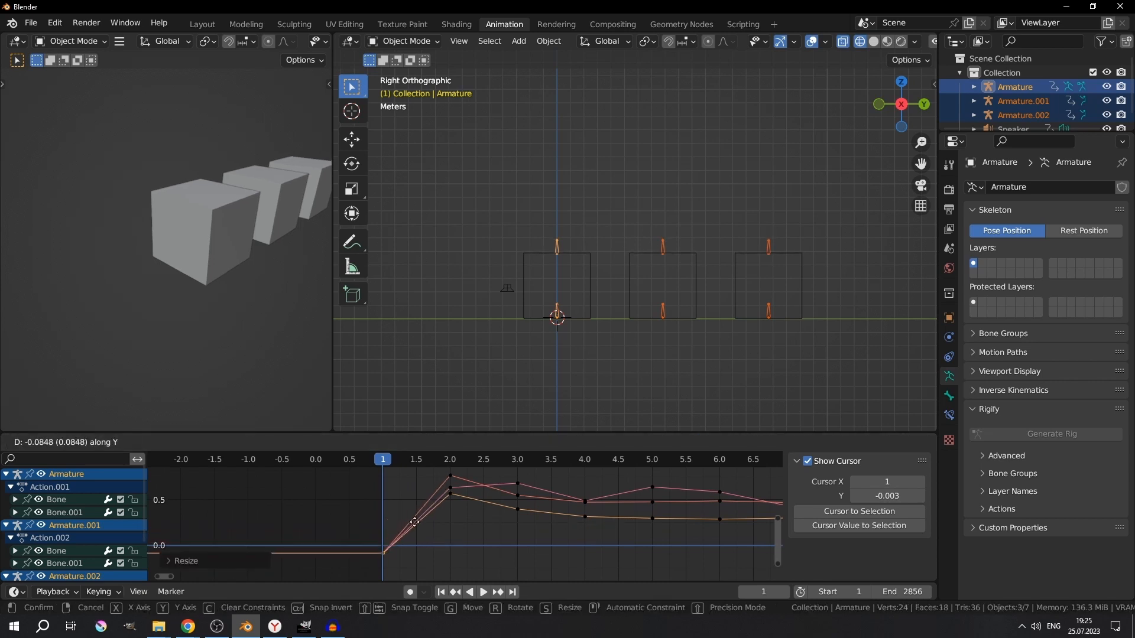
right_click(440, 507)
Lower the three frame 1 keyframes along Y to about -4 to flatten the cubes, and briefly test-play the animation
scroll(450, 508, "down", 6)
middle_click_drag(428, 539, 444, 493)
key("g")
key("y")
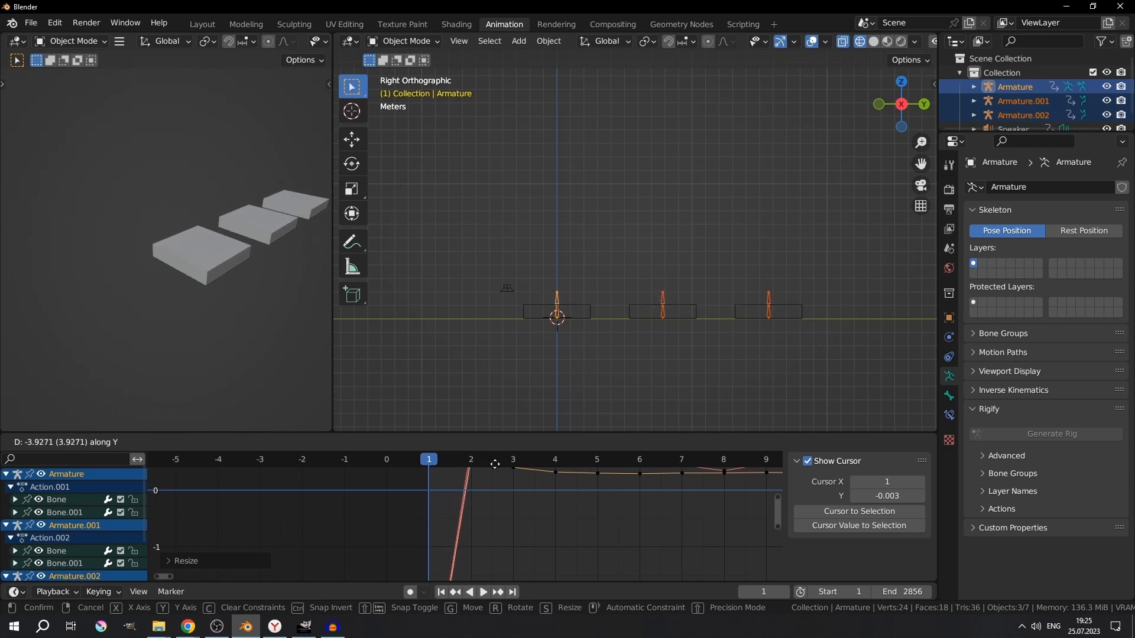
left_click(495, 461)
scroll(588, 328, "down", 4)
key("space")
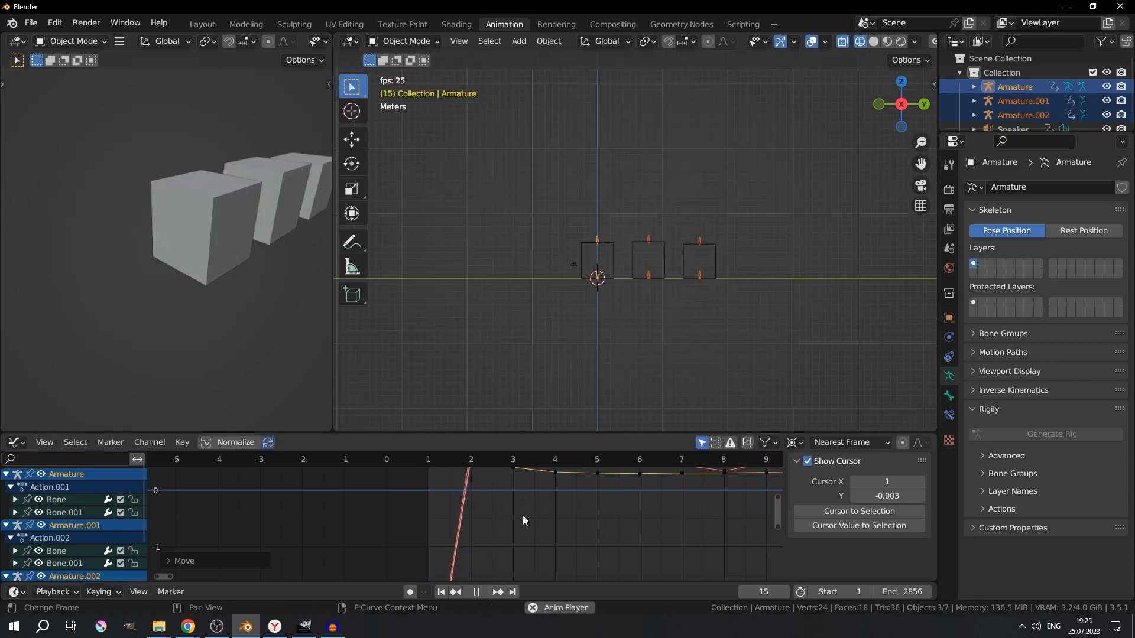
key("space")
Select all keyframes after frame 1 on the three curves in the maximized Graph Editor and scale them by 10 along Y
scroll(522, 515, "down", 6)
key("ctrl+space")
scroll(613, 381, "down", 20)
middle_click_drag(686, 381, 473, 386)
middle_click_drag(631, 355, 523, 320, "ctrl")
middle_click_drag(682, 335, 406, 335)
key("c")
scroll(321, 237, "down", 6)
left_click_drag(323, 236, 654, 246)
right_click(654, 247)
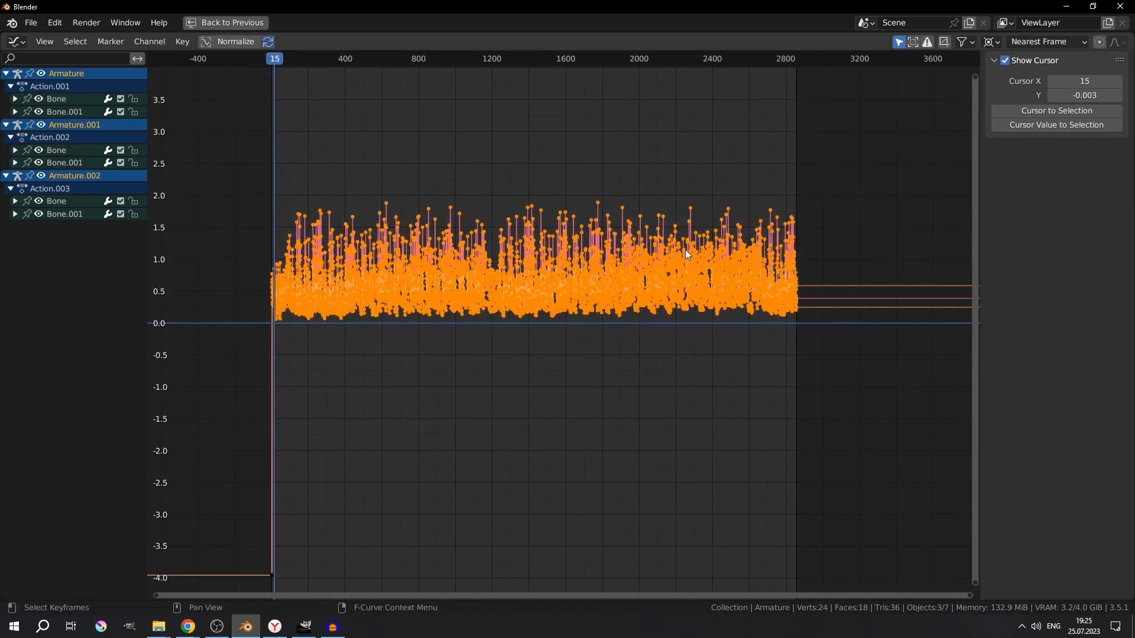
scroll(200, 369, "up", 2)
middle_click_drag(204, 368, 532, 299)
middle_click_drag(376, 462, 458, 480, "ctrl")
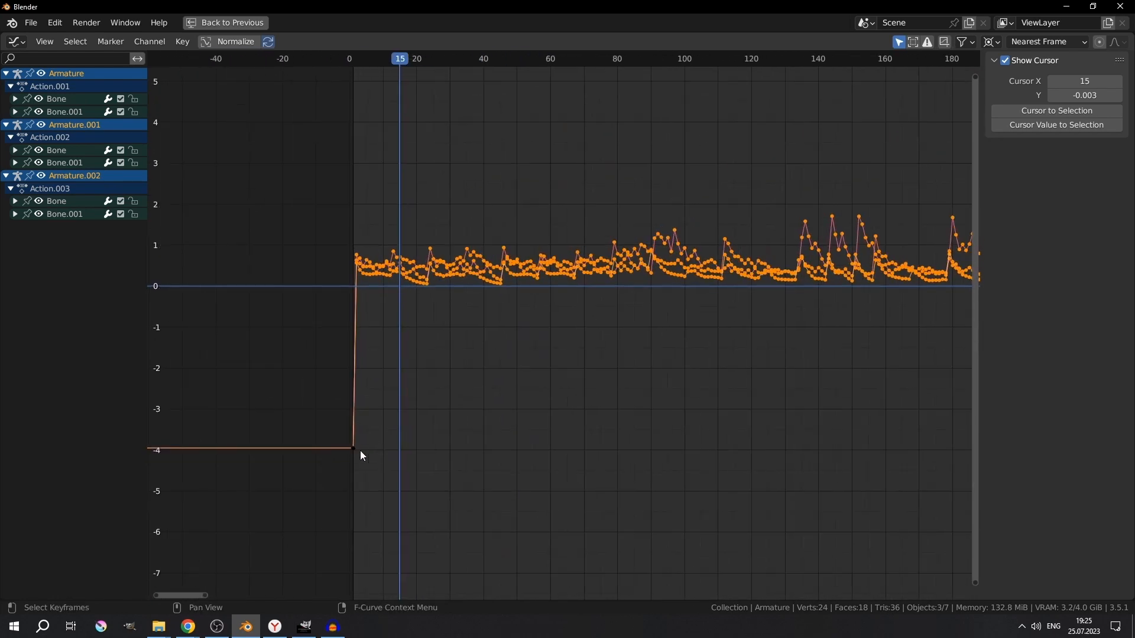
scroll(264, 349, "up", 2)
scroll(478, 378, "up", 13)
middle_click_drag(263, 349, 533, 402)
key("s")
type("y")
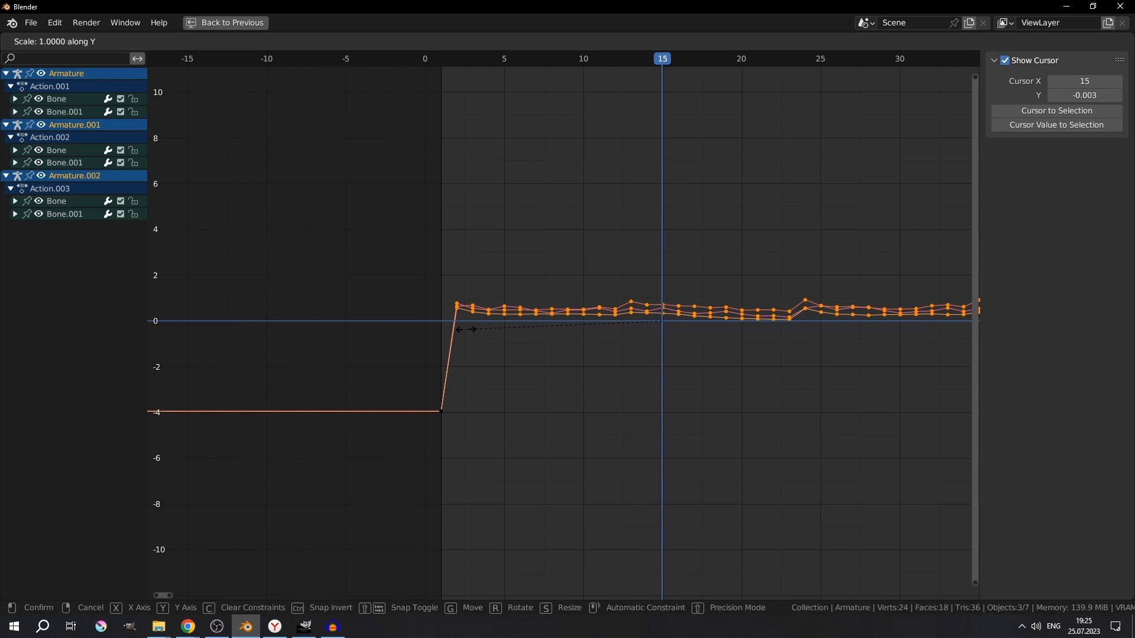
type("10")
key("Return")
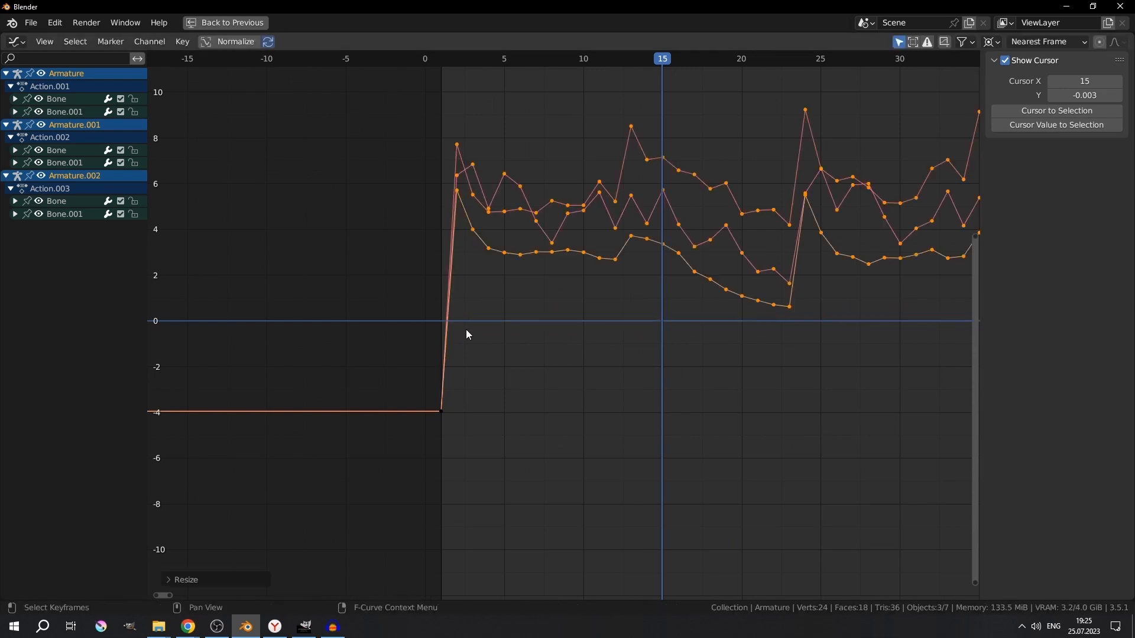
Move the scaled keyframes down along Y by about 3.7 units and restore the full layout
key("g")
key("y")
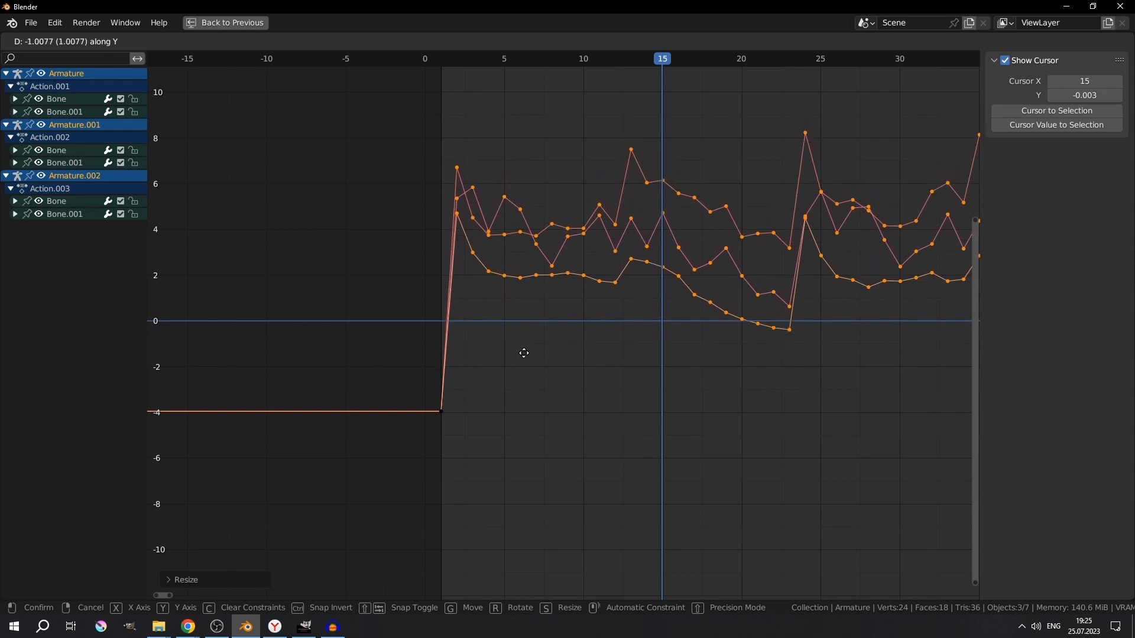
left_click(533, 412)
key("ctrl+space")
Play the animation from frame 0 and examine the amplified cube motion from different angles in both viewports
left_click_drag(400, 464, 358, 464)
key("space")
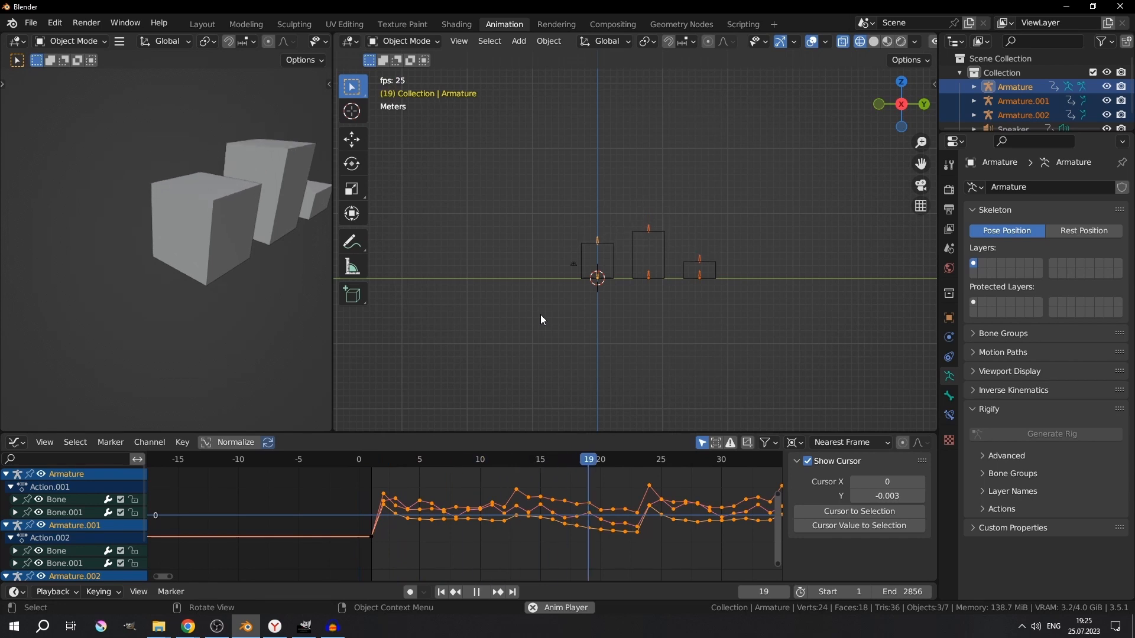
middle_click_drag(621, 271, 638, 262)
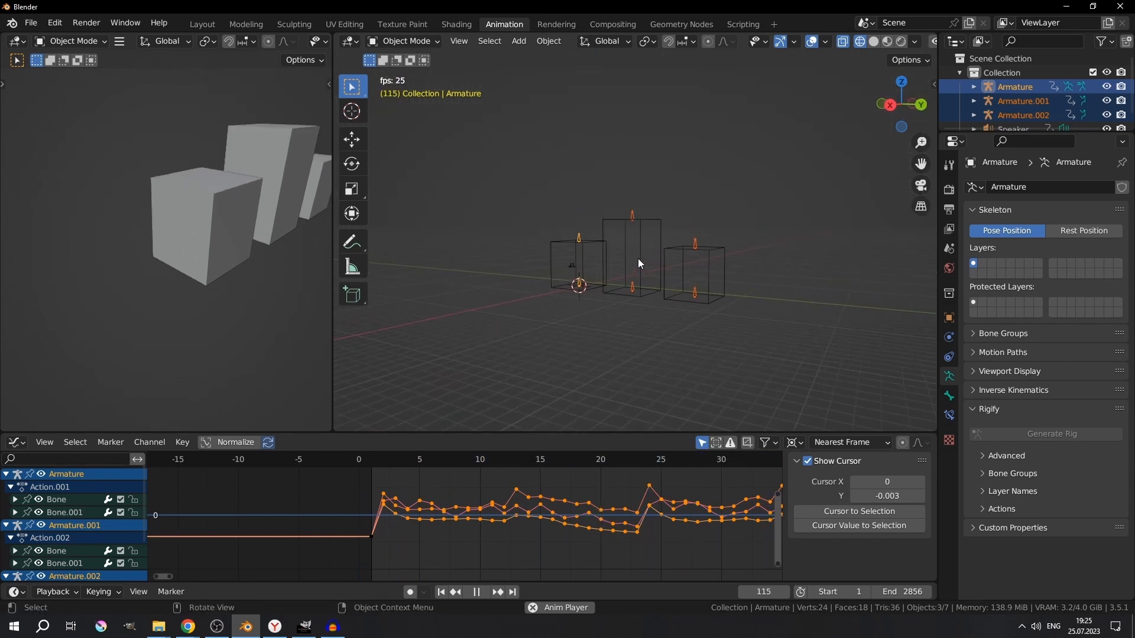
middle_click_drag(531, 245, 583, 248)
scroll(250, 257, "down", 1)
middle_click_drag(250, 212, 197, 247)
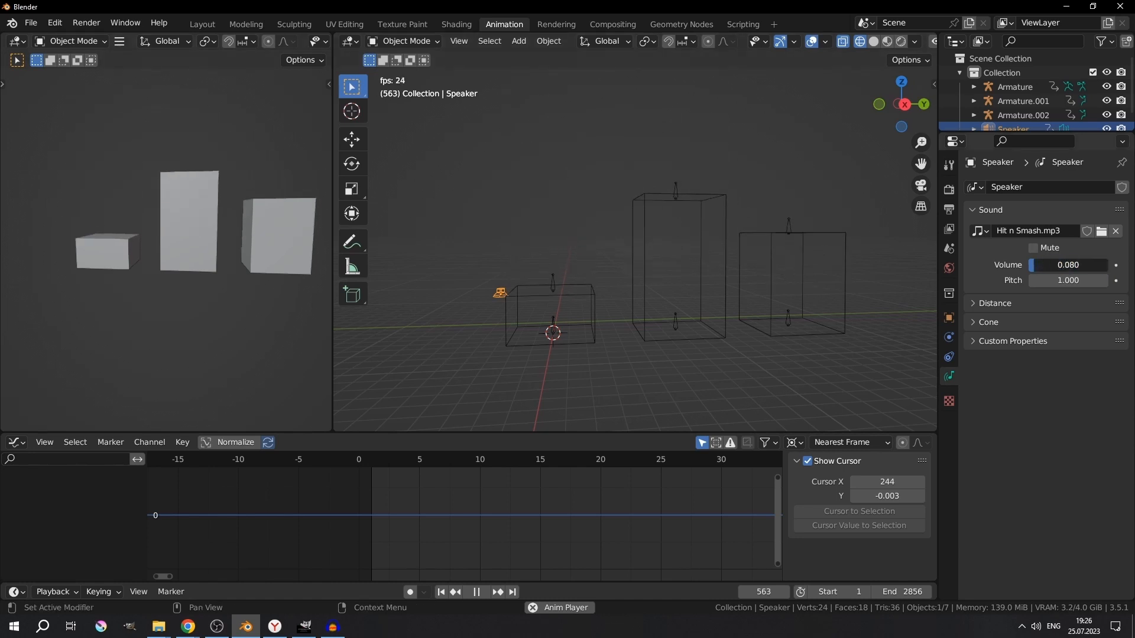
Stop the playback and select the cubes and their armatures in turn to examine their baked animation curves
middle_click_drag(546, 197, 525, 197)
scroll(672, 197, "down", 1)
scroll(668, 200, "up", 2)
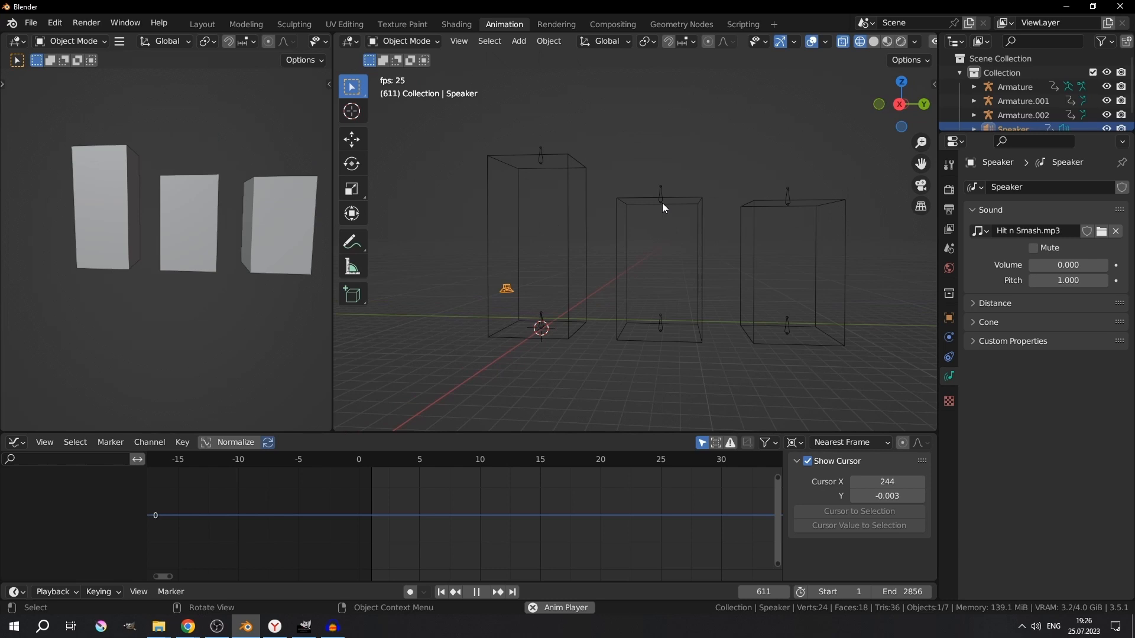
left_click(662, 201)
key("space")
left_click(662, 231)
middle_click_drag(619, 237, 601, 247)
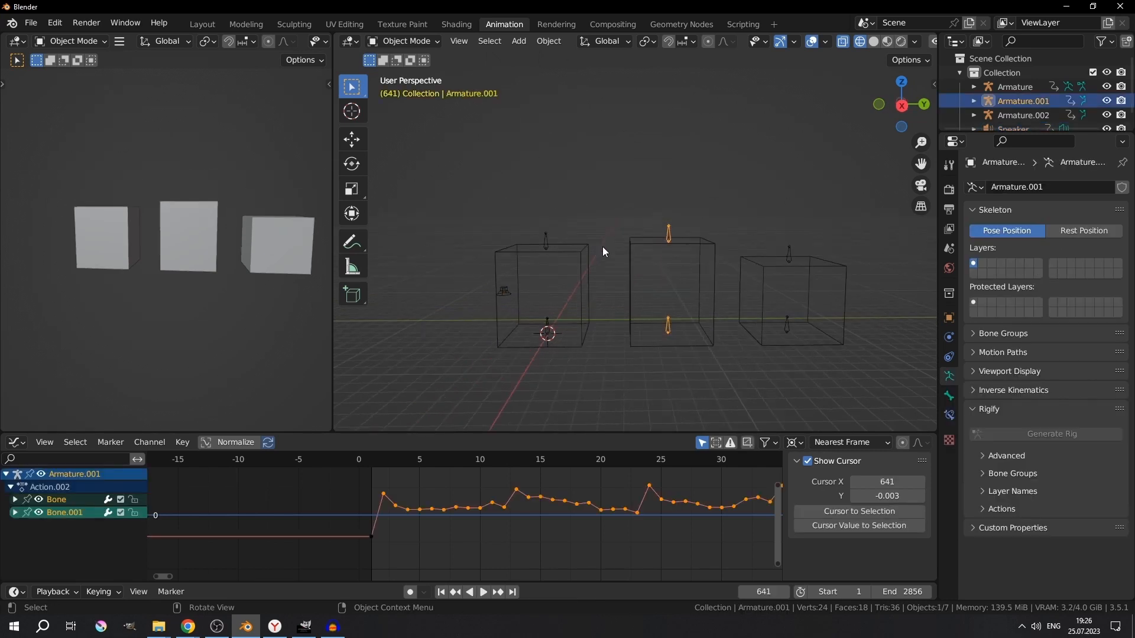
left_click(547, 243)
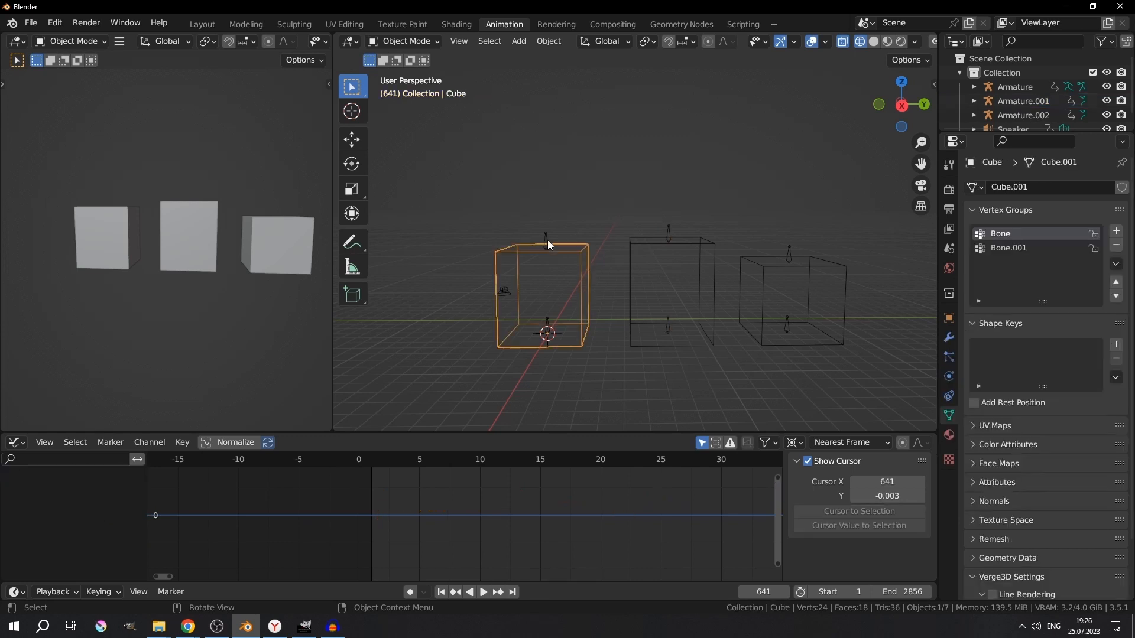
left_click(550, 245)
left_click(667, 235)
left_click(769, 266)
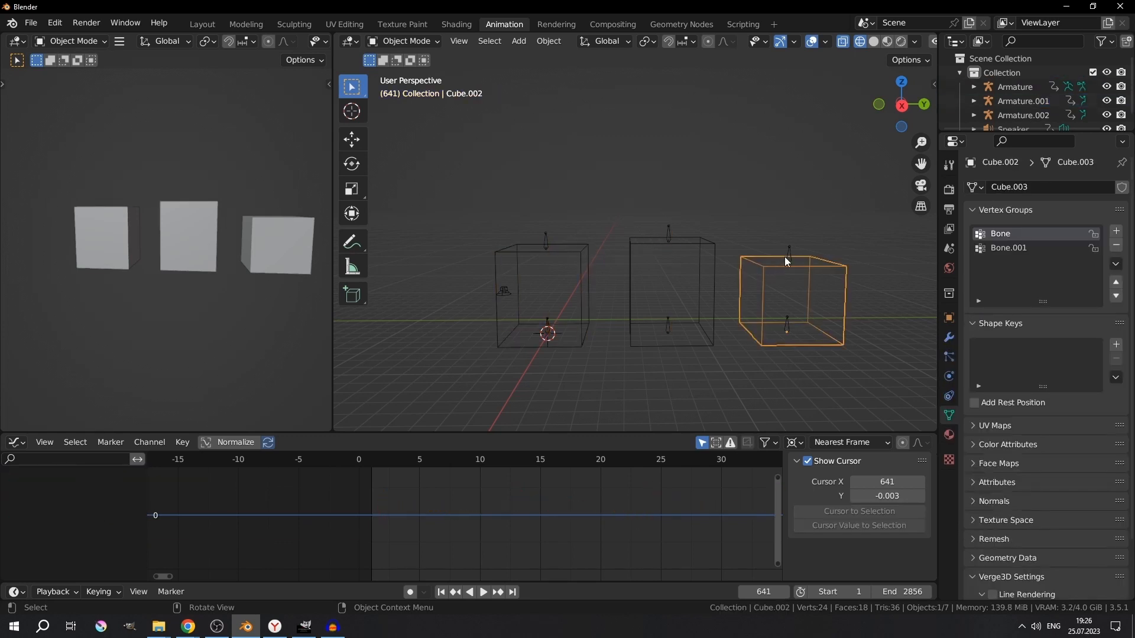
left_click(773, 270)
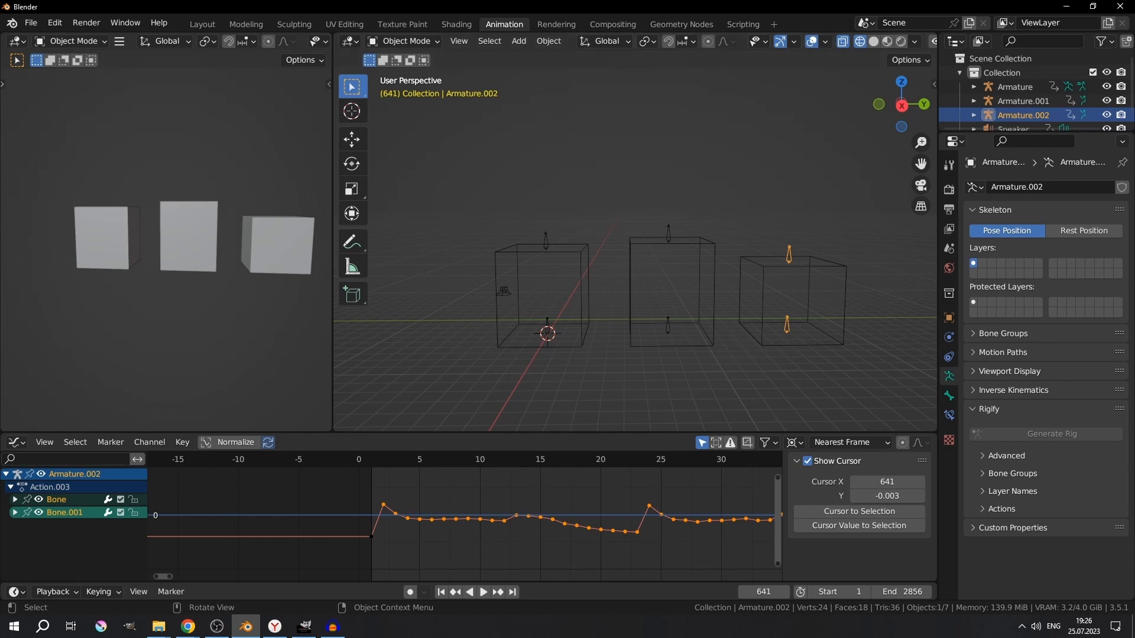
Switch to Audacity, undo the last equalization, and raise the eighth Graphic EQ band level with the first seven
key("alt+Tab")
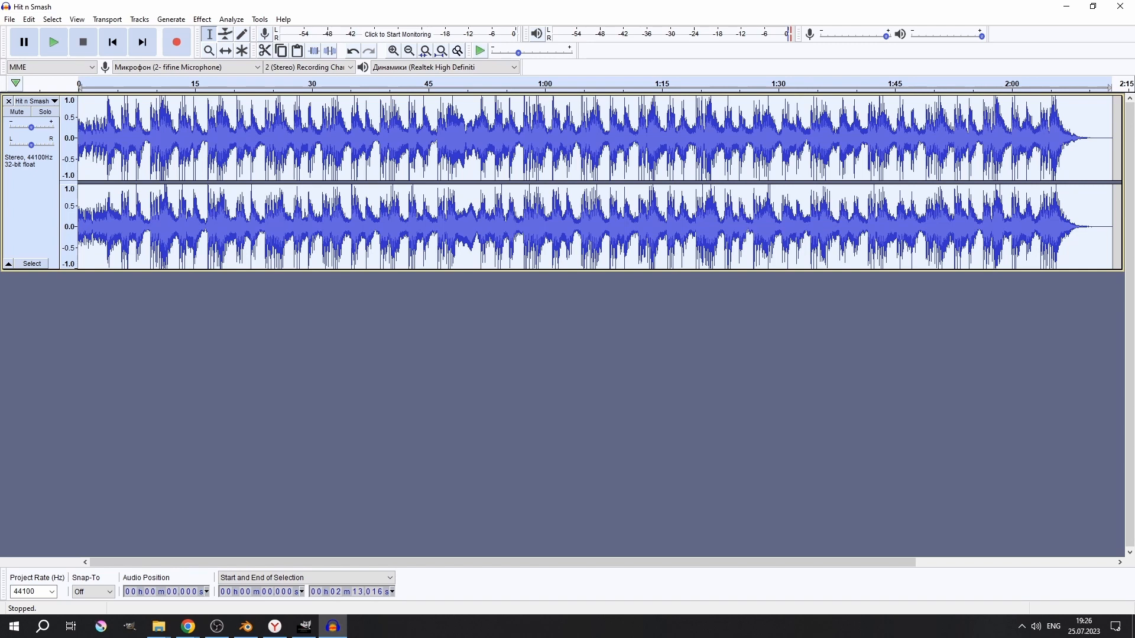
key("ctrl+z")
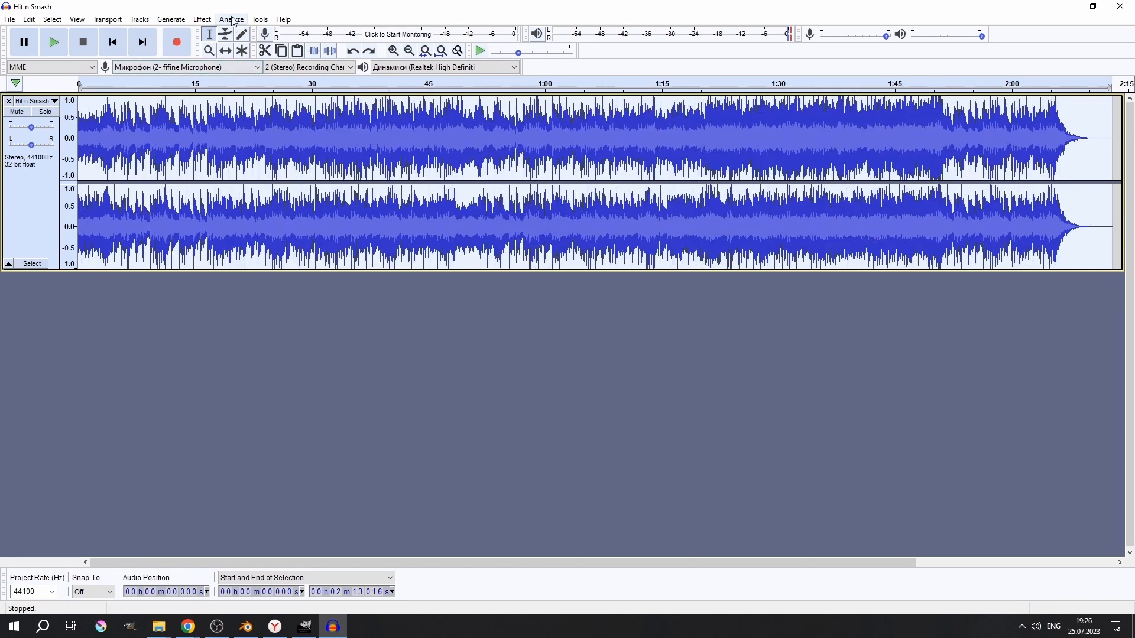
left_click(208, 21)
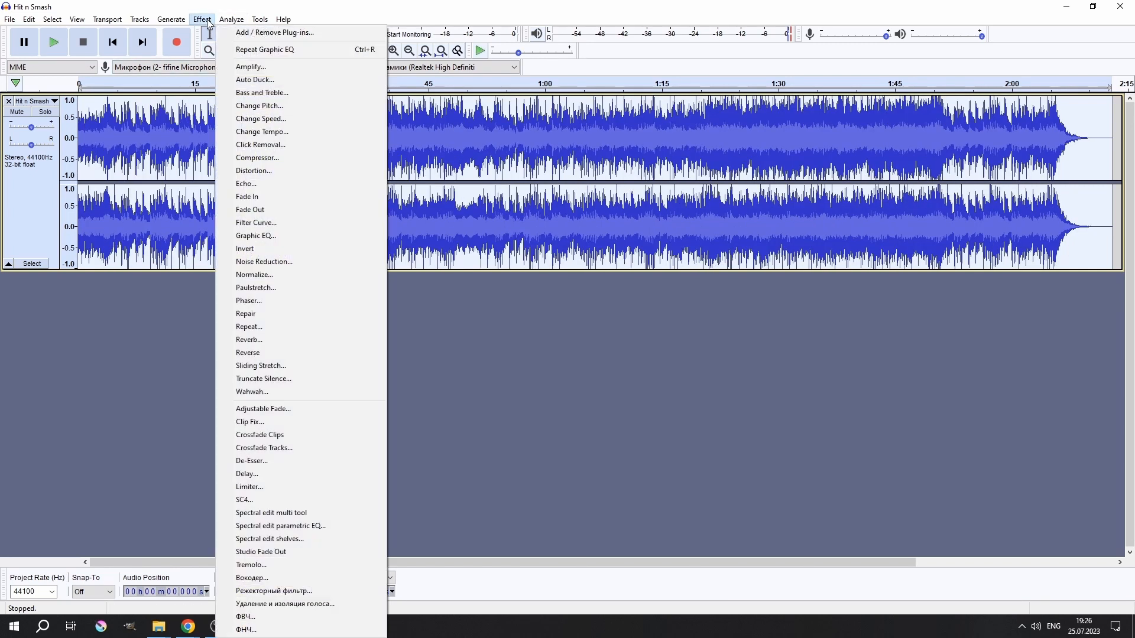
left_click(275, 237)
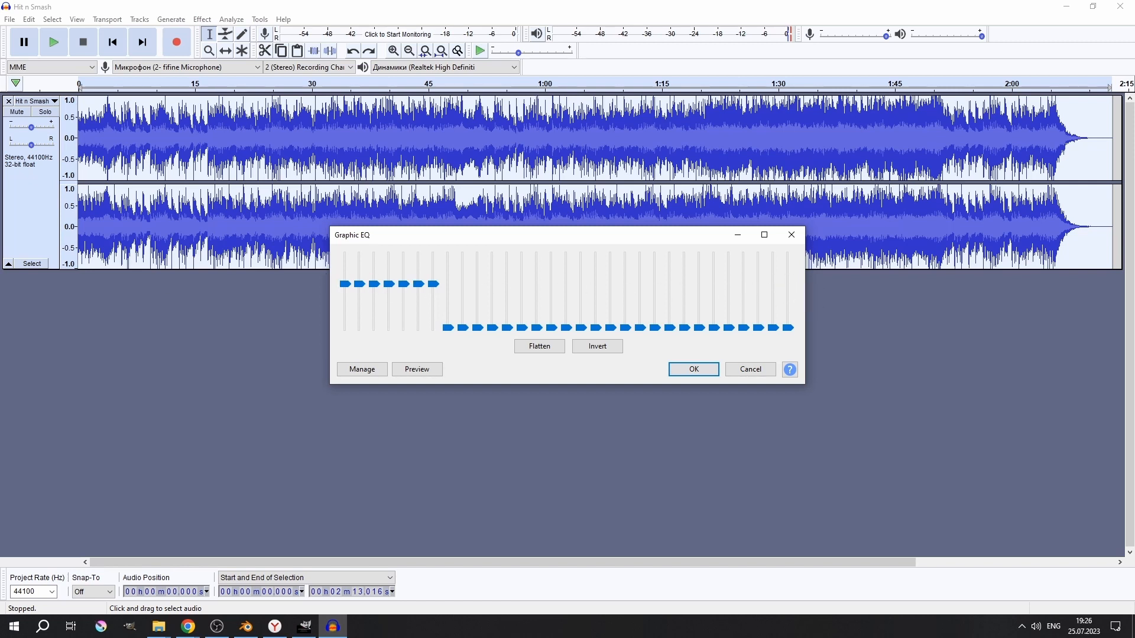
key("alt+Tab")
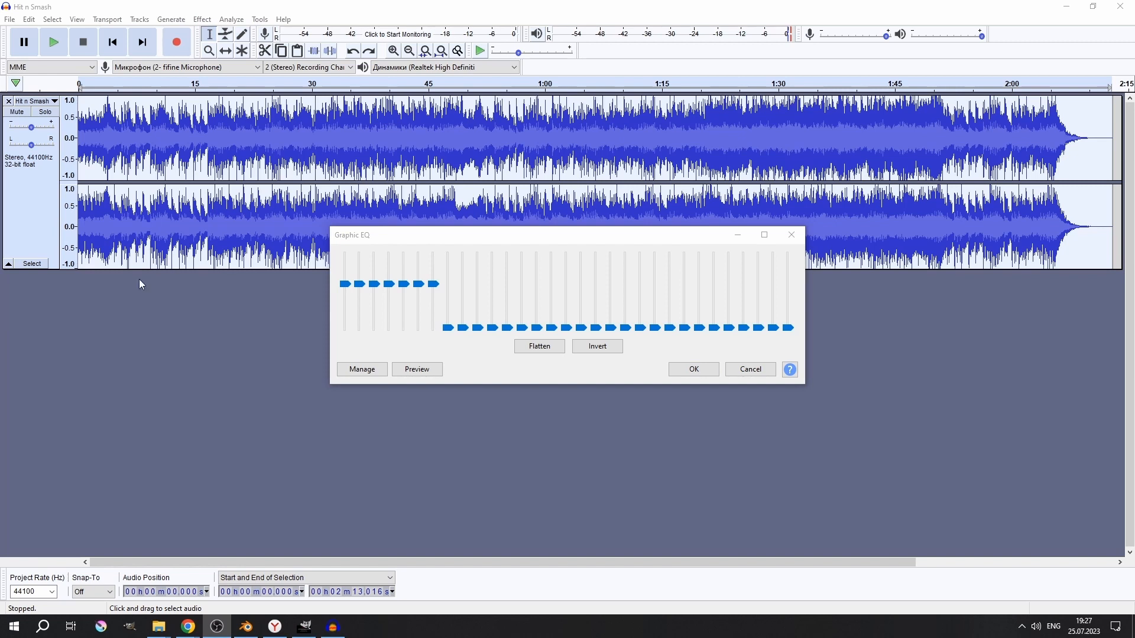
left_click_drag(448, 329, 451, 286)
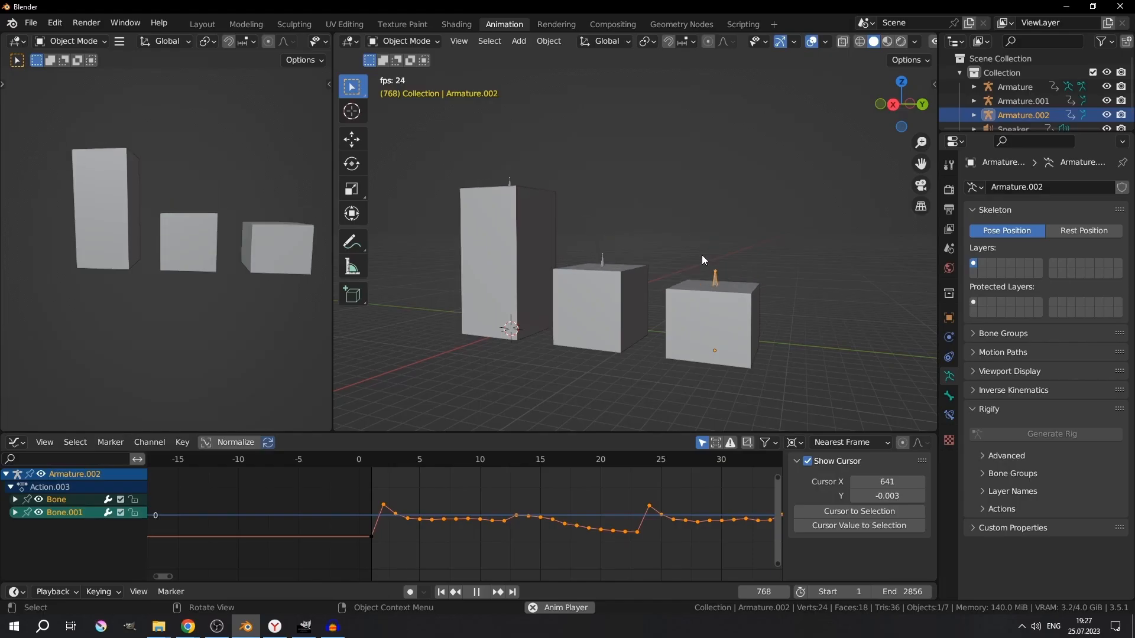
Back in Blender, examine the playing cubes in wireframe from the right orthographic view, and stop the animation
middle_click_drag(701, 254, 542, 263)
key("shift+z")
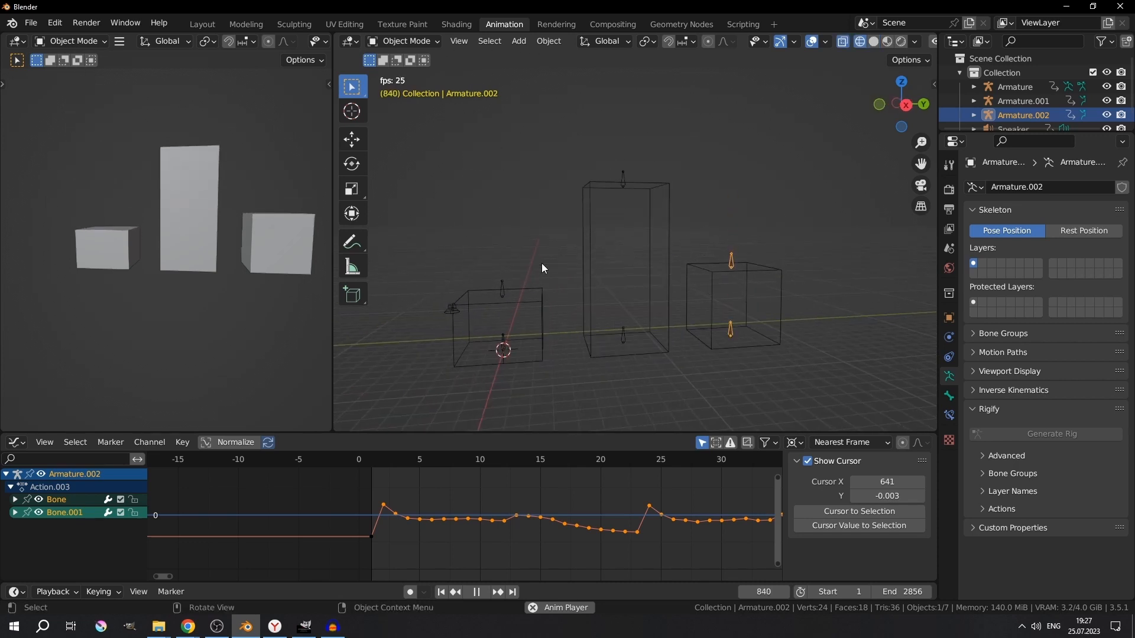
scroll(594, 243, "down", 3)
middle_click_drag(545, 245, 629, 248, "shift")
key("KP_3")
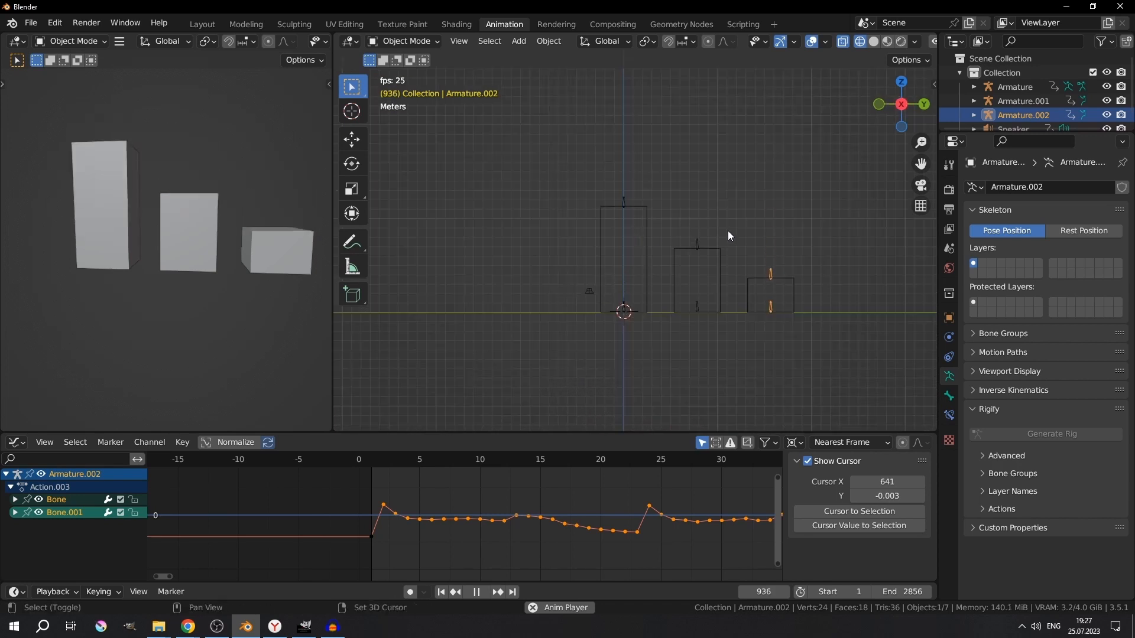
middle_click_drag(728, 236, 678, 239, "shift")
key("space")
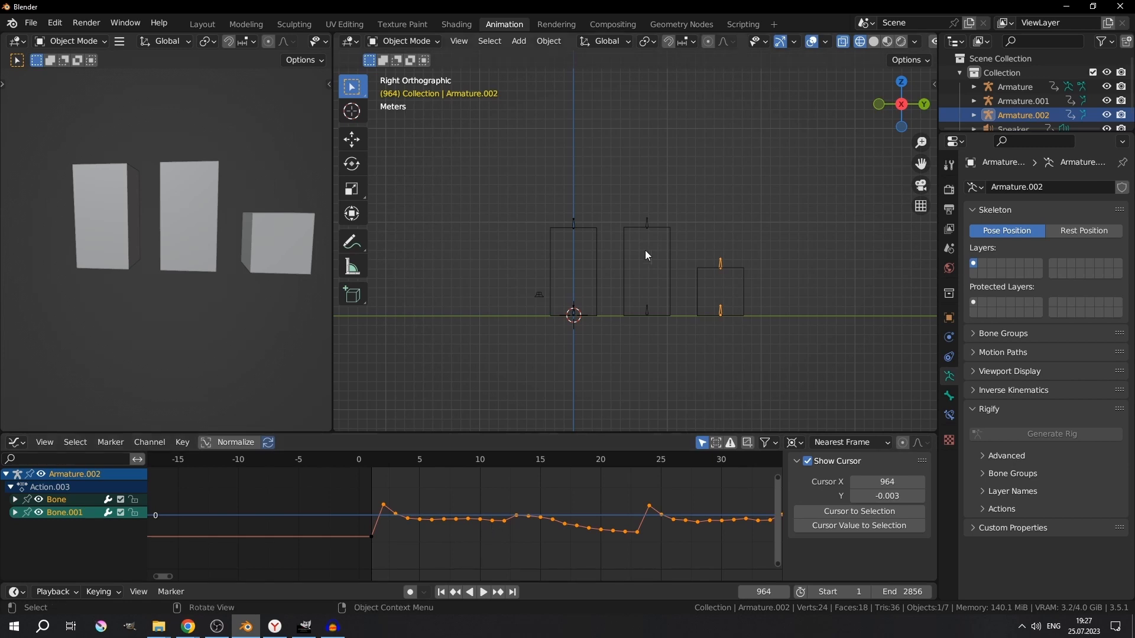
scroll(678, 253, "down", 2)
middle_click_drag(709, 233, 670, 257, "shift")
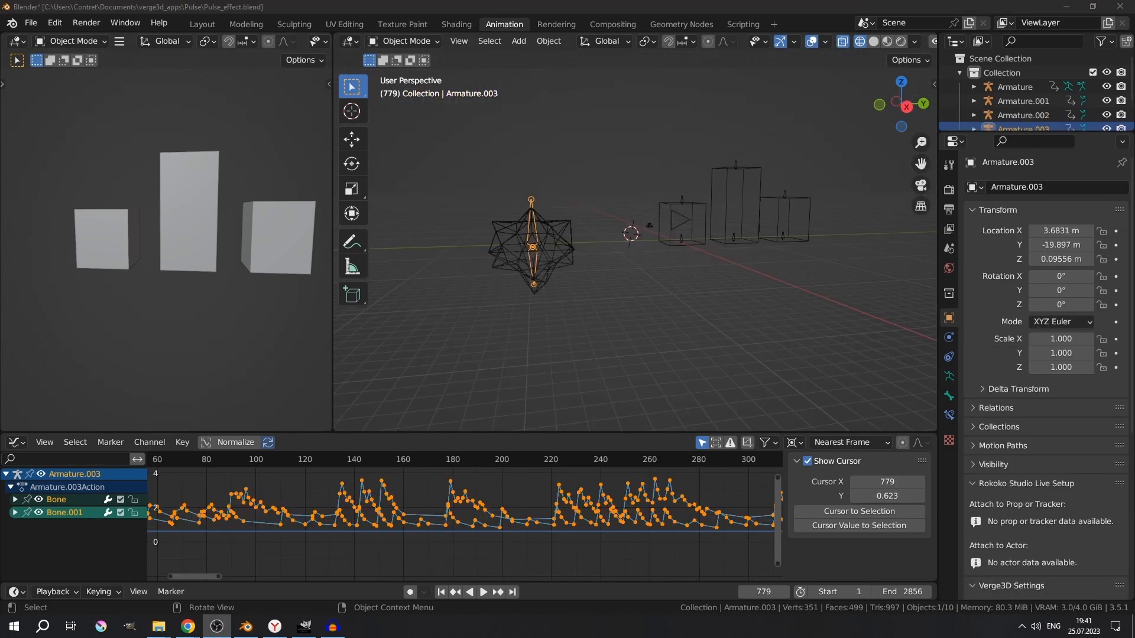
Enlarge the triangular plane's mesh by about 2.3 in Edit Mode, and move the object up between the star and the cubes
scroll(551, 189, "up", 1)
middle_click_drag(563, 189, 607, 214)
left_click(653, 224)
key("Tab")
key("s")
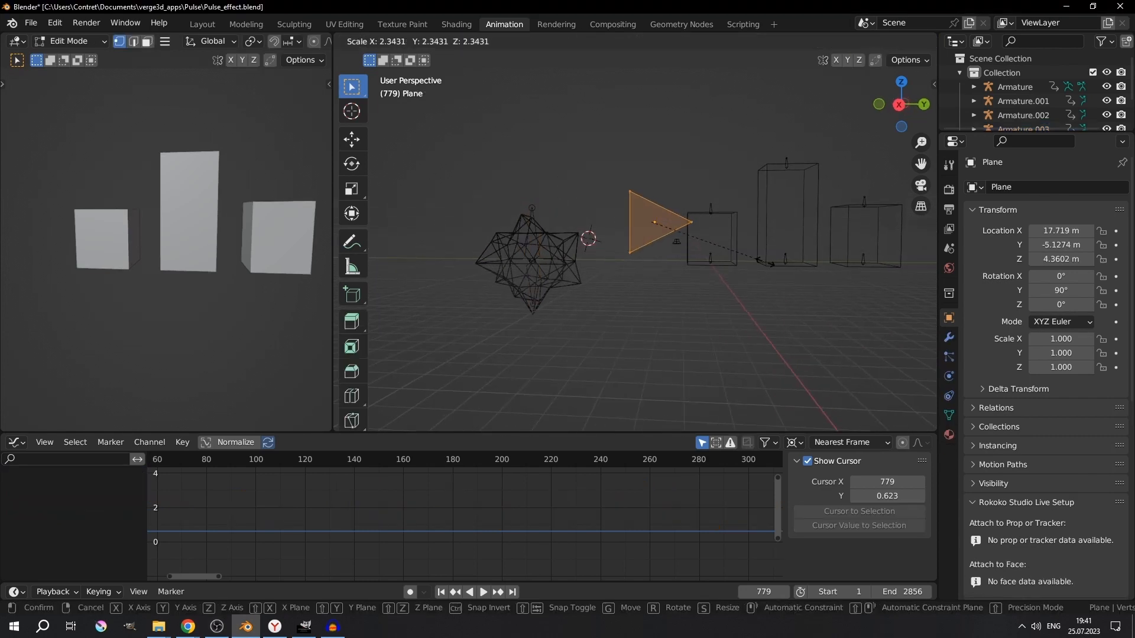
left_click(756, 263)
key("Tab")
scroll(665, 249, "down", 2)
key("s")
key("g")
left_click(707, 232)
Add a camera facing the cubes from the right view and move it along X to about 28.7 m
key("KP_3")
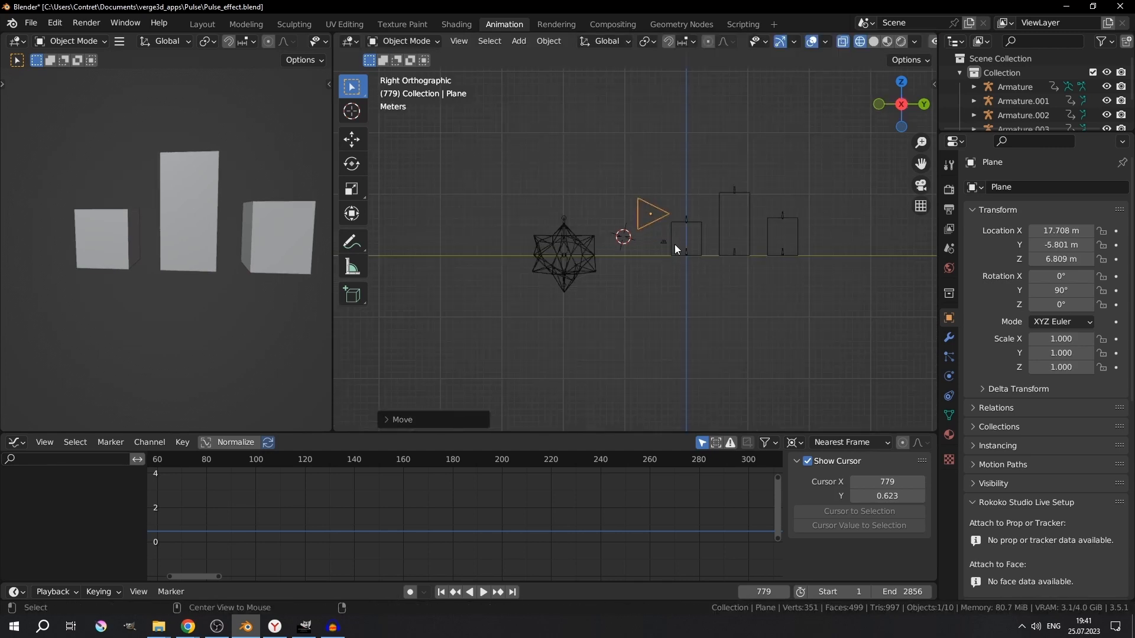
key("shift+a")
left_click(645, 453)
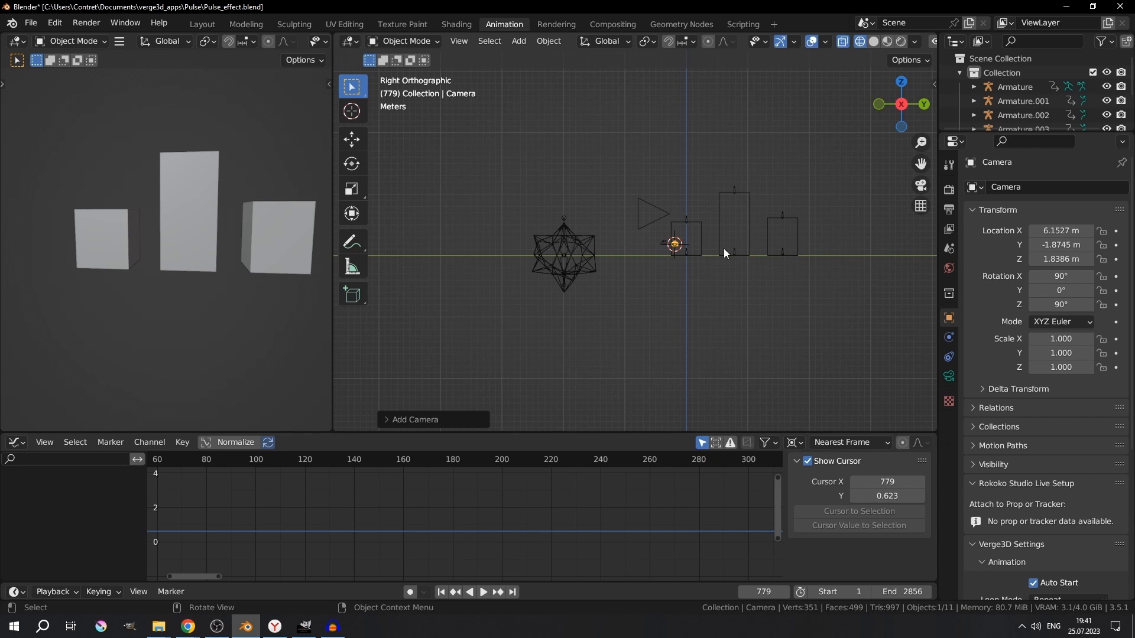
middle_click_drag(724, 248, 604, 255)
key("g")
left_click(498, 286)
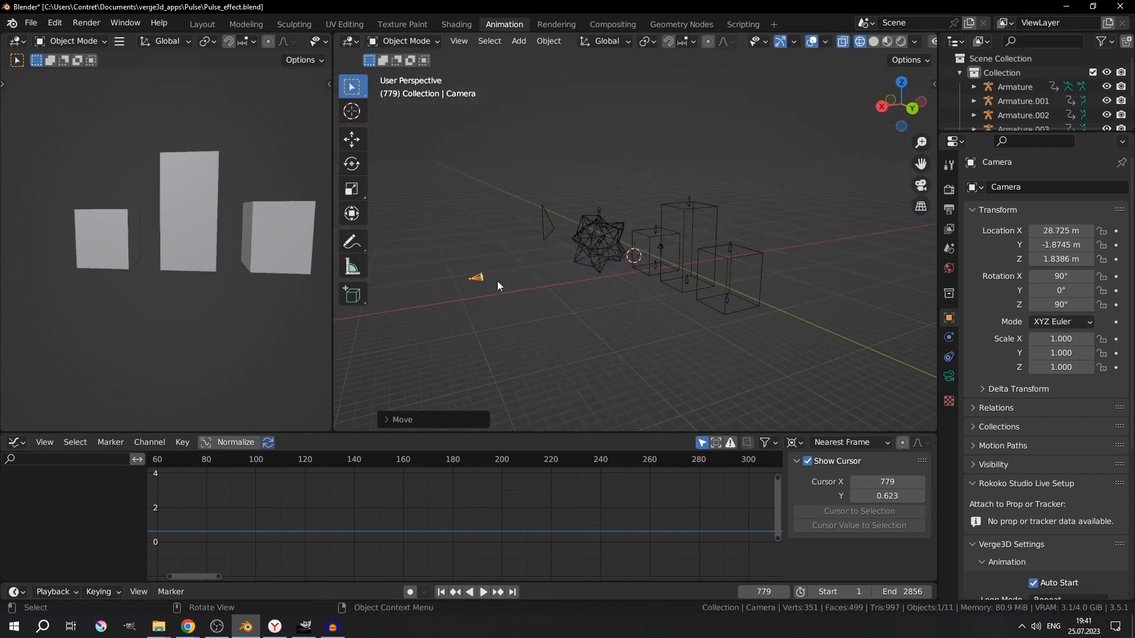
Look through the camera and move it backward along its local Z axis, away from the objects
left_click(921, 185)
scroll(656, 242, "down", 4)
key("g")
key("z")
key("z")
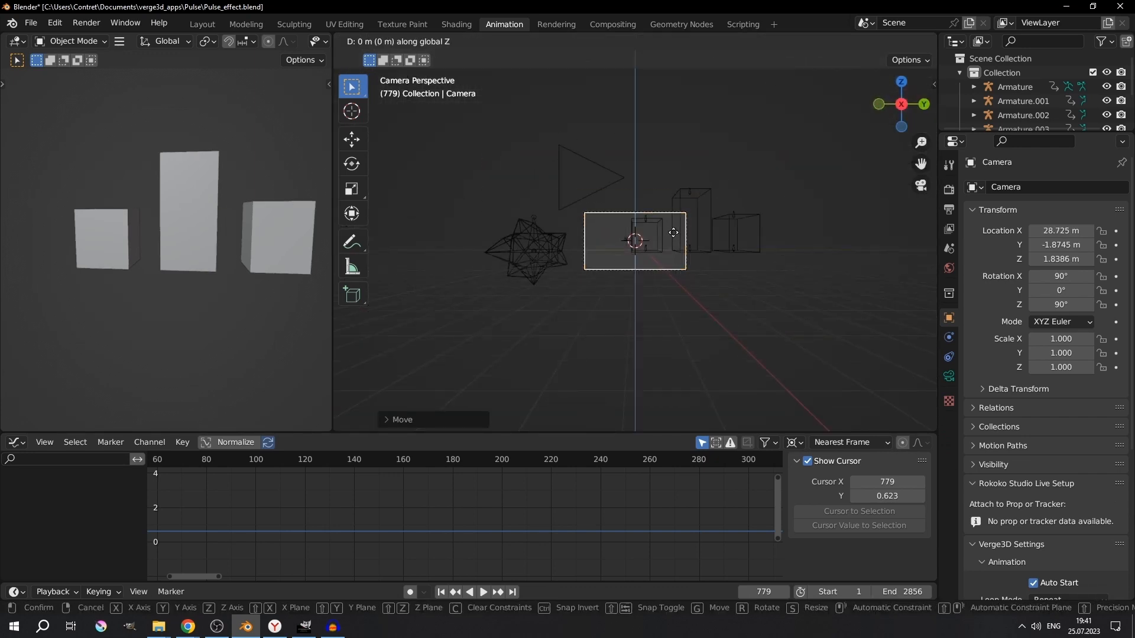
left_click(679, 273)
Set the camera's lens type to Orthographic with an orthographic scale of about 32.63
left_click(949, 377)
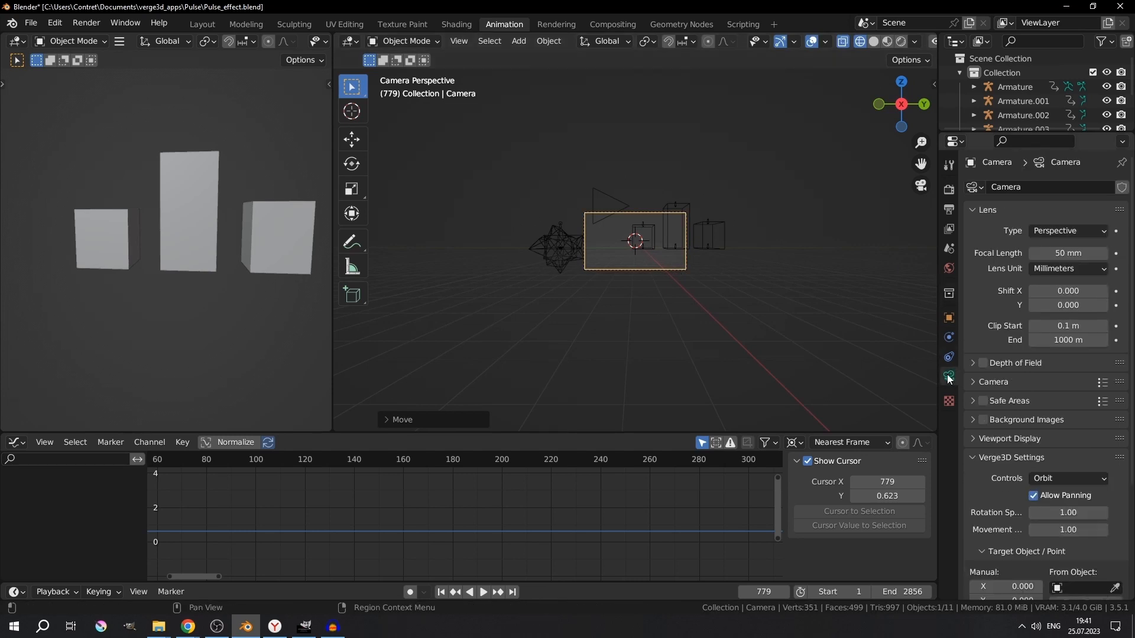
left_click(1051, 231)
left_click(1049, 261)
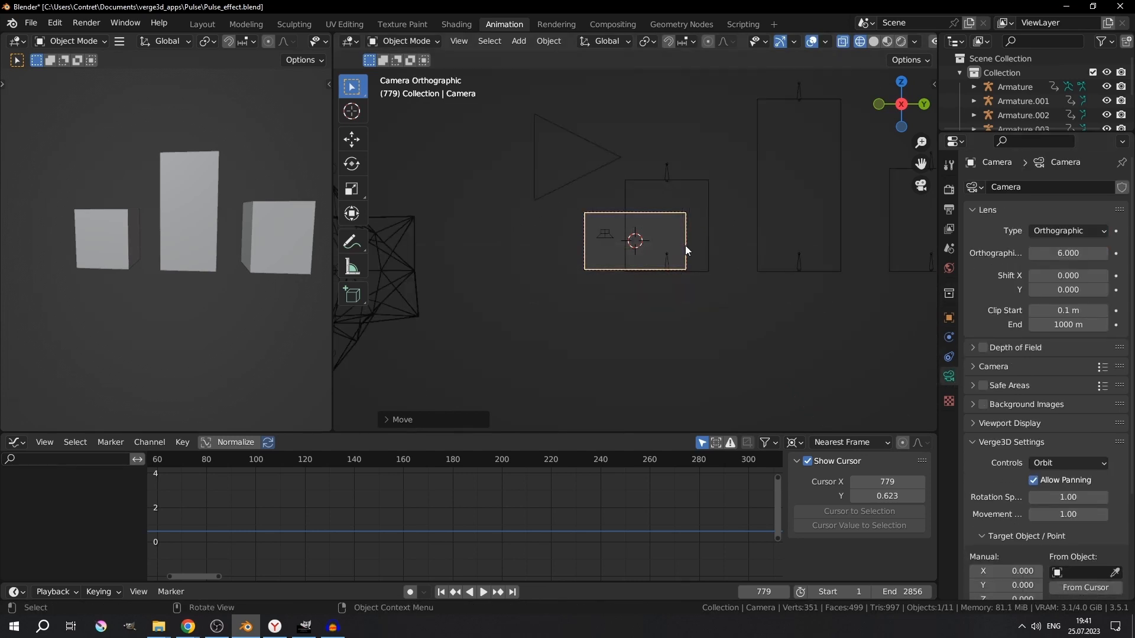
left_click_drag(1084, 253, 1134, 253)
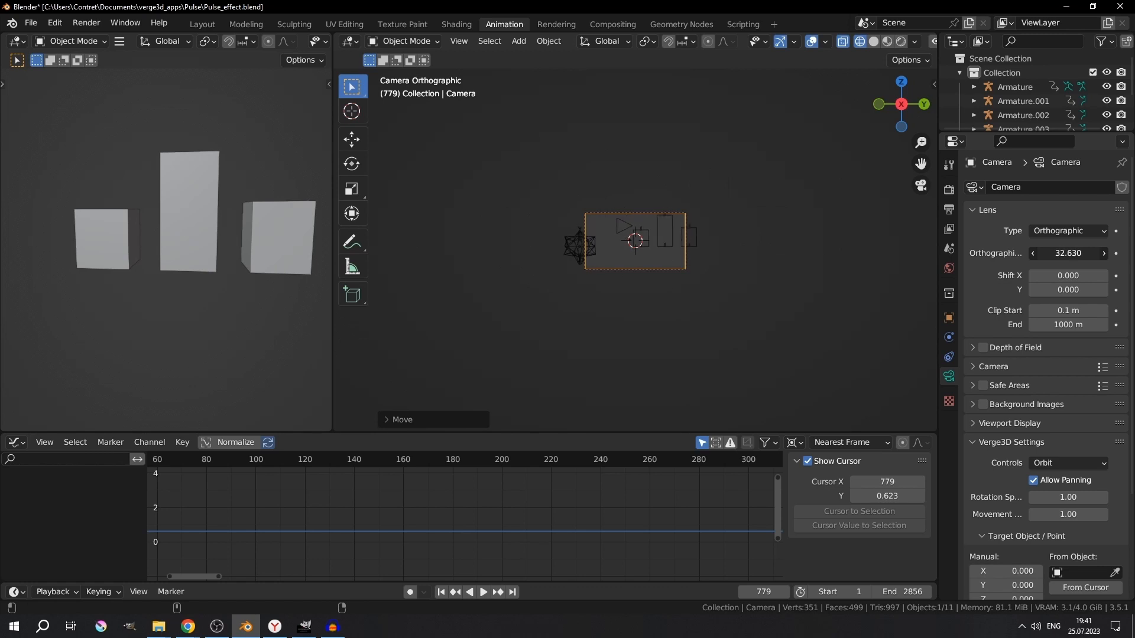
Move the three cube armatures together into the lower-right part of the camera frame in the maximized viewport
key("ctrl+space")
scroll(643, 241, "up", 7)
left_click(591, 273)
left_click(691, 217, "shift")
left_click(790, 270, "shift")
key("g")
left_click(819, 406)
Place the star's armature in the left half of the camera frame and the triangle plane near its centre
left_click(340, 276)
key("g")
left_click(394, 240)
key("space")
key("space")
left_click(532, 274)
key("g")
left_click(667, 312)
Restore the full layout and turn off the Verge3D Auto Start animation option for the three cube armatures
left_click(619, 359)
key("ctrl+space")
left_click(949, 319)
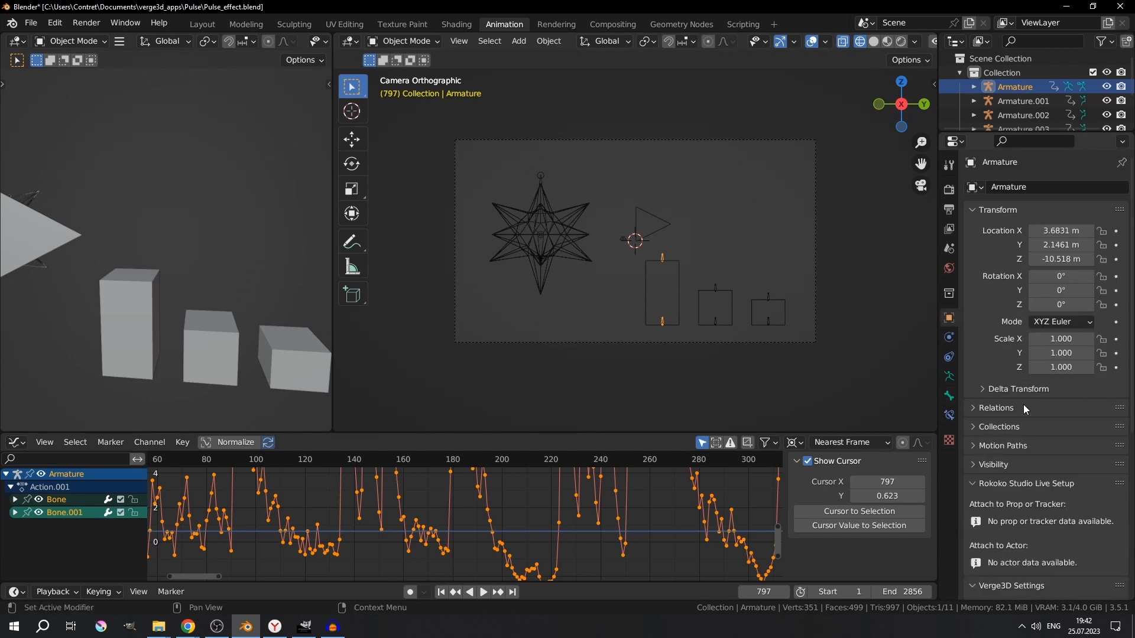
scroll(1023, 405, "down", 8)
left_click(1031, 358)
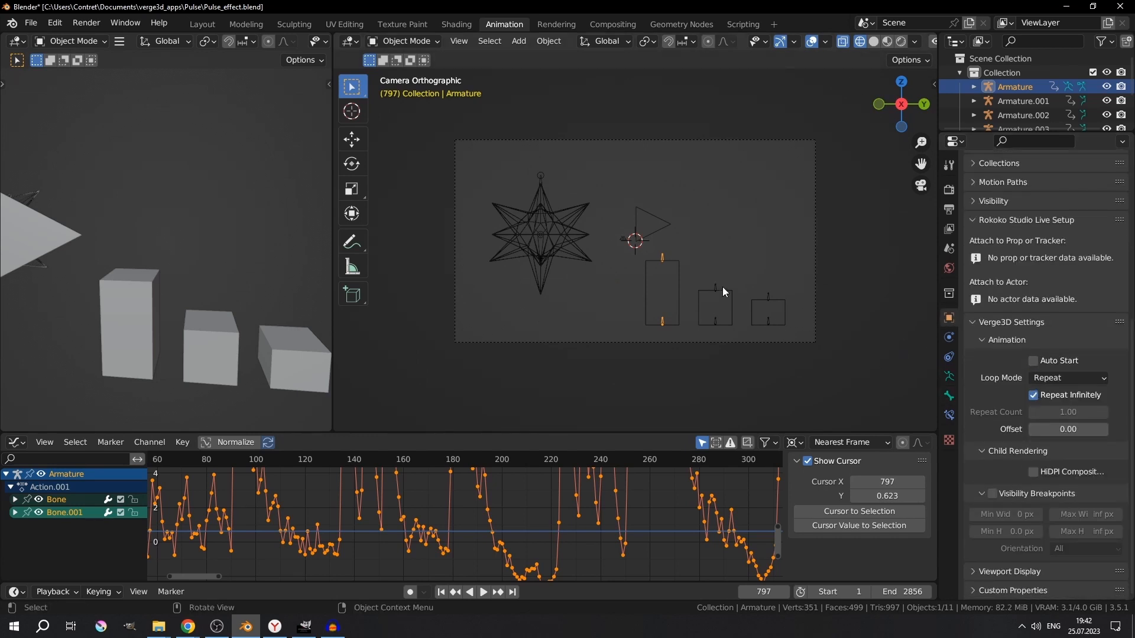
left_click(716, 288)
left_click(1032, 360)
left_click(772, 298)
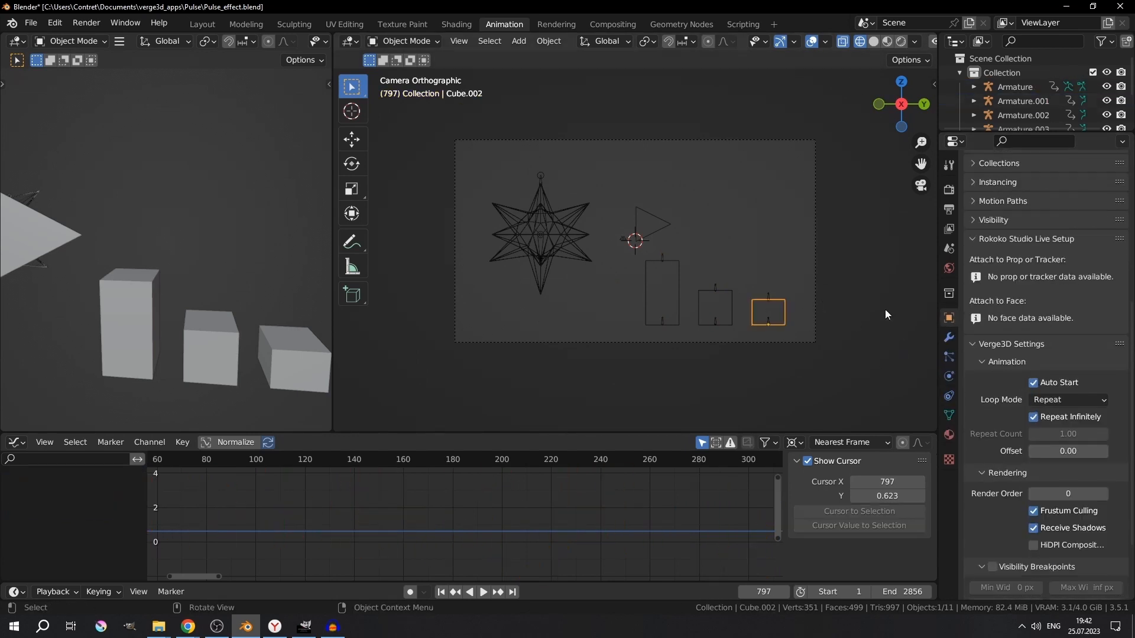
left_click(775, 298)
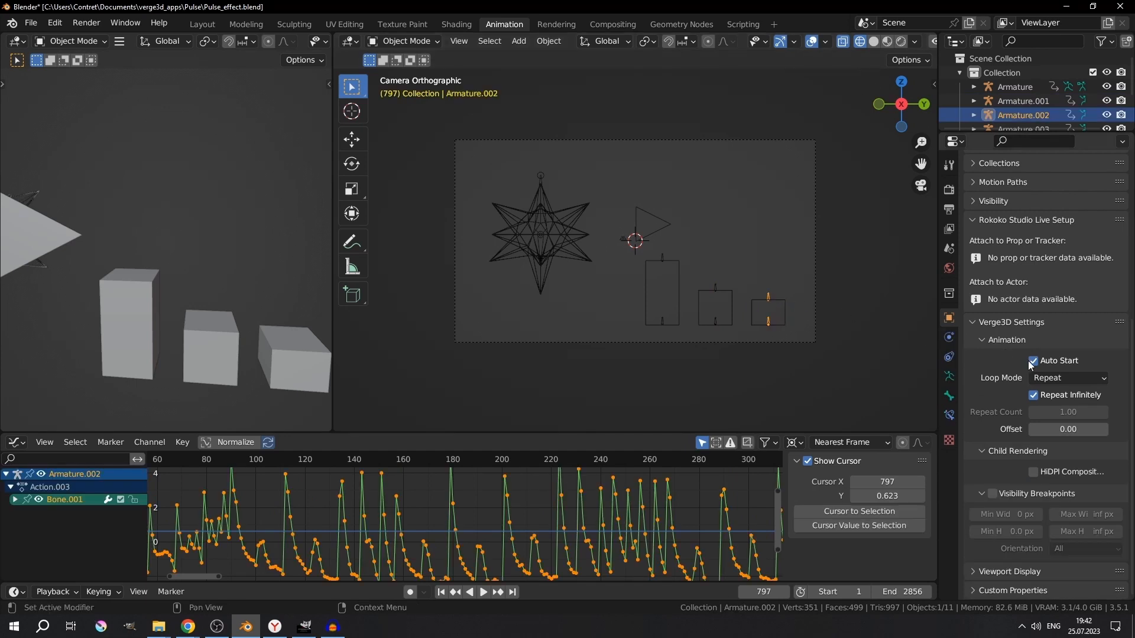
Turn off the Verge3D Auto Start animation option for the star's armature and the triangle plane
left_click(542, 176)
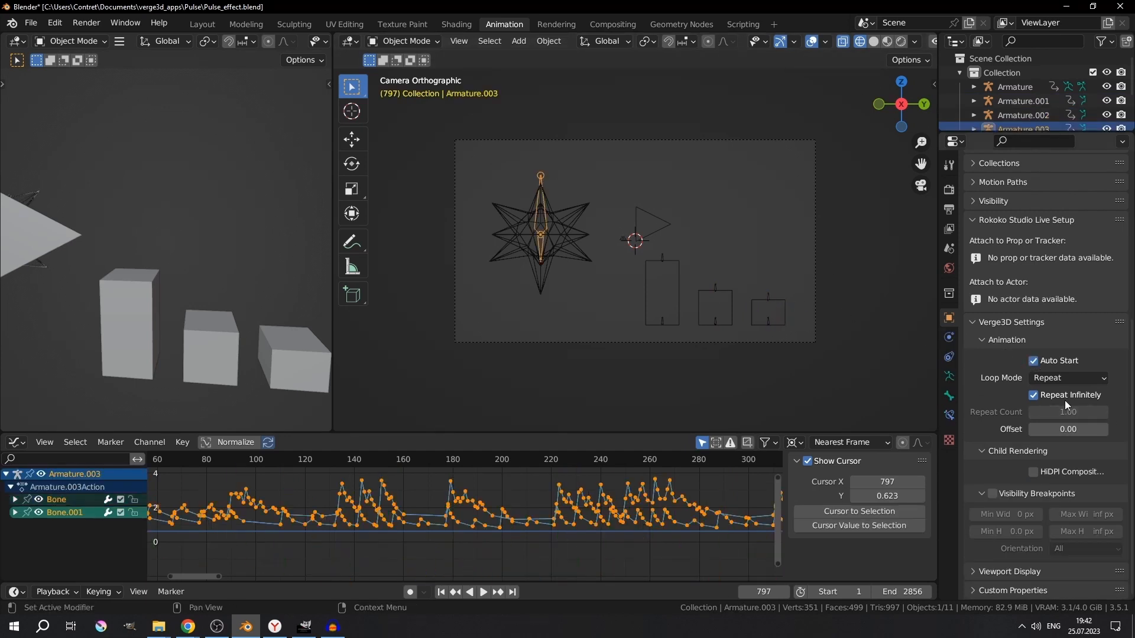
scroll(703, 250, "down", 2)
left_click(651, 225)
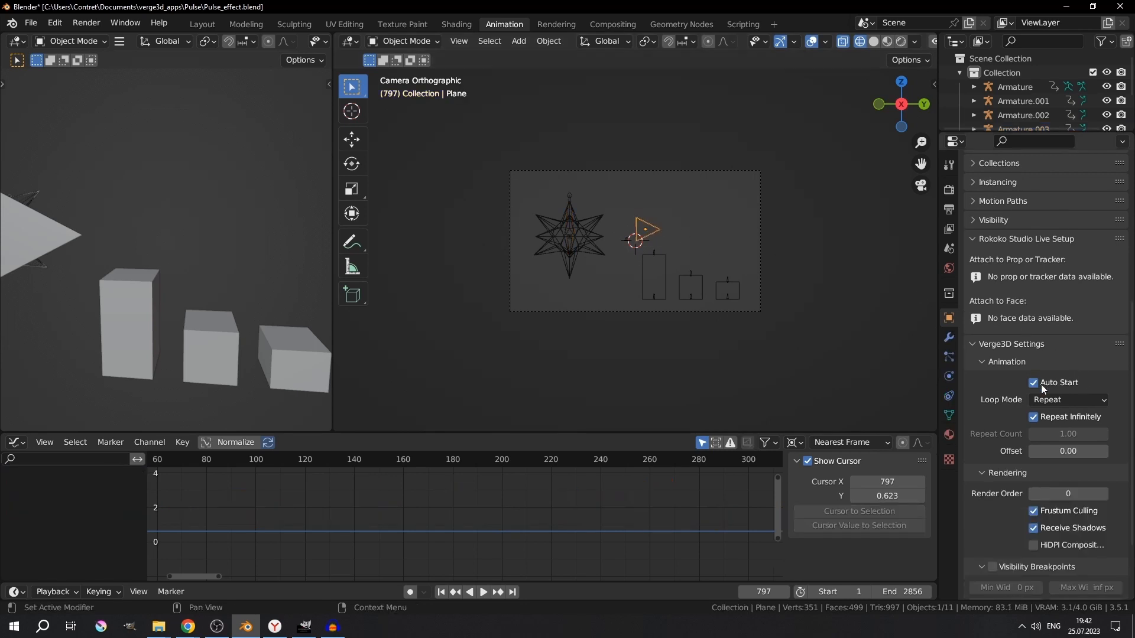
left_click(1042, 386)
Go to frame 0 and insert a Location keyframe for the triangle plane
scroll(342, 493, "down", 13)
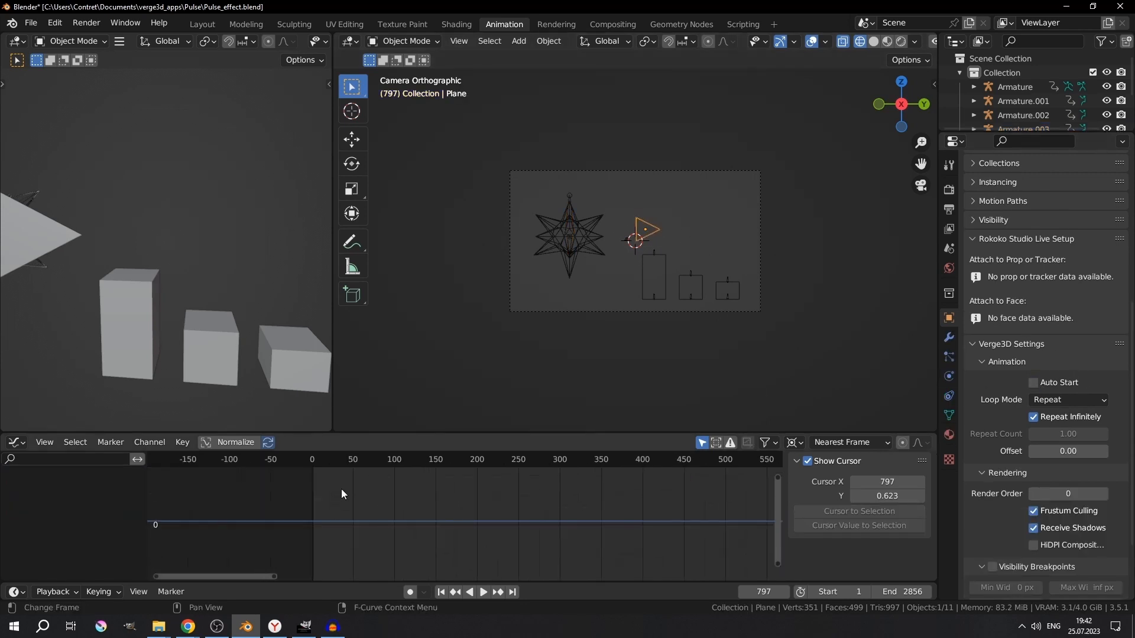
scroll(342, 493, "up", 3)
middle_click_drag(324, 494, 441, 496)
left_click(399, 458)
key("space")
key("Escape")
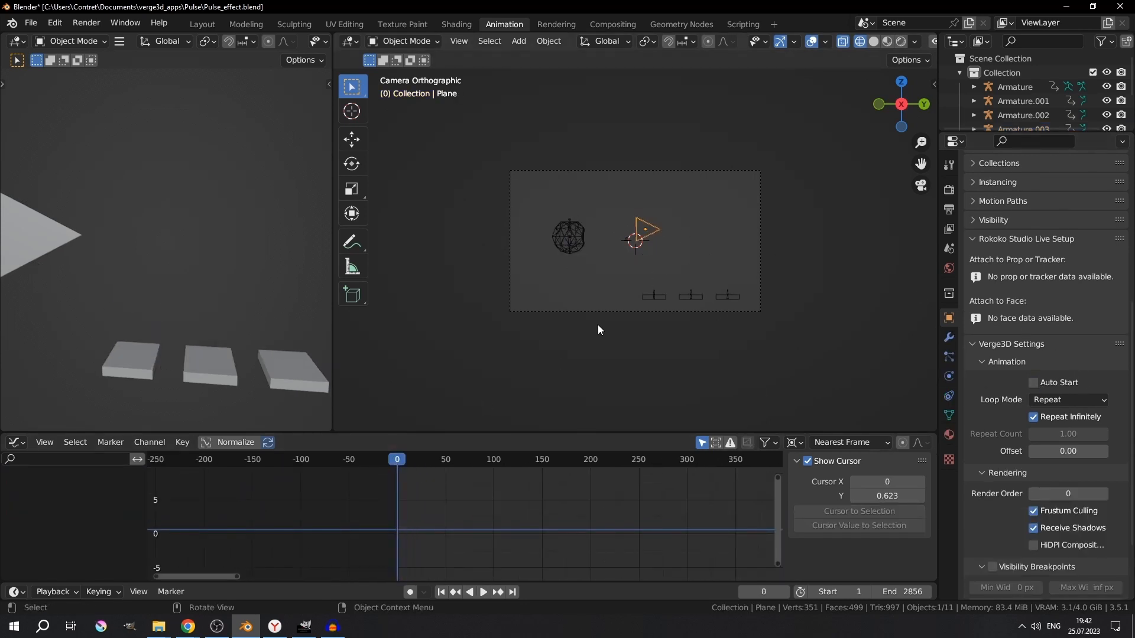
key("i")
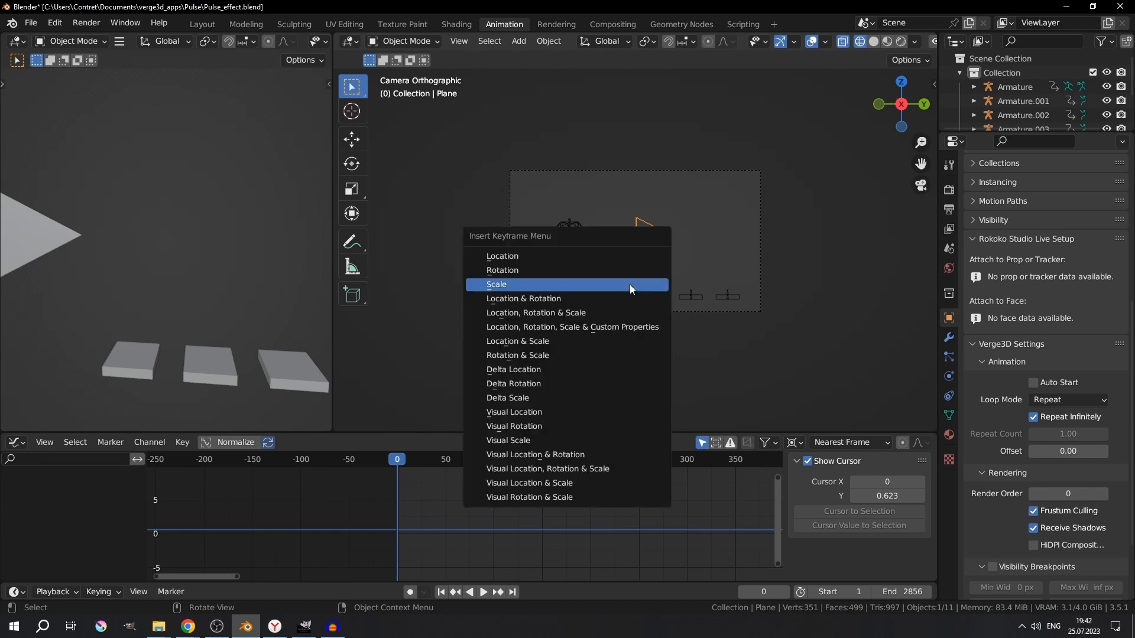
left_click(529, 257)
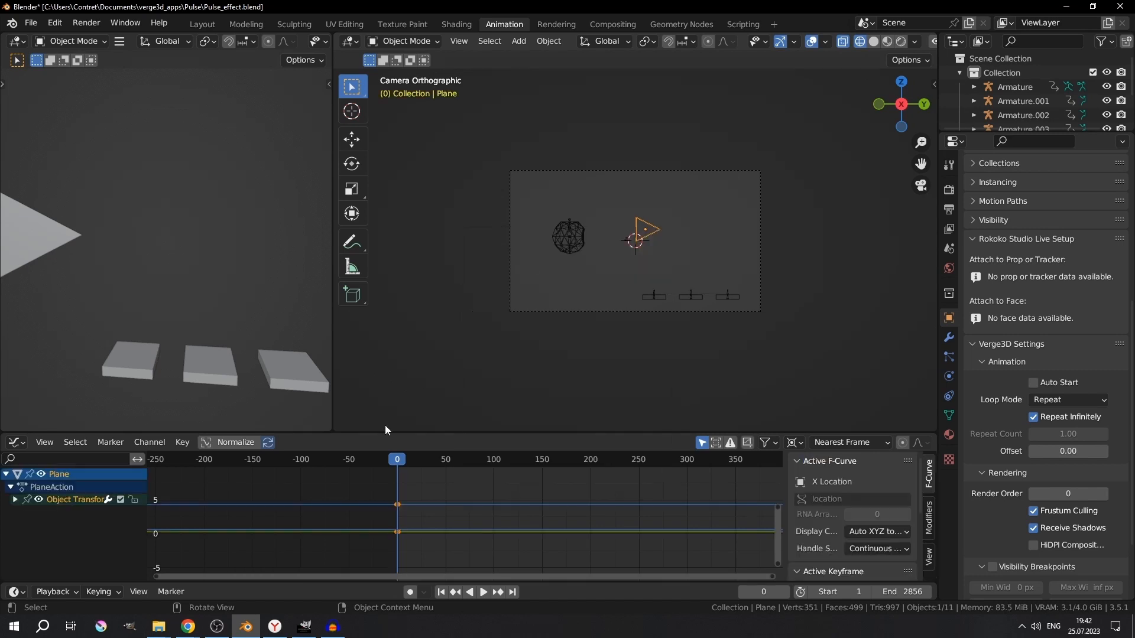
At frame 50, move the triangle plane up about 23 m along Z, out of the camera frame, and insert a Location keyframe
left_click_drag(396, 462, 447, 468)
key("g")
key("y")
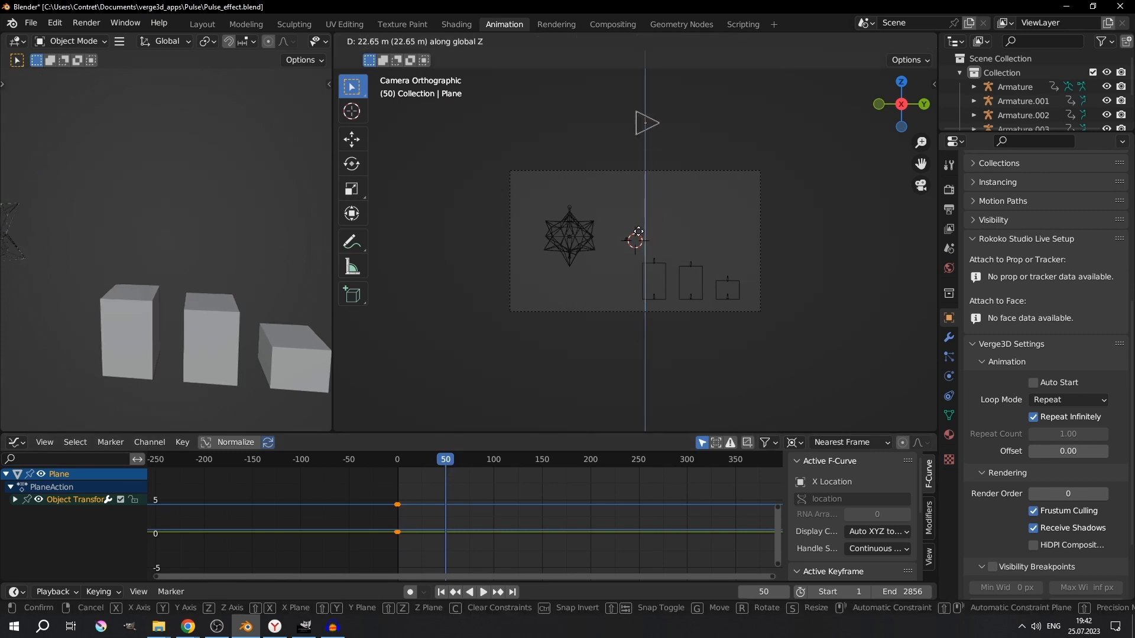
left_click(638, 229)
key("i")
left_click(638, 231)
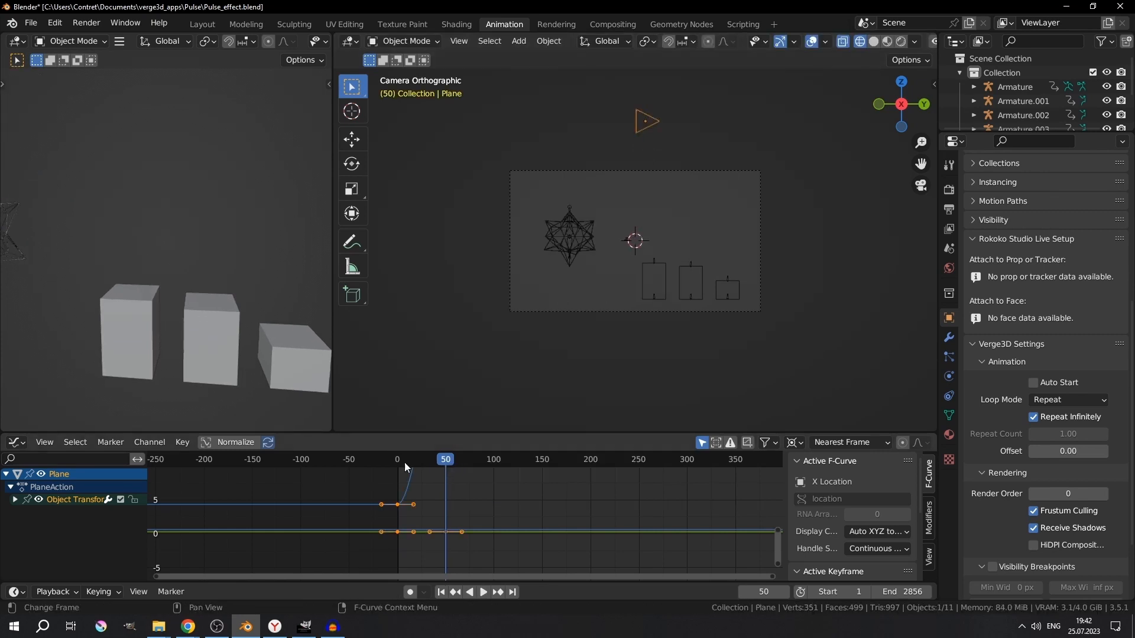
Scrub and play back the triangle's upward move in the camera view
left_click_drag(404, 462, 419, 462)
key("space")
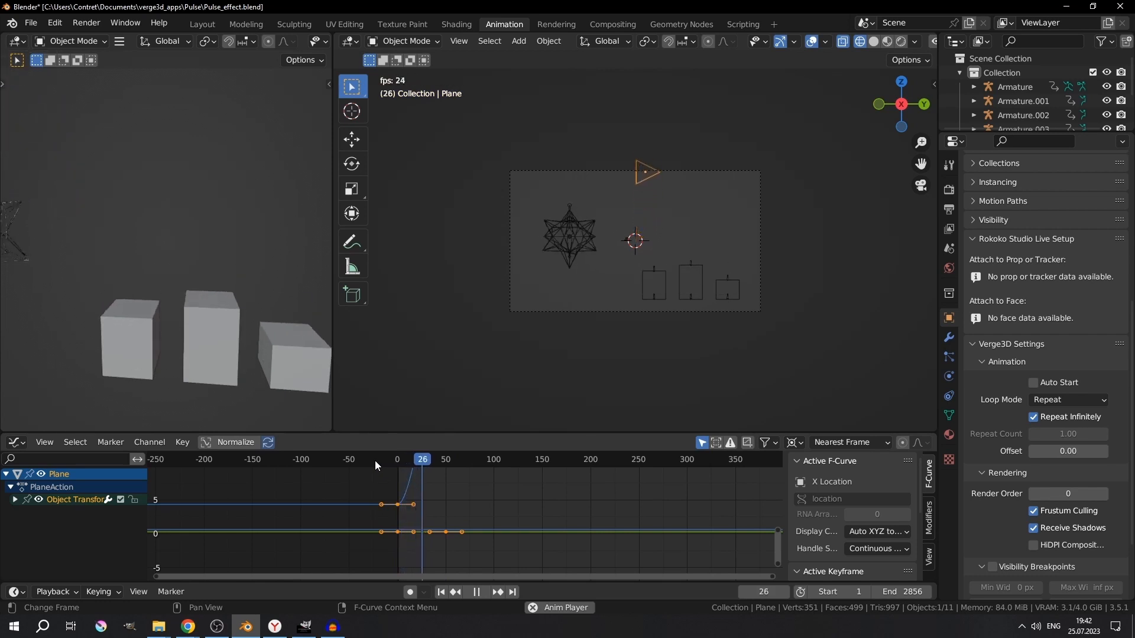
key("space")
left_click(426, 460)
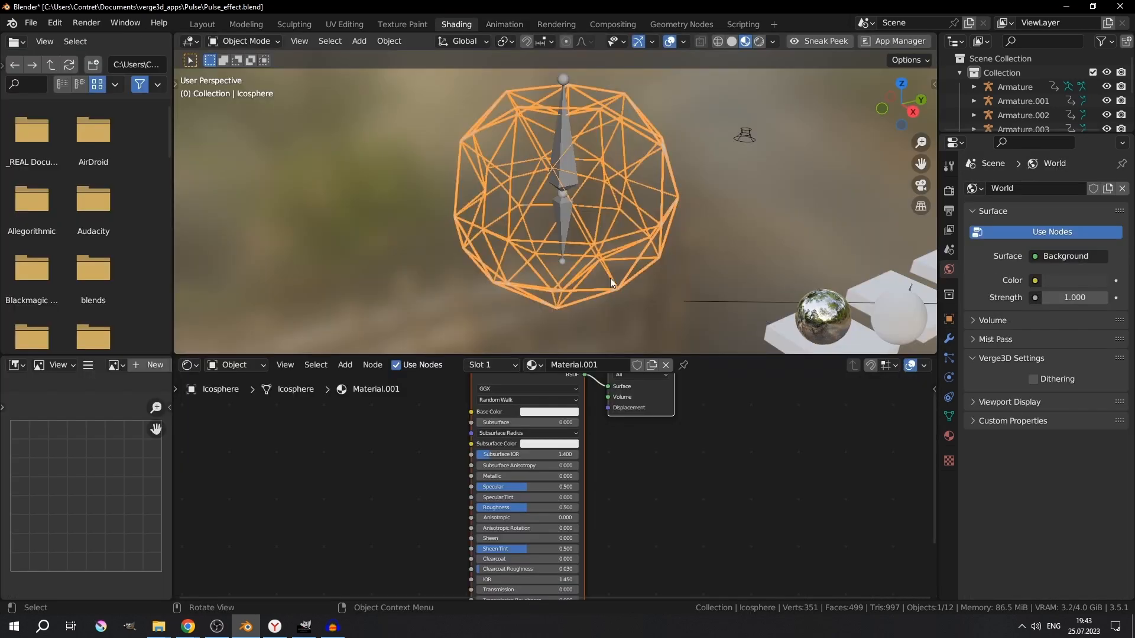
In the icosphere's material, add a Texture Coordinate node with its Generated output linked to the Principled BSDF's Emission
scroll(573, 470, "down", 5)
scroll(572, 468, "up", 7)
scroll(553, 450, "down", 5)
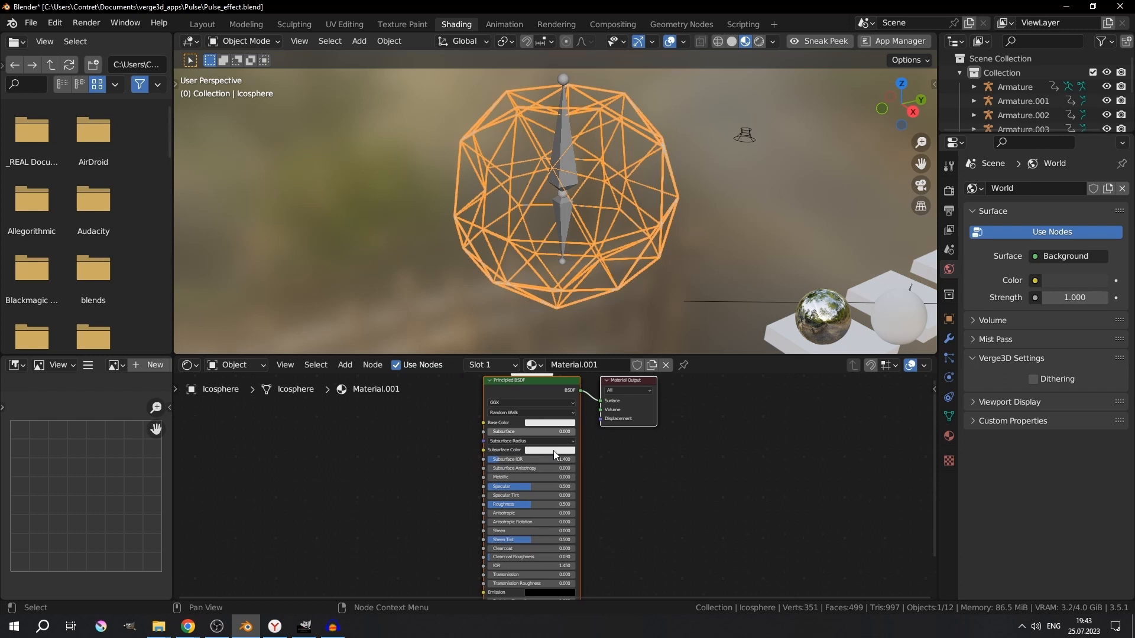
middle_click_drag(567, 566, 570, 485)
scroll(564, 516, "up", 4)
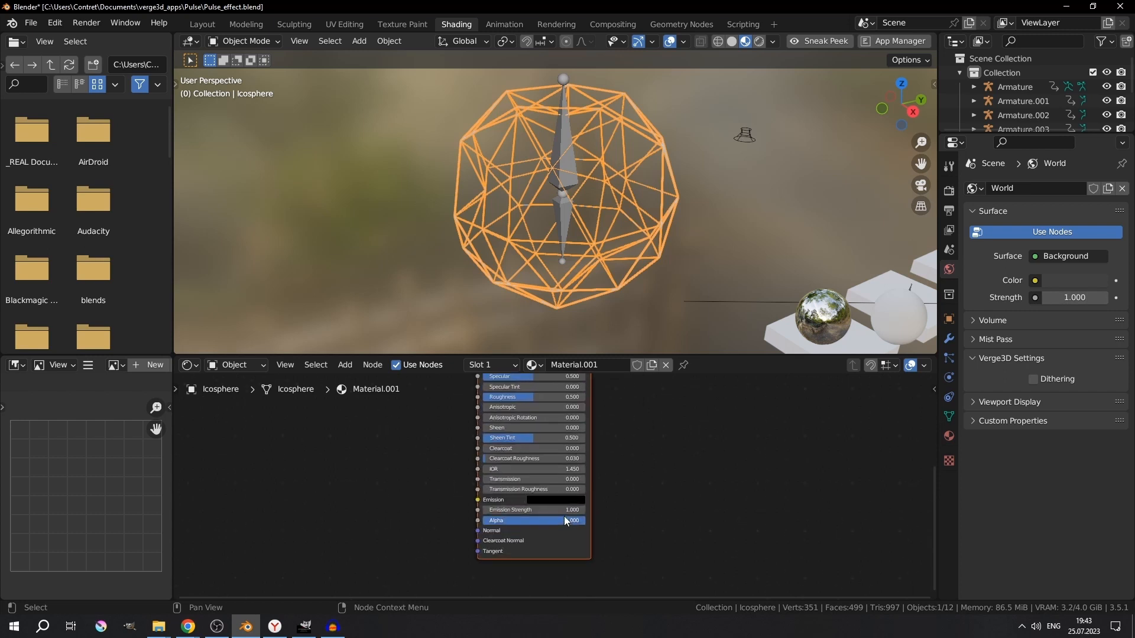
middle_click_drag(458, 518, 596, 532)
scroll(596, 532, "up", 2)
left_click_drag(618, 510, 516, 493)
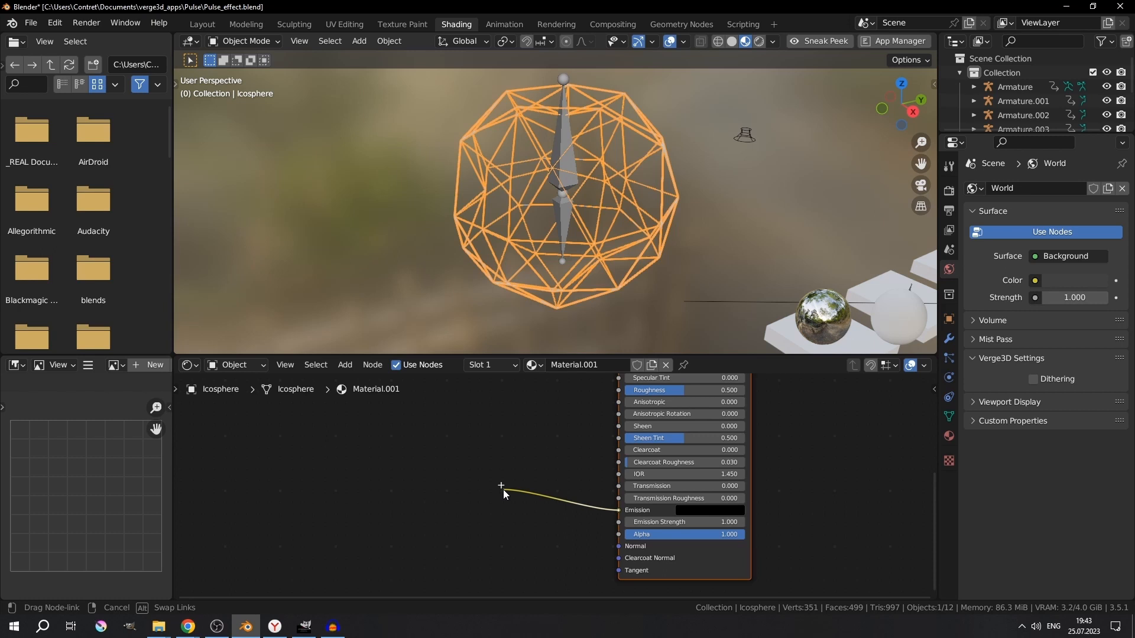
left_click_drag(502, 489, 502, 489)
type("textu")
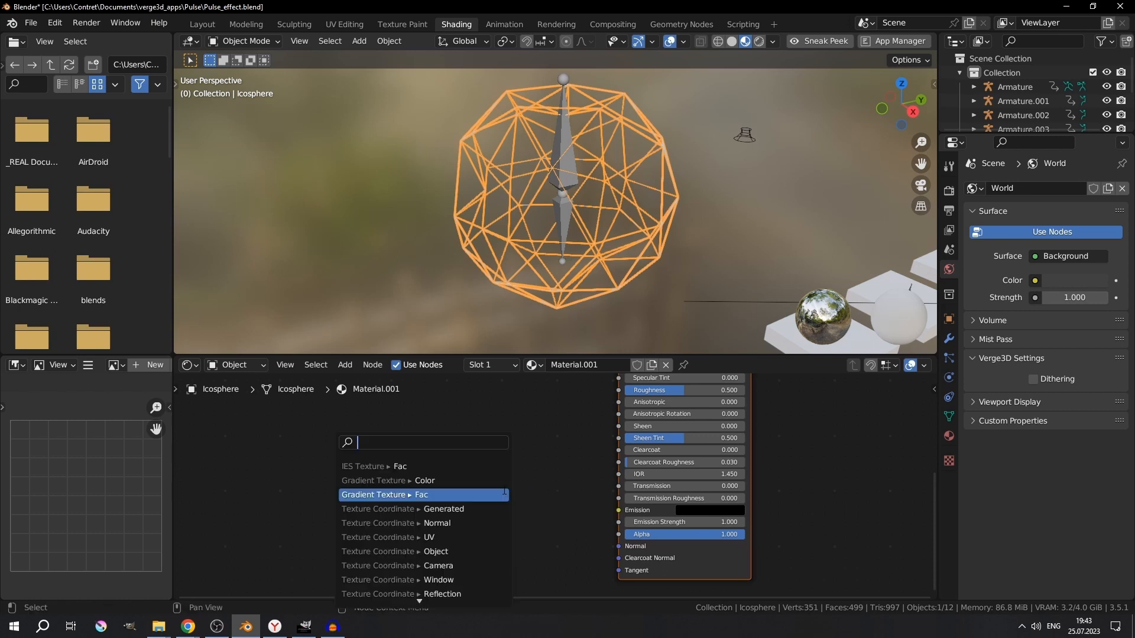
type("re")
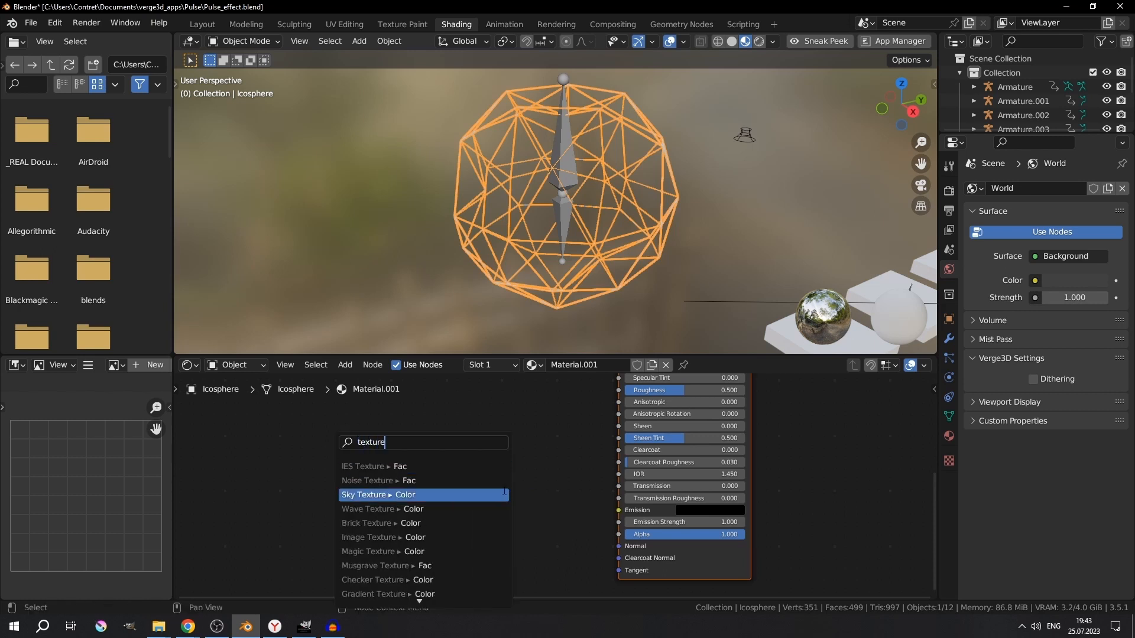
type(" coo")
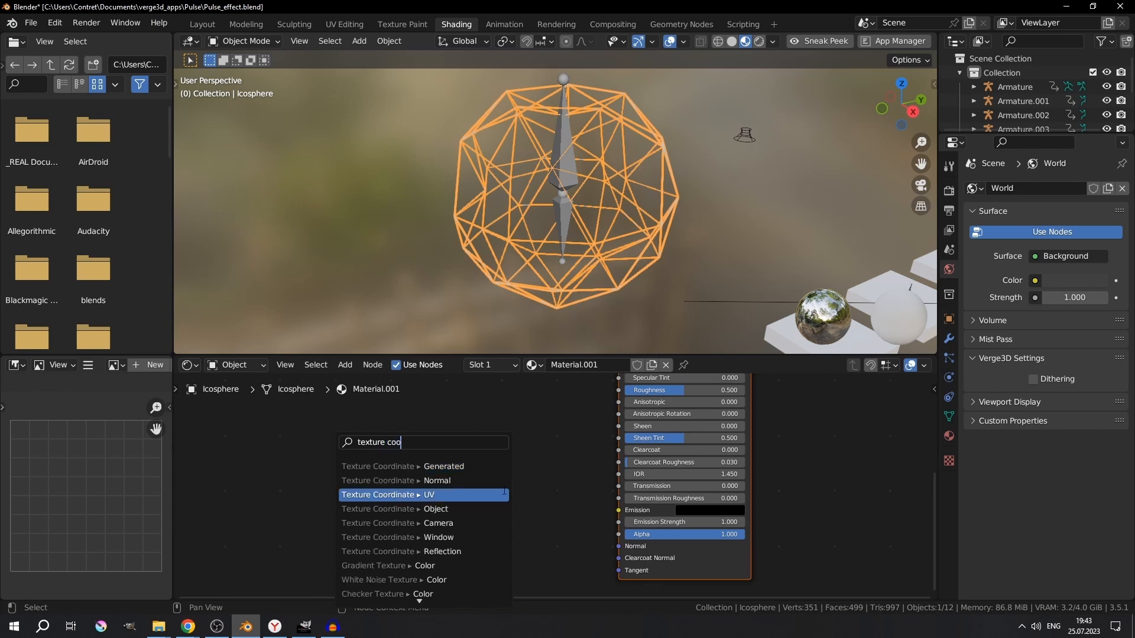
left_click(458, 466)
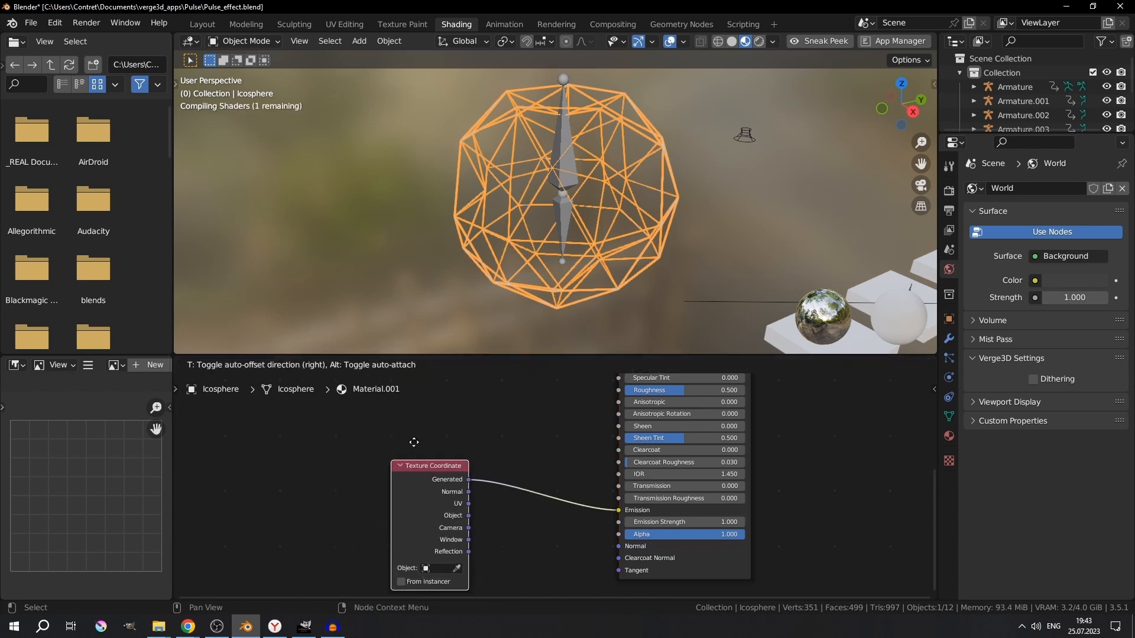
Show the viewport in rendered shading and set the icosphere material's Emission Strength to 17
mouse_move(629, 175)
middle_mouse_down()
mouse_move(534, 180)
mouse_move(566, 193)
mouse_move(707, 173)
mouse_move(576, 204)
mouse_move(608, 206)
middle_mouse_up()
key("alt+a")
scroll(577, 204, "up", 2)
key("z")
key("6")
key("z")
key("6")
mouse_move(597, 159)
middle_mouse_down()
mouse_move(583, 200)
mouse_move(479, 168)
mouse_move(445, 220)
mouse_move(581, 203)
middle_mouse_up()
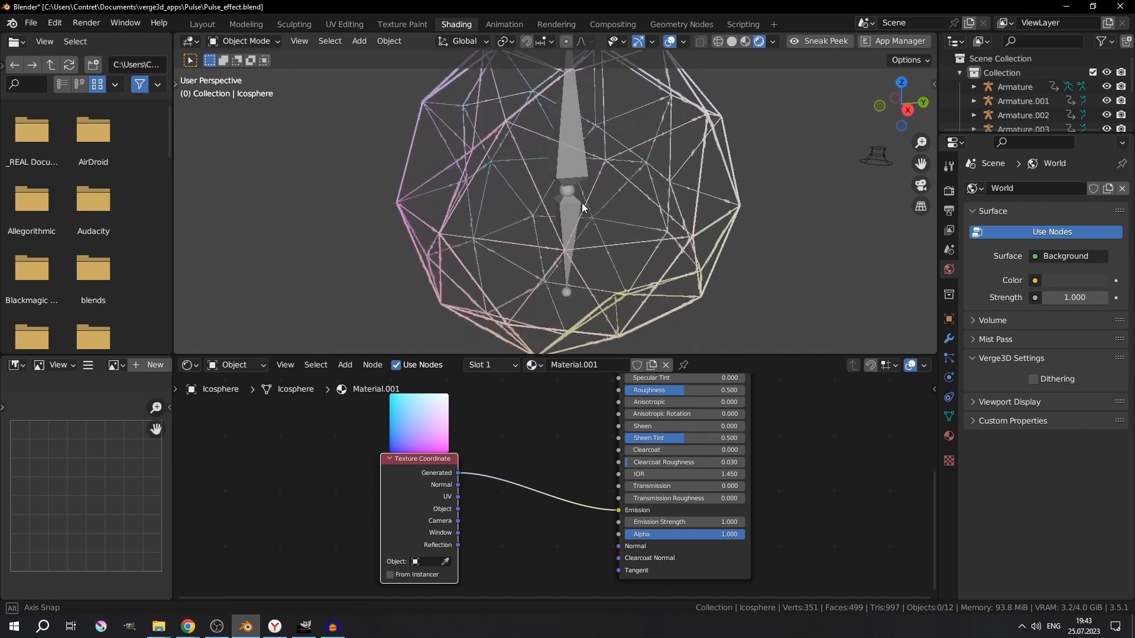
scroll(555, 486, "up", 2)
left_click_drag(732, 535, 760, 535)
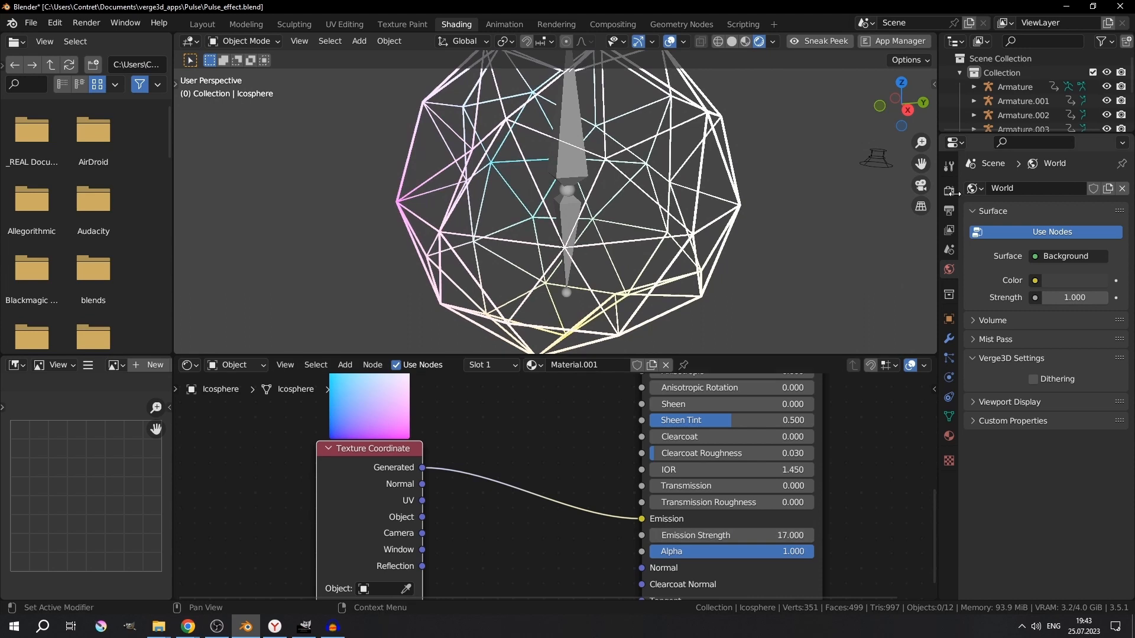
Enable Bloom in the Eevee render settings and view the glowing icosphere
left_click(948, 190)
left_click(983, 305)
scroll(729, 256, "down", 3)
middle_click_drag(729, 255, 798, 265)
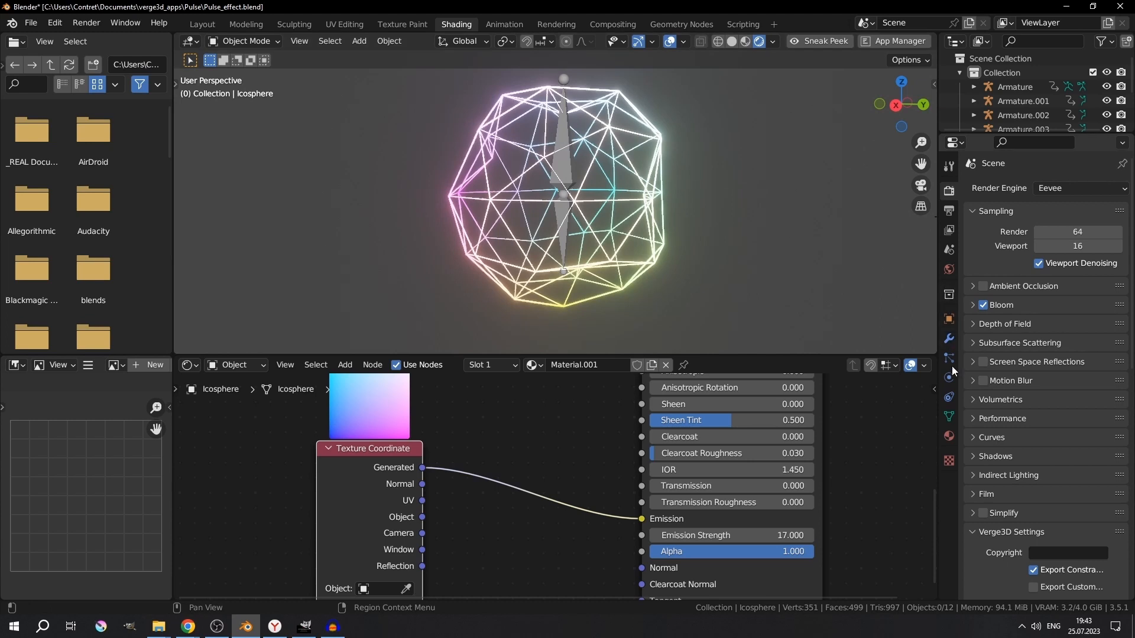
Turn on the Use HDR Rendering option in the scene's Verge3D settings
scroll(1004, 338, "down", 8)
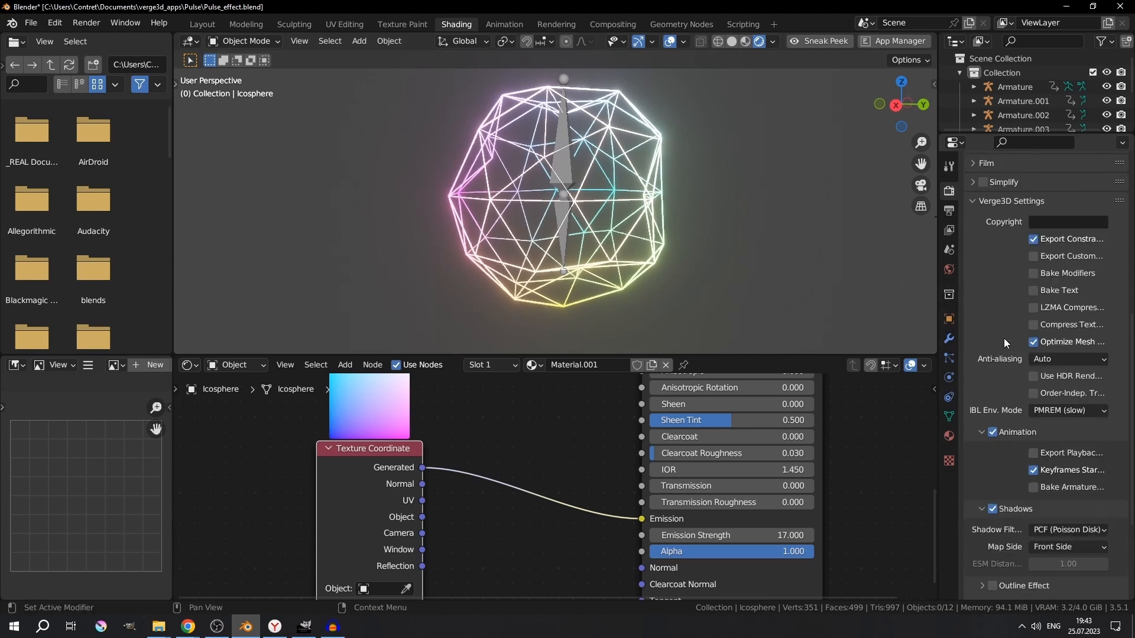
scroll(1004, 338, "down", 1)
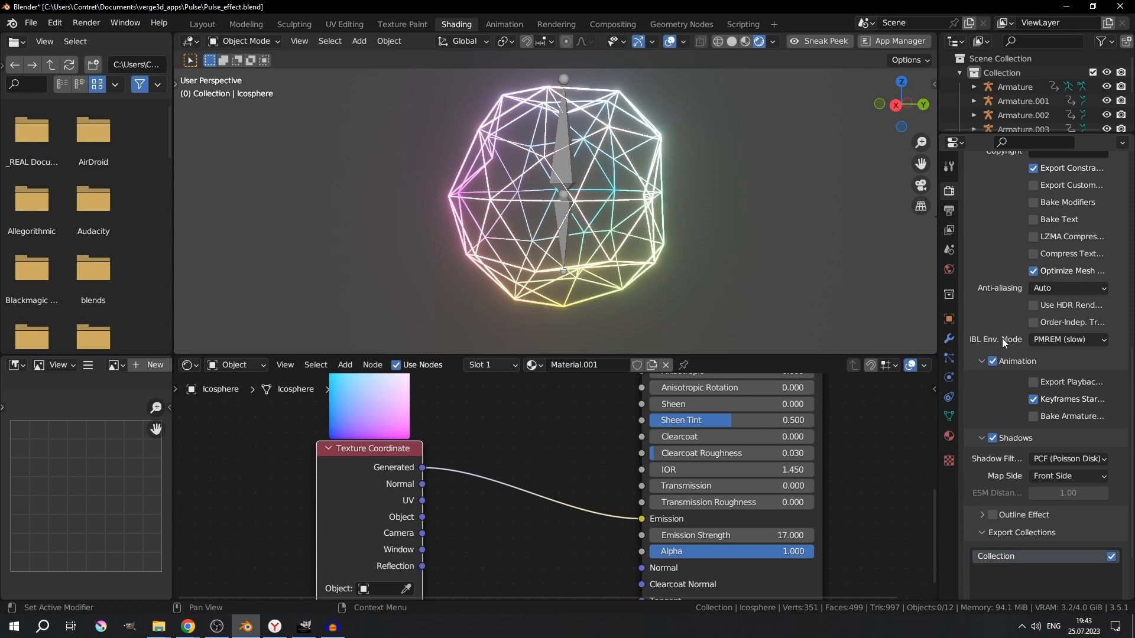
left_click(1037, 307)
Give the first cube, nearest the star, a new material with a red emission colour
scroll(532, 256, "down", 6)
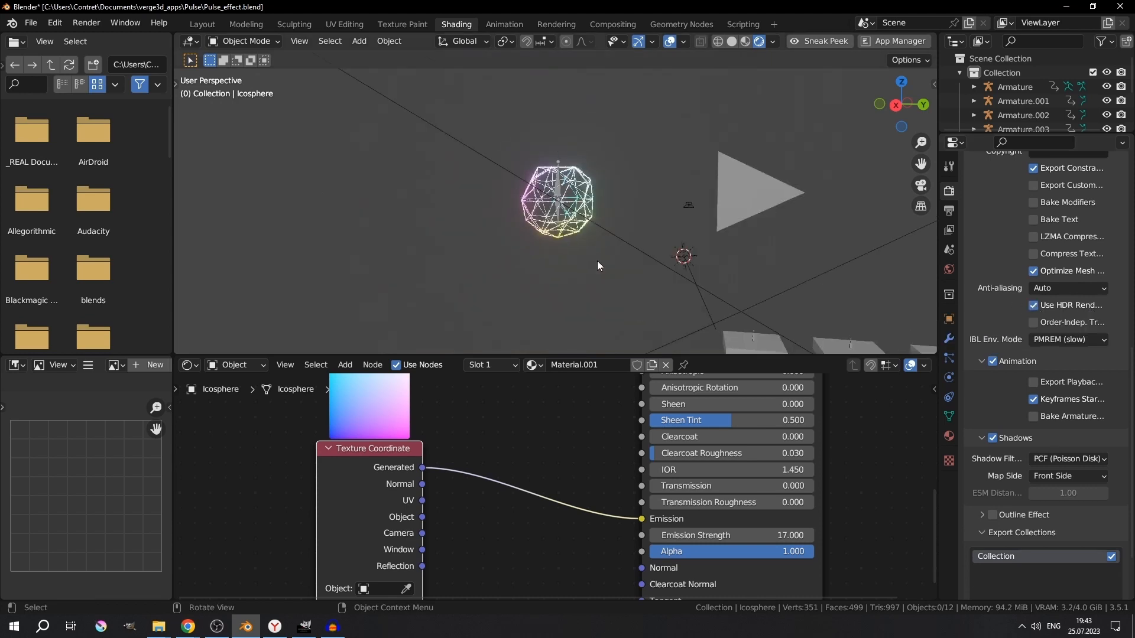
scroll(626, 267, "down", 4)
middle_click_drag(615, 257, 507, 194, "shift")
scroll(607, 300, "up", 4)
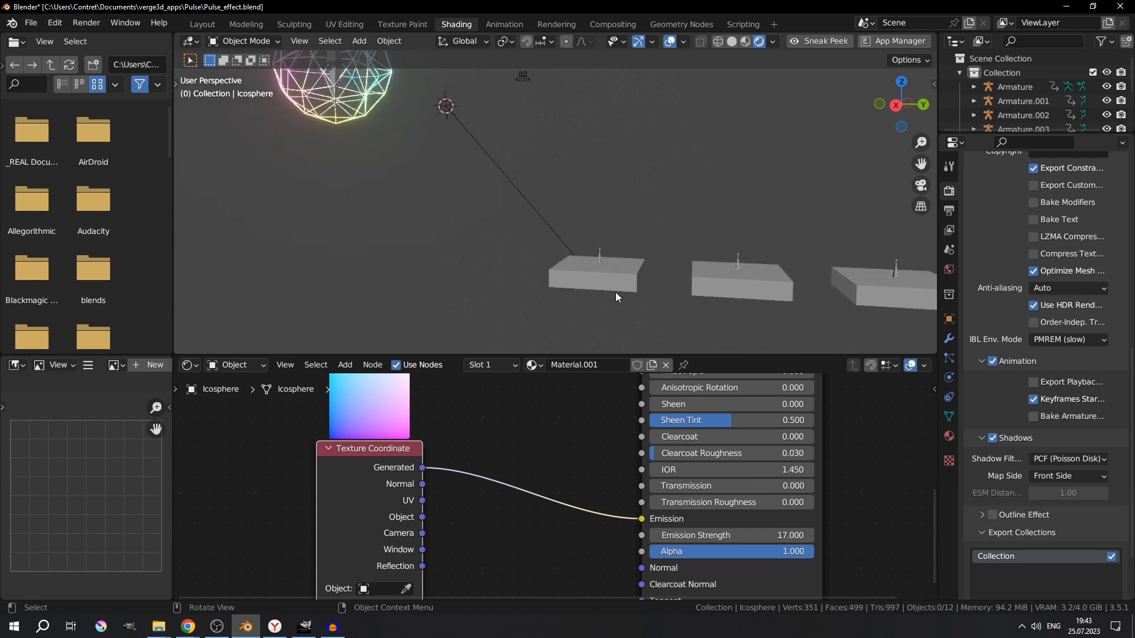
left_click(613, 287)
scroll(615, 290, "down", 1)
scroll(670, 525, "down", 2)
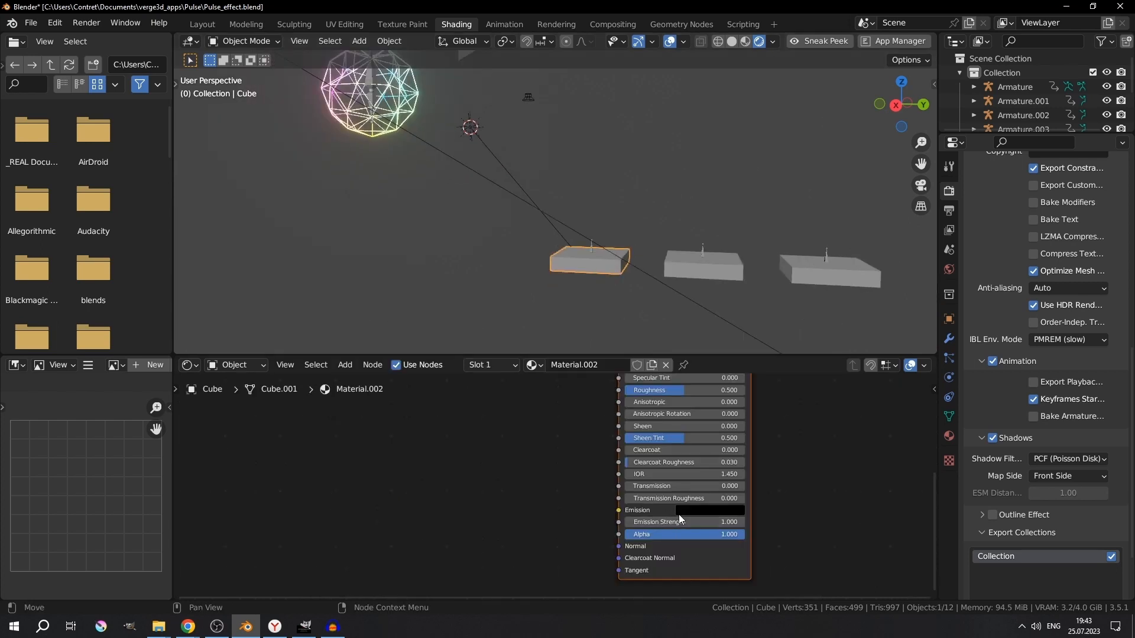
scroll(678, 514, "up", 1)
left_click(736, 516)
left_click(743, 397)
Give the middle cube a new material with a bright blue emission colour
left_click(709, 268)
mouse_move(743, 398)
left_mouse_down()
mouse_move(750, 422)
mouse_move(807, 328)
left_mouse_up()
left_click(588, 364)
left_click(736, 514)
left_click(785, 341)
Give the third cube a new material with a bright green emission colour
left_click(829, 272)
left_click(591, 365)
left_click(735, 514)
left_click_drag(807, 414, 807, 328)
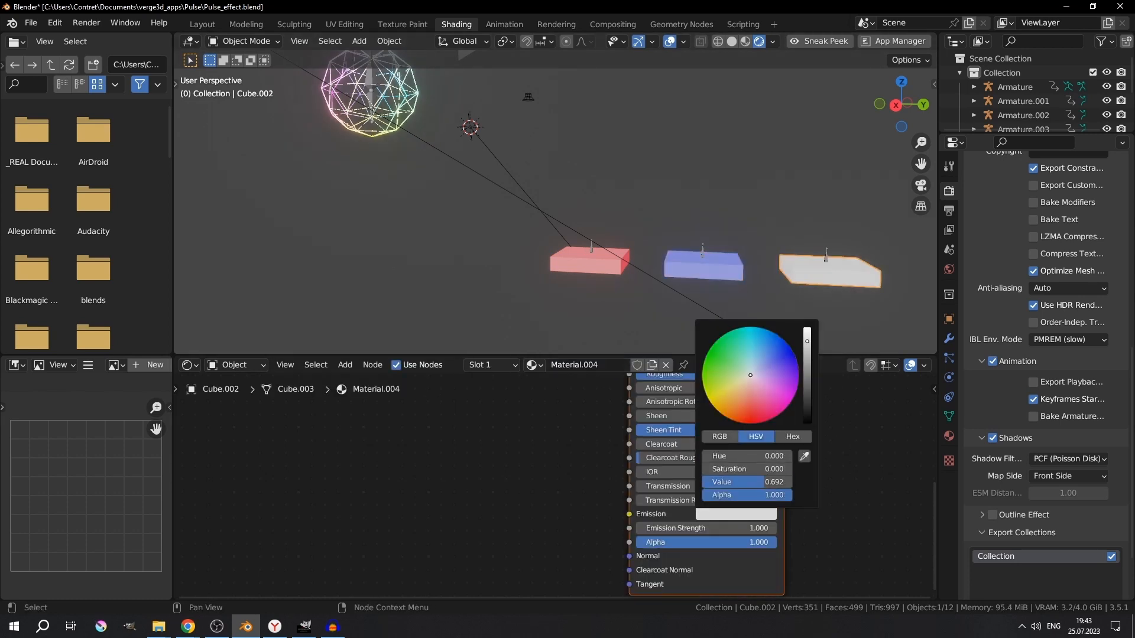
left_click(709, 350)
Darken the world background colour to near black and view the scene through the camera
scroll(438, 218, "down", 4)
scroll(449, 213, "up", 1)
middle_click_drag(559, 154, 562, 189)
left_click(580, 123)
left_click(594, 233)
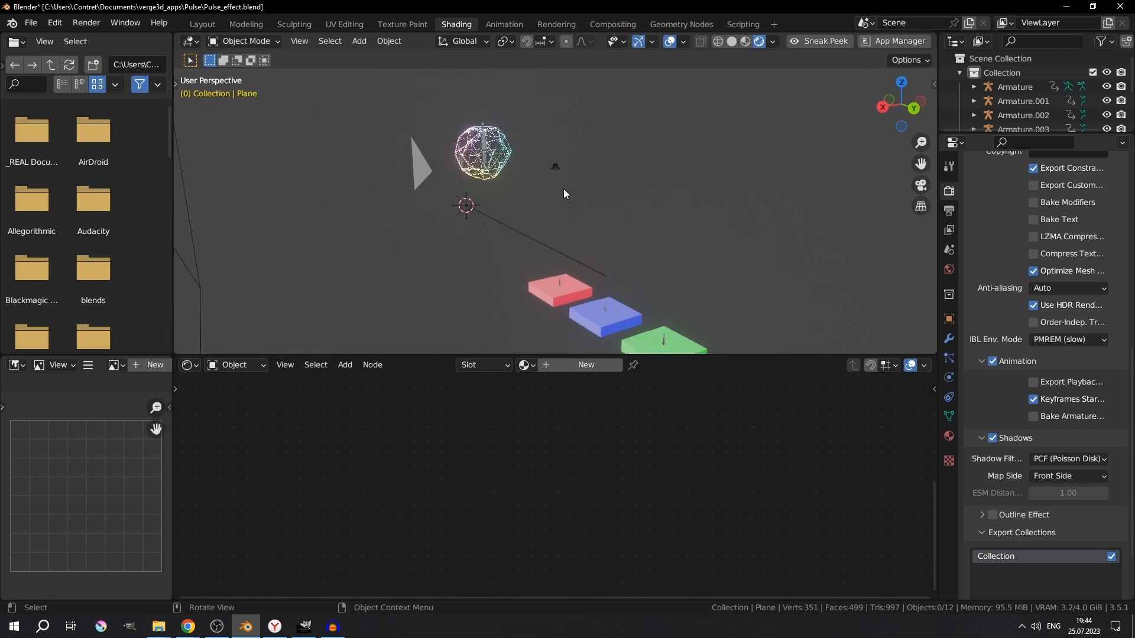
left_click(949, 271)
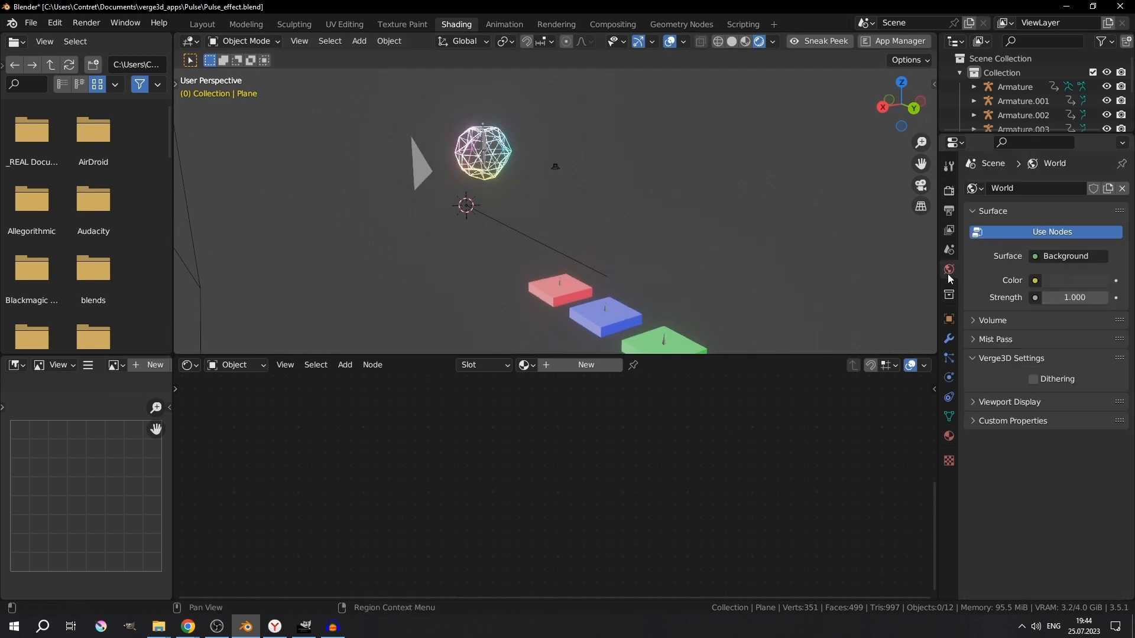
left_click(1079, 285)
left_click_drag(1094, 162, 1095, 174)
middle_click_drag(497, 178, 543, 177)
key("KP_0")
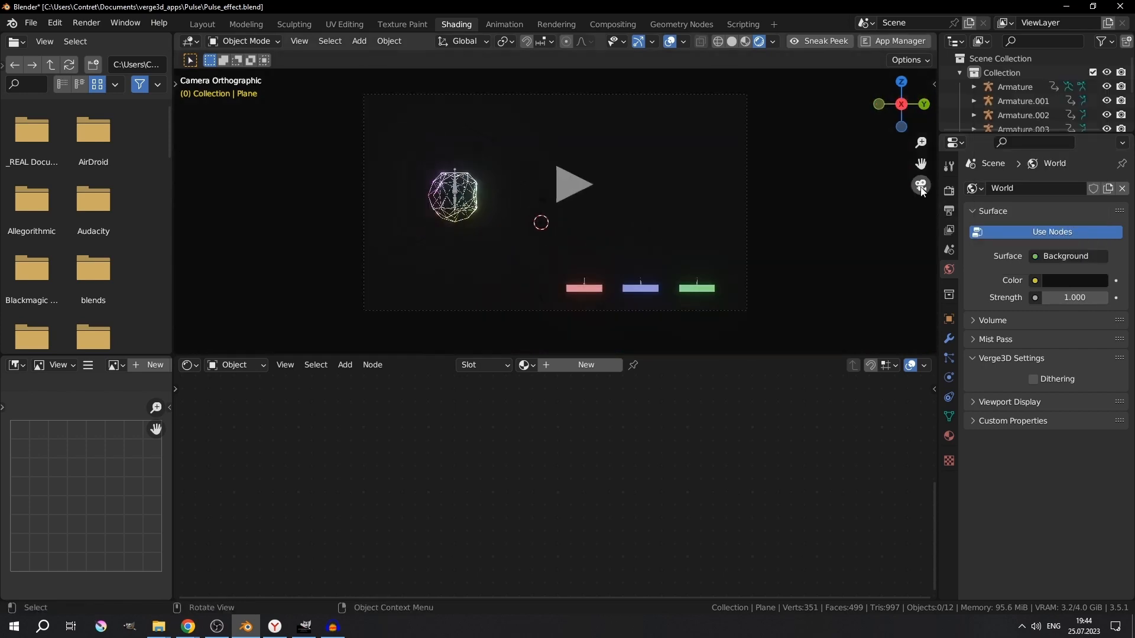
Select the triangle and play back the animation in the rendered camera view
left_click(559, 188)
key("space")
scroll(582, 236, "up", 3)
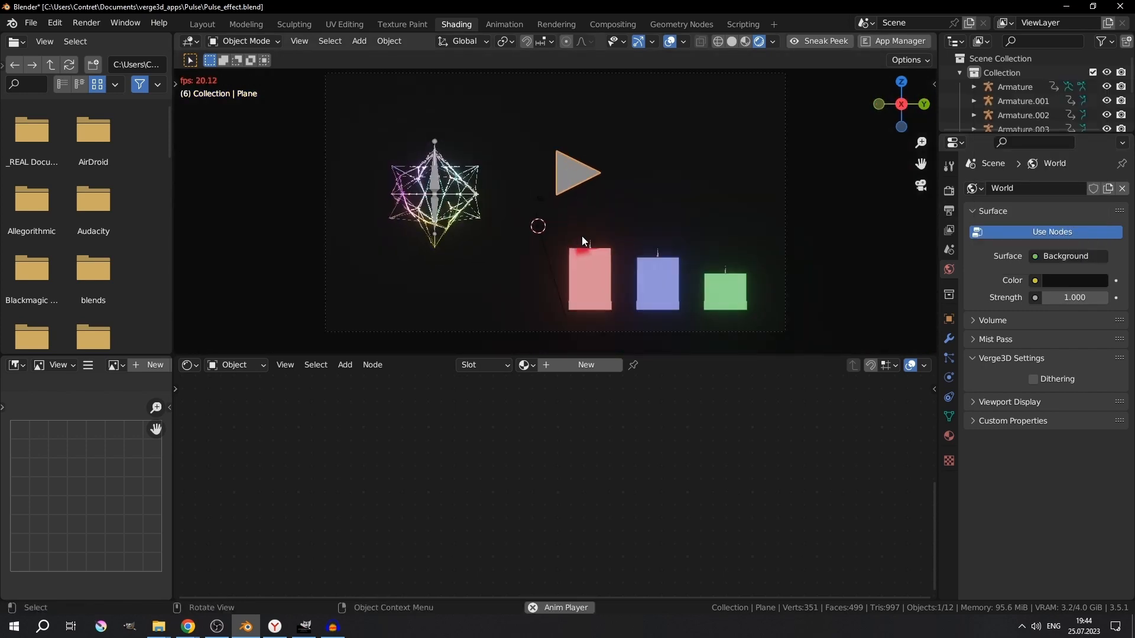
key("space")
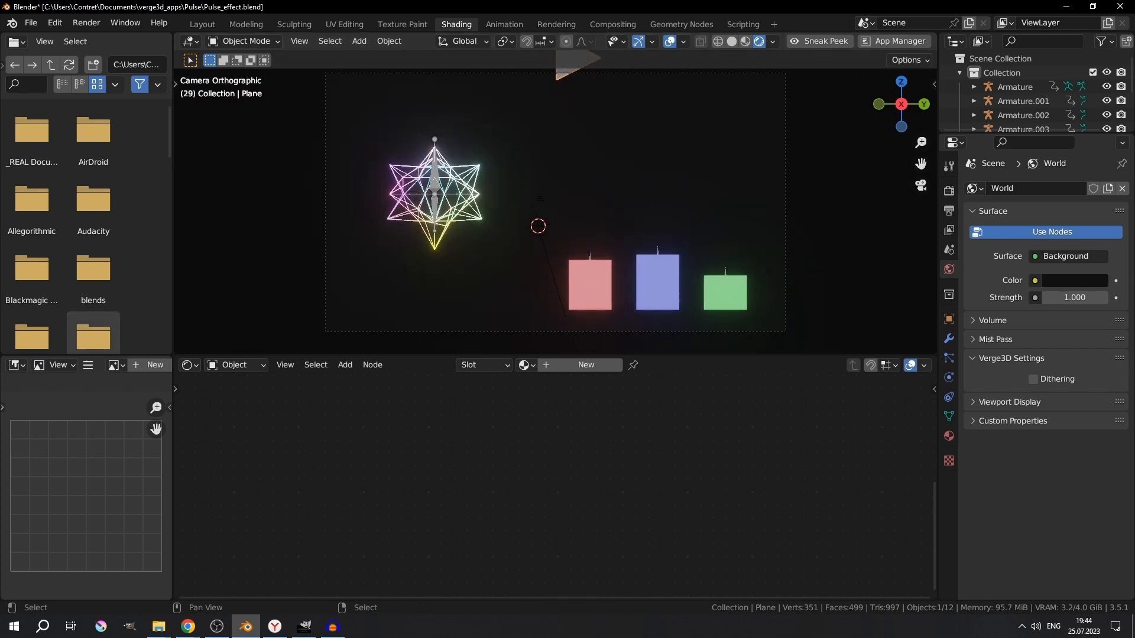
Rename the star's armature discoball_arm
scroll(483, 179, "up", 2)
left_click(382, 113)
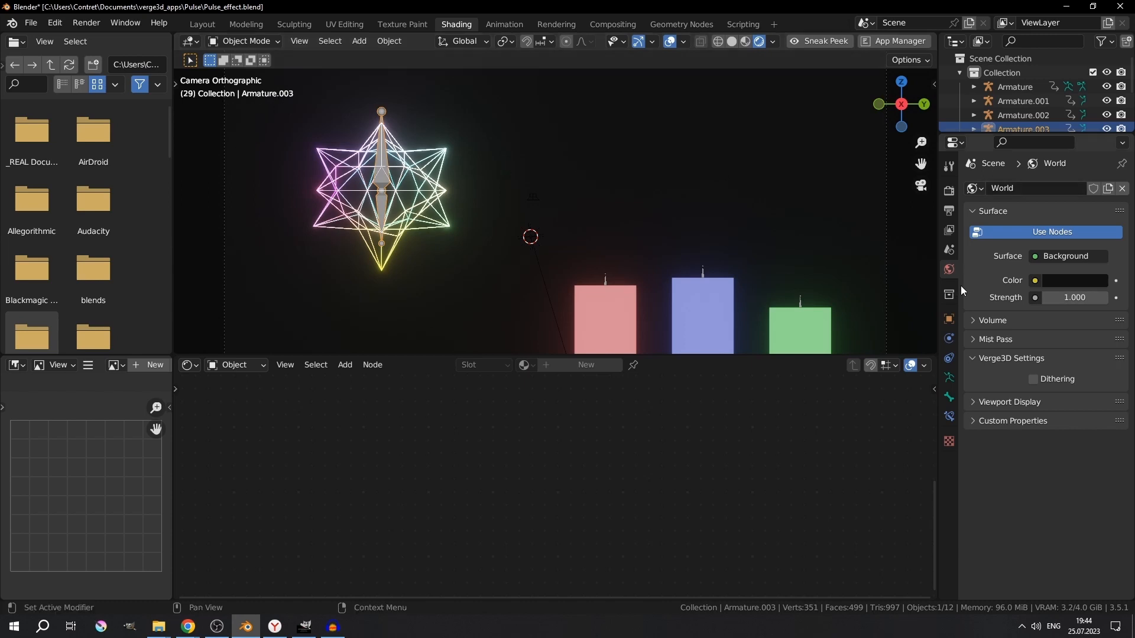
left_click(948, 319)
double_click(1028, 188)
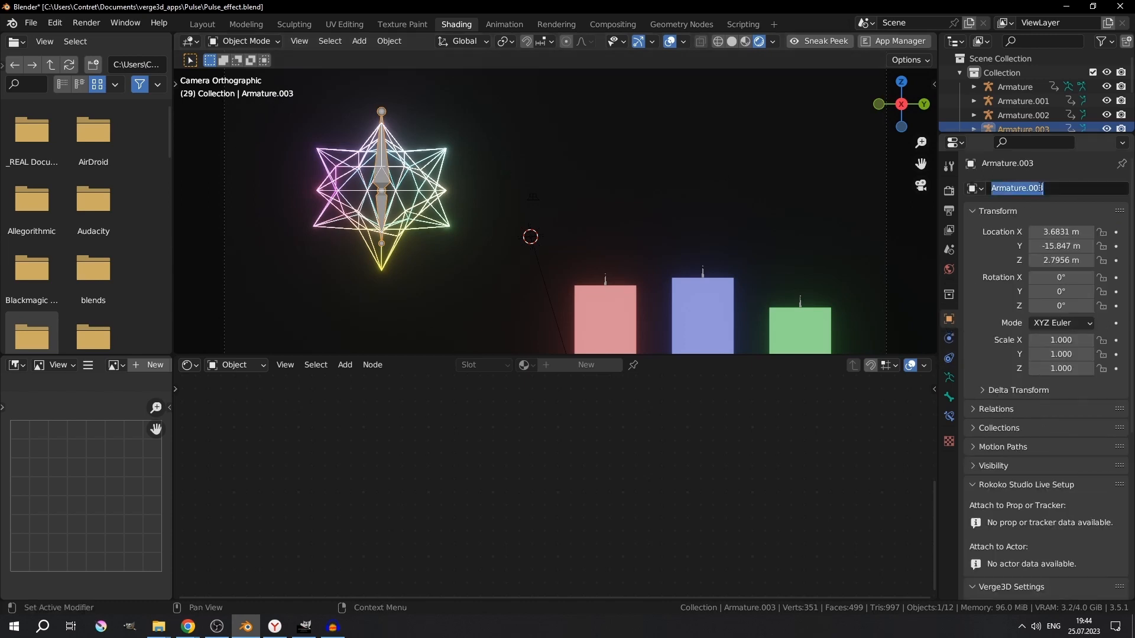
type("disco")
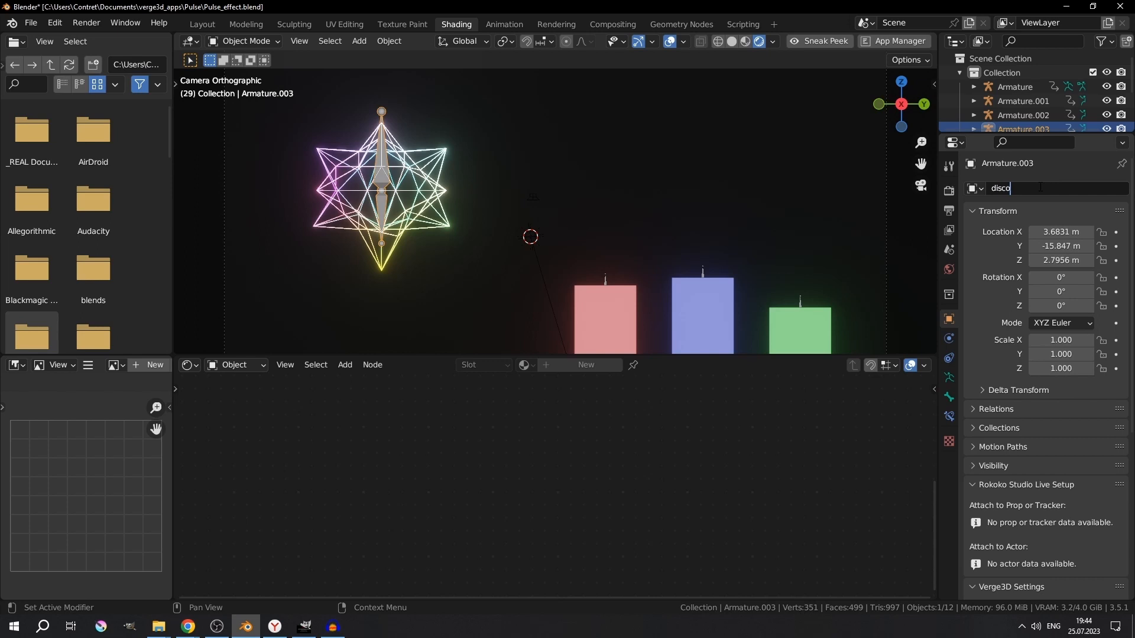
type("ball_arm")
key("Return")
Rename the red cube's armature bass_arm
left_click(606, 277)
left_click(1035, 189)
type("bass_arm")
key("Return")
Rename the blue cube's armature mid_arm
left_click(704, 271)
left_click(1000, 189)
type("mid_arm")
key("Return")
Rename the green cube's armature high_arm
left_click(800, 300)
left_click(1014, 188)
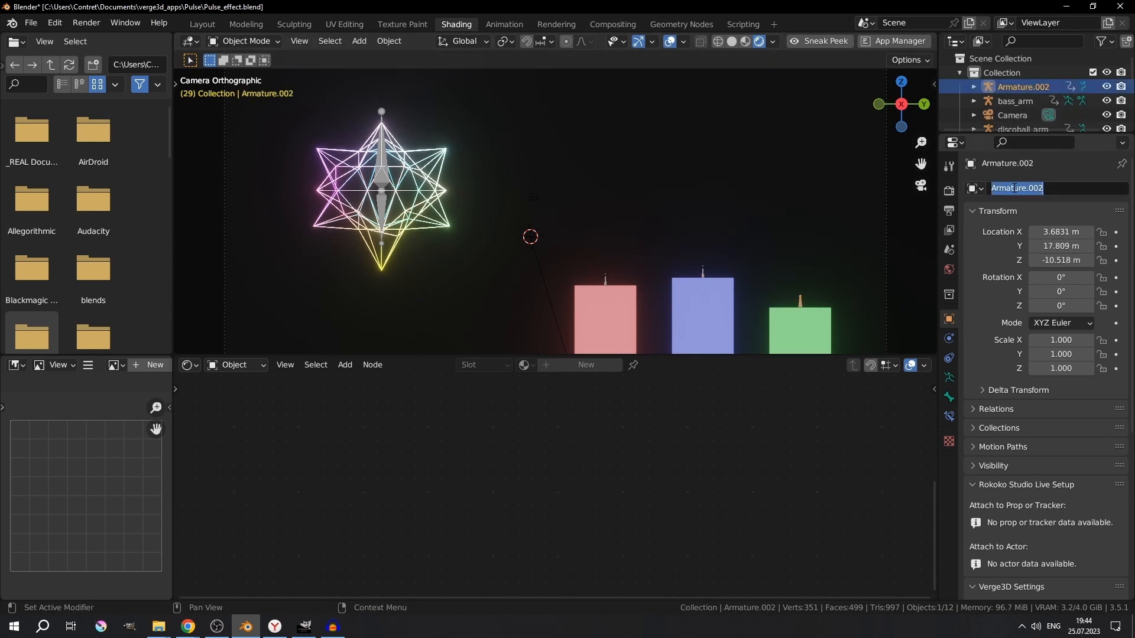
type("tr")
type("gh_arm")
key("Return")
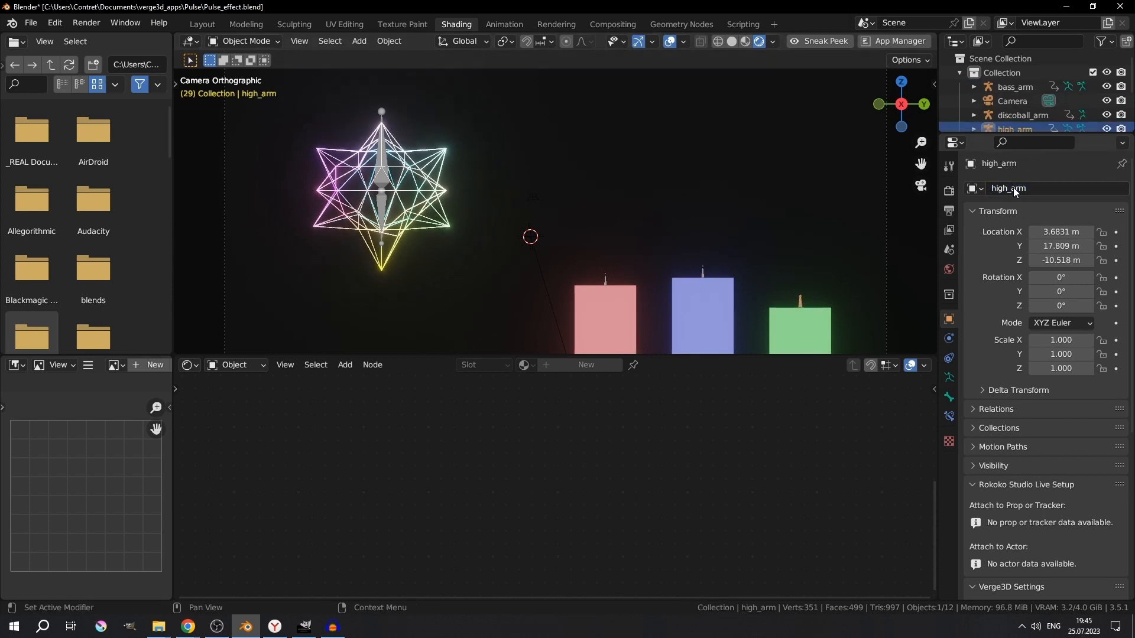
Rename the triangle plane Playbttn
scroll(705, 224, "down", 2)
left_click(507, 176)
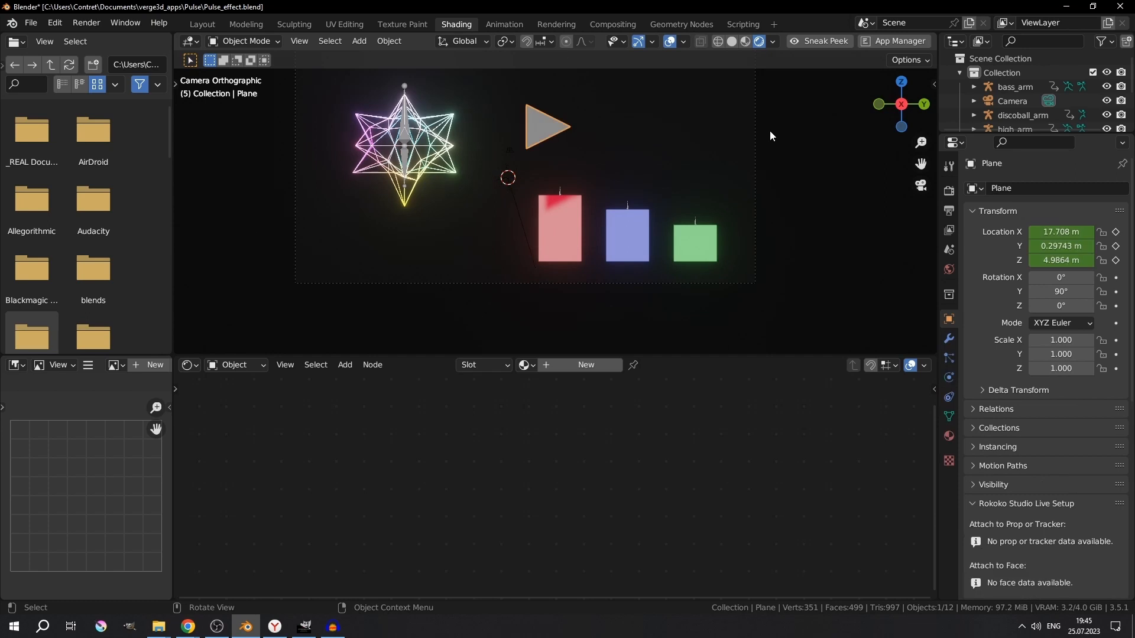
key("Return")
scroll(567, 134, "up", 1)
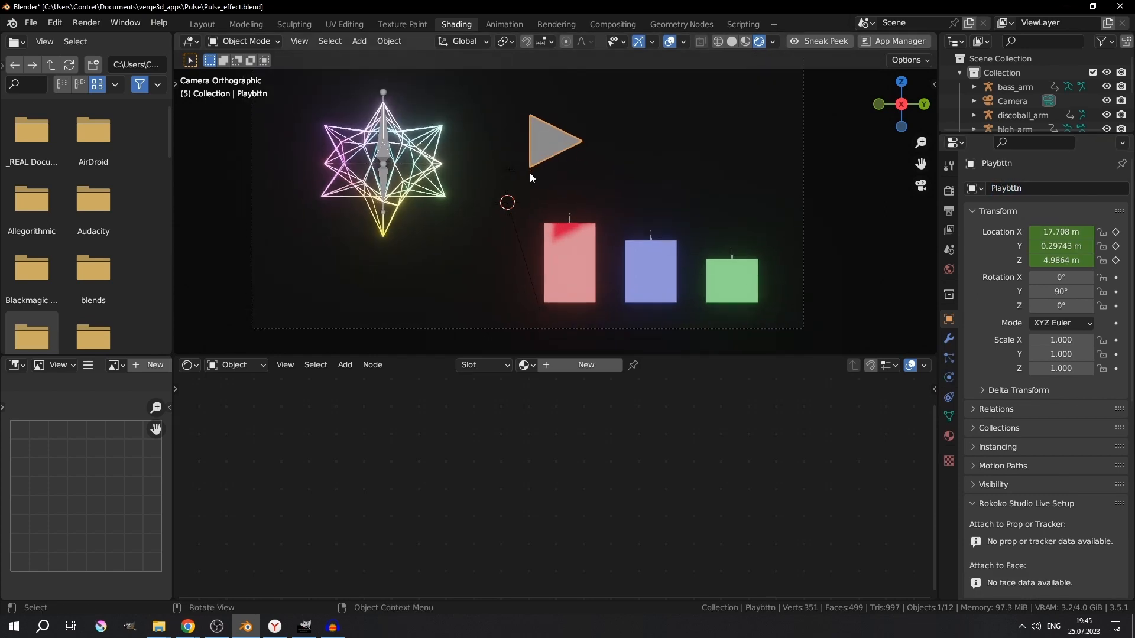
Export the scene as Verge3D glTF, overwriting Pulse Tutorial.gltf in the Pulse Tutorial app folder
scroll(477, 195, "down", 1)
left_click(477, 195)
key("F3")
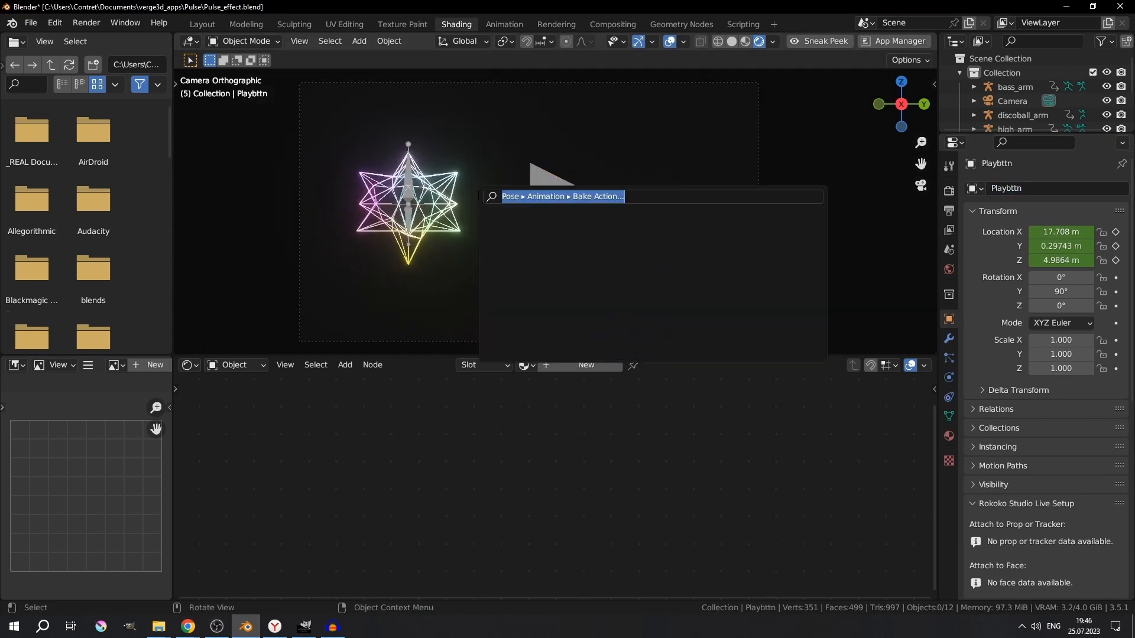
type("verge")
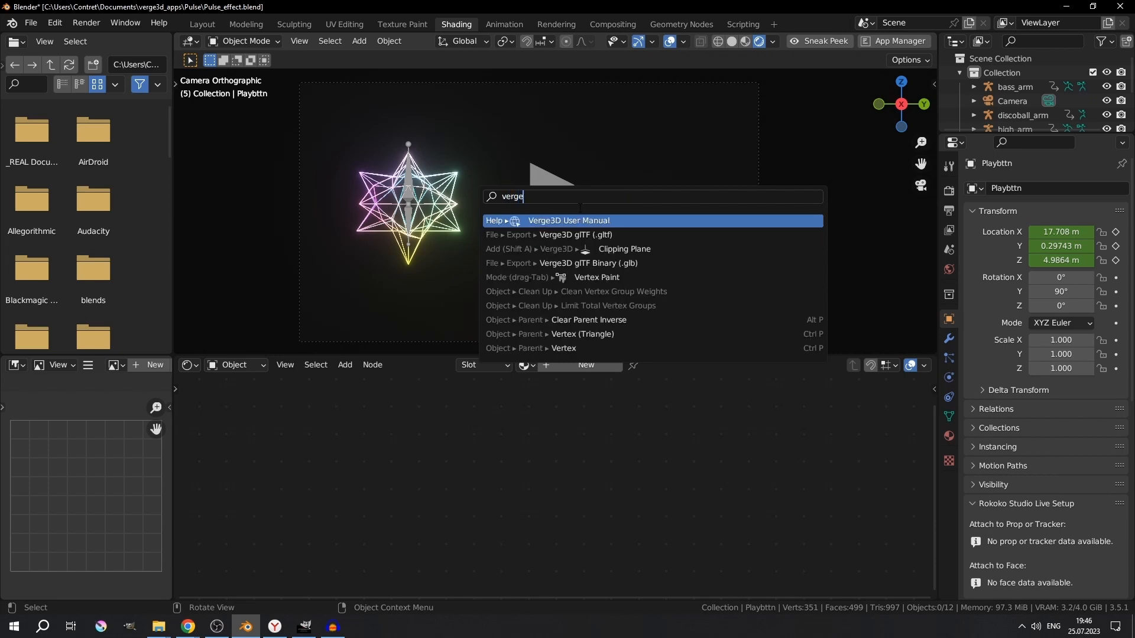
left_click(605, 234)
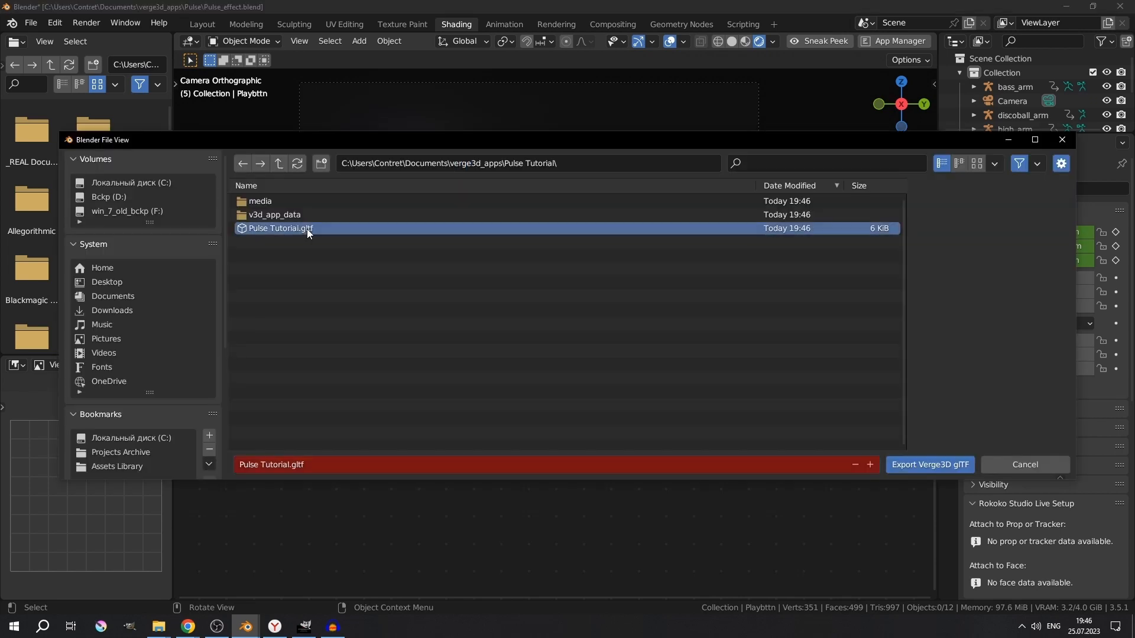
left_click(938, 463)
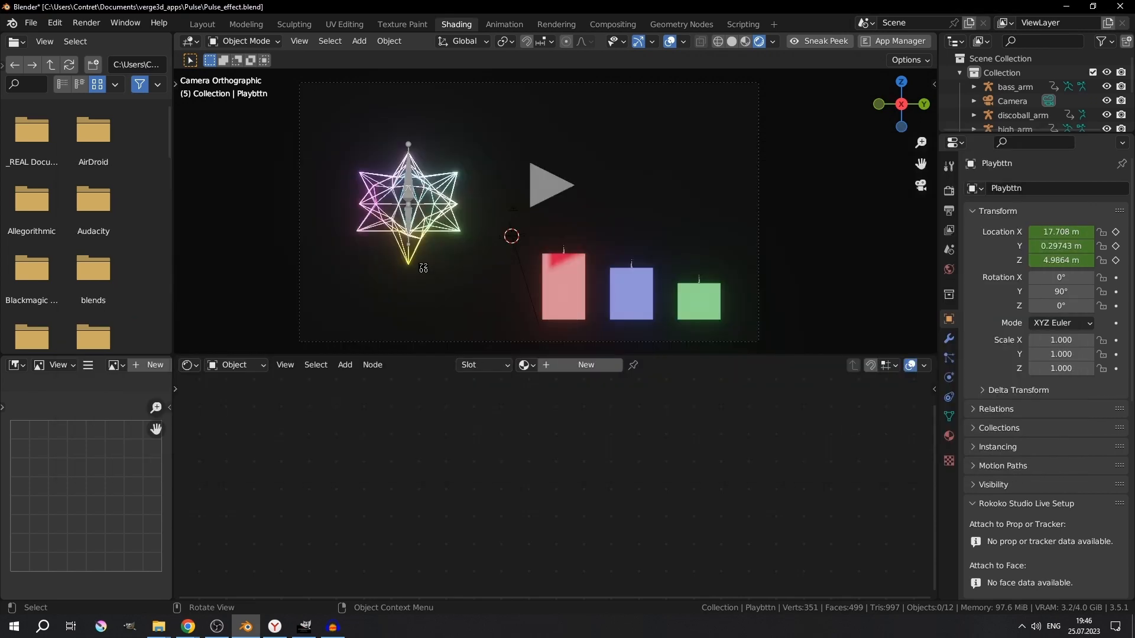
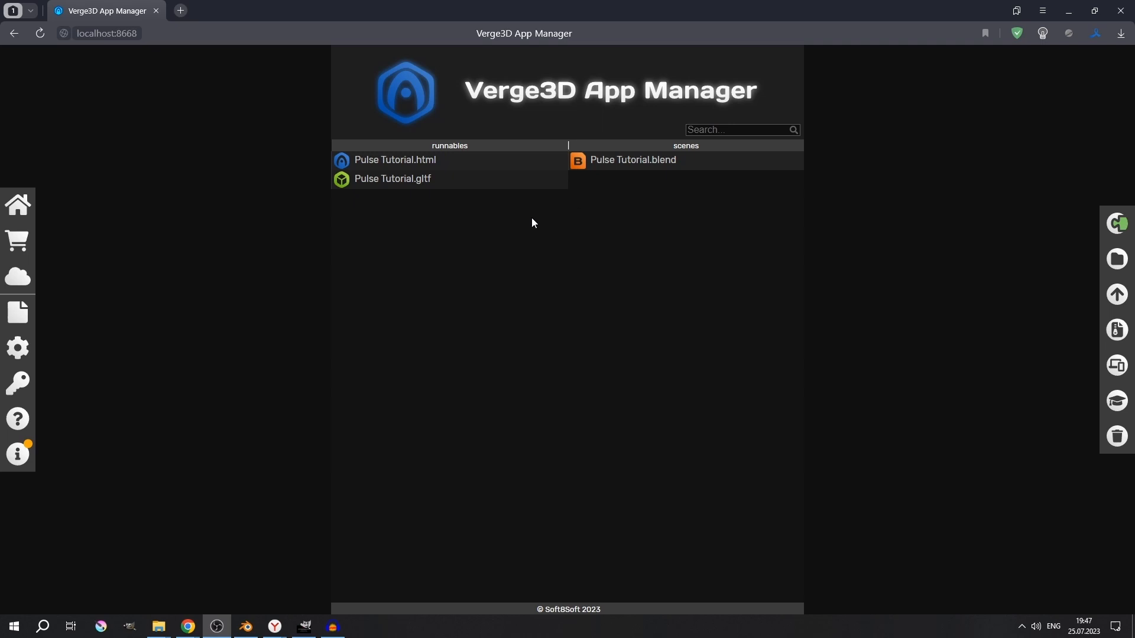
Open the Pulse Tutorial app in the Puzzles editor, add a bloom post-processing puzzle to the workspace and run it
left_click(1118, 223)
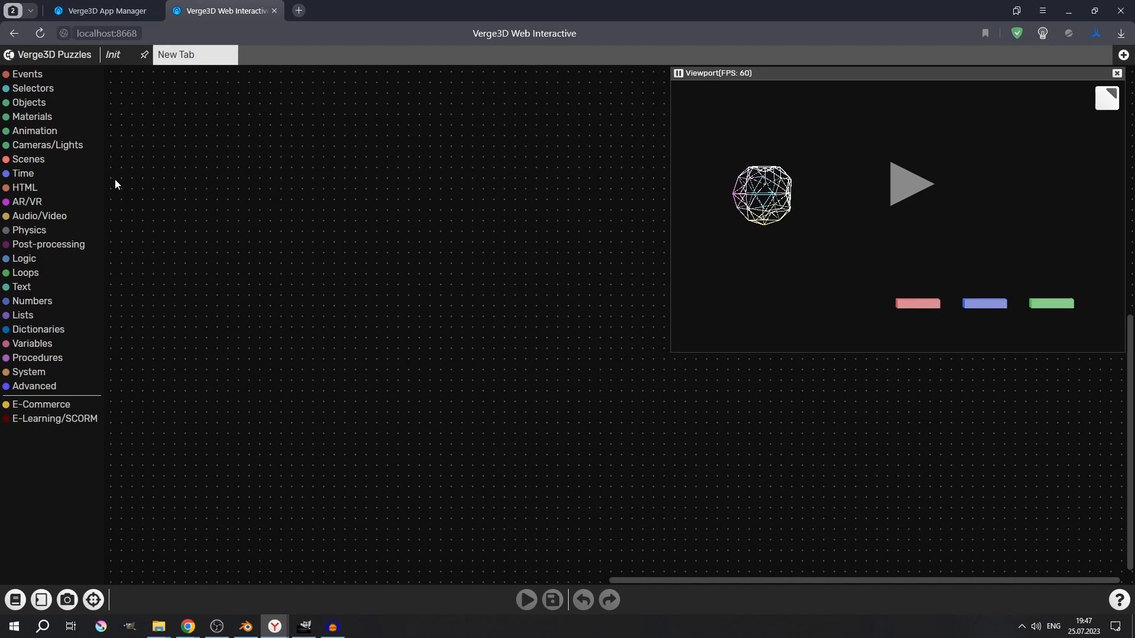
left_click(40, 243)
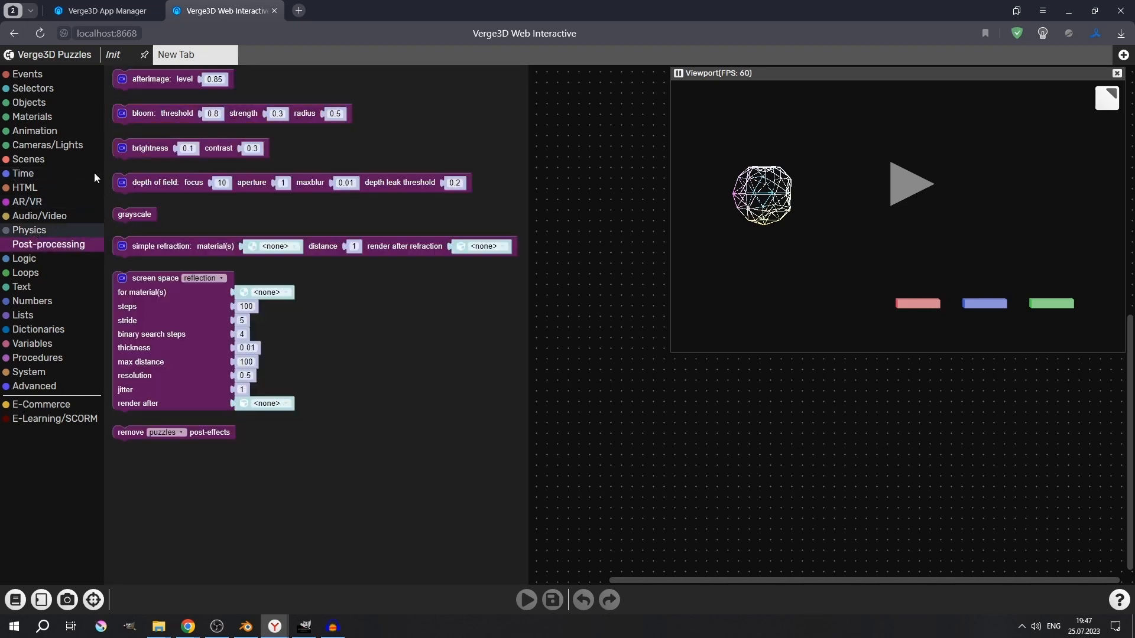
left_click_drag(139, 116, 322, 236)
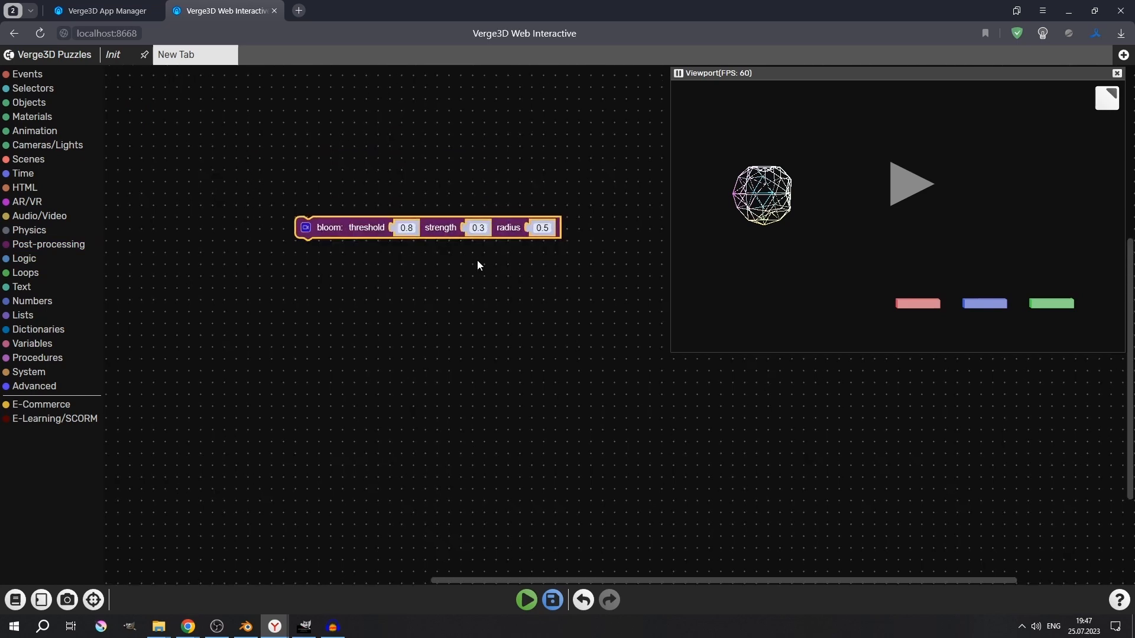
left_click(526, 600)
left_click_drag(446, 275, 414, 363)
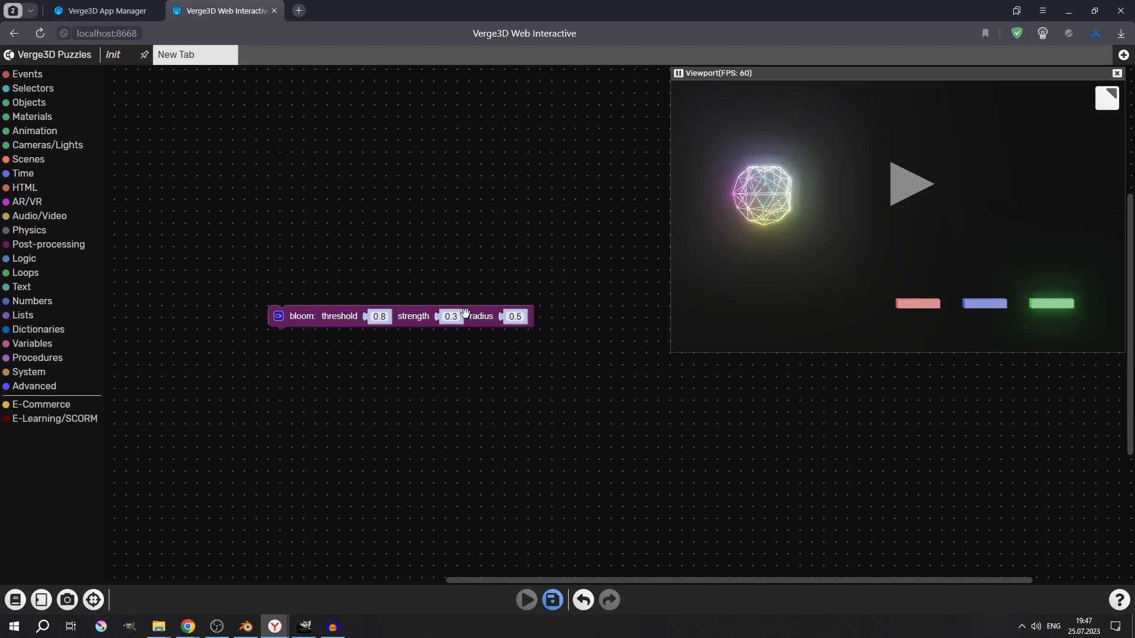
Set the bloom puzzle's threshold to 1, strength to 0.2 and radius to 0.2, and move it lower in the workspace
left_click(379, 316)
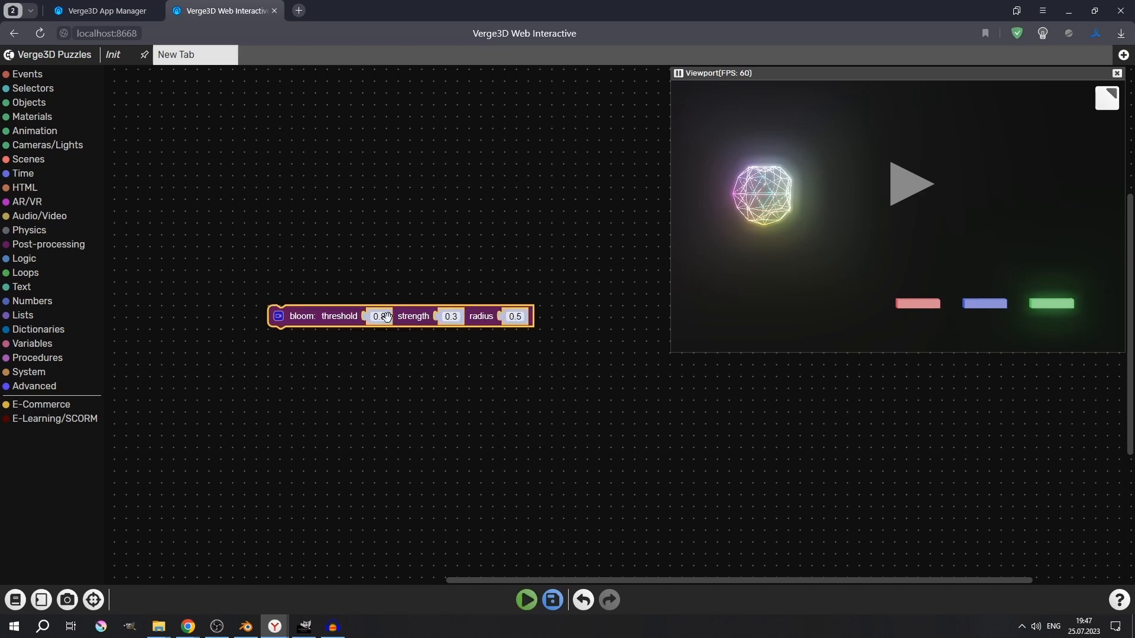
left_click_drag(347, 345, 472, 346)
left_click(443, 316)
left_click(504, 316)
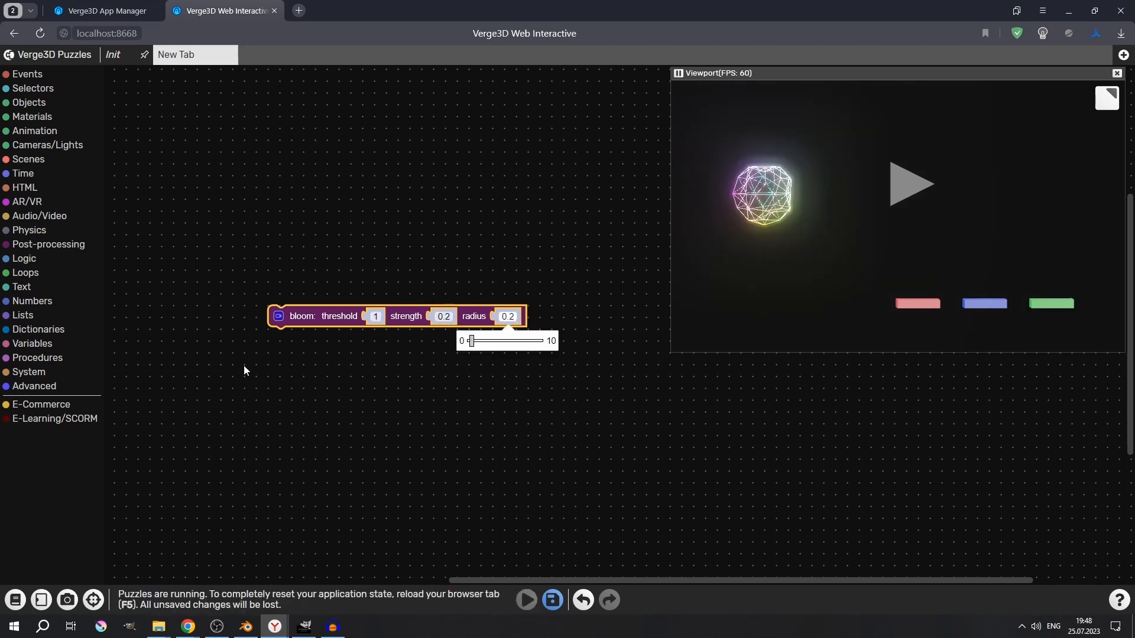
left_click_drag(296, 322, 308, 405)
left_click(239, 272)
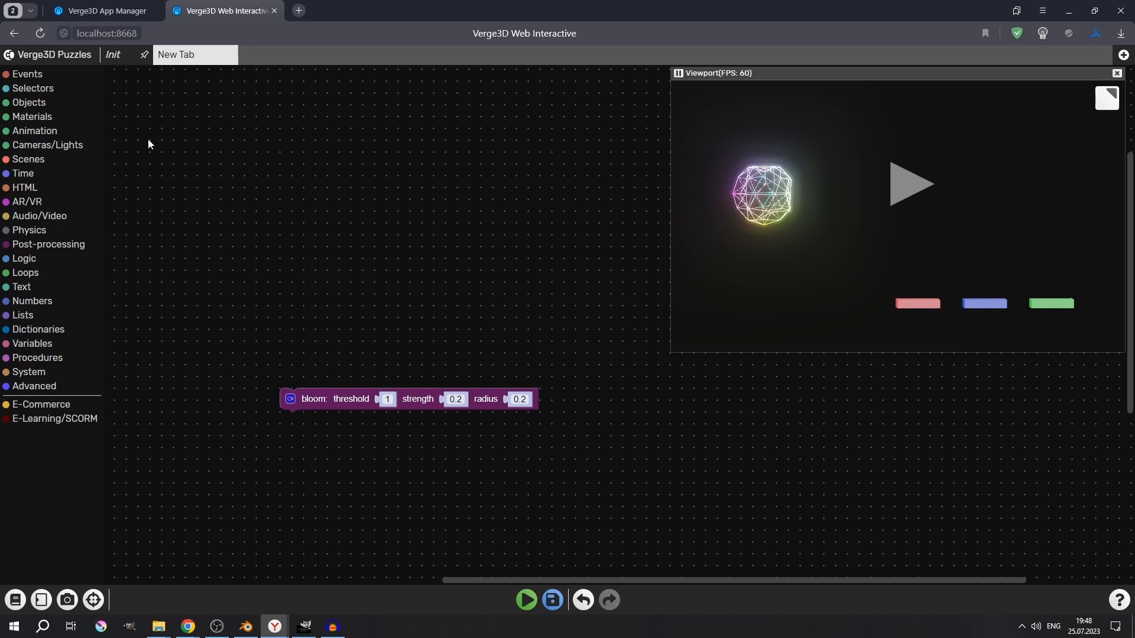
Add a When Clicked event puzzle above the bloom puzzle and assign it to the Playbttn object
left_click_drag(851, 226, 859, 235)
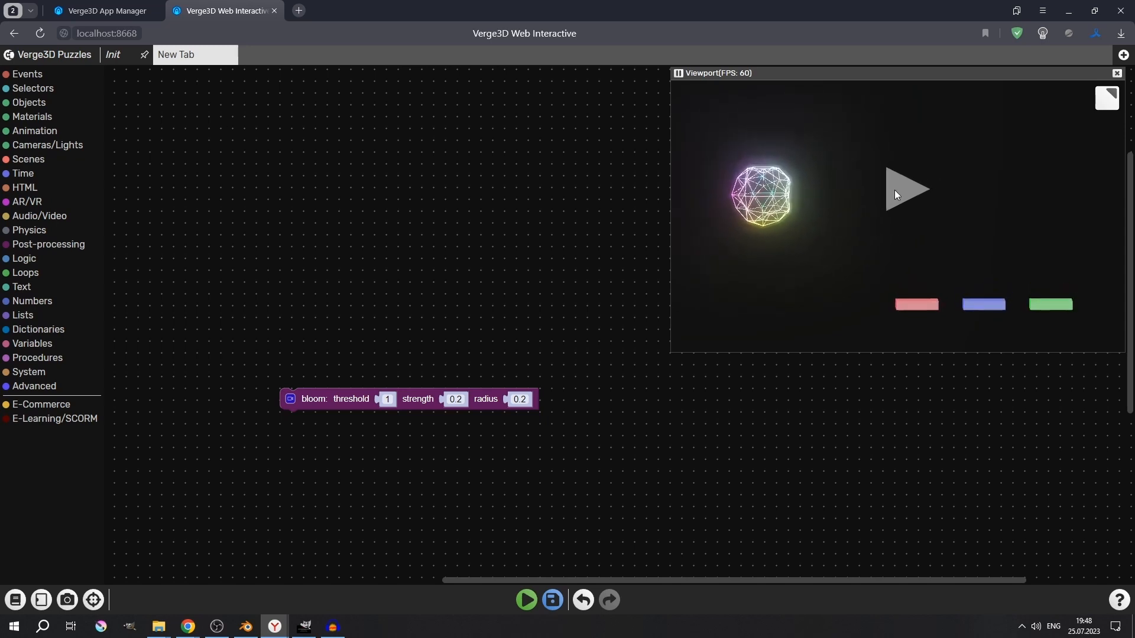
left_click(27, 74)
left_click_drag(177, 96, 379, 201)
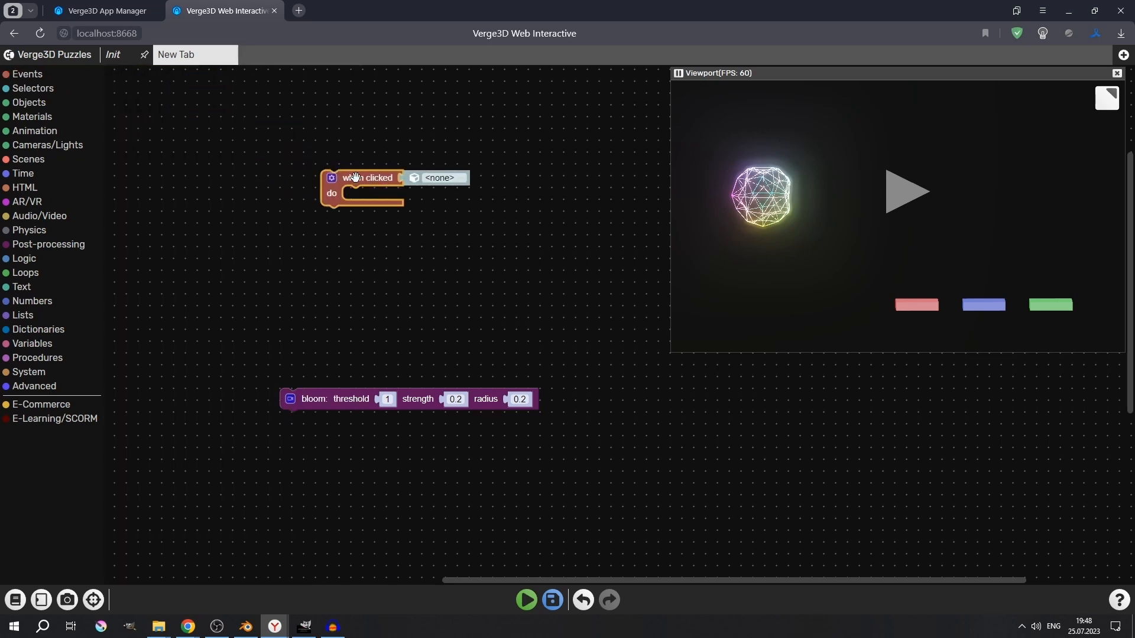
left_click(436, 187)
scroll(440, 355, "down", 3)
scroll(440, 360, "down", 2)
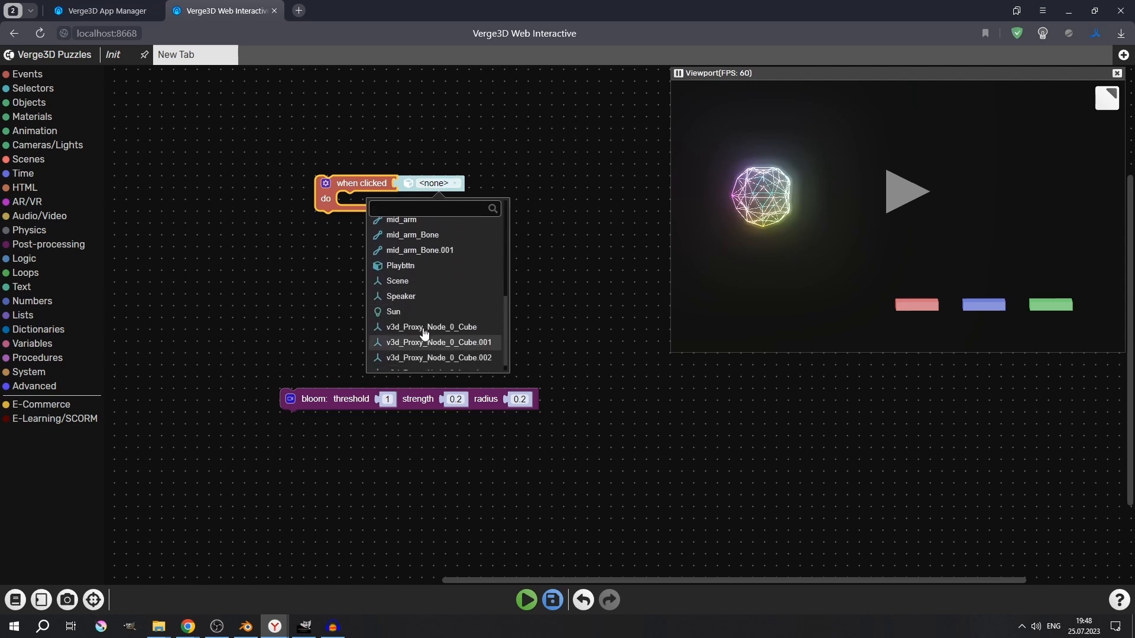
left_click(413, 273)
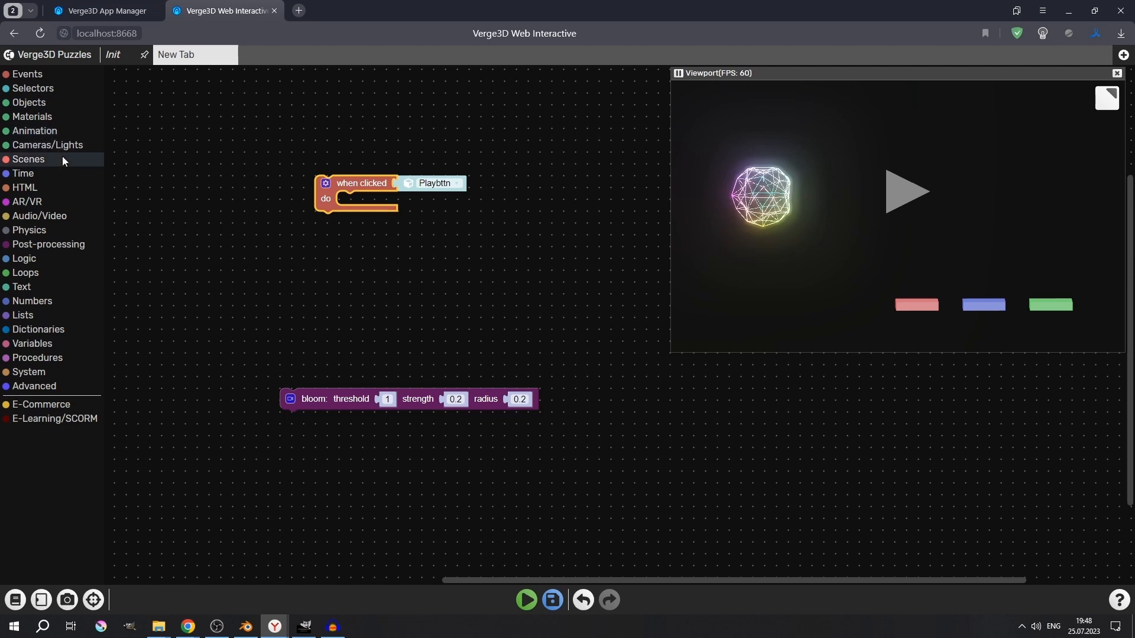
Put a Play Animation puzzle for bass_arm inside the Playbttn click event, leaving its loop mode on auto
left_click(11, 133)
left_click_drag(166, 80, 396, 222)
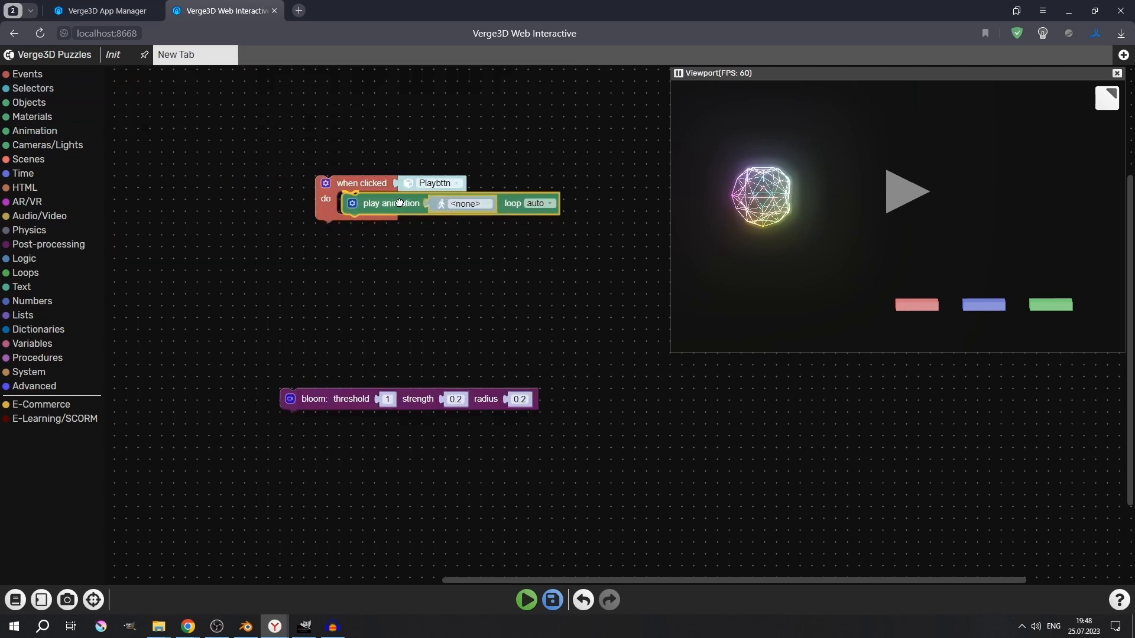
left_click(462, 204)
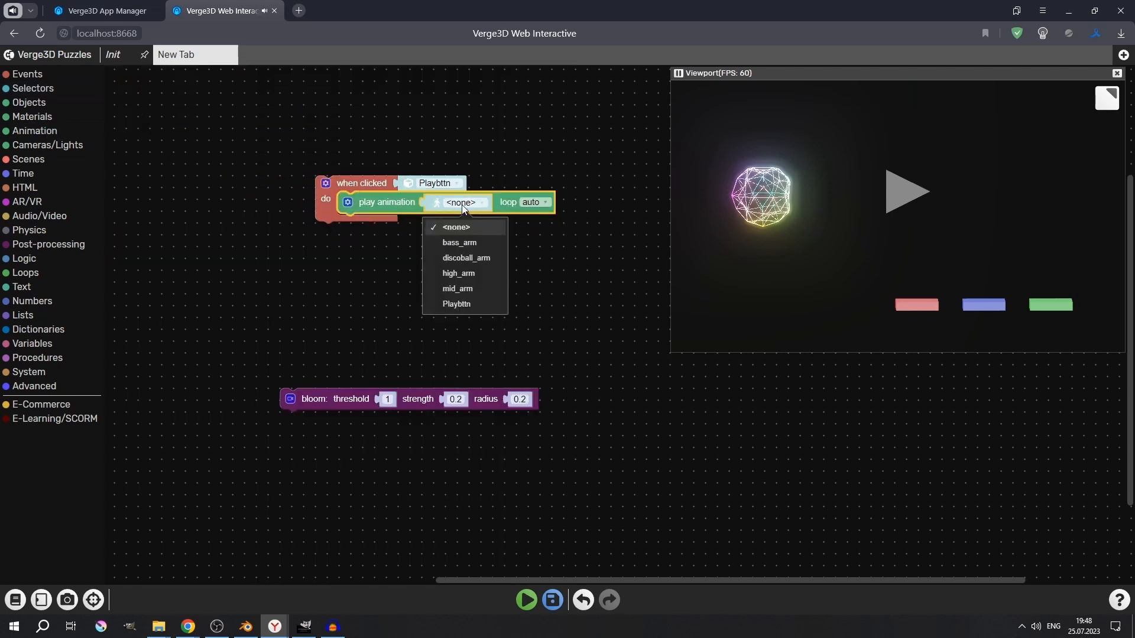
left_click(459, 243)
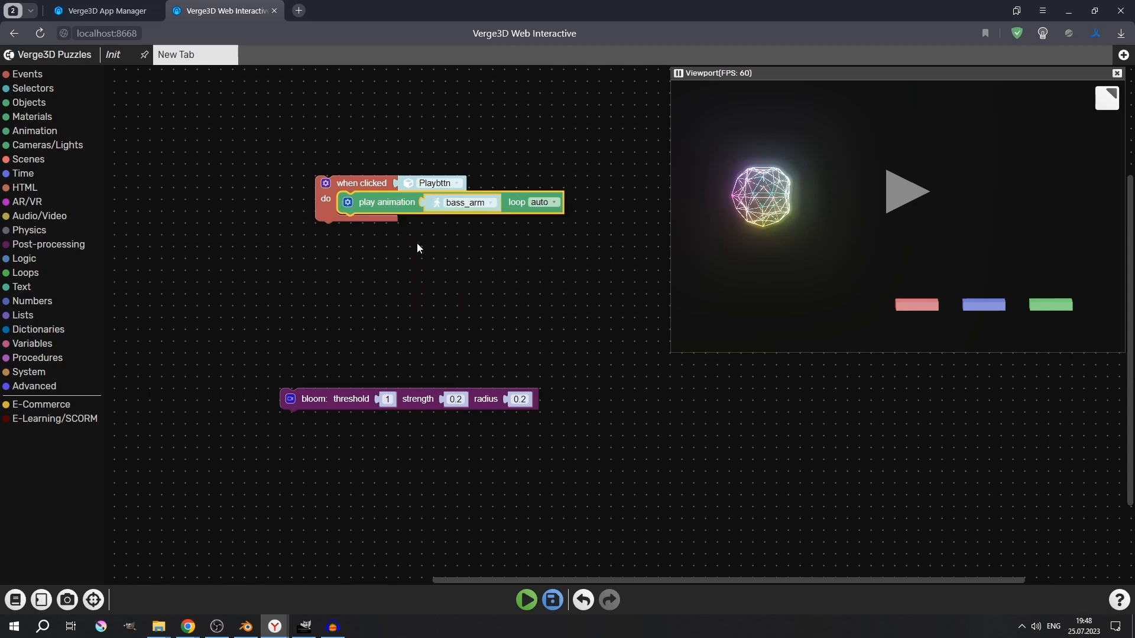
Duplicate the bass_arm Play Animation puzzle, attach the copy below it and set its animation to high_arm
key("ctrl+c")
key("ctrl+v")
left_click_drag(559, 361, 384, 227)
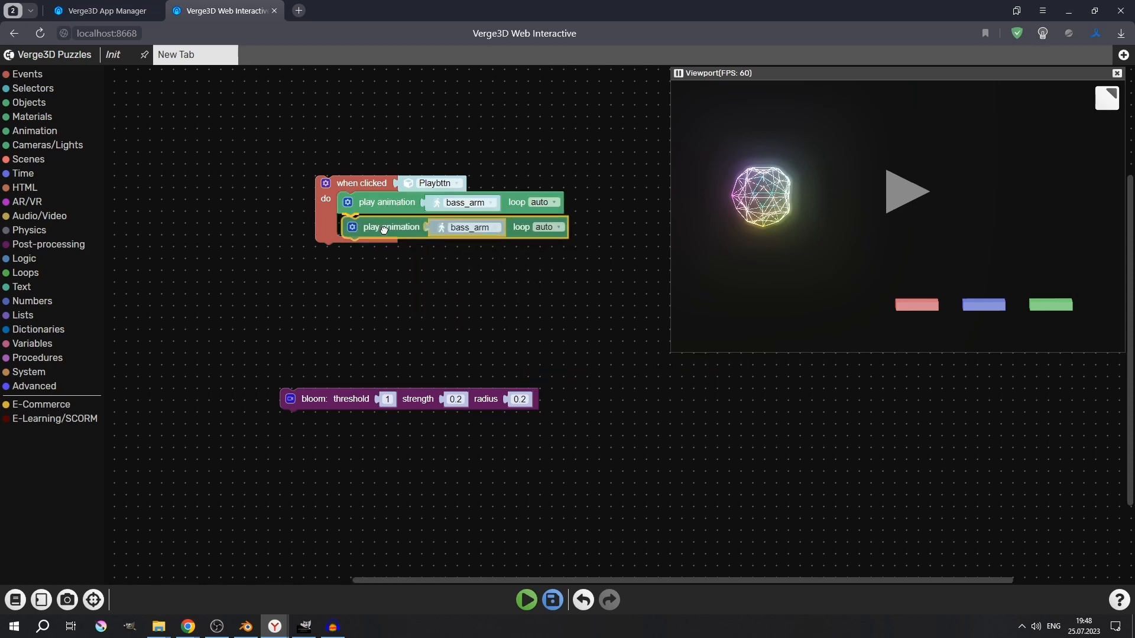
left_click(480, 230)
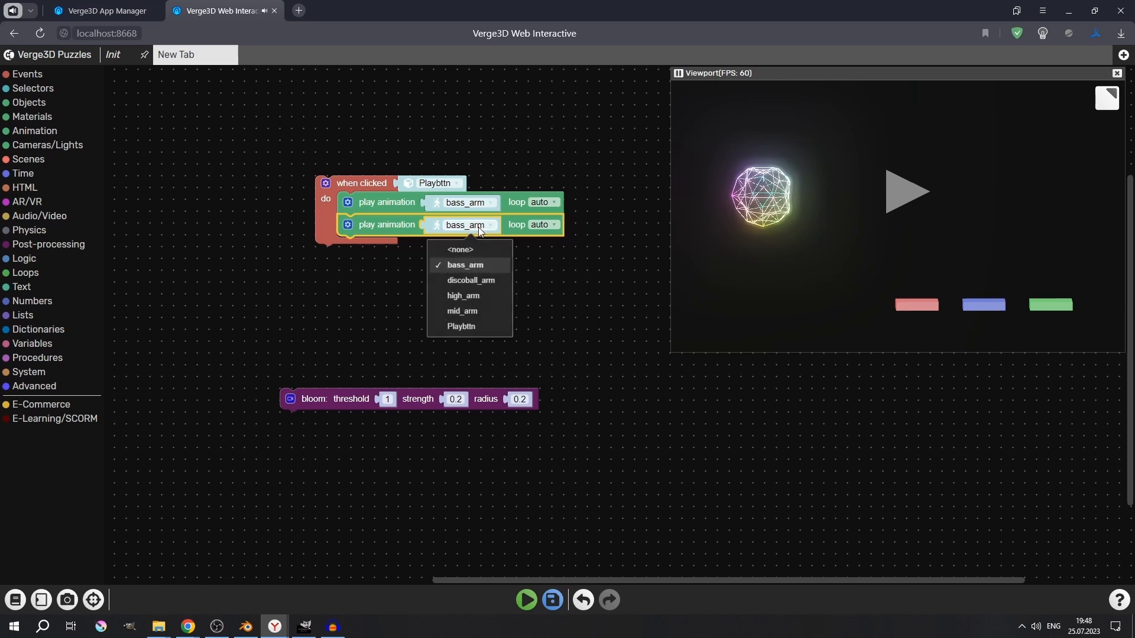
left_click(463, 295)
Attach two more Play Animation copies to the click event, one for mid_arm and one for discoball_arm
key("ctrl+v")
left_click_drag(590, 357, 404, 249)
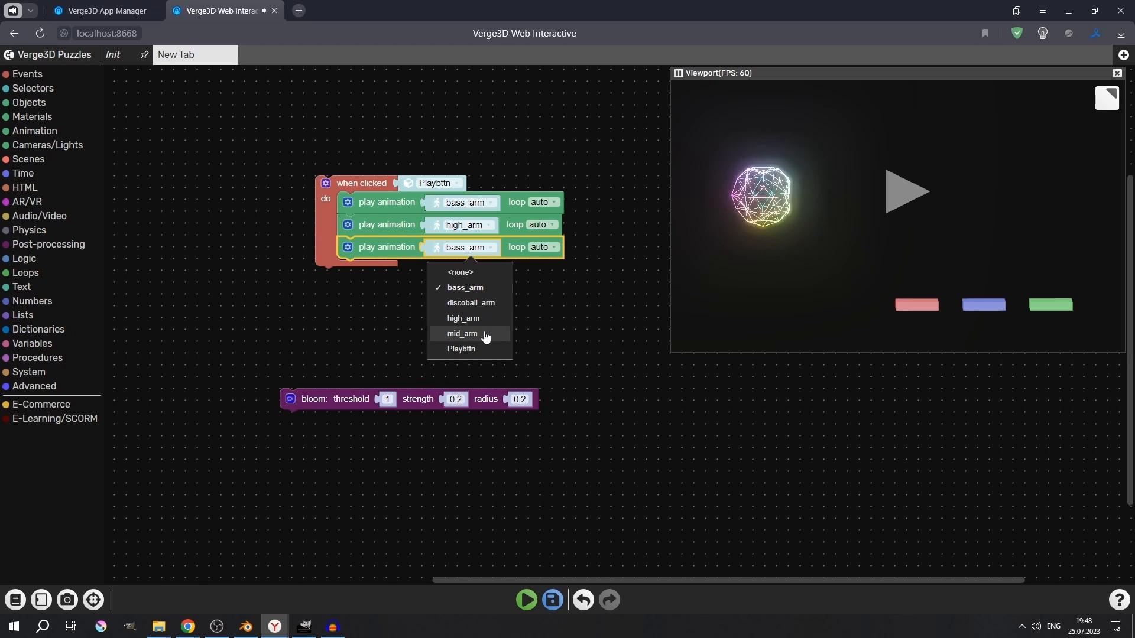
left_click(485, 335)
key("ctrl+v")
left_click_drag(645, 356, 454, 274)
left_click(455, 273)
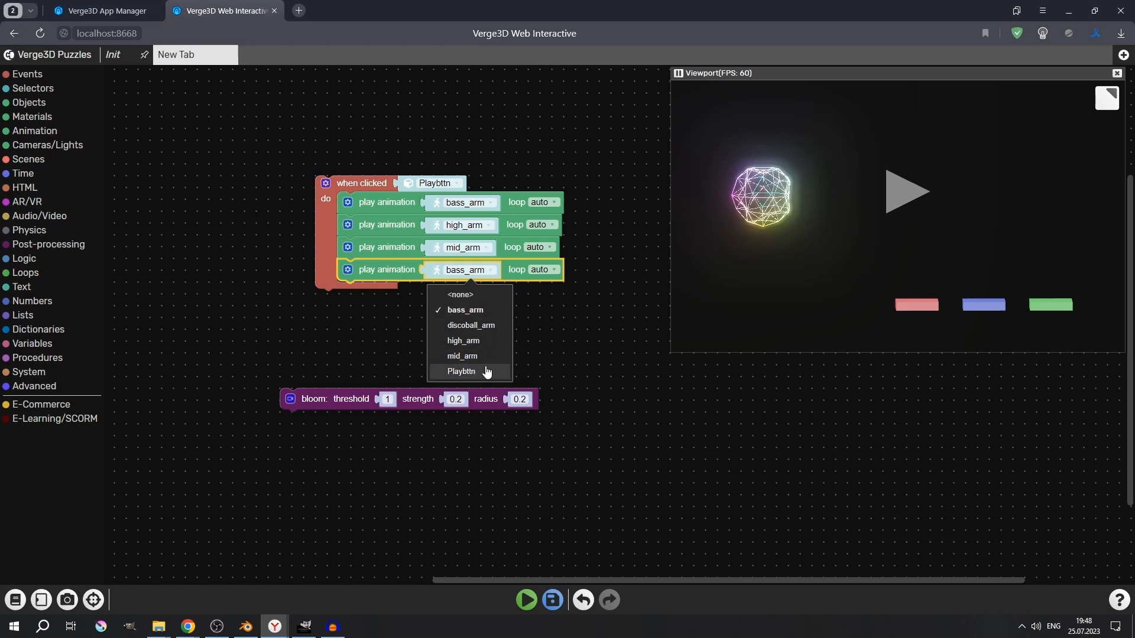
left_click(491, 325)
Place a separate Play Animation copy set to Playbttn and an After 1 second puzzle in the workspace
key("ctrl+v")
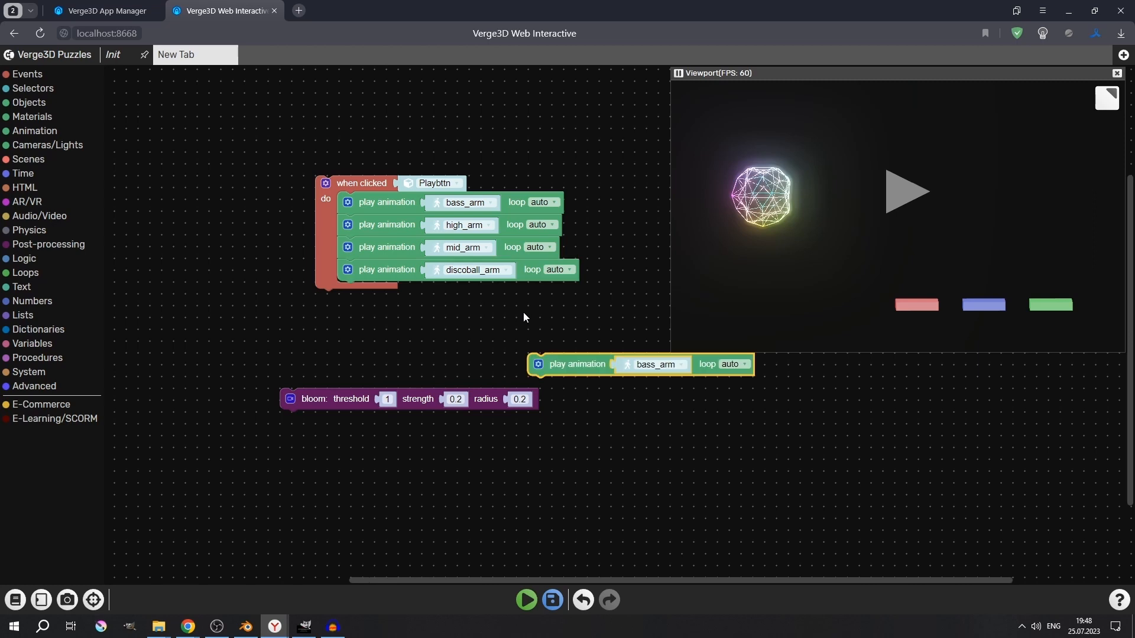
left_click_drag(570, 364, 313, 129)
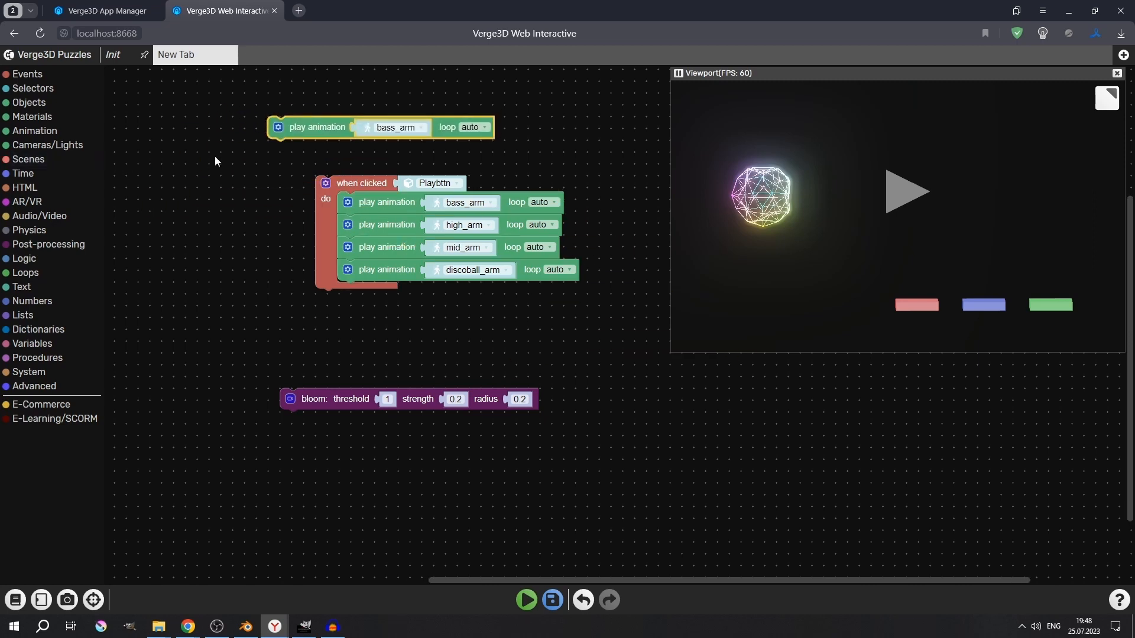
left_click(29, 174)
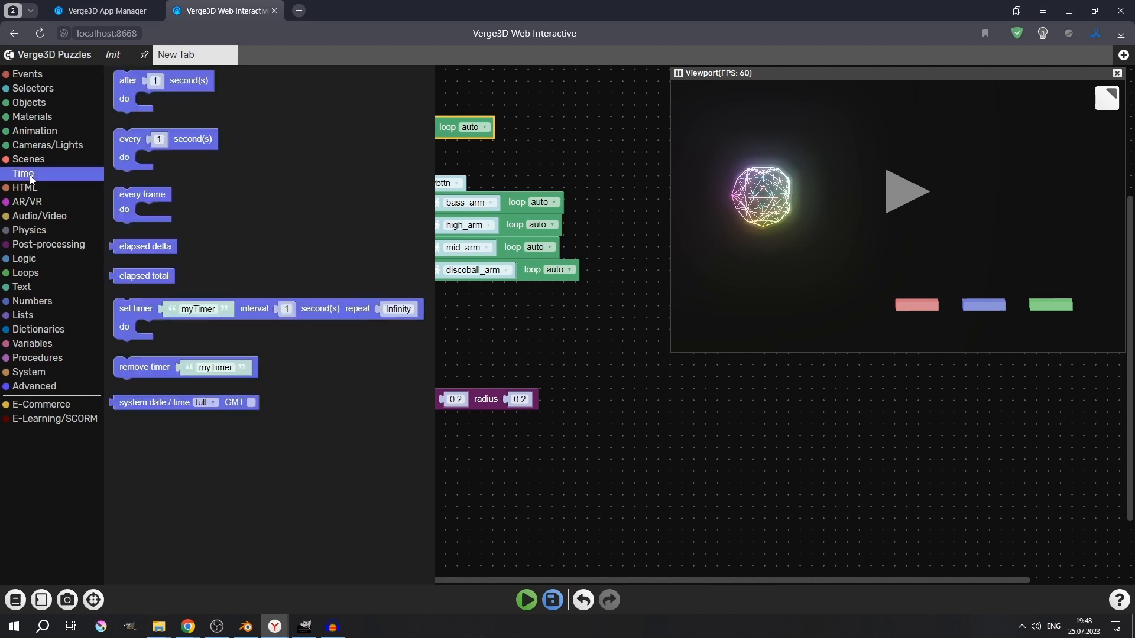
left_click_drag(121, 81, 181, 269)
left_click(405, 133)
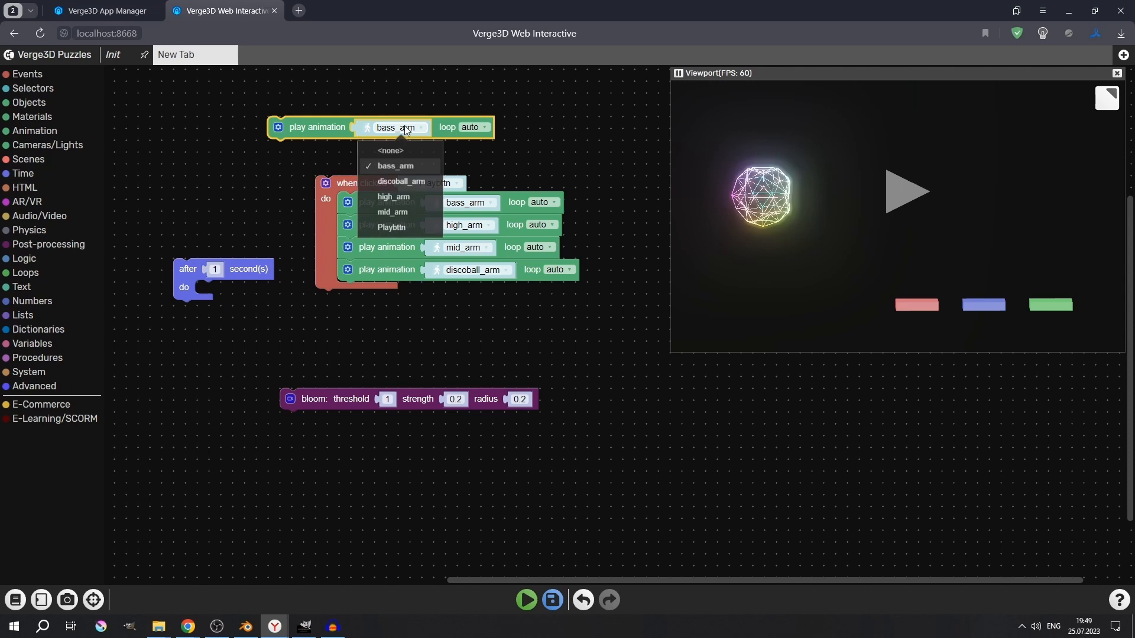
left_click(394, 229)
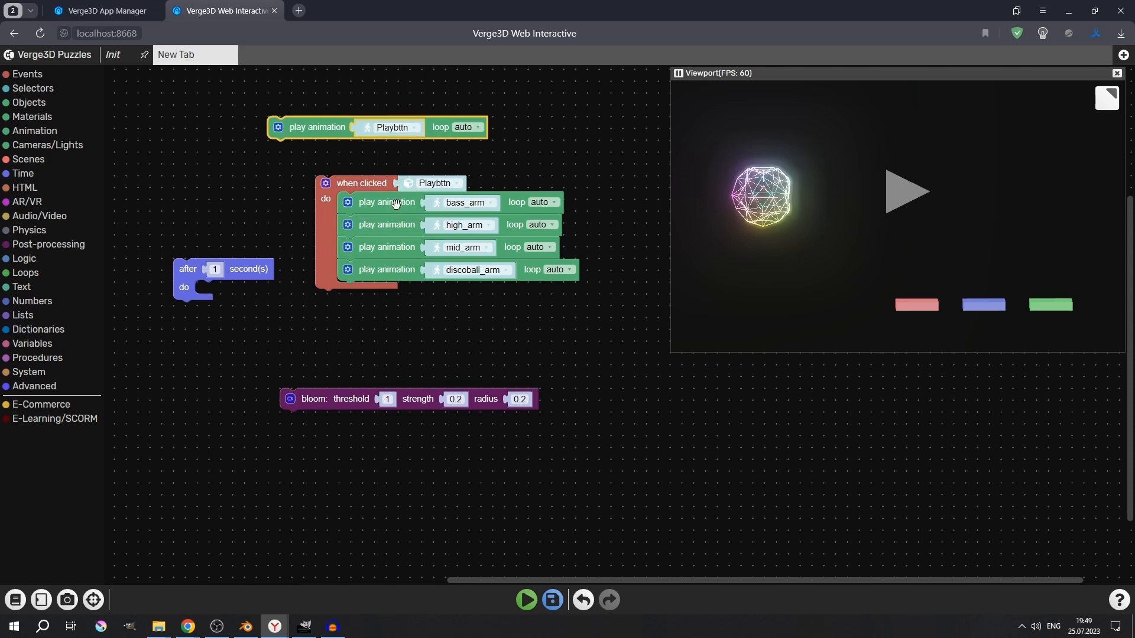
Nest the four arm animations in the 1-second delay within the click event, with the Playbttn animation placed before the delay
left_click_drag(313, 127, 349, 339)
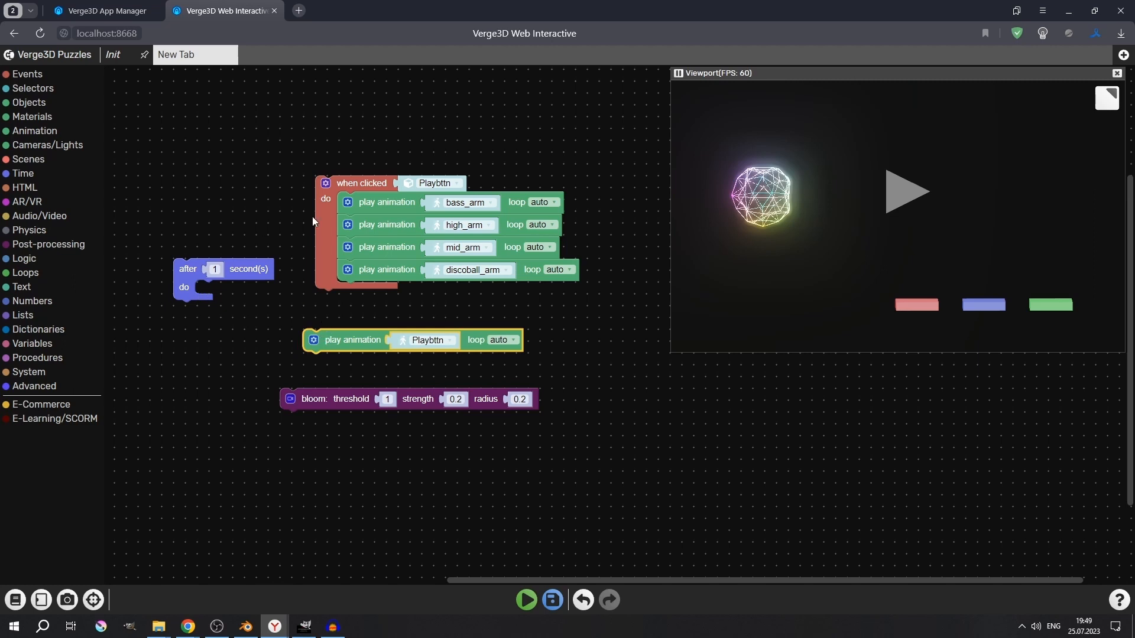
left_click_drag(369, 205, 325, 215)
left_click_drag(355, 342, 391, 204)
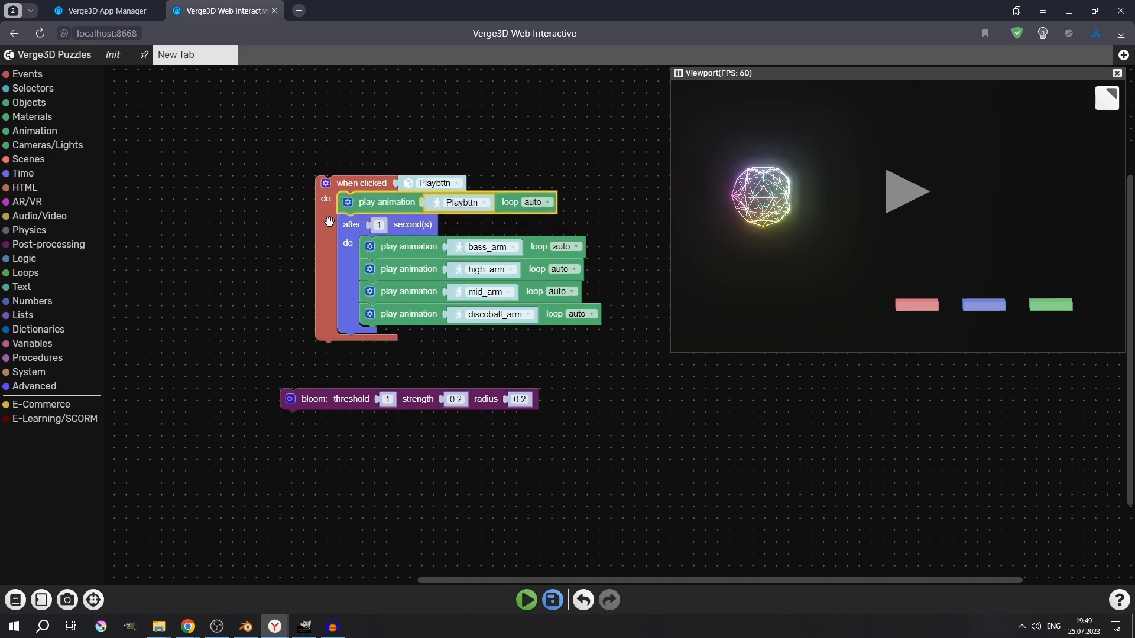
left_click_drag(328, 196, 284, 138)
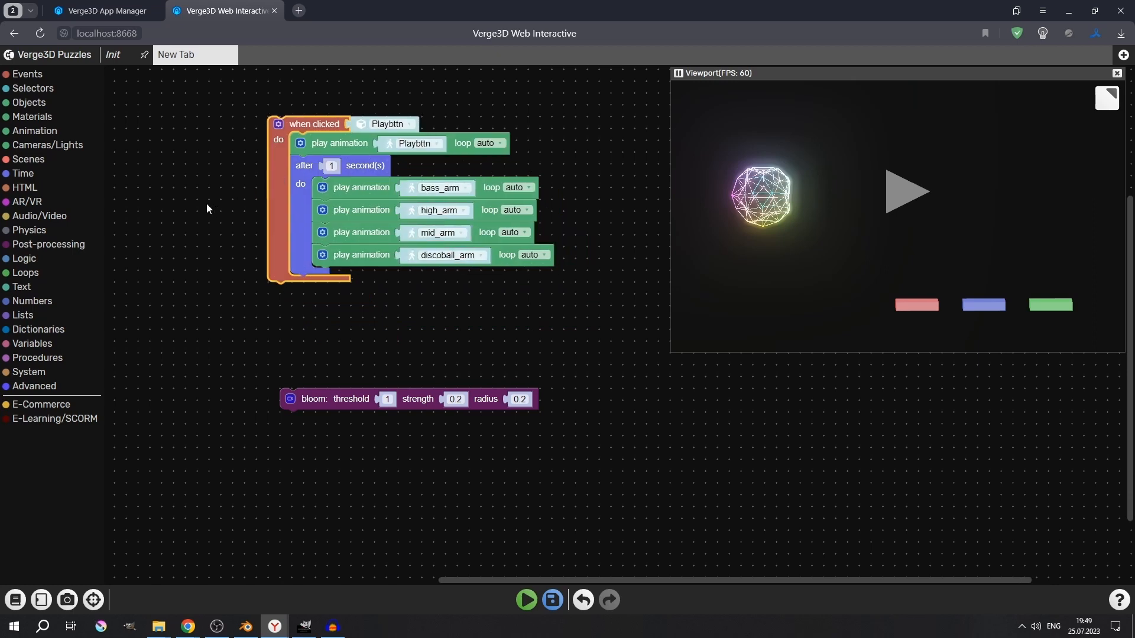
Switch to File Explorer, paste Hit n Smash.mp3 into the Pulse Tutorial app folder and open its file name for copying
key("alt+Tab")
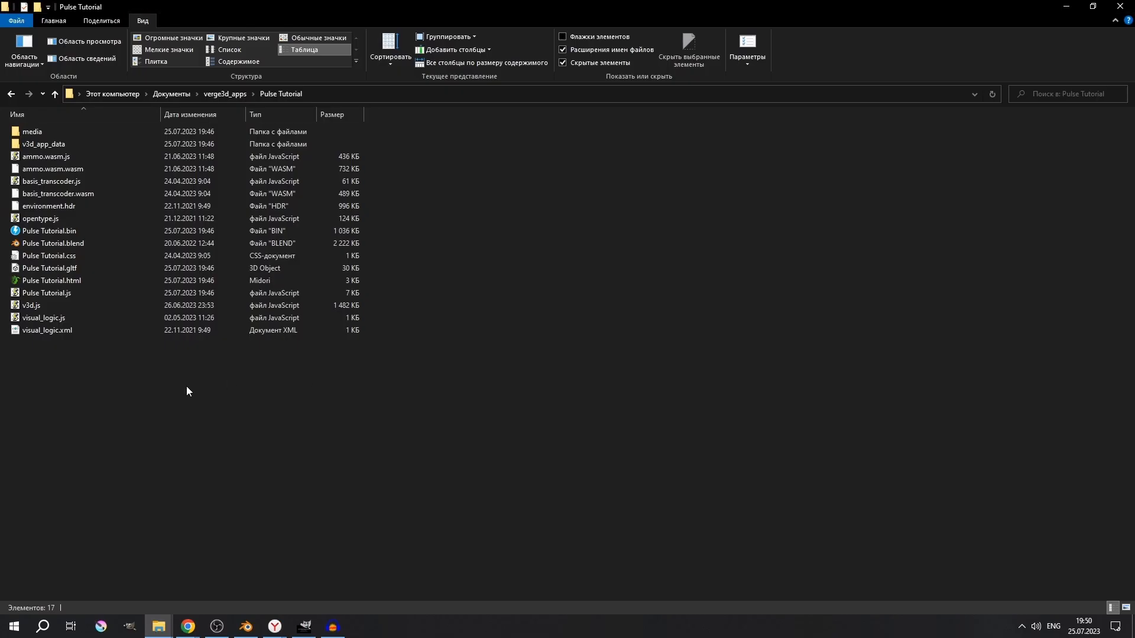
key("ctrl+v")
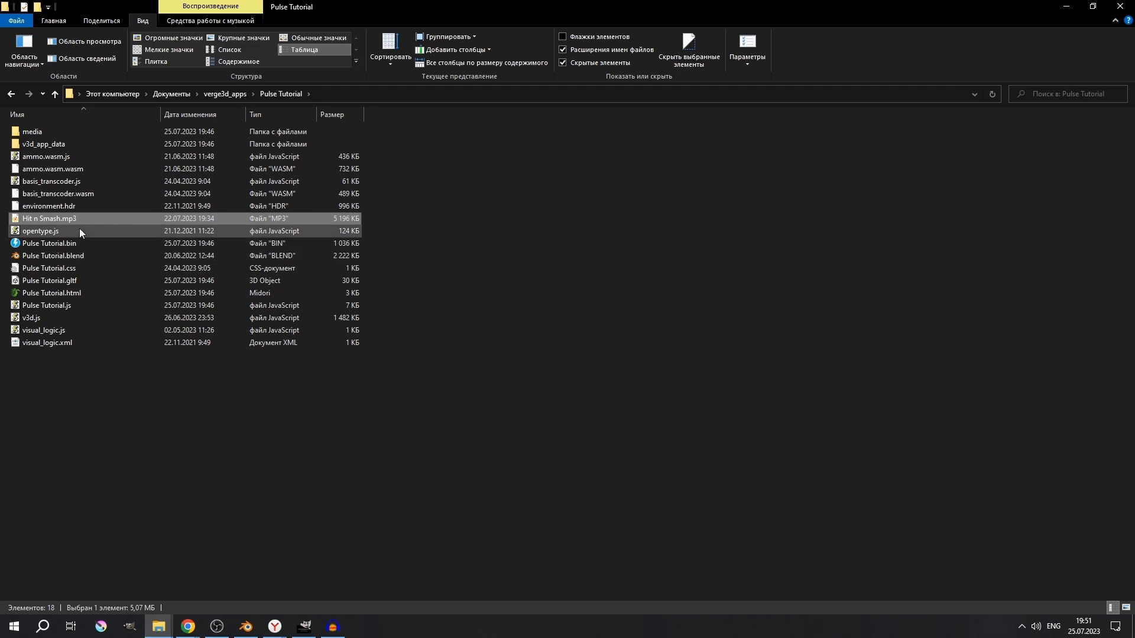
left_click(28, 218)
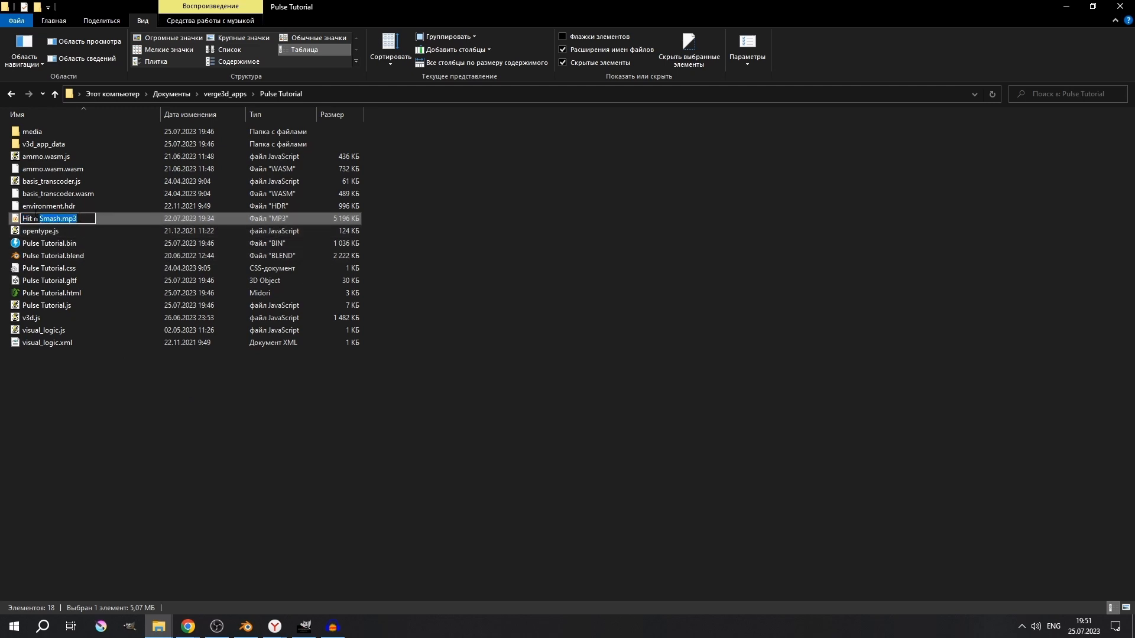
left_click(74, 407)
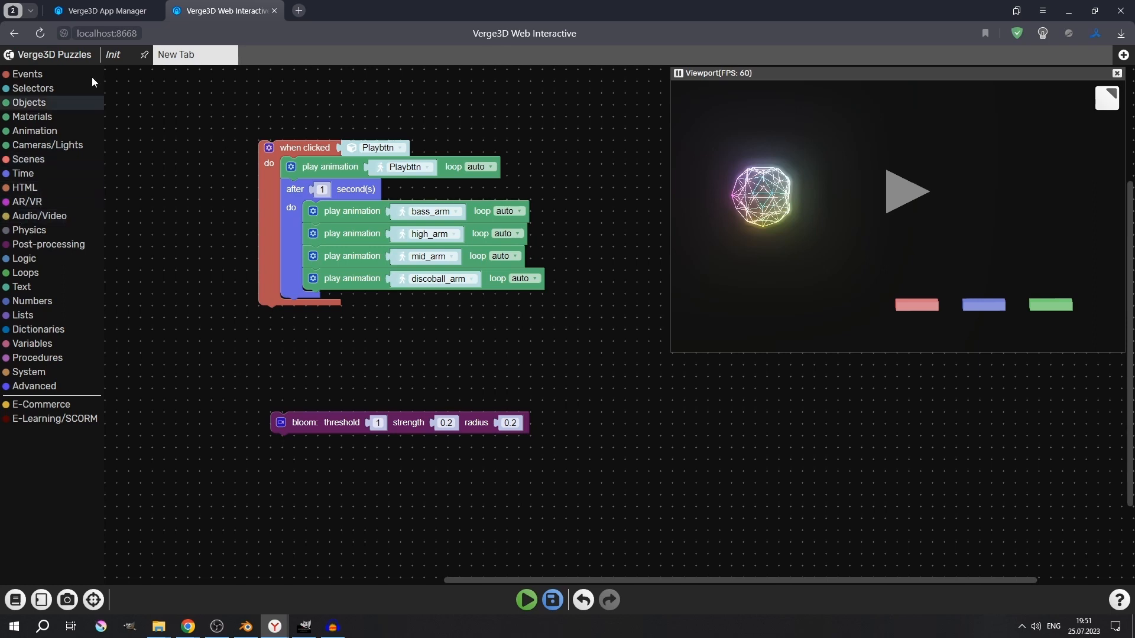
Return to the Puzzles editor and add a sound puzzle for Hit n Smash.mp3 to the Init section
left_click(116, 59)
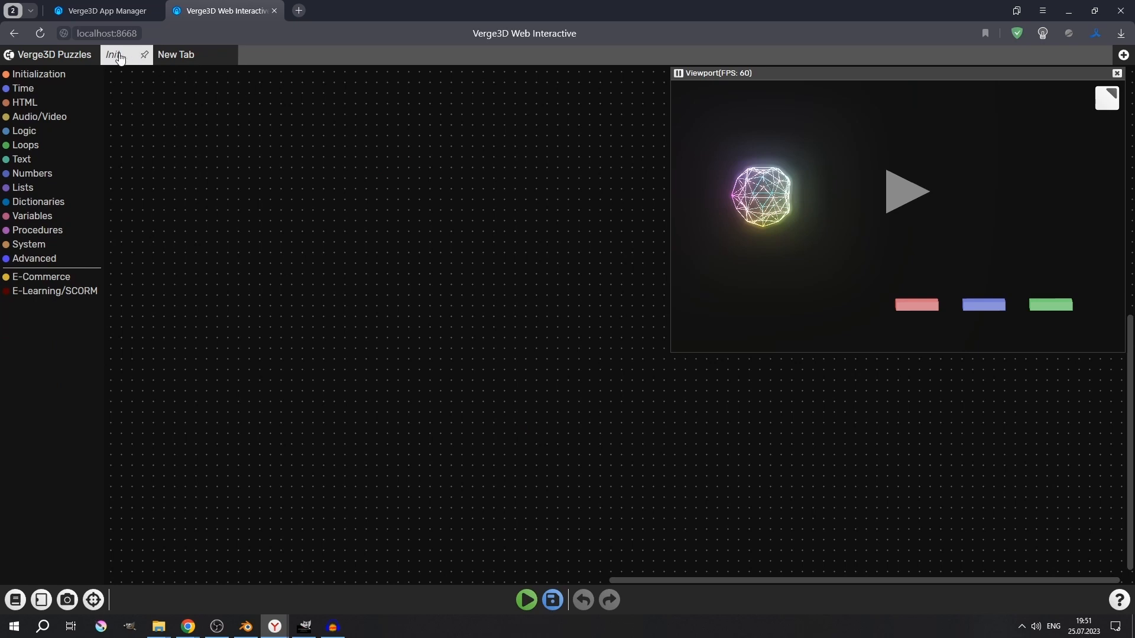
left_click(57, 121)
left_click_drag(118, 79, 299, 209)
scroll(366, 147, "up", 1)
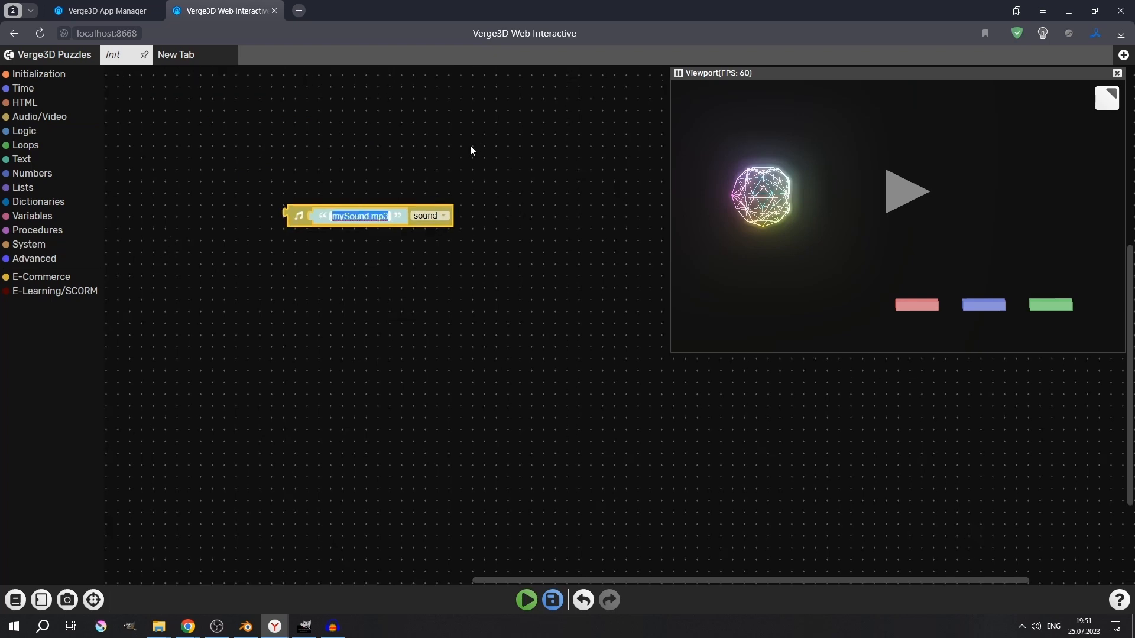
type("Hit n Smash.mp3")
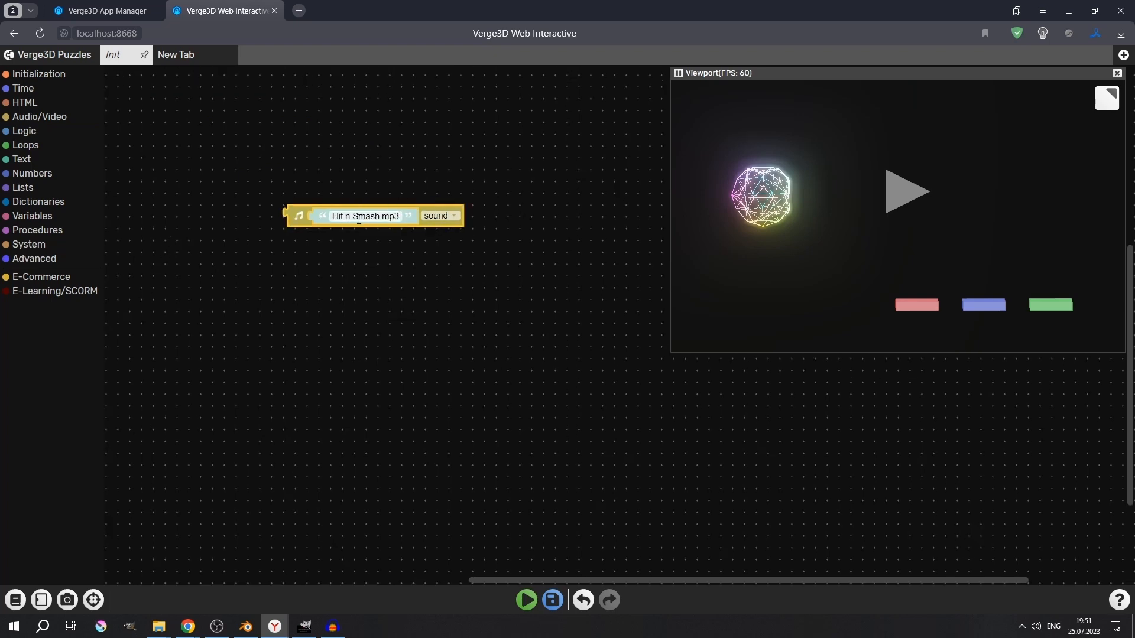
left_click(440, 216)
Add a play sound puzzle for the Hit n Smash.mp3 music at the start of the 1-second delay in the click event
left_click(182, 59)
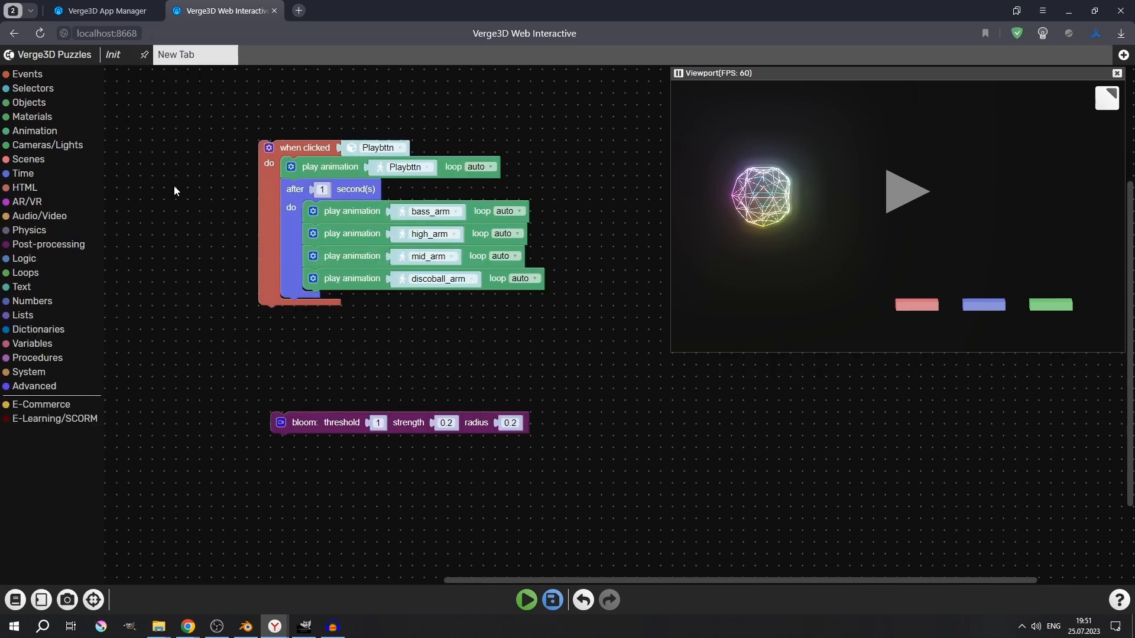
left_click(41, 221)
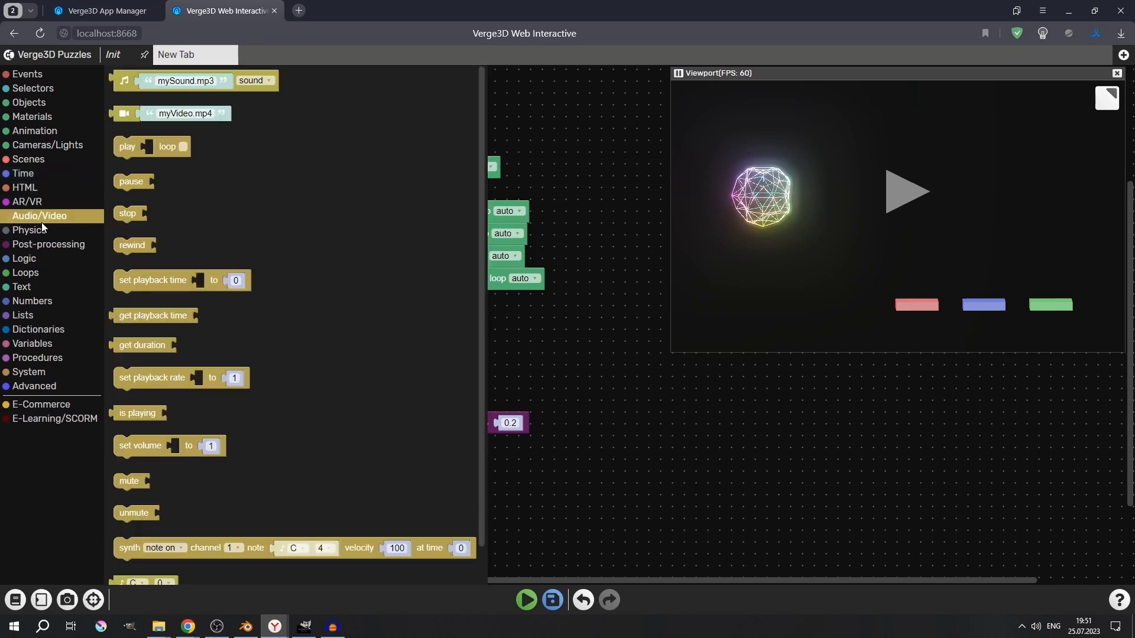
left_click_drag(130, 155, 319, 217)
key("ctrl+v")
left_click_drag(569, 367, 335, 217)
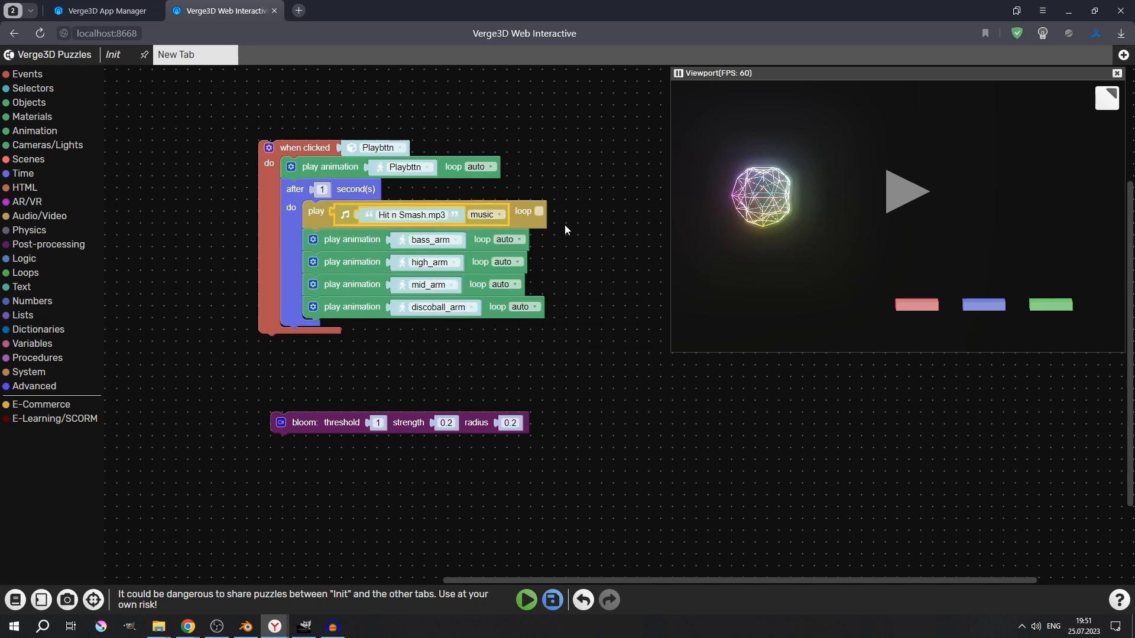
Set the loop mode to once for the Playbttn, bass_arm, high_arm, mid_arm and discoball_arm animations
left_click(489, 170)
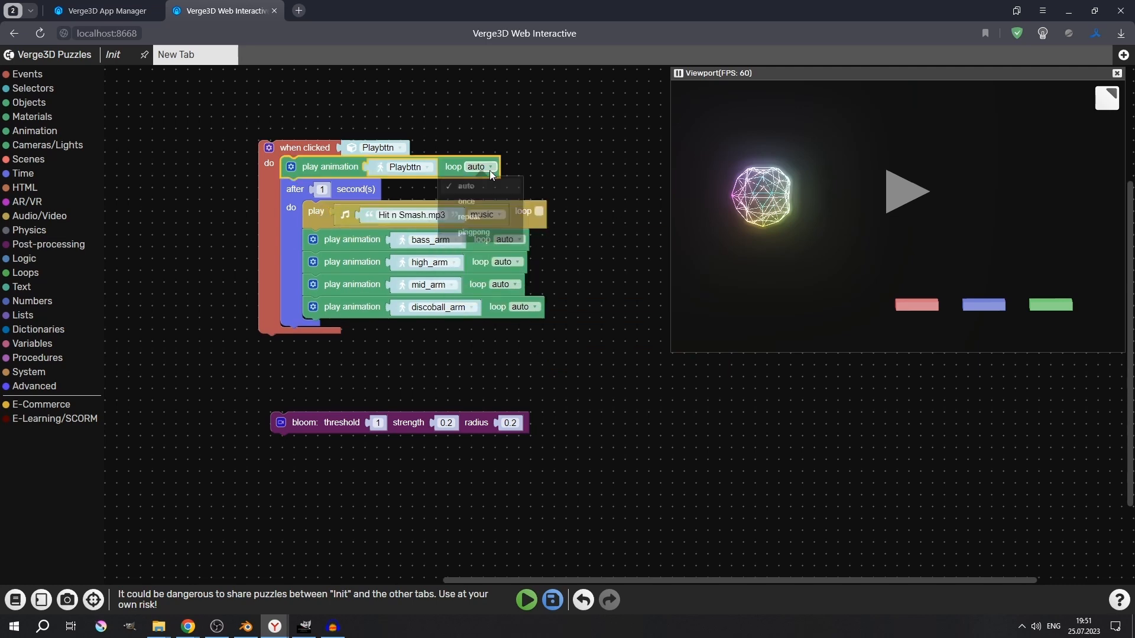
left_click(477, 209)
left_click(505, 240)
left_click(495, 279)
left_click(513, 263)
left_click(507, 303)
left_click(511, 286)
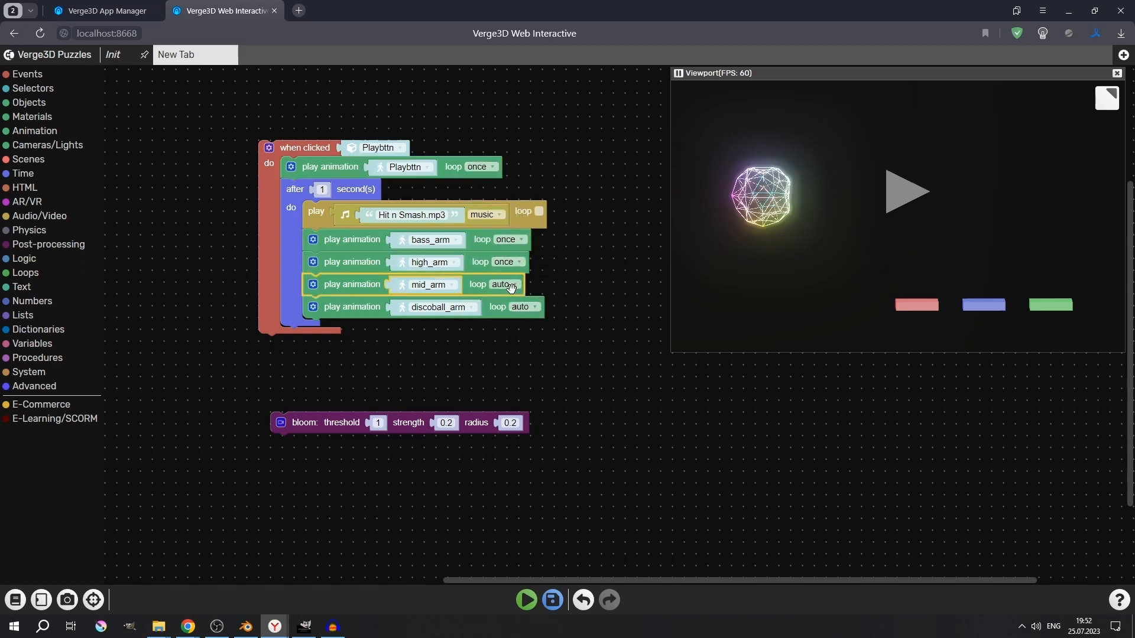
left_click(506, 279)
left_click(510, 319)
left_click(524, 308)
left_click(511, 343)
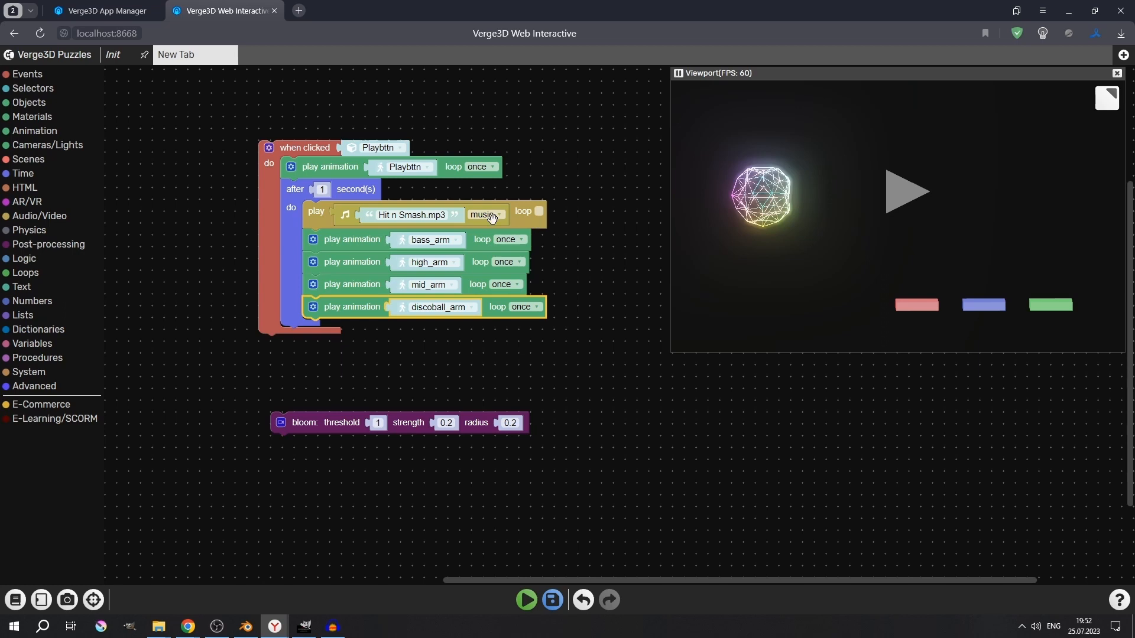
Save the puzzles, reload the page and test the play triangle from several view angles with the tab's sound muted
left_click(555, 601)
left_click(39, 34)
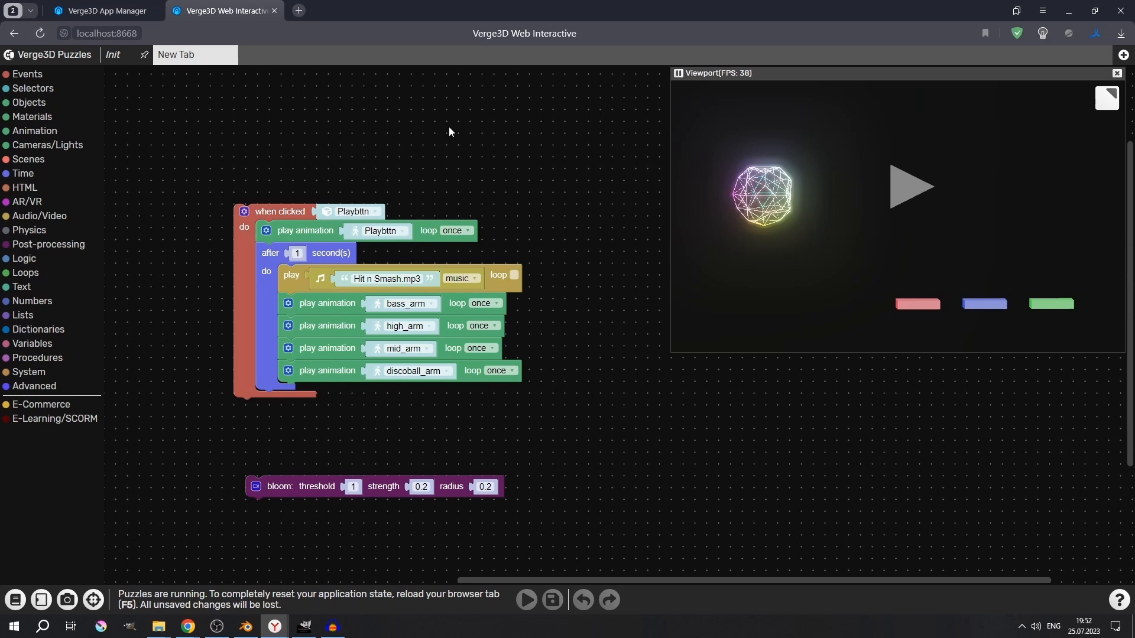
left_click(906, 190)
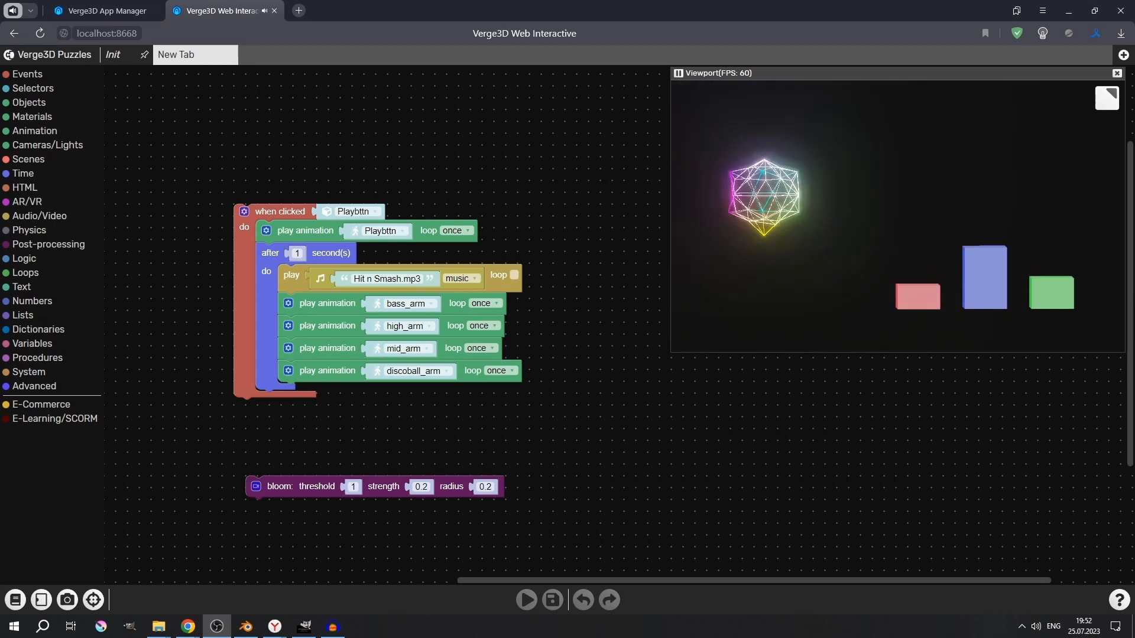
left_click(264, 11)
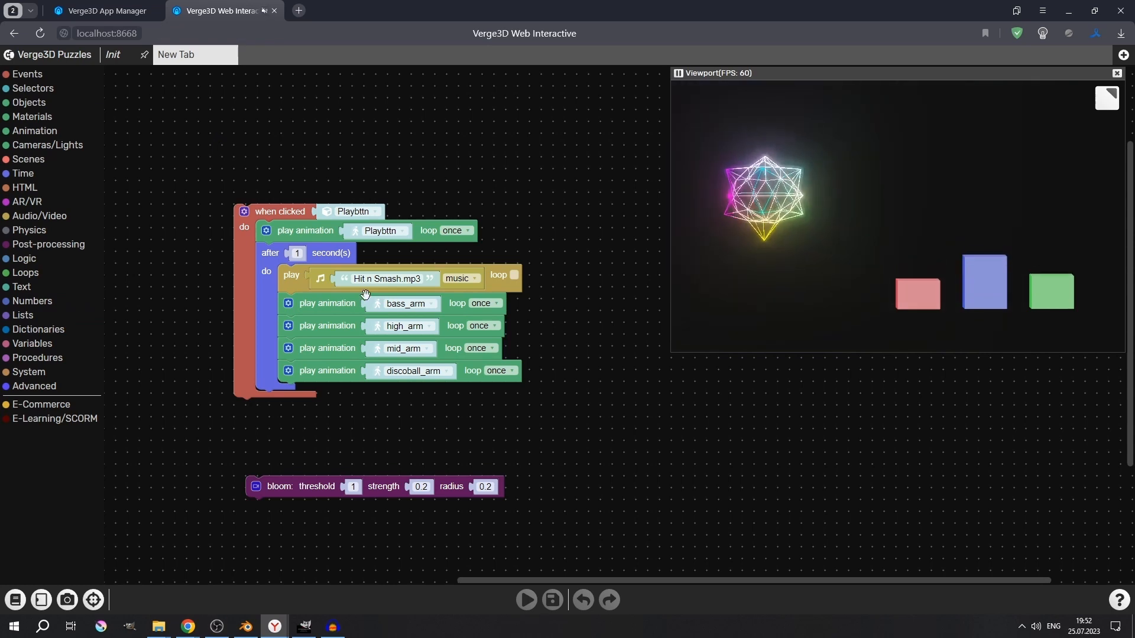
mouse_move(928, 192)
left_mouse_down()
mouse_move(900, 184)
mouse_move(938, 202)
mouse_move(949, 187)
mouse_move(924, 197)
left_mouse_up()
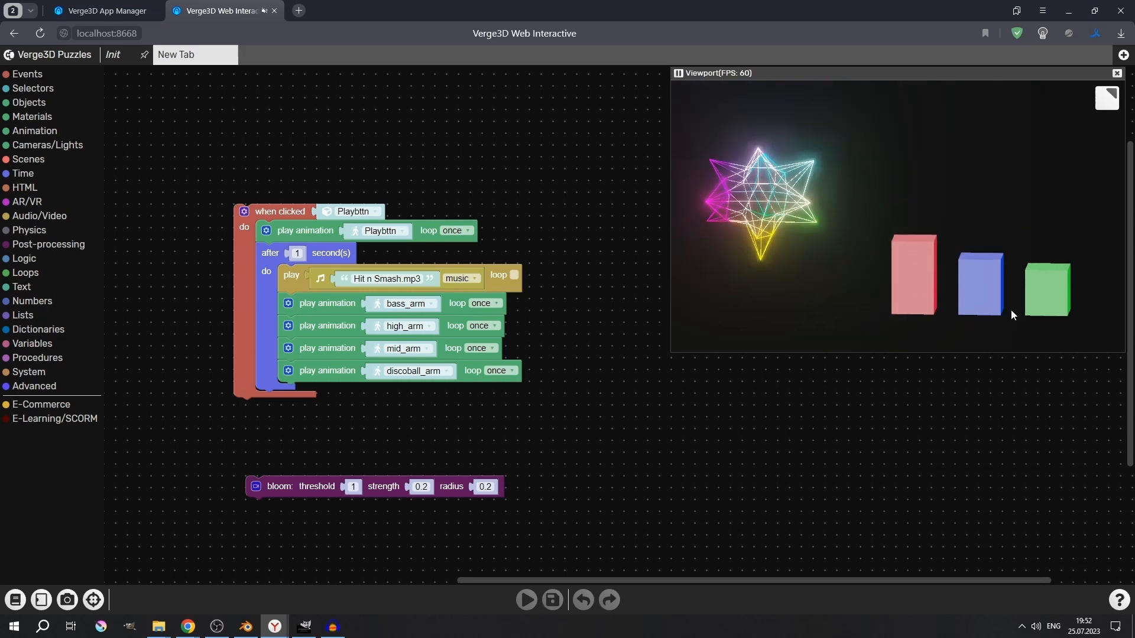
mouse_move(930, 194)
left_mouse_down()
mouse_move(948, 191)
mouse_move(917, 190)
left_mouse_up()
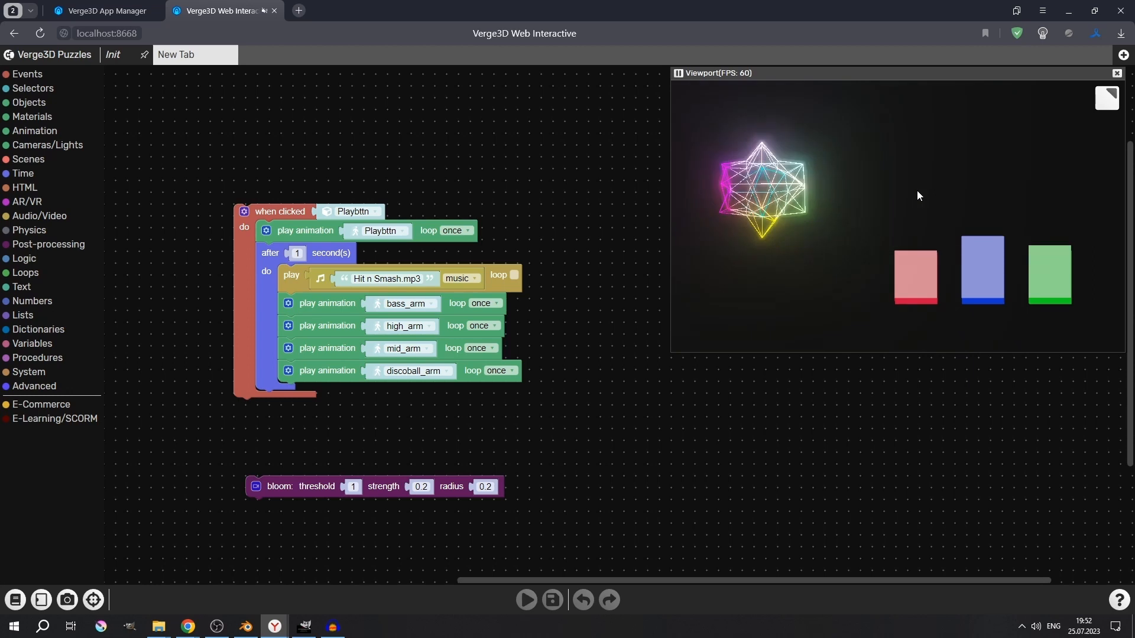
left_click_drag(916, 191, 896, 204)
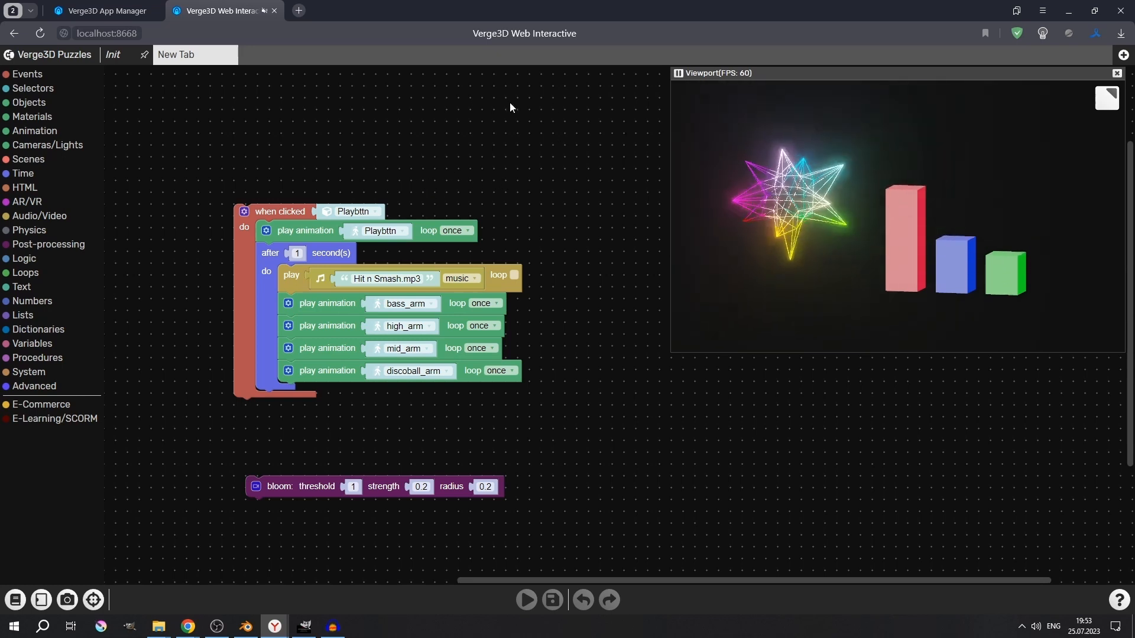
Switch repeatedly between other browser tabs and the running scene to compare how its music and animations behave in the background
left_click(298, 10)
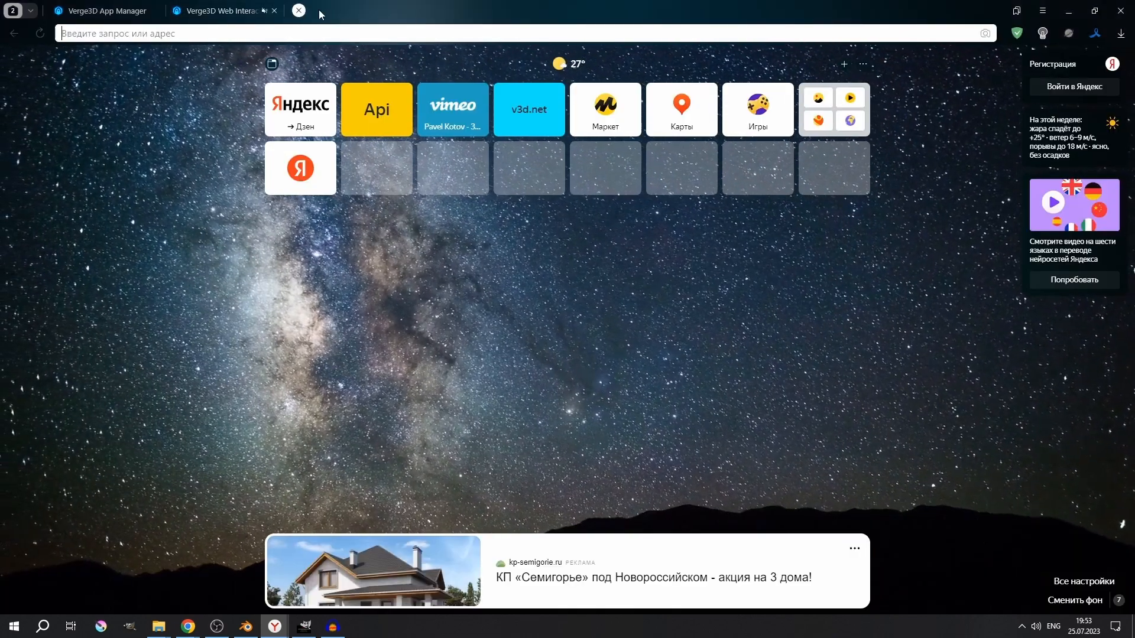
left_click(225, 11)
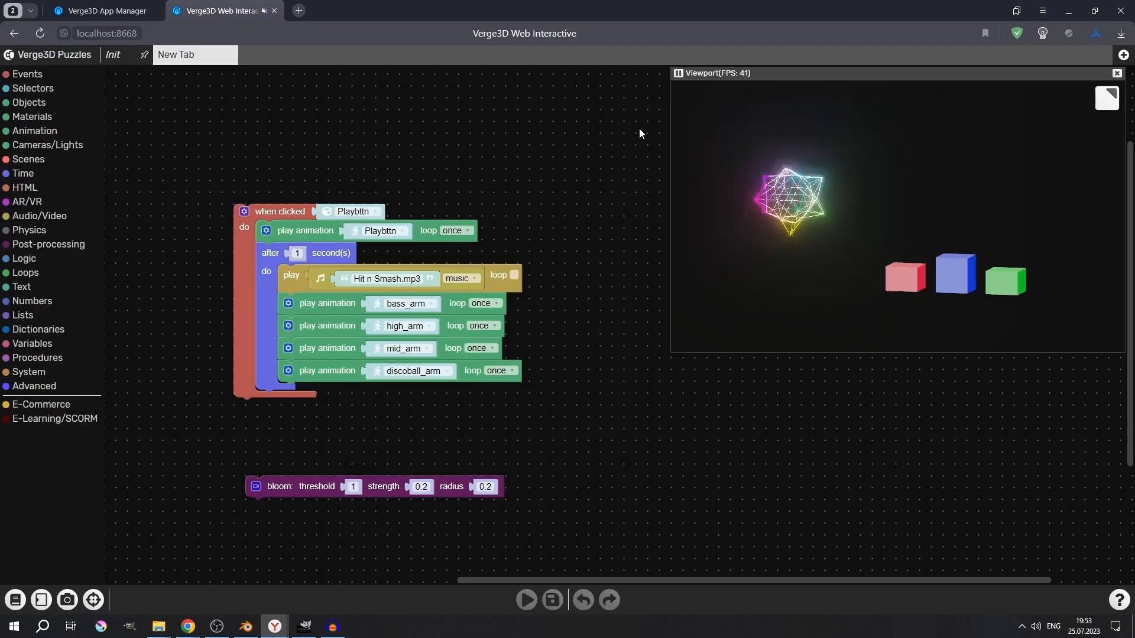
left_click(298, 11)
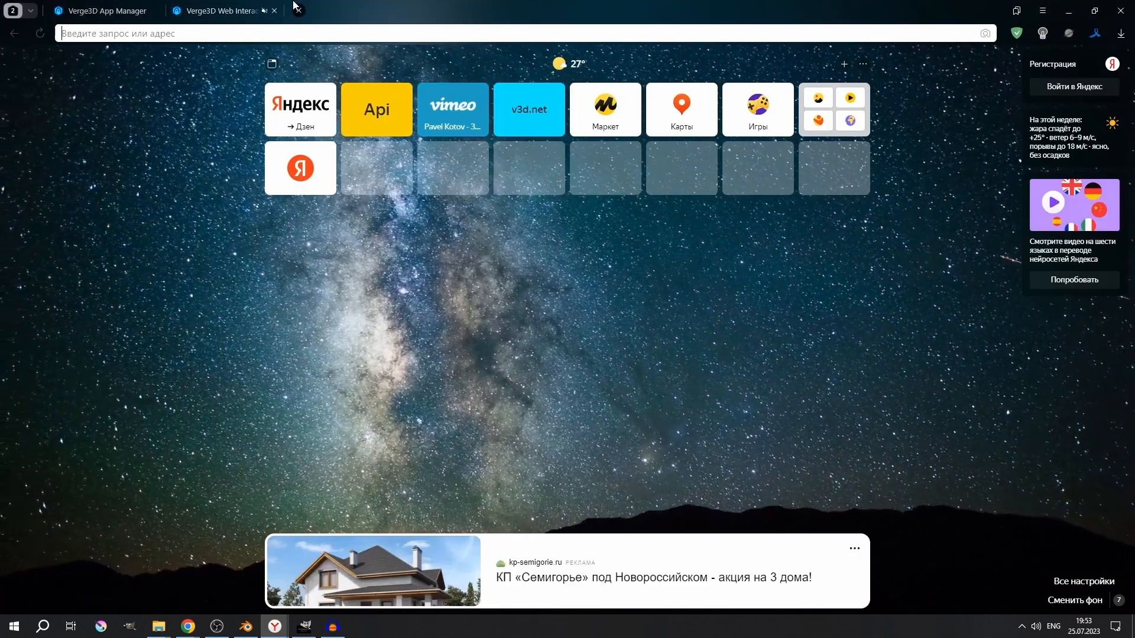
left_click(211, 10)
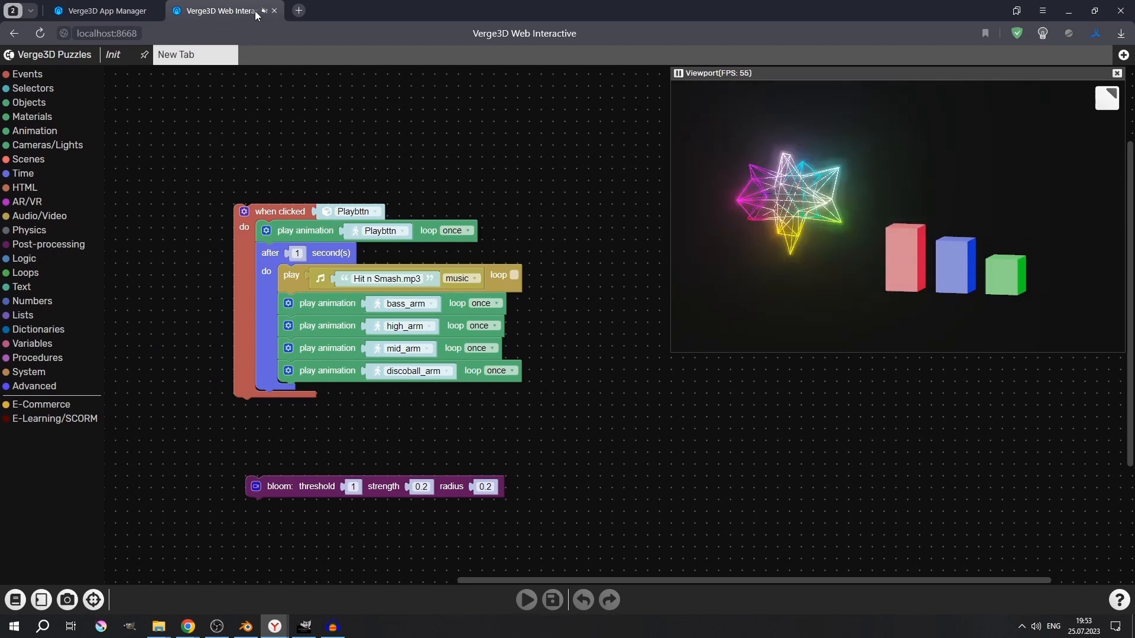
left_click(299, 11)
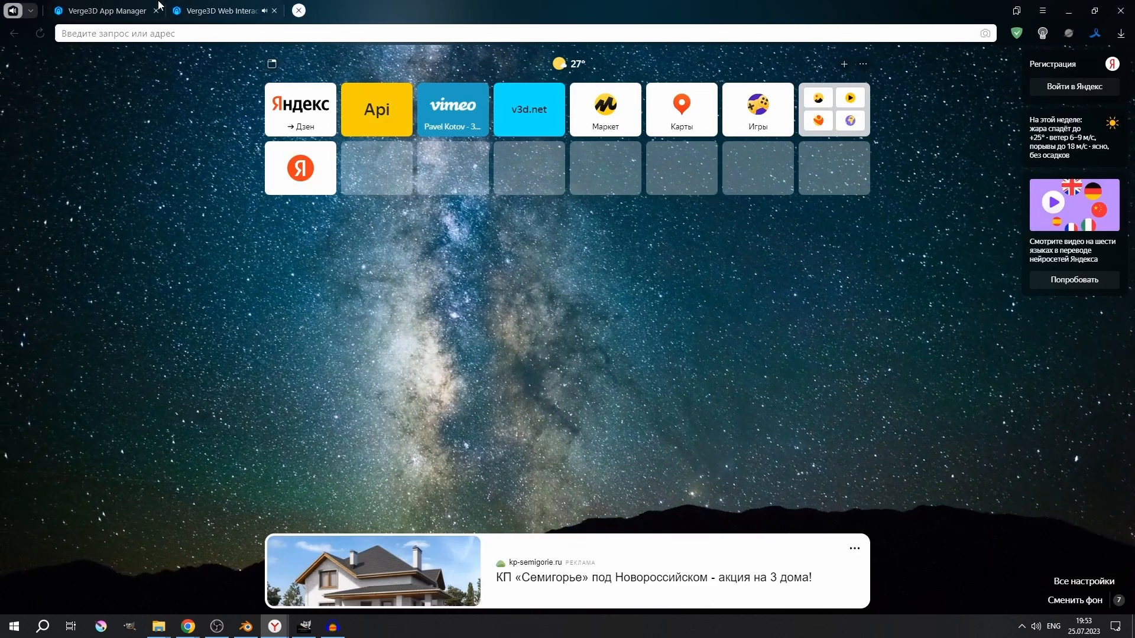
left_click(299, 11)
left_click(102, 7)
left_click(223, 10)
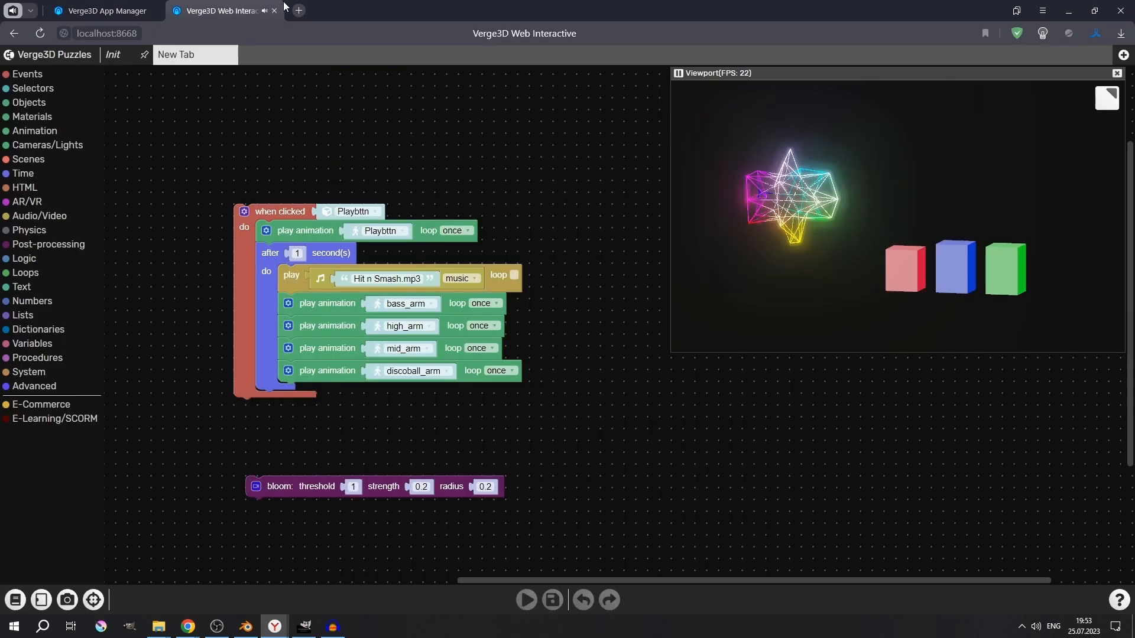
left_click(264, 10)
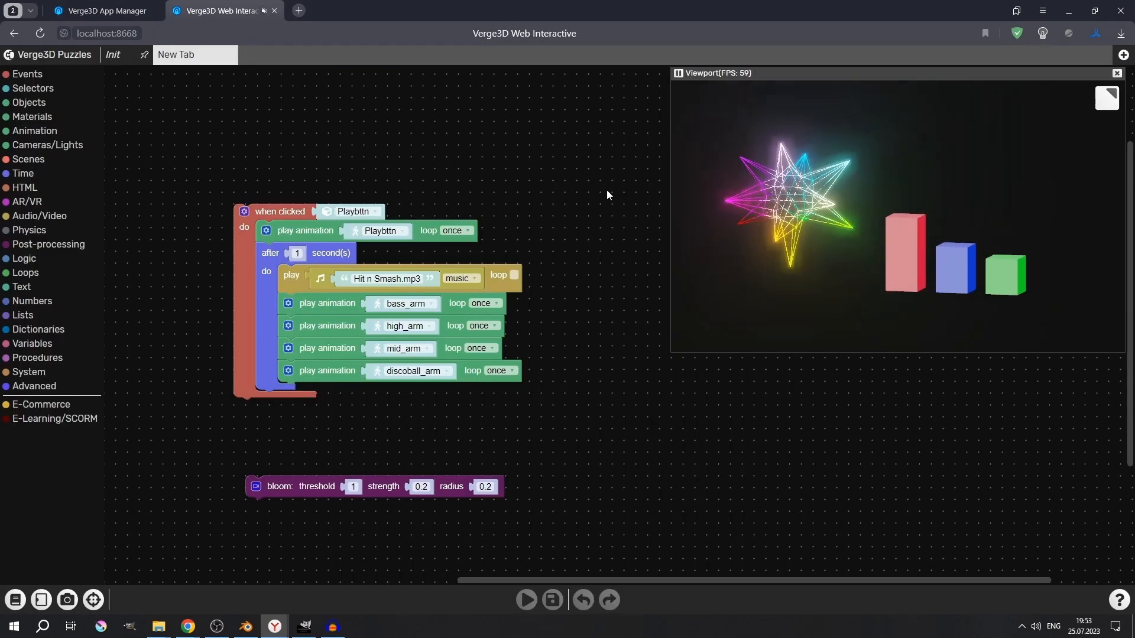
Add an HTML on event puzzle below the discoball_arm animation and set its event to blur
left_click_drag(565, 175, 522, 168)
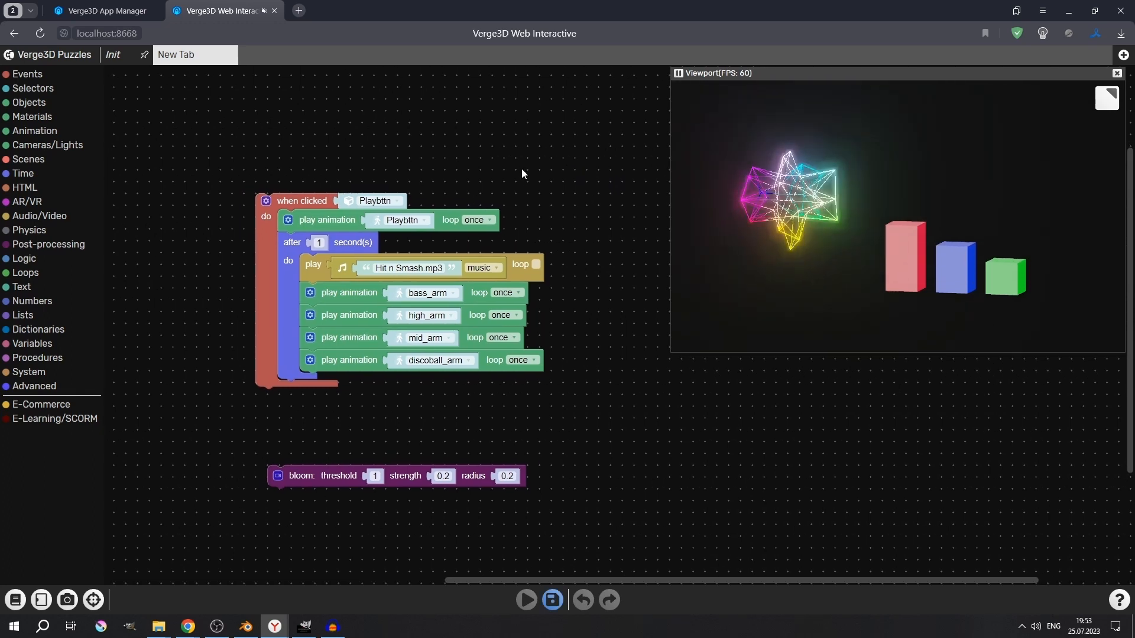
left_click(27, 187)
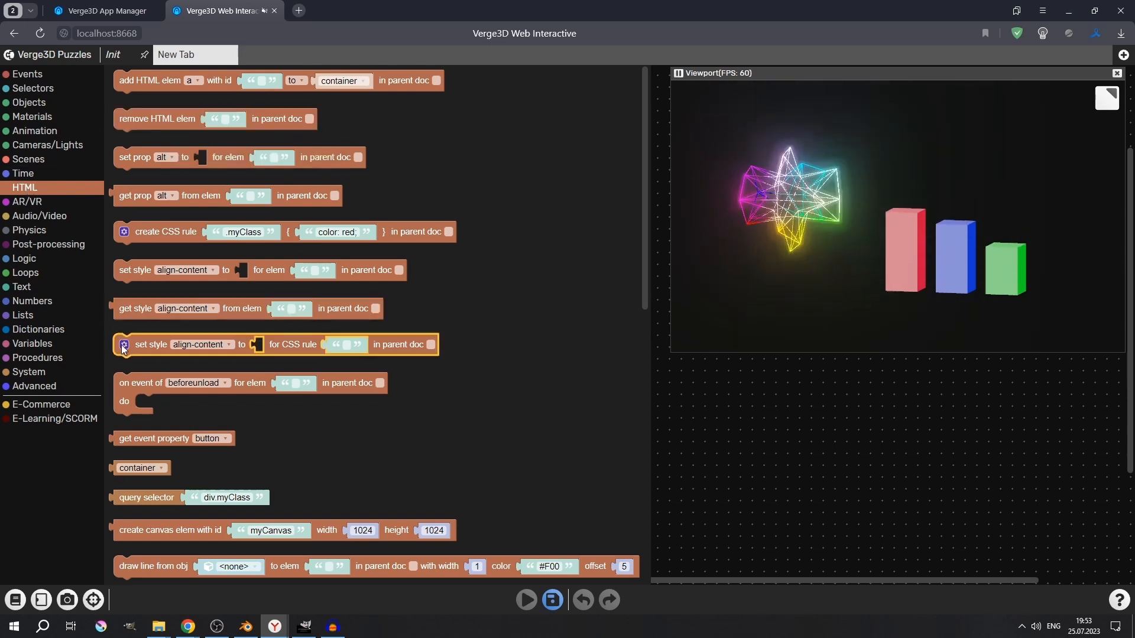
left_click_drag(136, 392, 381, 387)
left_click(381, 384)
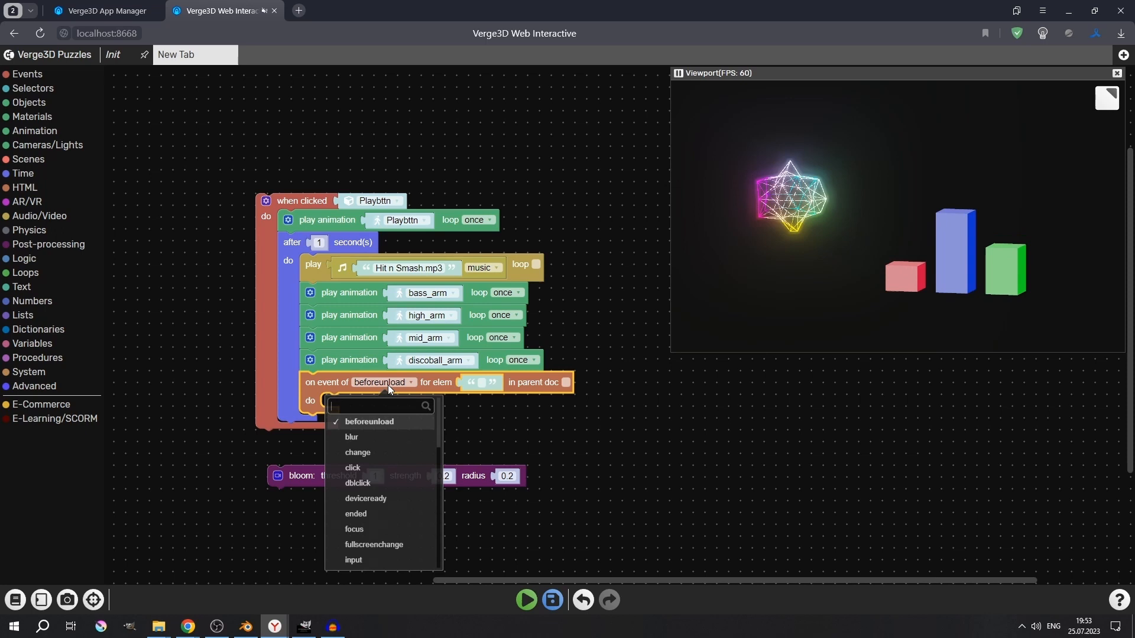
left_click(372, 443)
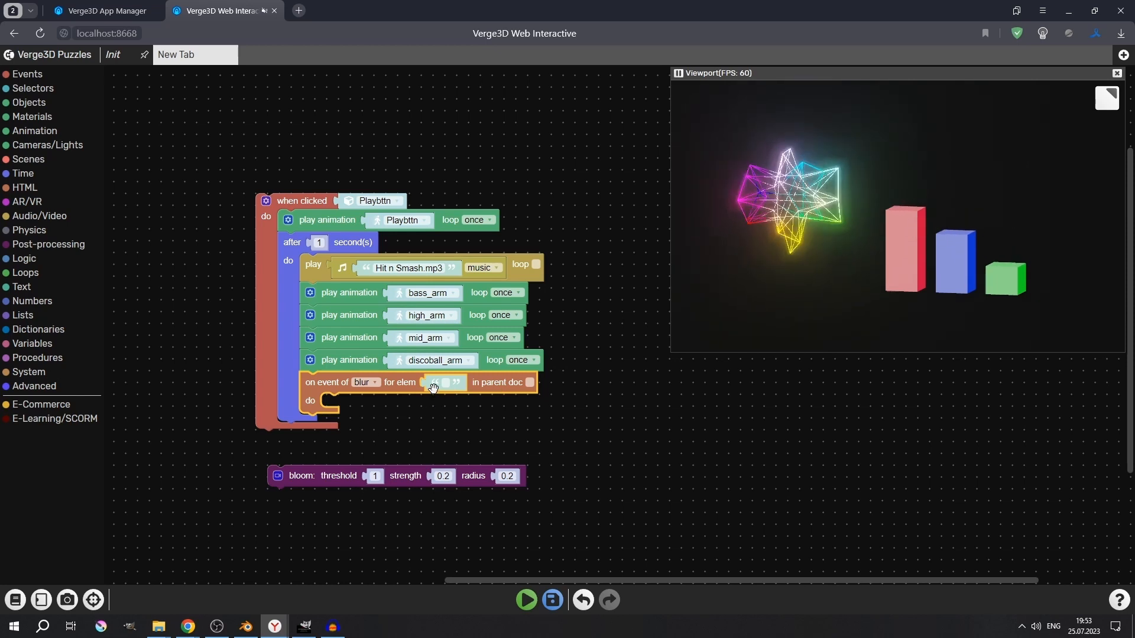
Replace the blur event's empty element with an HTML element selector set to window
left_click(21, 188)
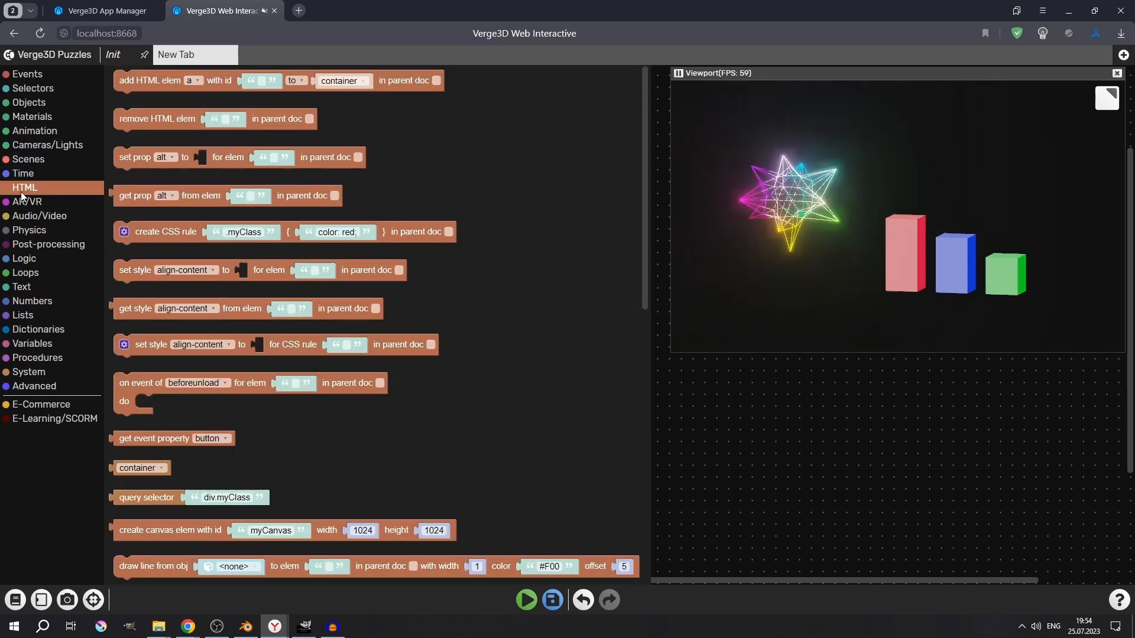
left_click_drag(111, 468, 426, 386)
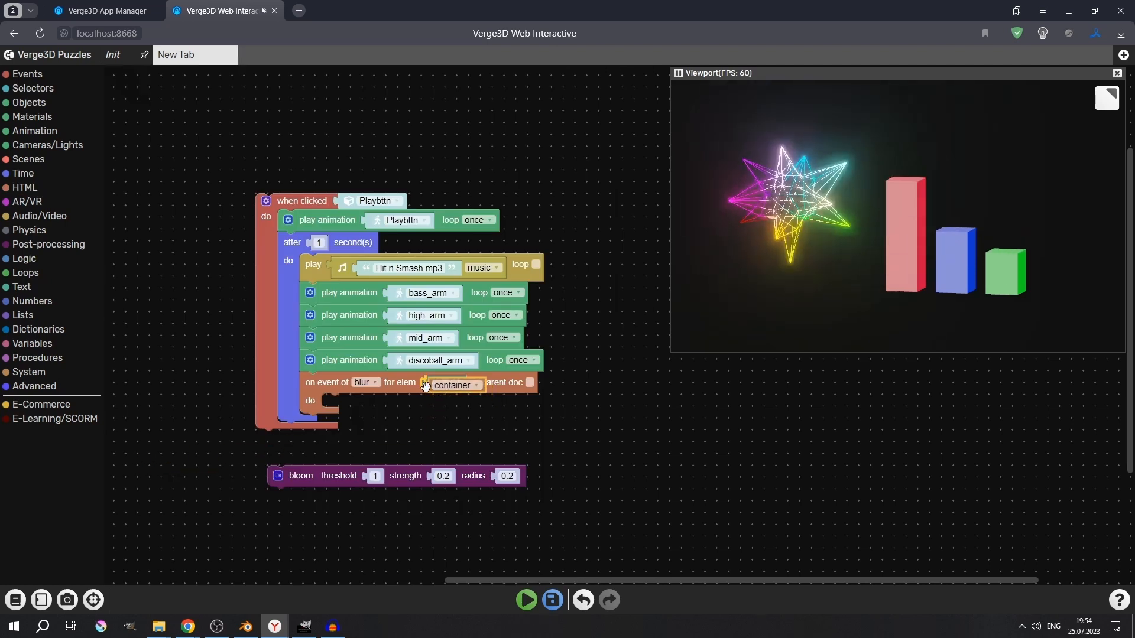
left_click(457, 385)
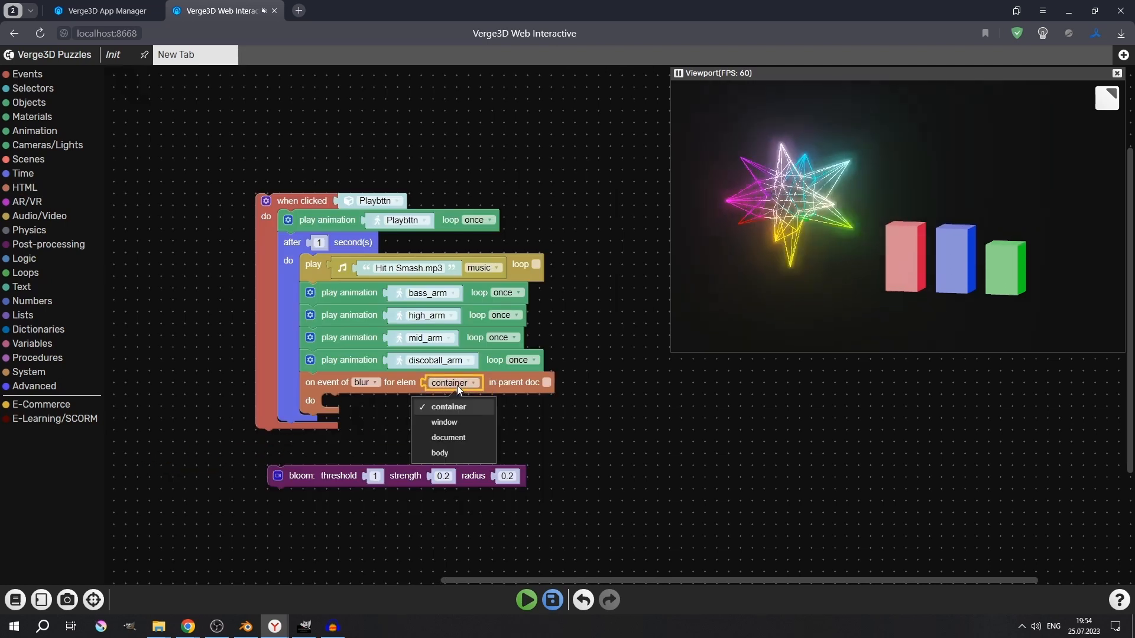
left_click(460, 423)
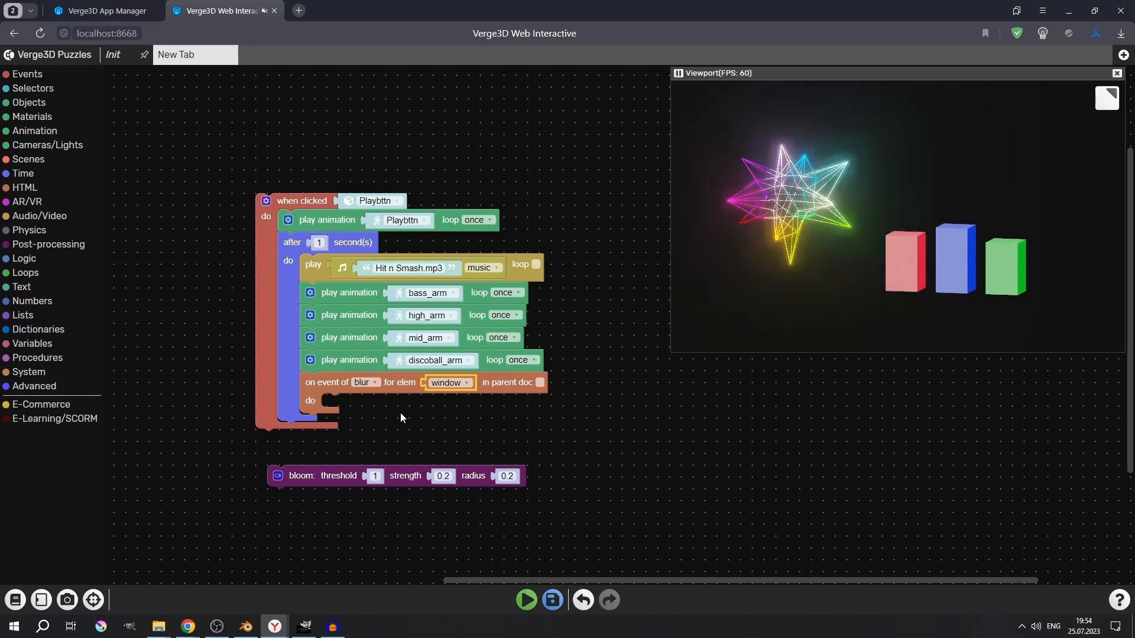
Place a pause puzzle inside the blur event and attach a copy of the Hit n Smash.mp3 music puzzle to it
left_click_drag(380, 407, 381, 392)
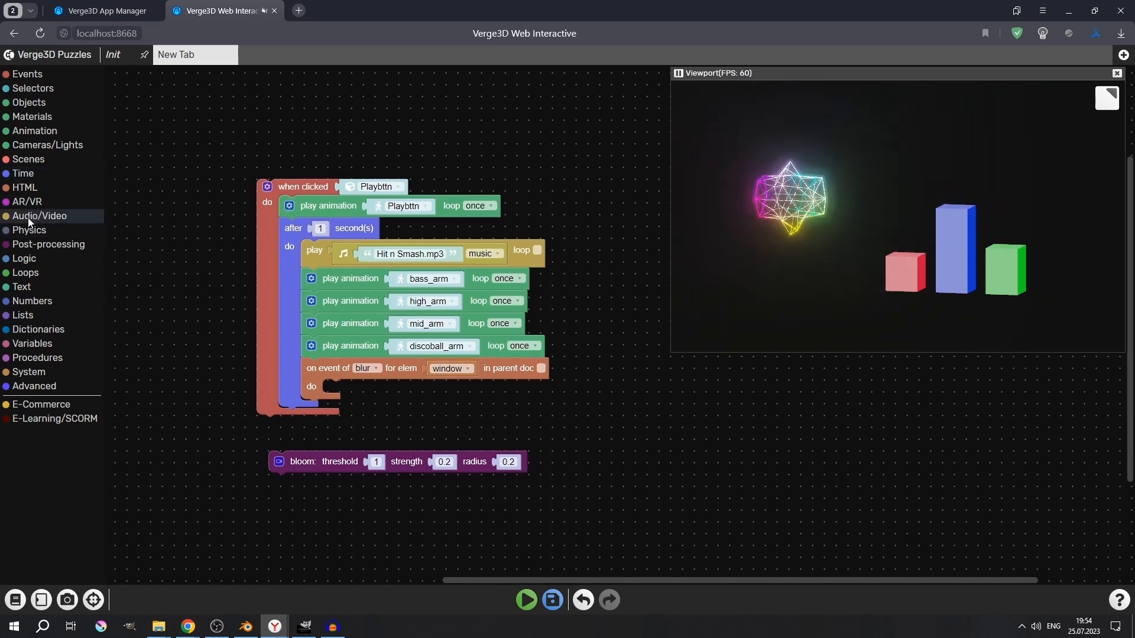
left_click(36, 216)
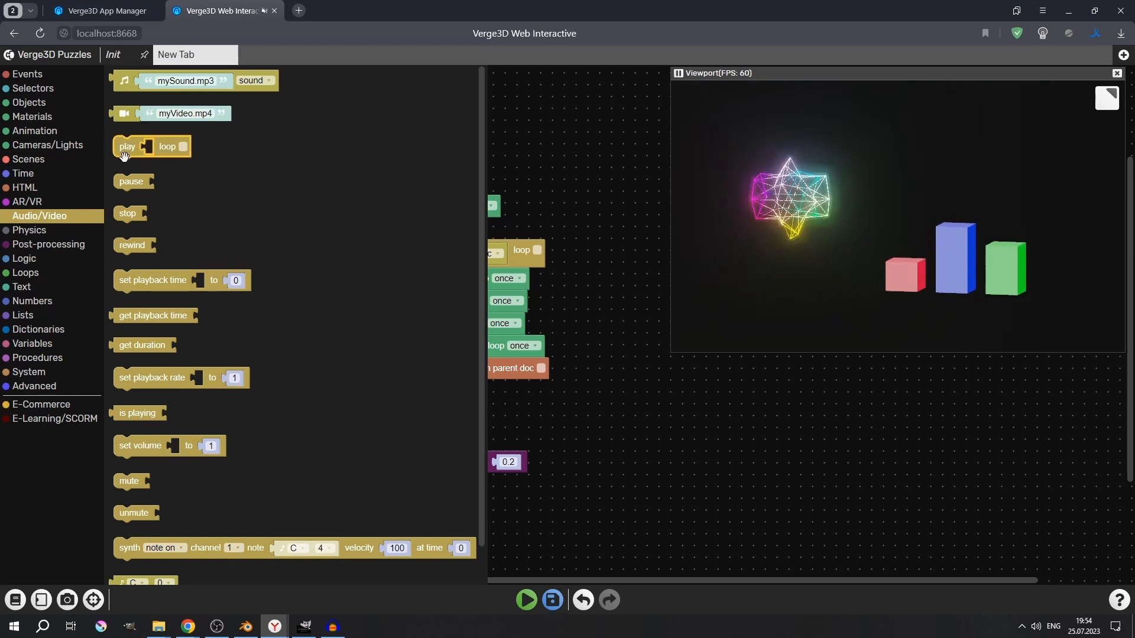
left_click_drag(121, 180, 335, 387)
left_click(343, 252)
key("ctrl+c")
key("ctrl+v")
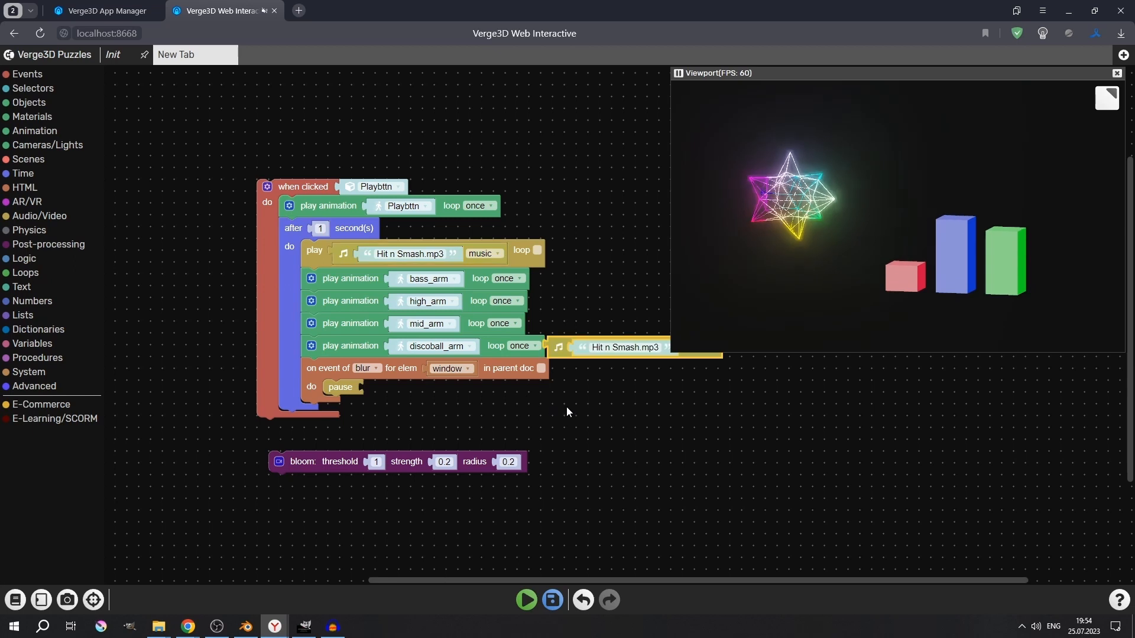
left_click_drag(569, 348, 384, 392)
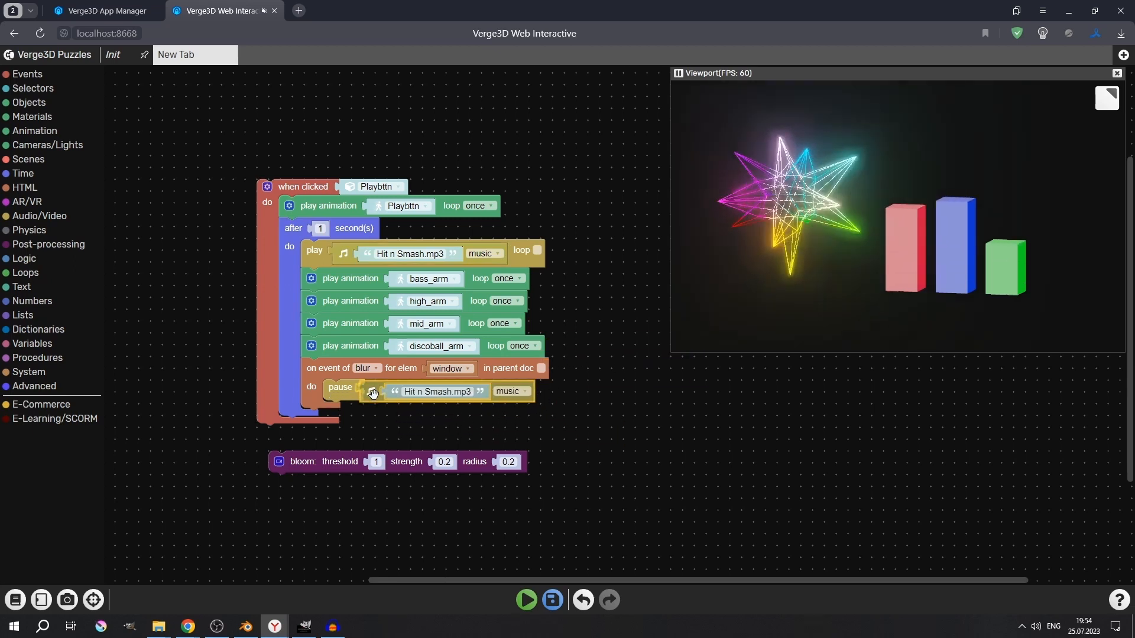
Duplicate the window blur event with its pause puzzle below the original, and move the click event group clear of the bloom puzzle
left_click_drag(608, 427, 612, 392)
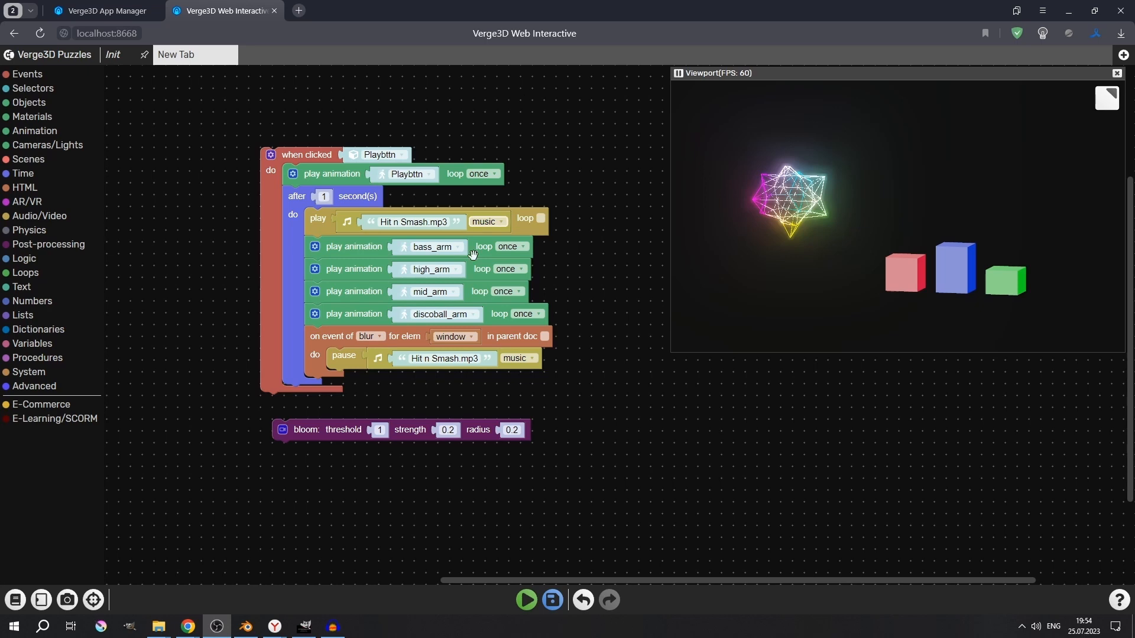
left_click(317, 343)
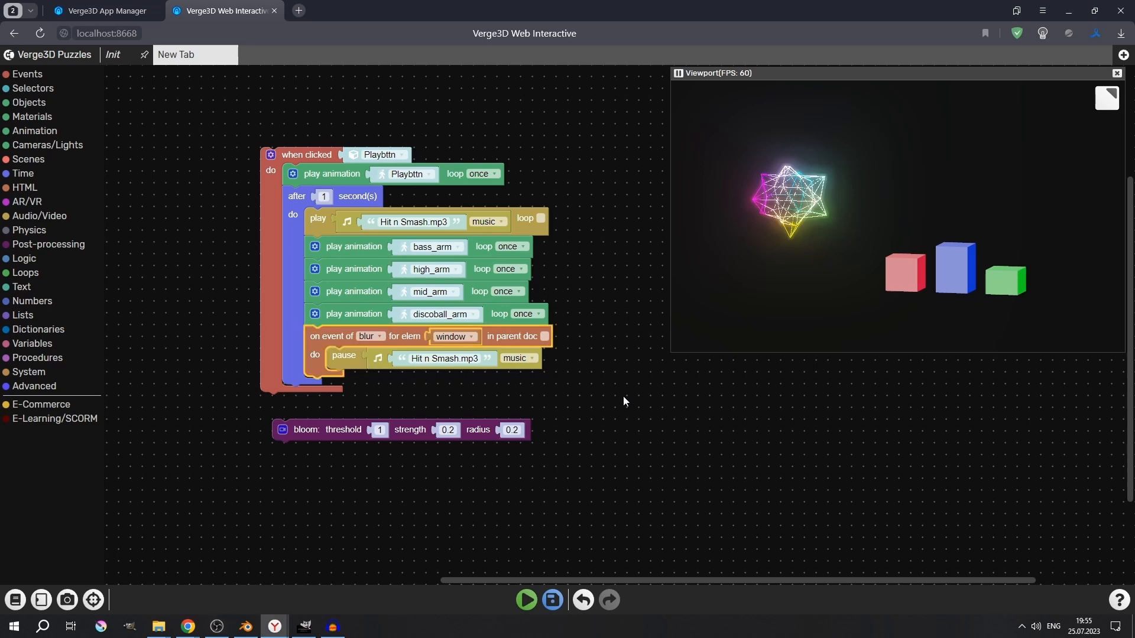
key("ctrl+v")
left_click_drag(533, 359, 329, 402)
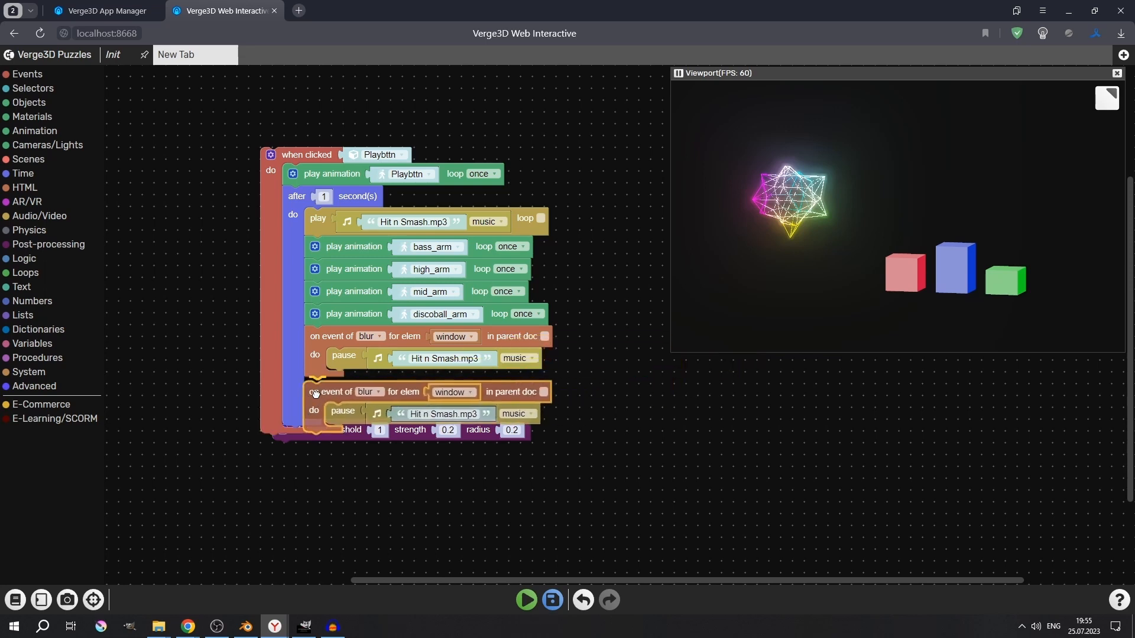
left_click_drag(275, 249, 287, 202)
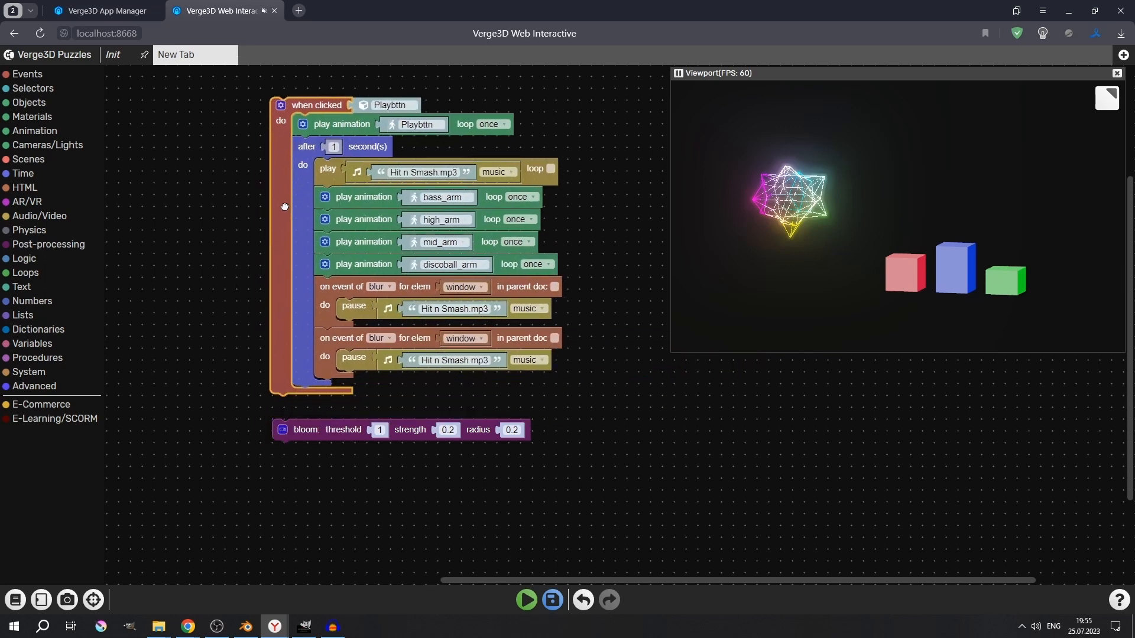
Move the bloom puzzle farther down, set the second window event to focus, and pull its pause puzzle out of the event
left_click_drag(302, 433, 303, 490)
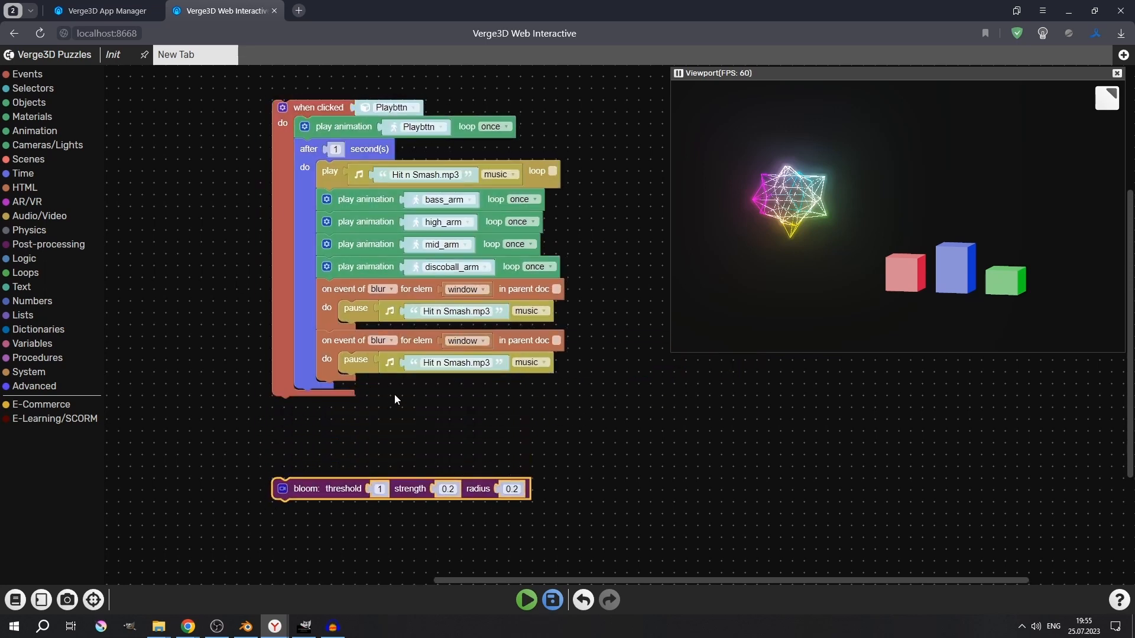
left_click_drag(395, 394, 400, 417)
left_click(390, 365)
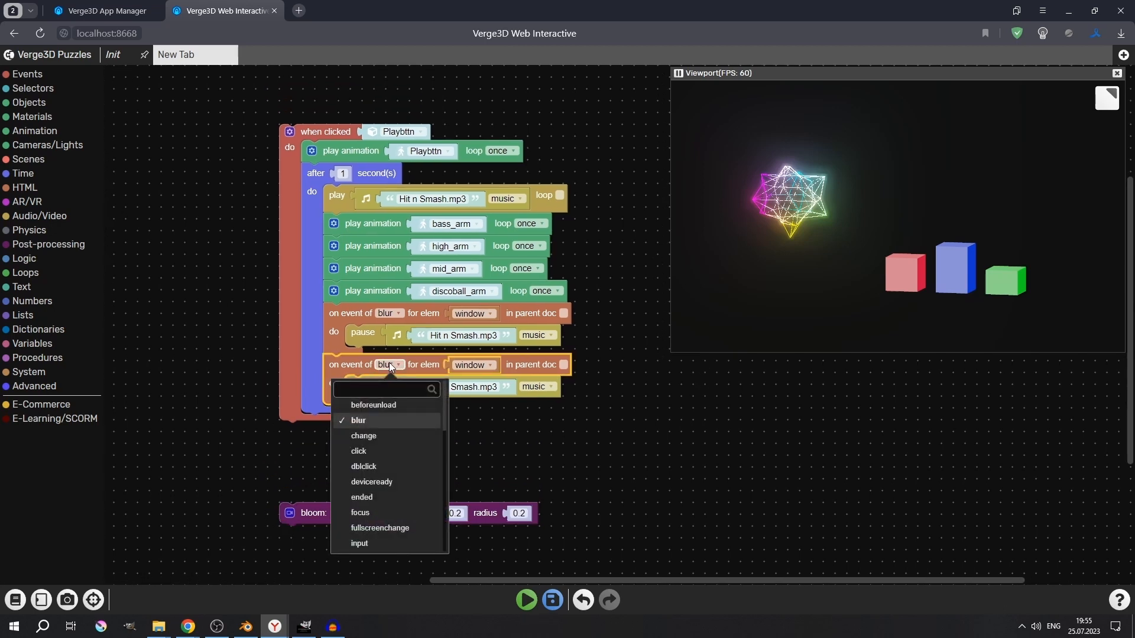
left_click(365, 513)
left_click(368, 393)
left_click_drag(368, 388, 479, 444)
Place a copy of the Hit n Smash.mp3 play puzzle inside the focus event and delete the detached pause puzzle
left_click(332, 197)
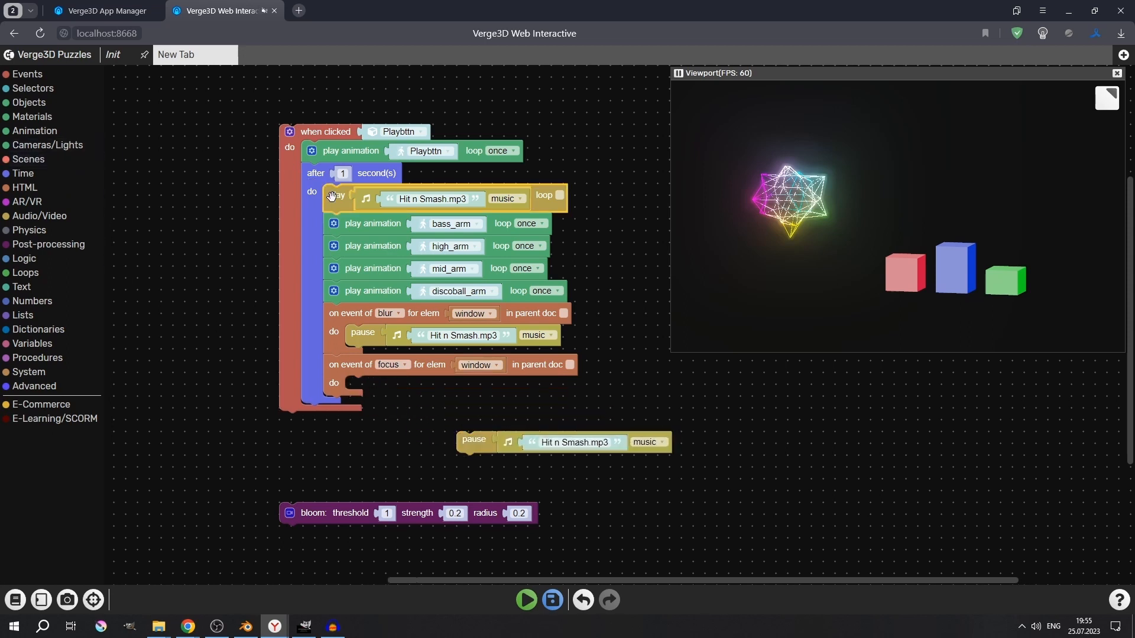
key("ctrl+c")
key("ctrl+v")
left_click_drag(528, 349, 363, 393)
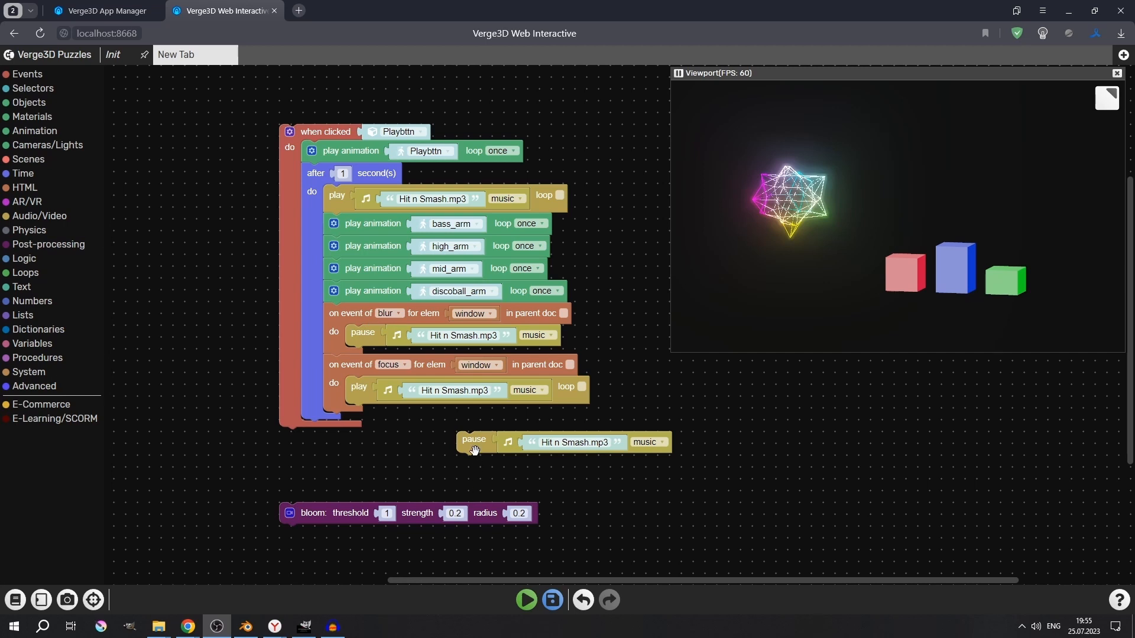
left_click(475, 442)
key("Delete")
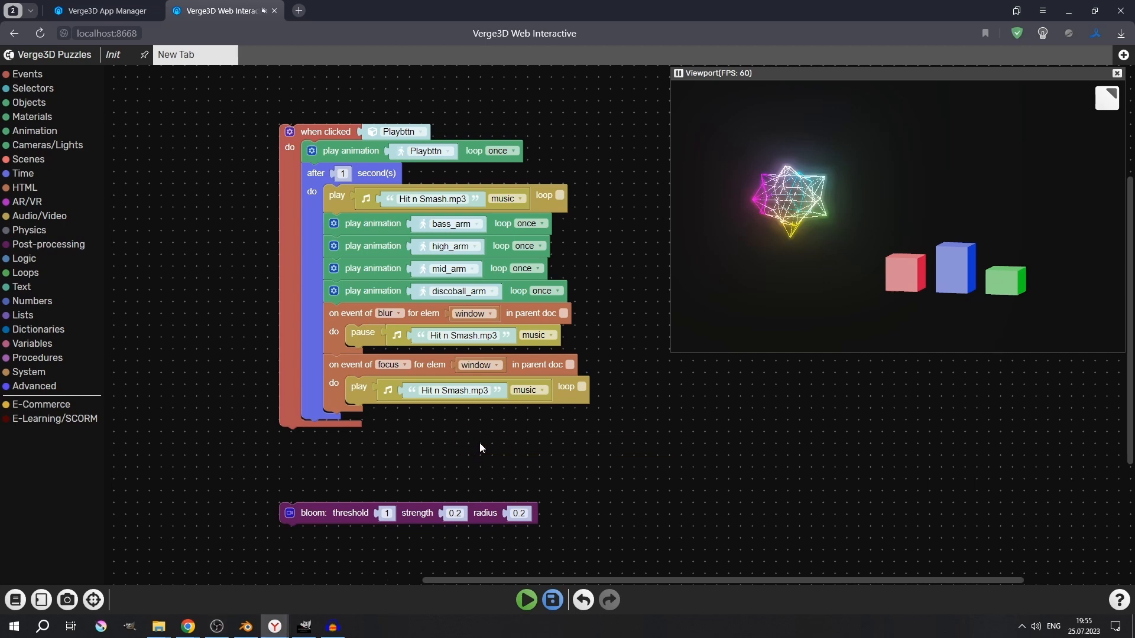
Save the puzzles and run them in the preview
left_click(553, 600)
left_click_drag(584, 420, 572, 427)
left_click(525, 600)
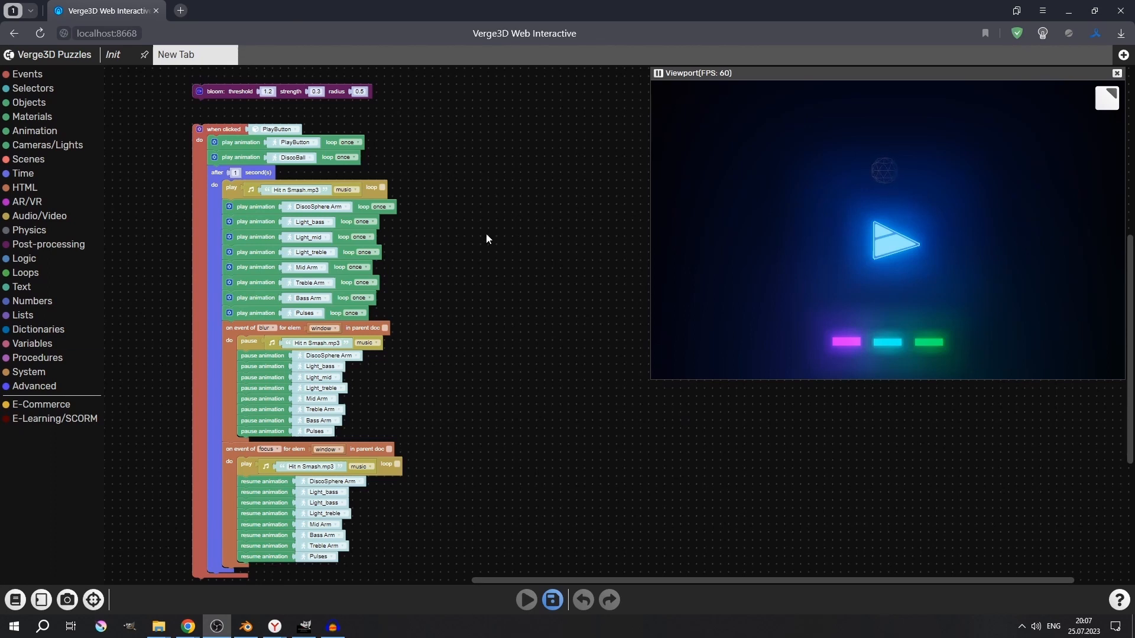
Examine the finished project's PlayButton click event and the animations it plays
scroll(232, 327, "down", 5)
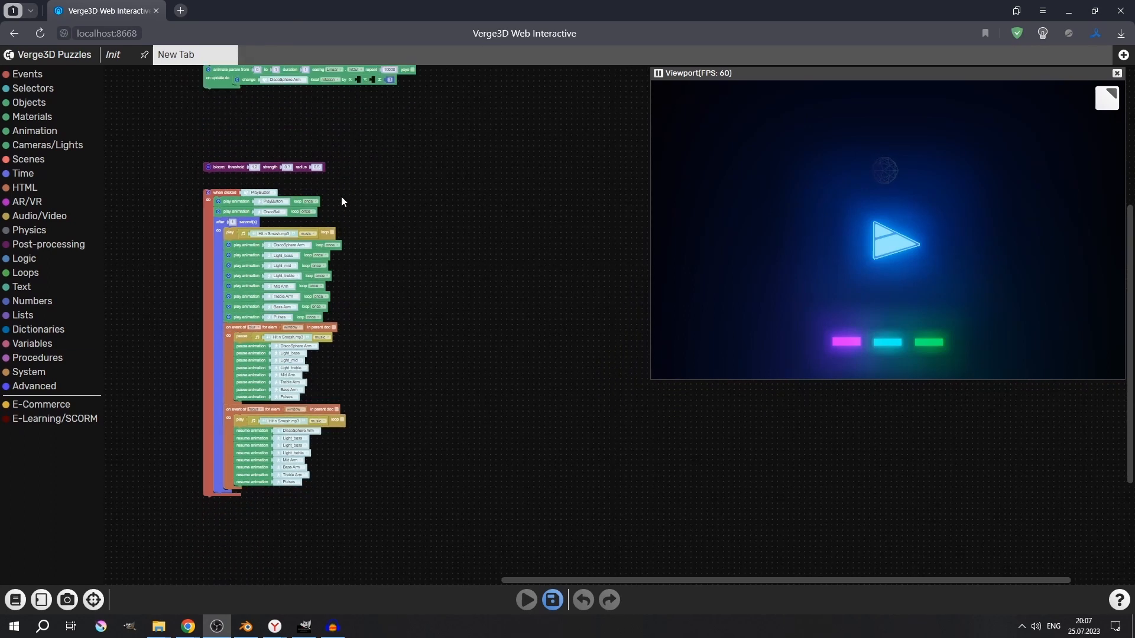
left_click_drag(231, 96, 231, 156)
scroll(249, 155, "up", 5)
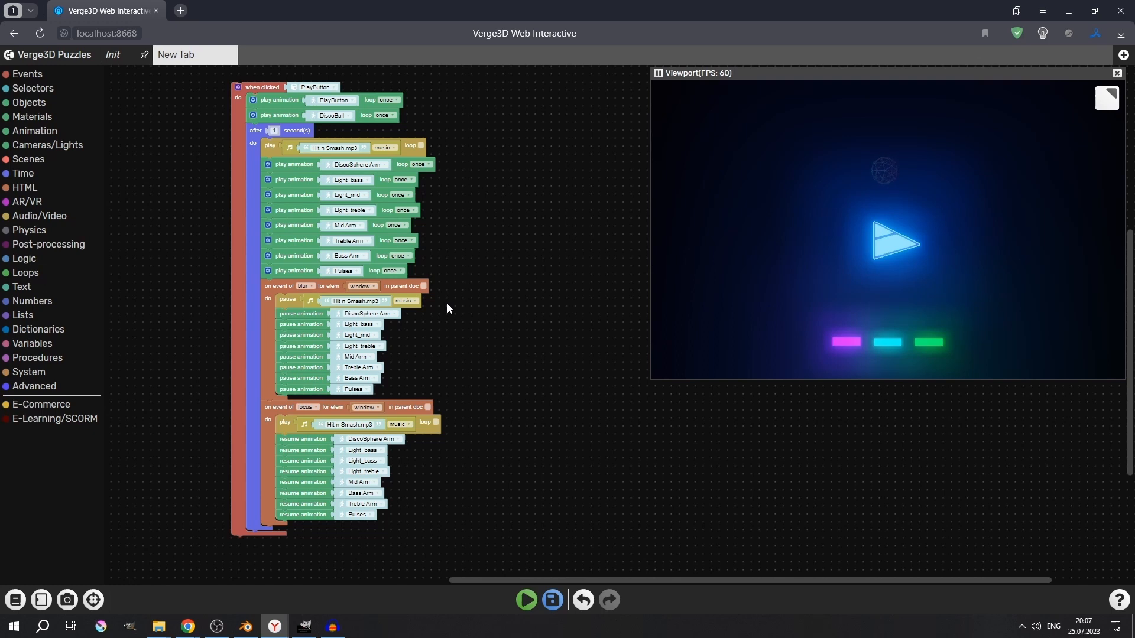
scroll(435, 324, "up", 2)
scroll(489, 323, "up", 2)
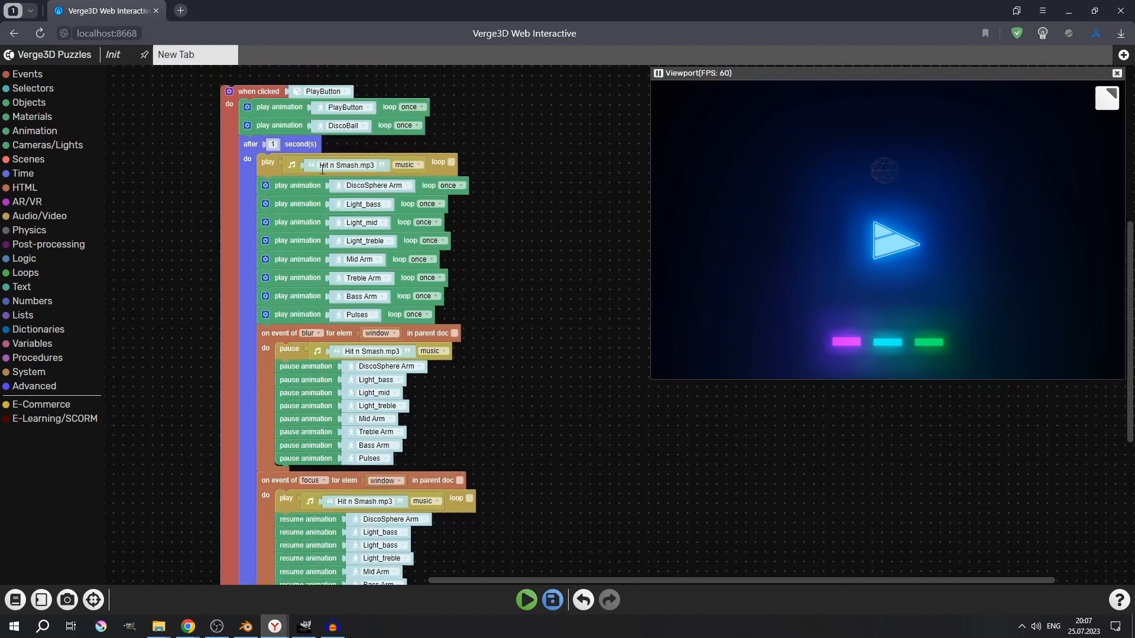
left_click(254, 92)
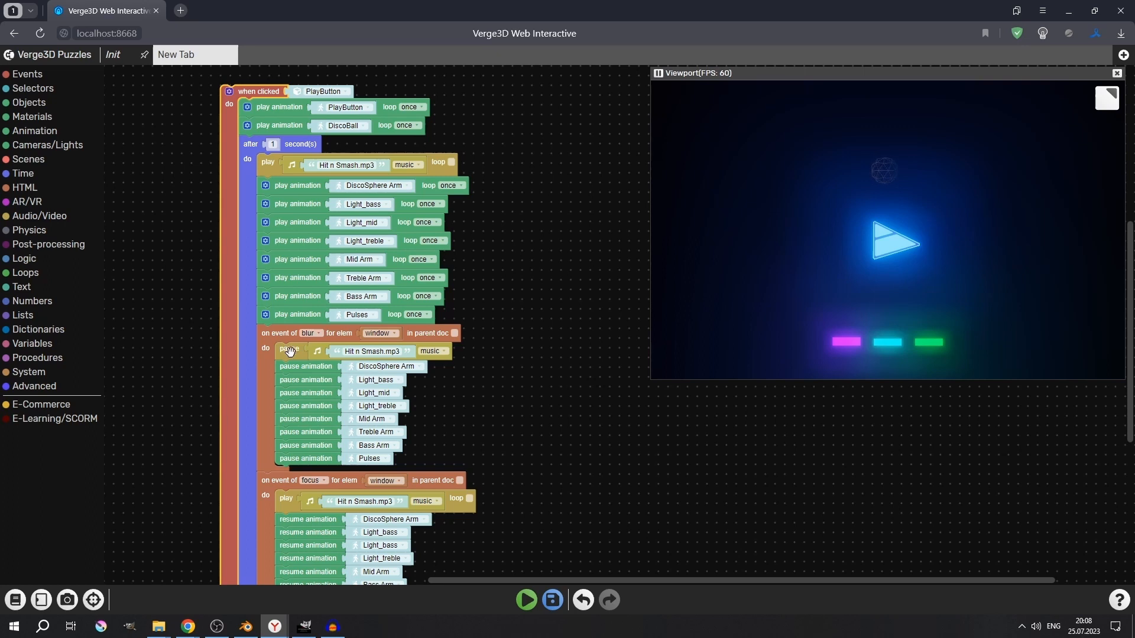
Examine the pause and resume animation puzzles inside the window blur and focus events
scroll(505, 406, "down", 3)
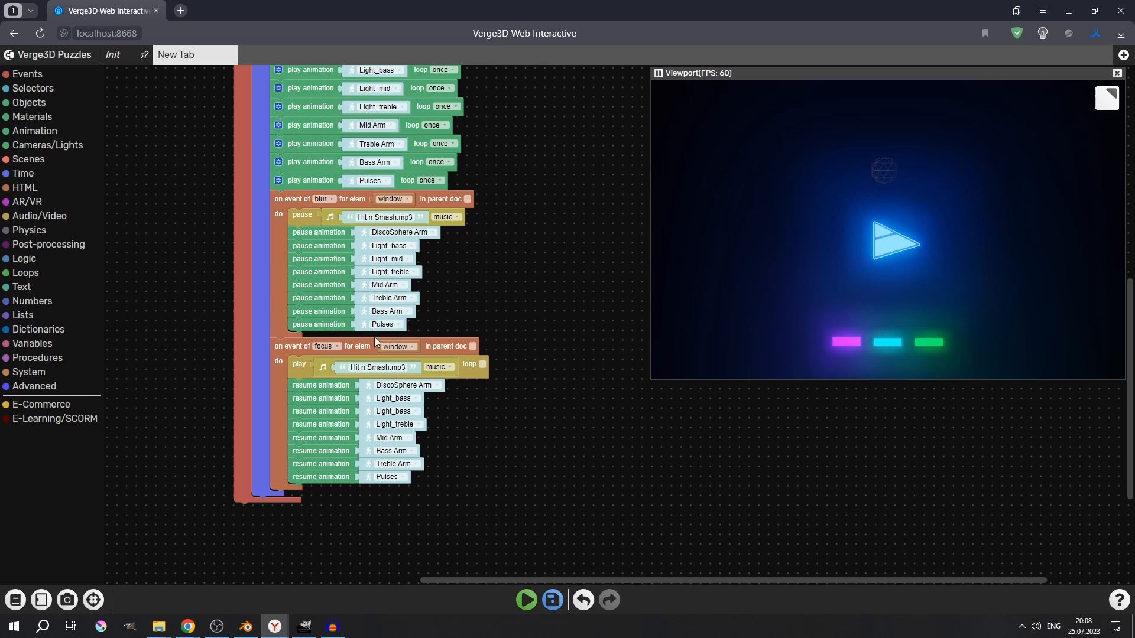
left_click(290, 349)
scroll(437, 343, "up", 1, "ctrl")
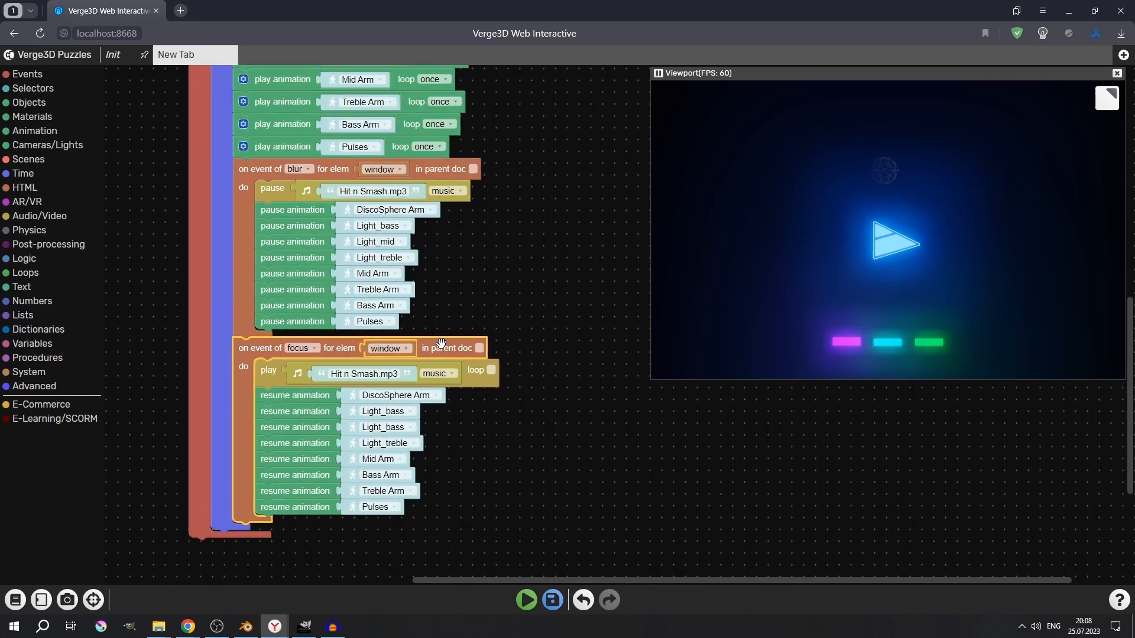
left_click_drag(483, 337, 505, 270)
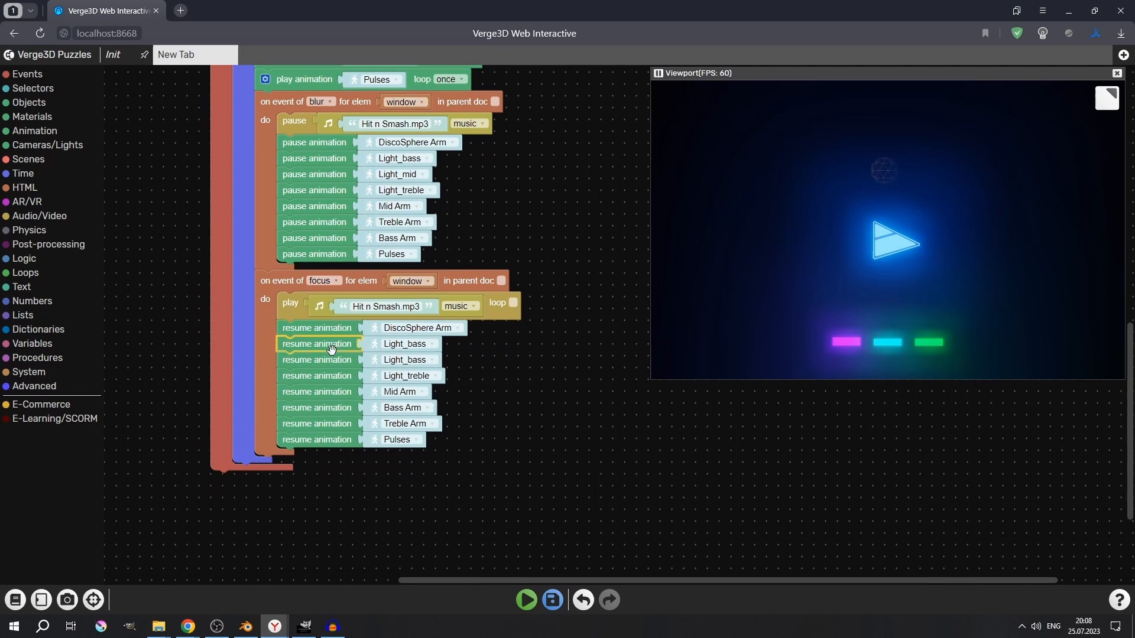
left_click(317, 426)
scroll(516, 359, "down", 4, "ctrl")
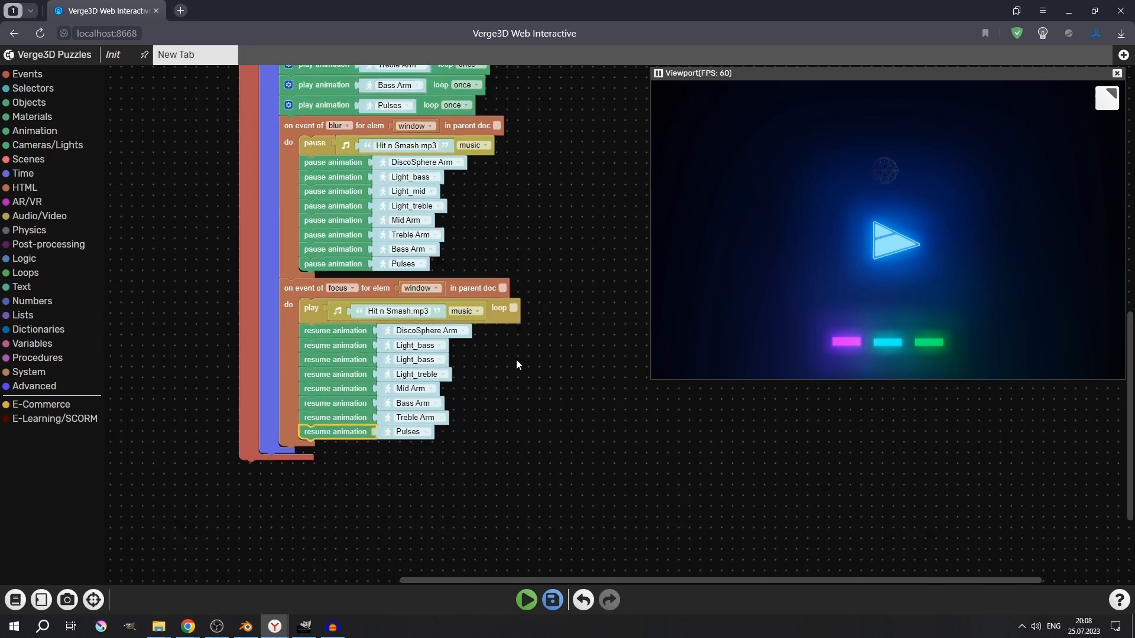
scroll(479, 329, "down", 1, "ctrl")
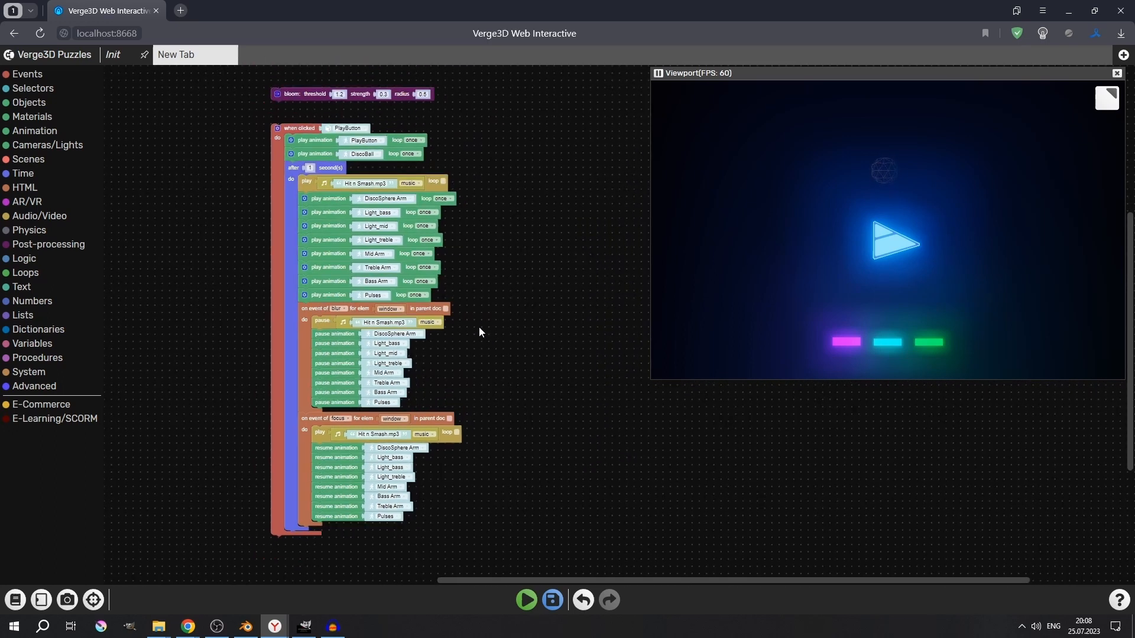
Start the preview with the play triangle, and switch to Blender and back to test the window focus behaviour
left_click(892, 241)
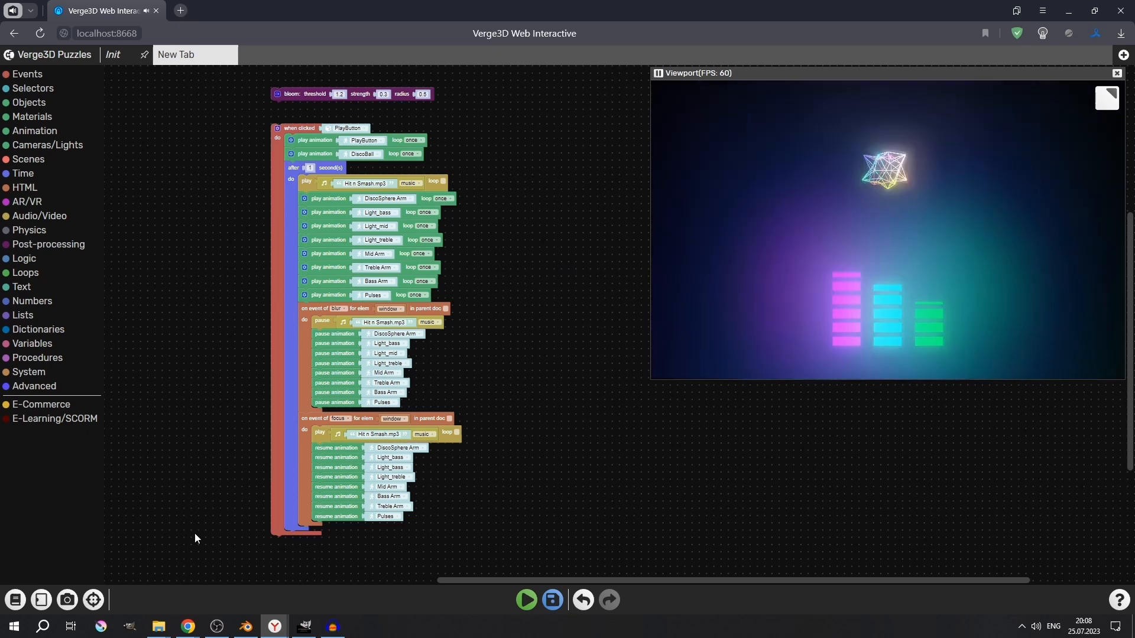
key("alt+Tab")
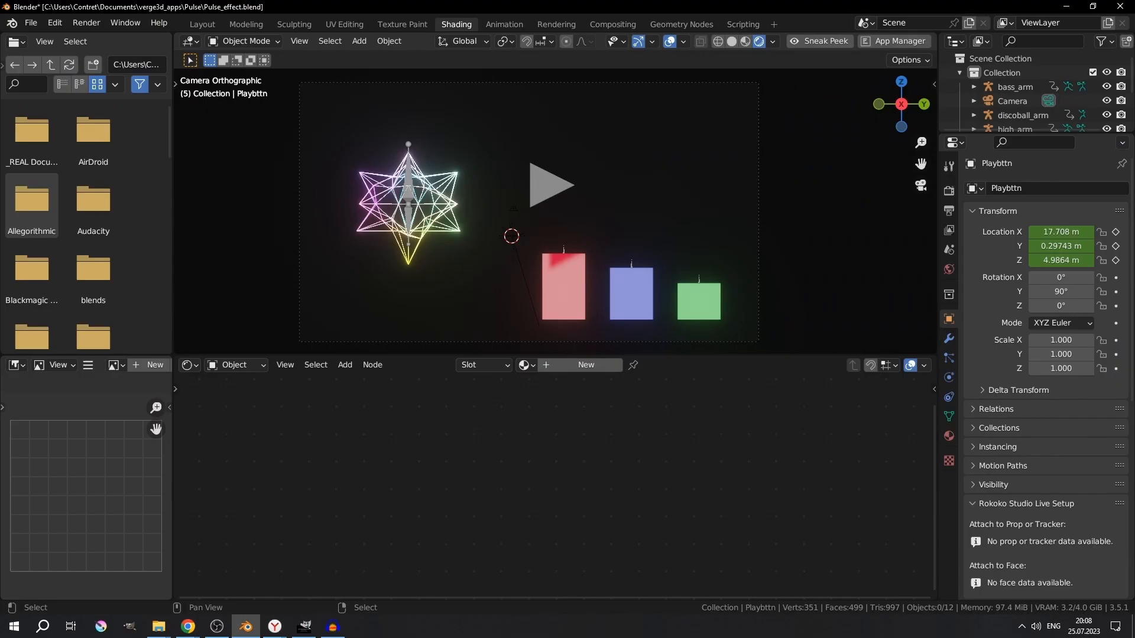
key("alt+Tab")
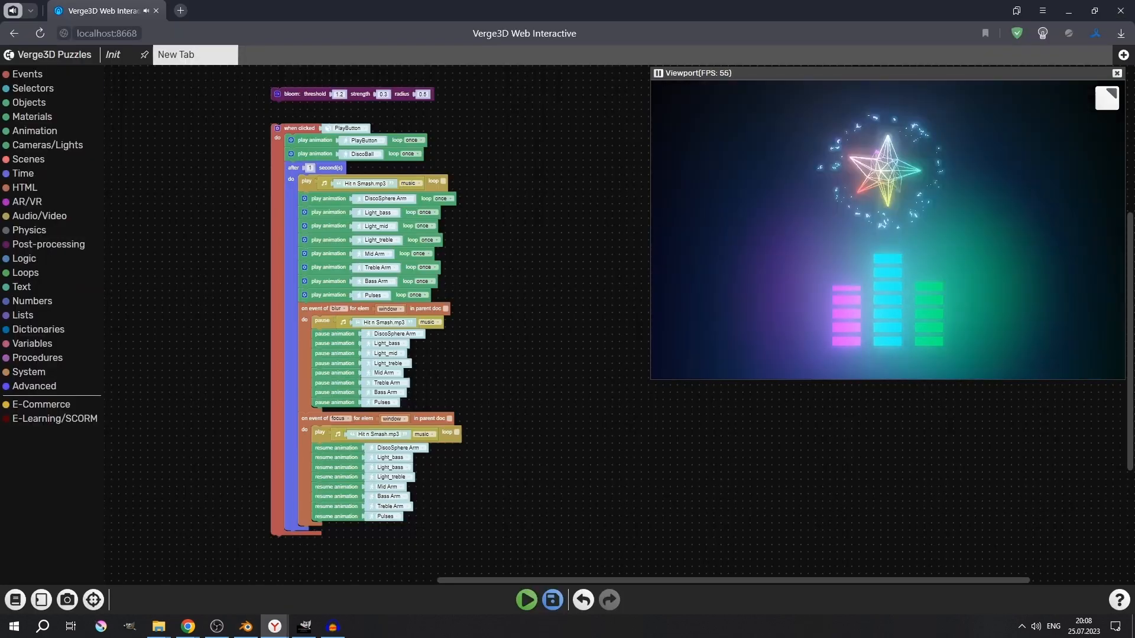
Mute the sound of the Verge3D Web Interactive browser tab
left_click(145, 10)
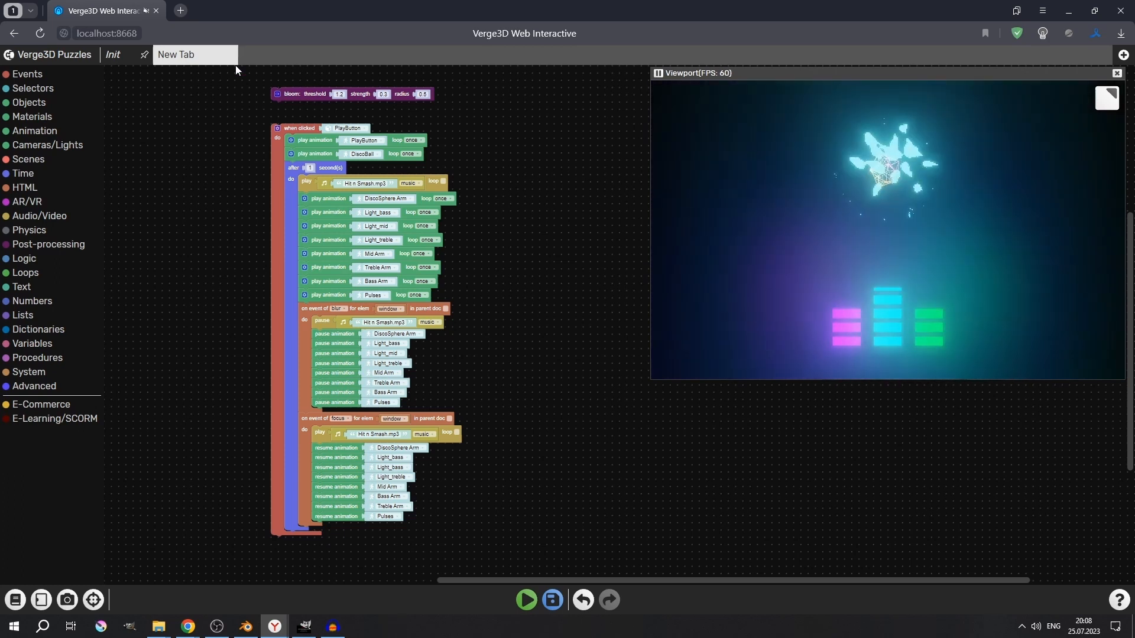
left_click(145, 10)
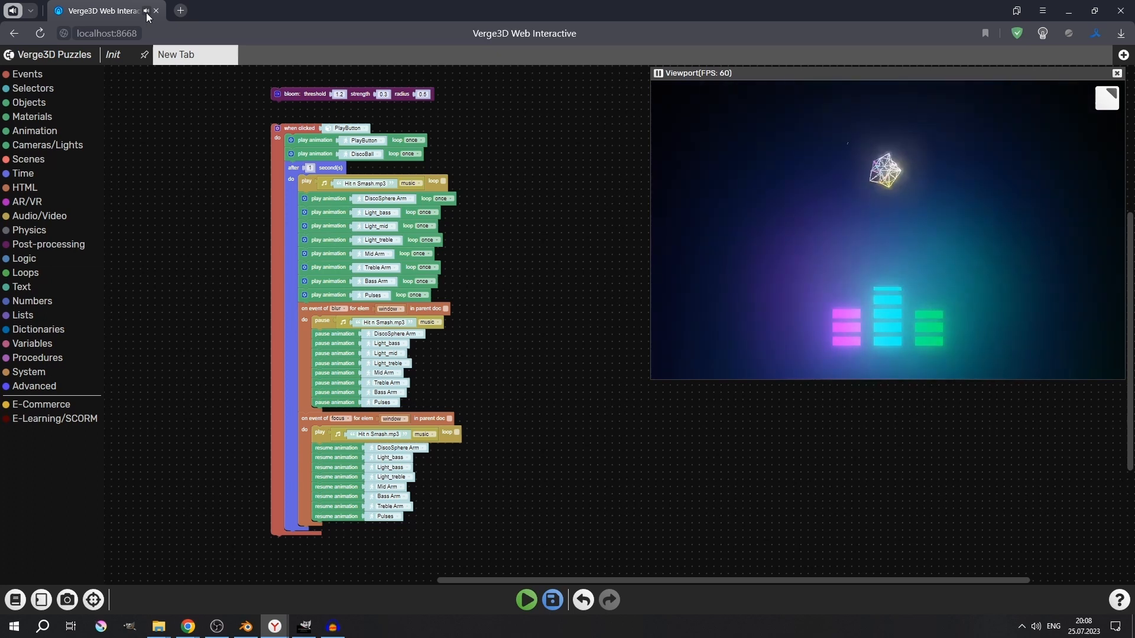
left_click(145, 11)
Examine the animate param puzzle and the change puzzle in it that rotates DiscoSphere Arm
scroll(461, 264, "up", 3)
left_click_drag(461, 195, 474, 284)
scroll(475, 295, "up", 3)
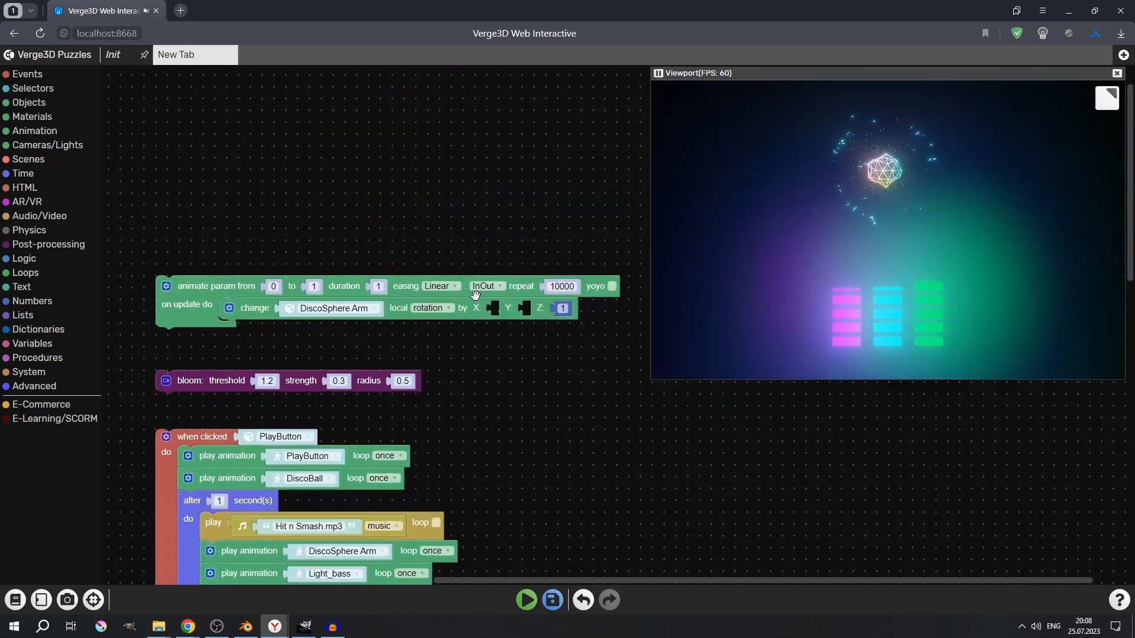
left_click_drag(518, 352, 492, 320)
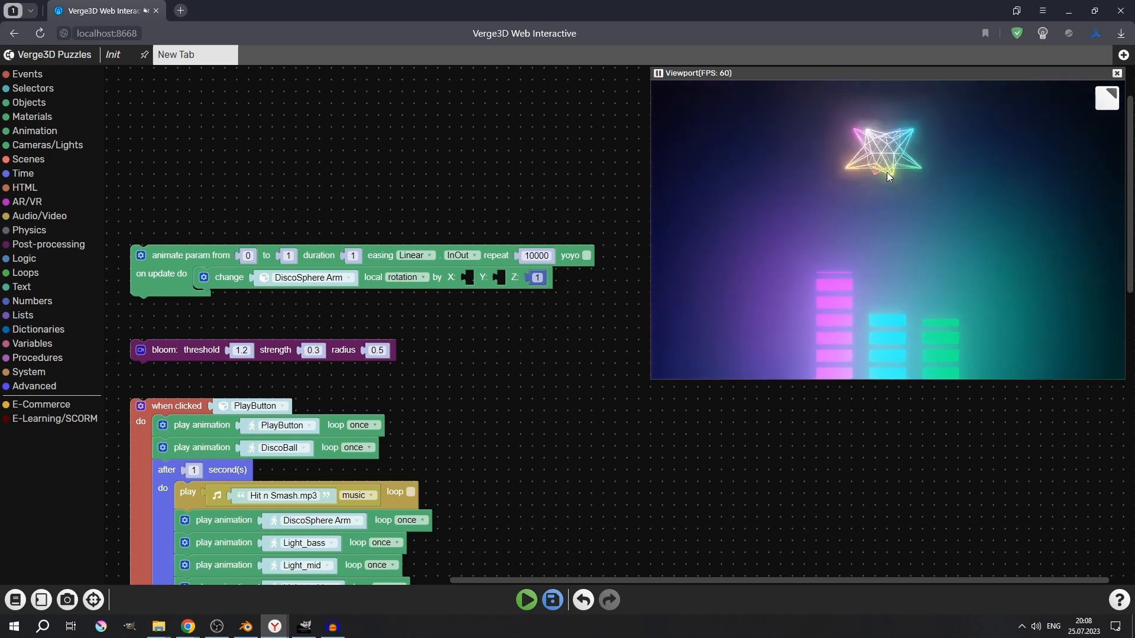
left_click(155, 249)
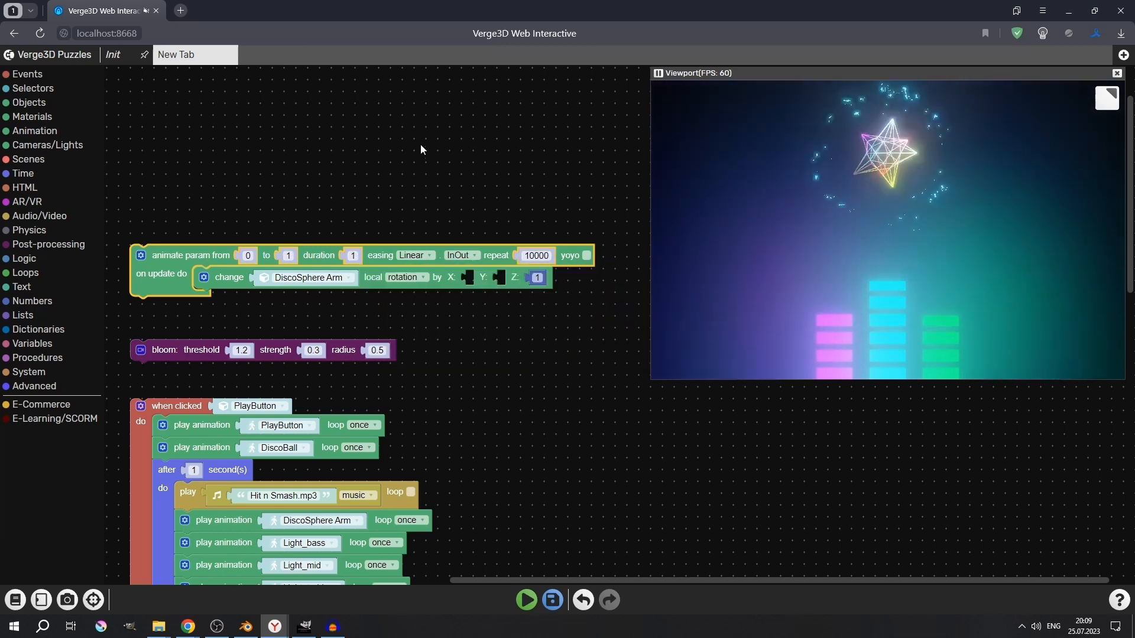
left_click(228, 279)
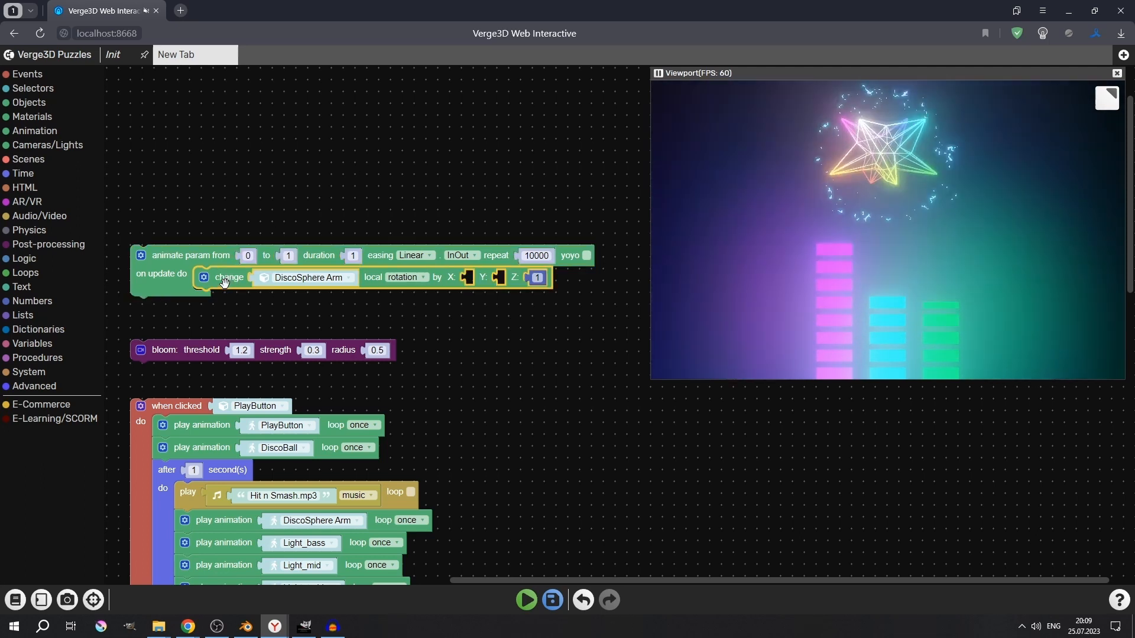
left_click(165, 256)
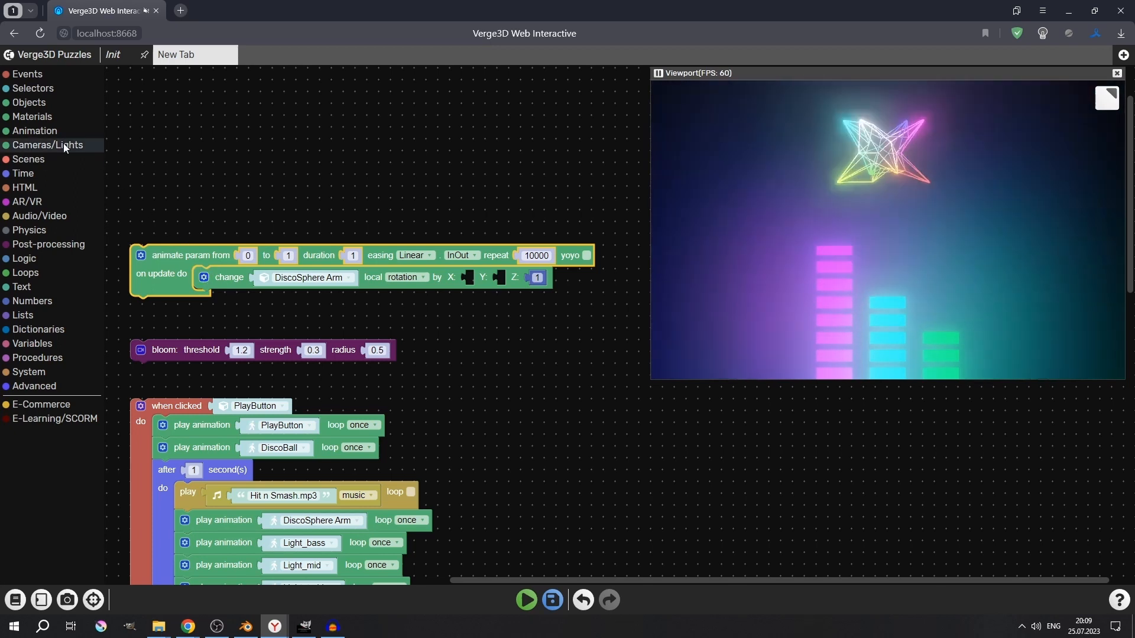
Locate the animate param puzzle among the available animation puzzles
left_click(39, 136)
left_click(161, 520)
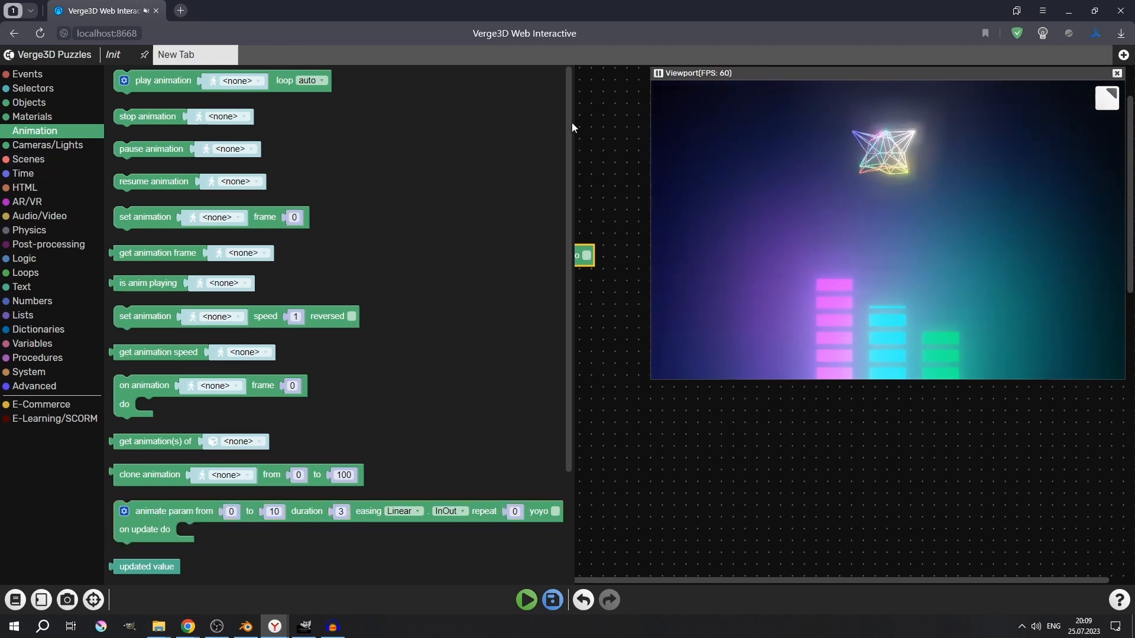
left_click(586, 133)
Try out an object change puzzle set to local rotation above the animate param group, and remove it
left_click(218, 281)
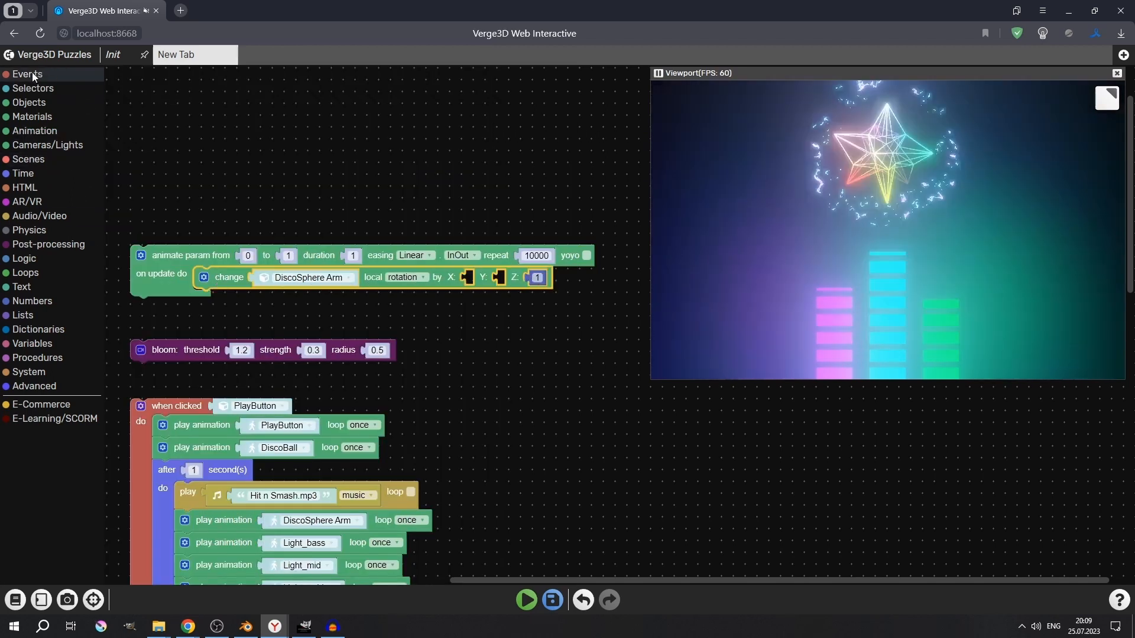
left_click(25, 104)
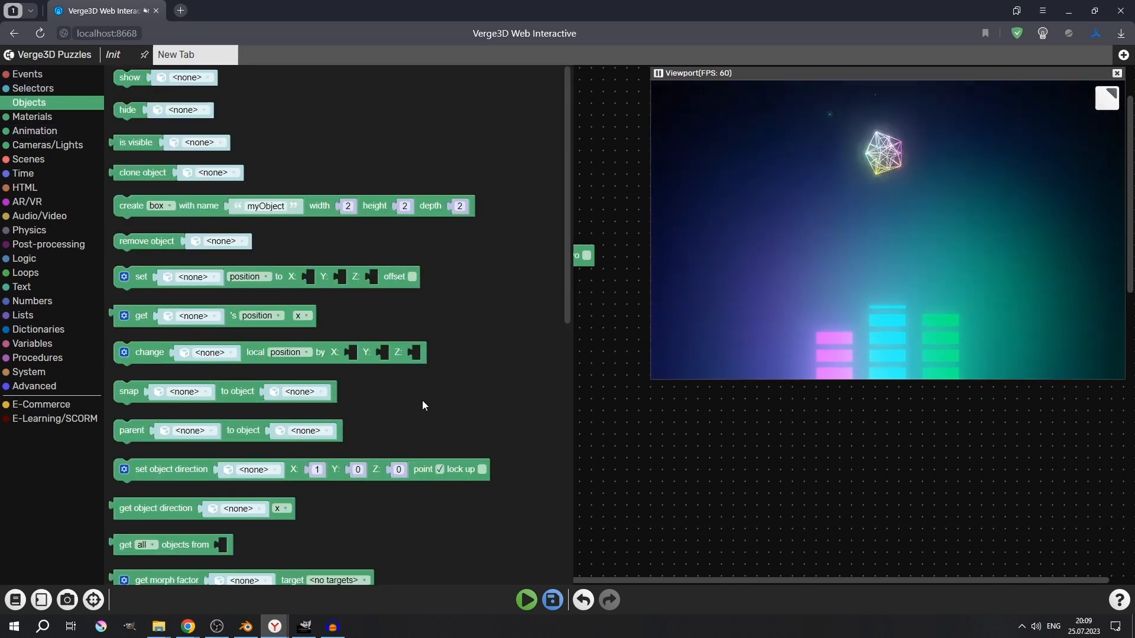
left_click(148, 353)
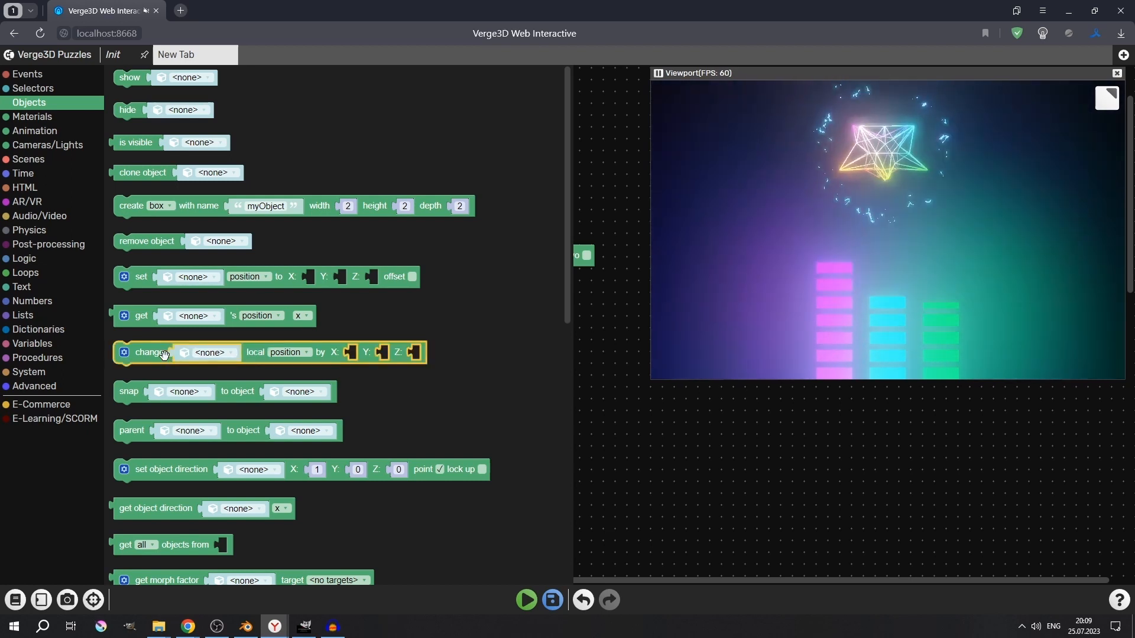
left_click_drag(149, 353, 213, 186)
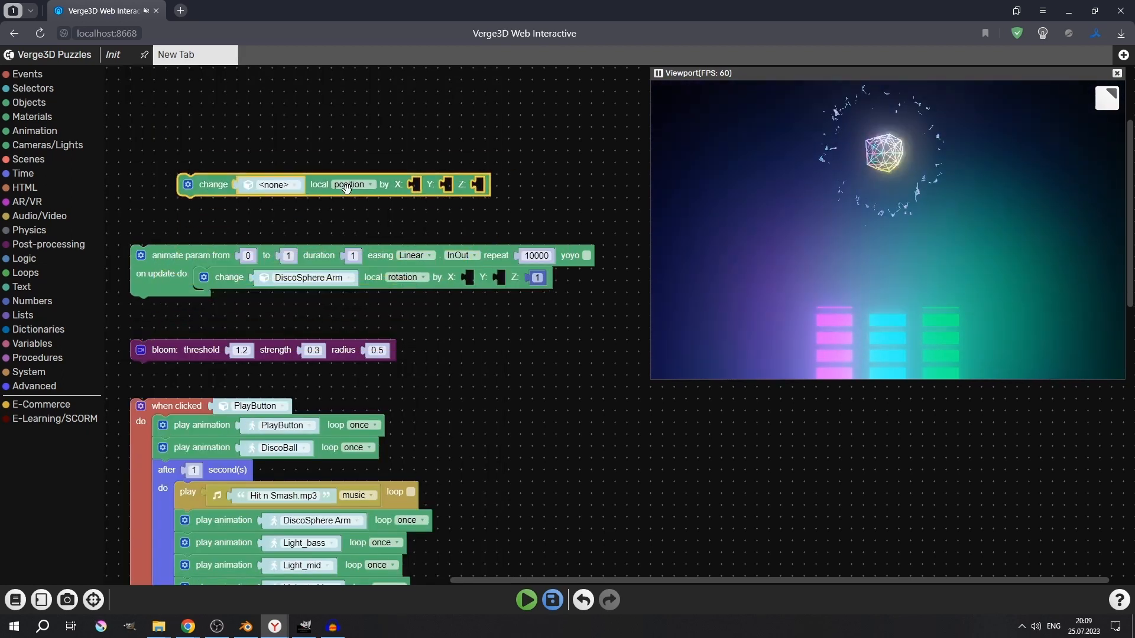
left_click(358, 184)
left_click(345, 223)
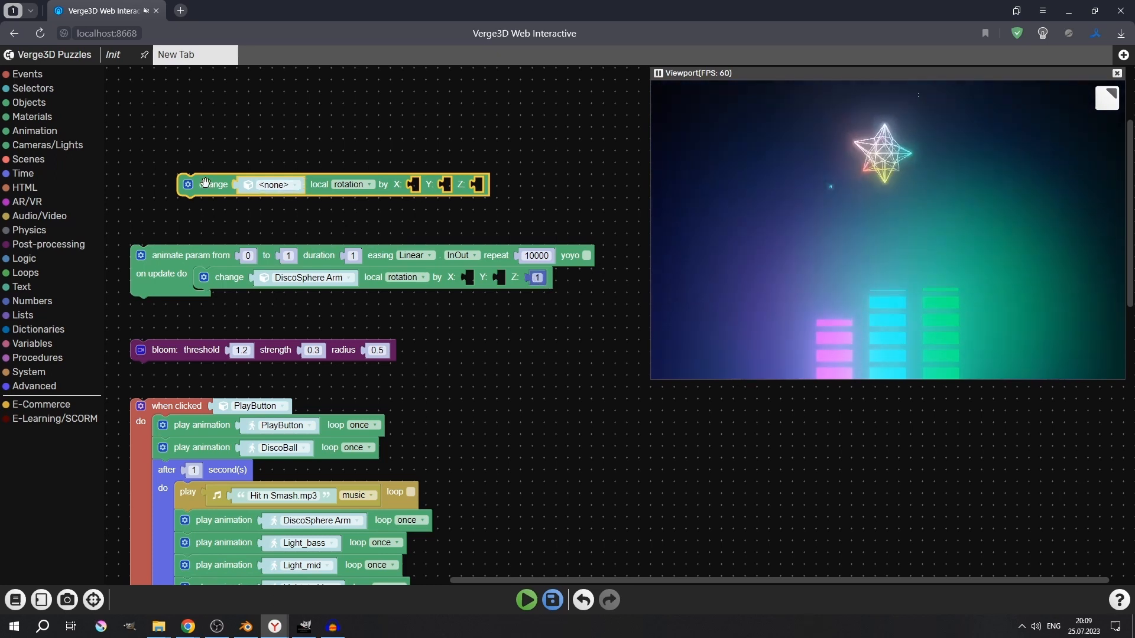
key("Delete")
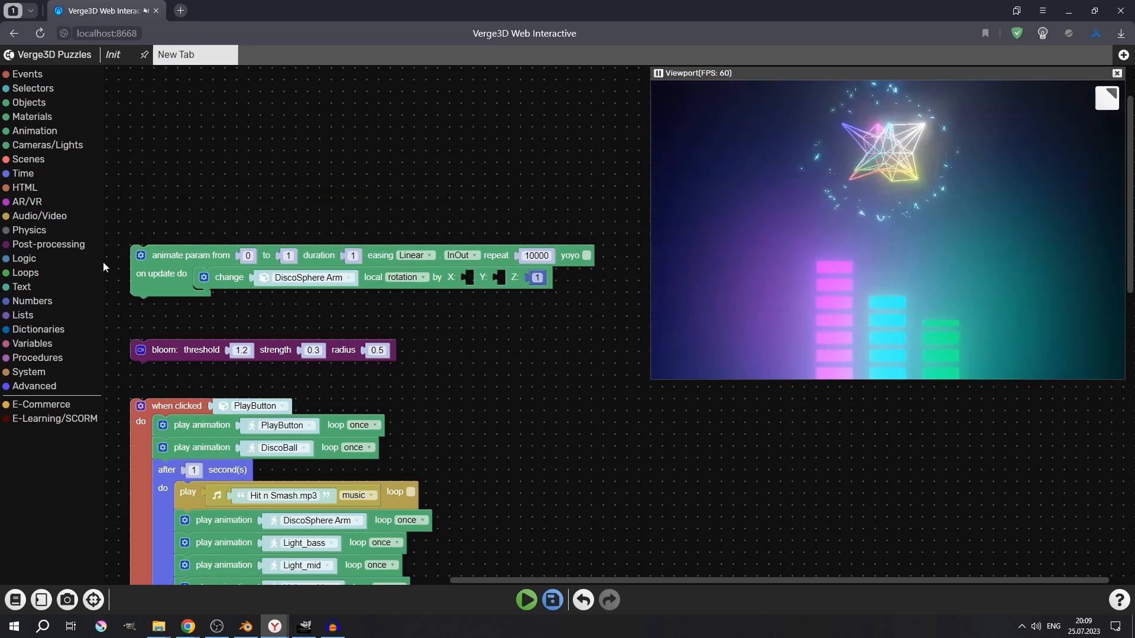
Place a number puzzle on the empty workspace above the animate param group and set its value to 1
left_click(35, 301)
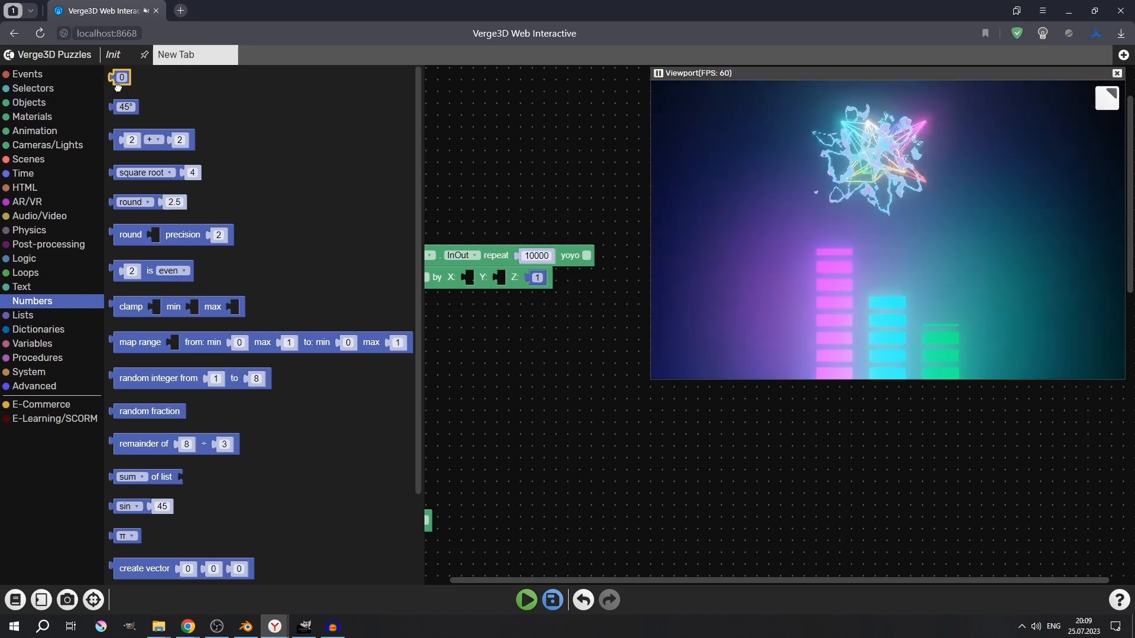
left_click_drag(112, 83, 381, 163)
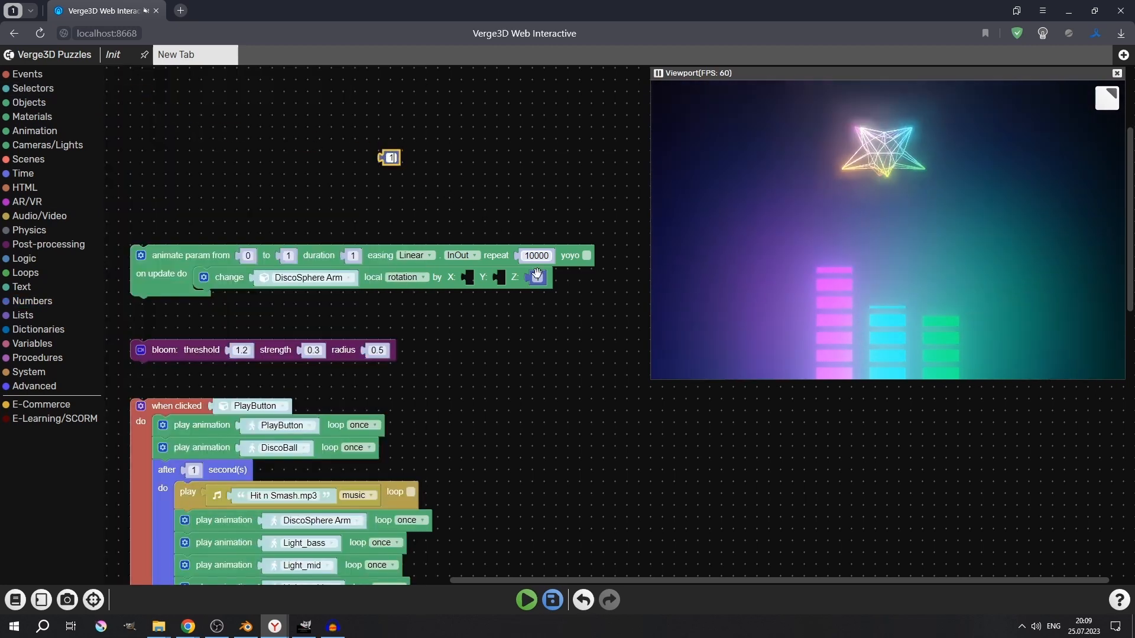
type("1")
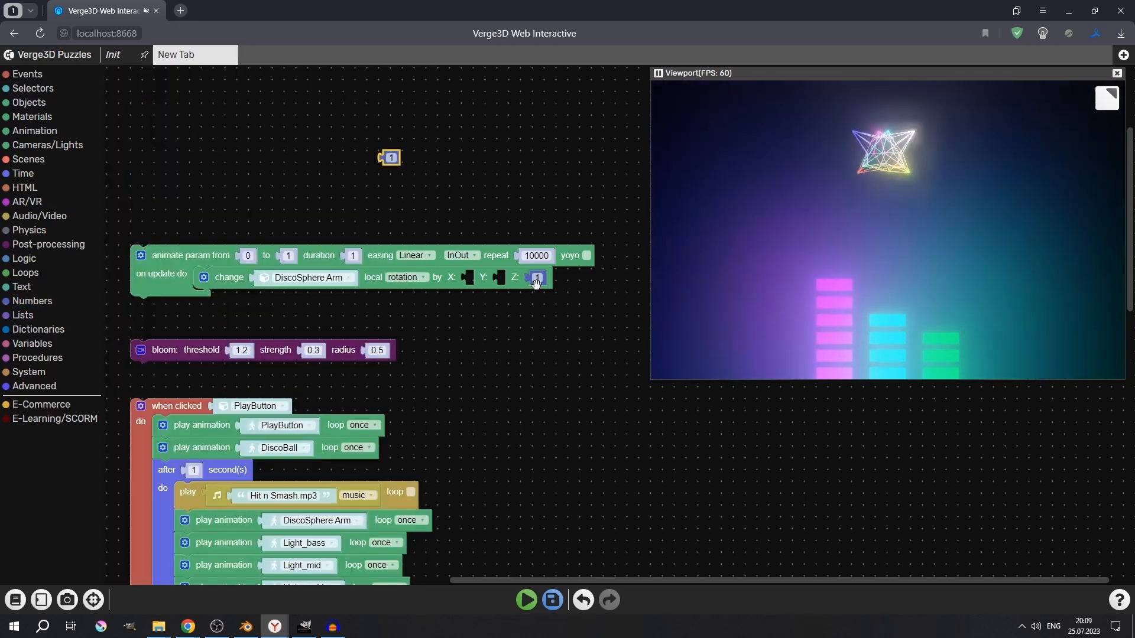
Delete the loose number puzzle and move the animate param group a little higher on the workspace
key("Delete")
left_click_drag(280, 256, 280, 232)
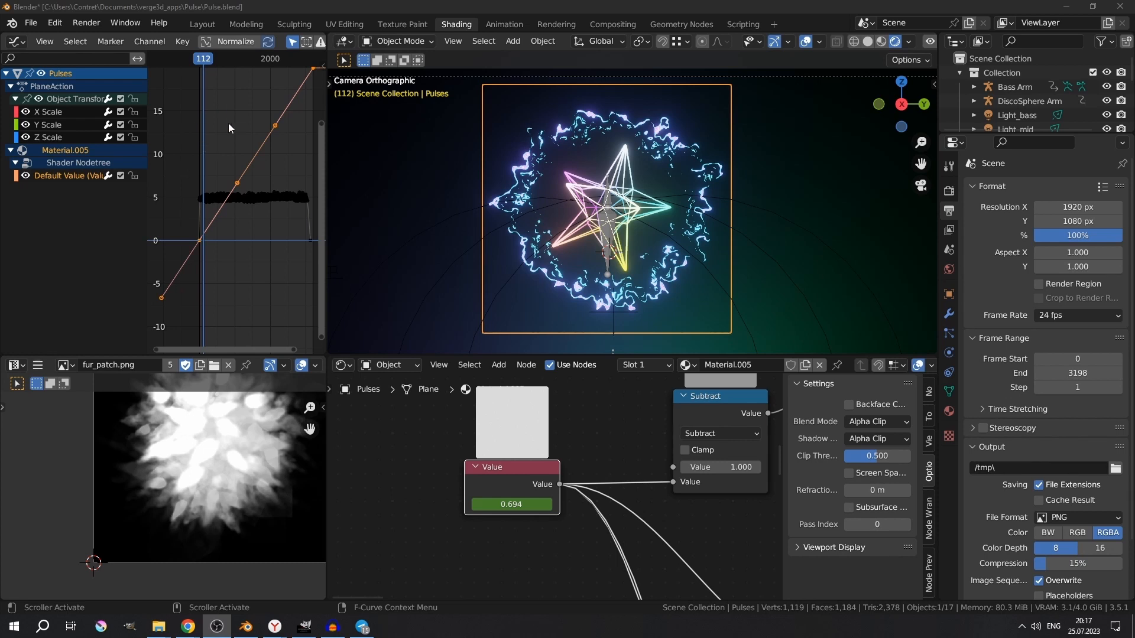
In Blender, switch to the Animation workspace and set the playback start frame to 1
middle_click_drag(228, 123, 203, 156)
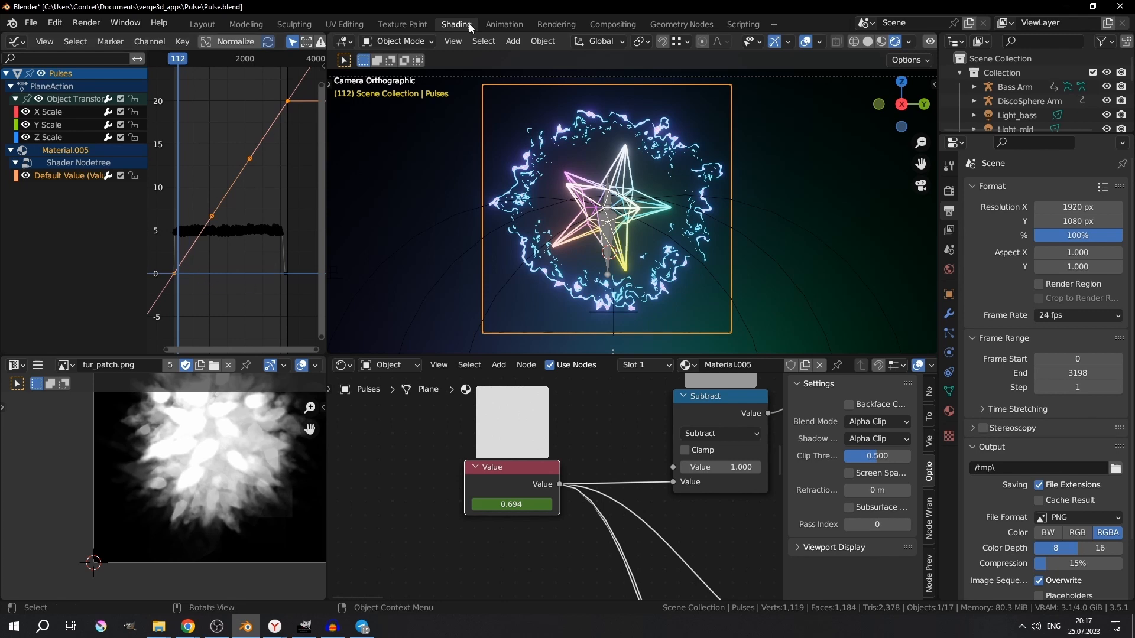
left_click(505, 24)
left_click(865, 593)
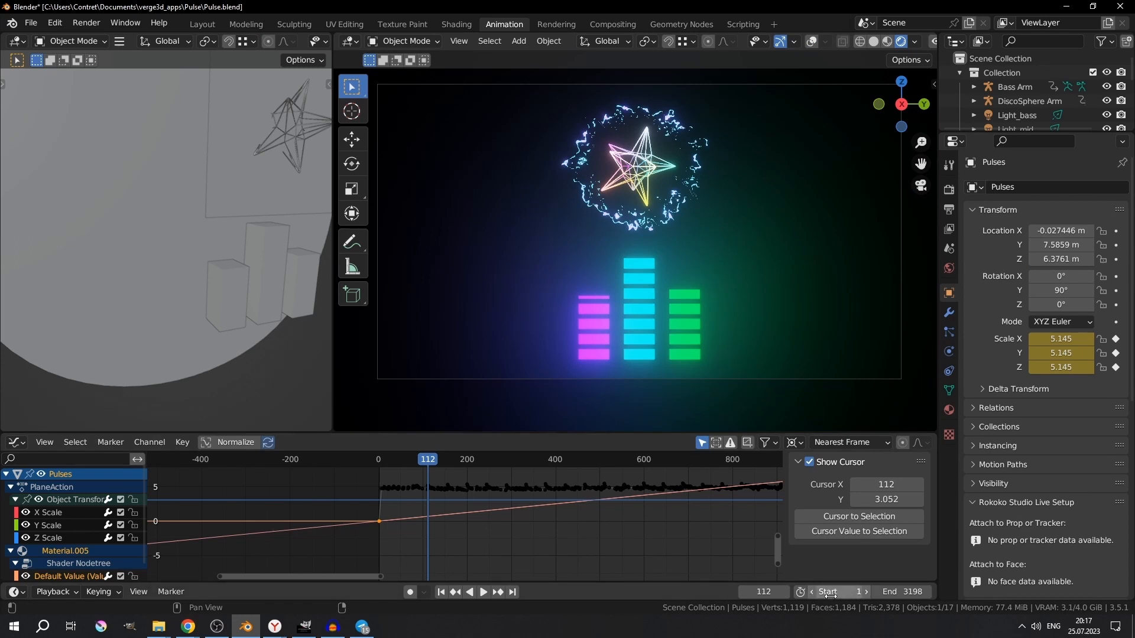
Move the playhead to frame 0 and set the playback start frame to 0
scroll(384, 496, "up", 8)
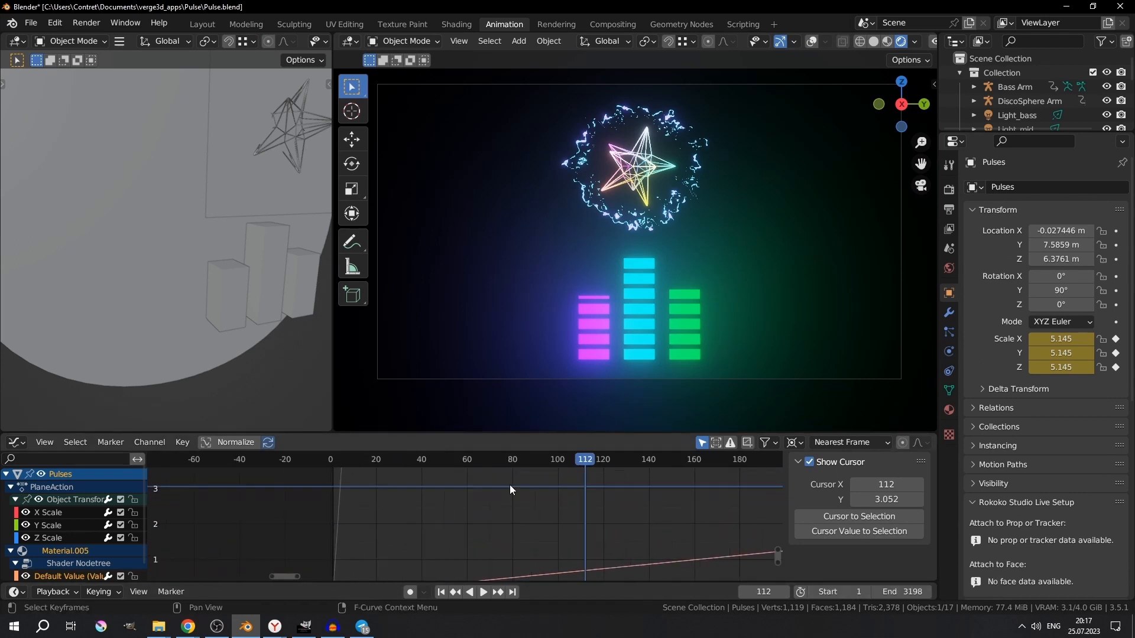
left_click_drag(575, 459, 297, 462)
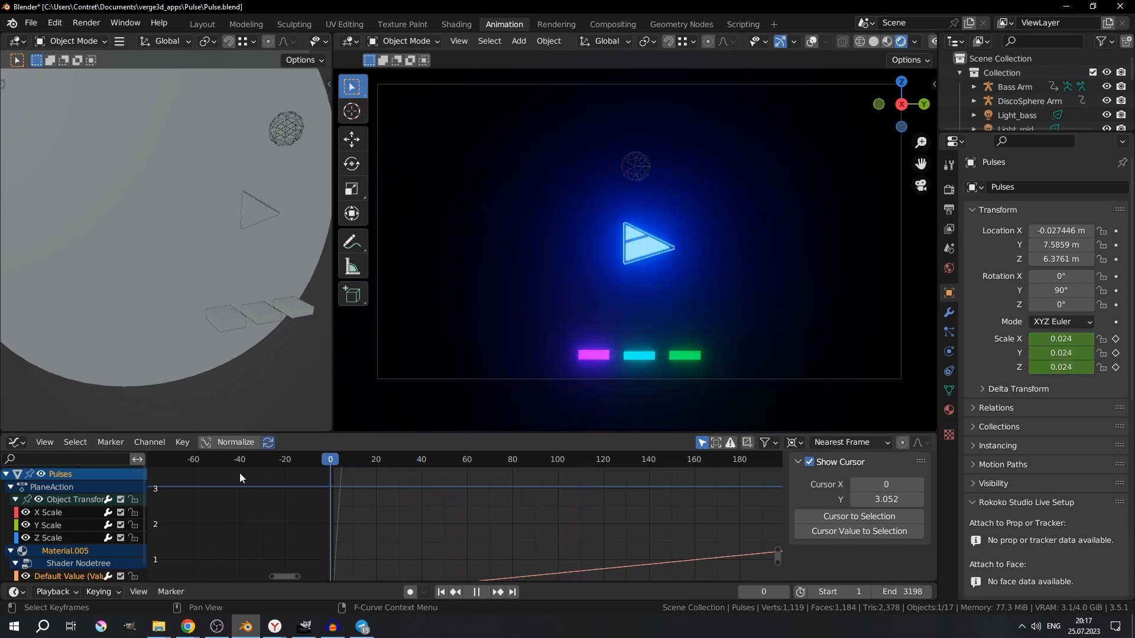
scroll(400, 530, "down", 4)
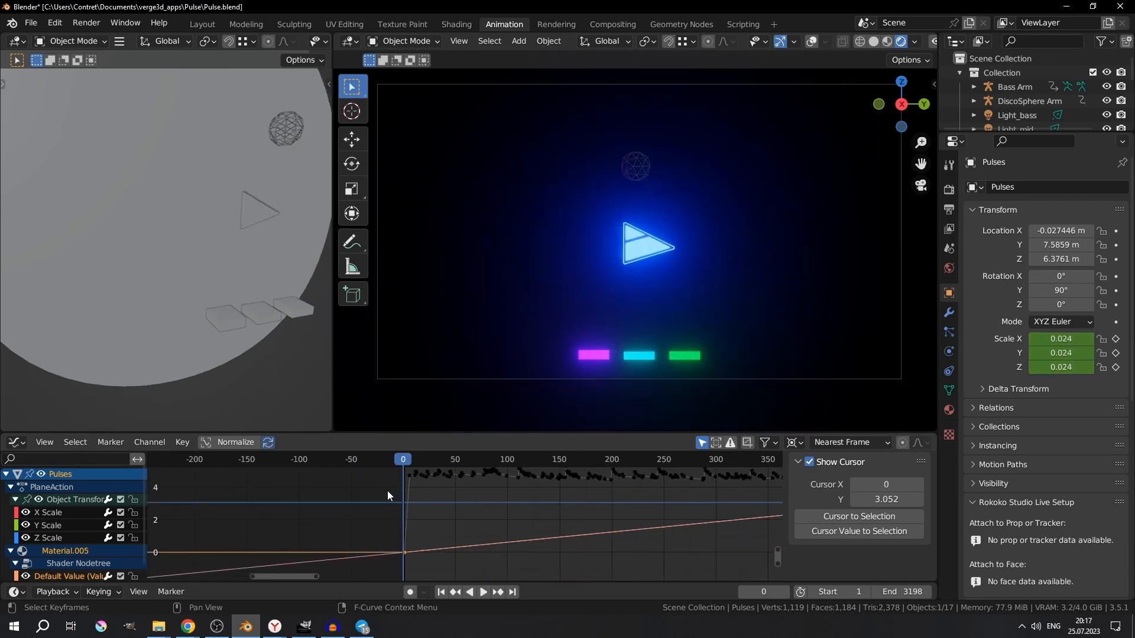
scroll(391, 512, "up", 9)
mouse_move(392, 512)
middle_mouse_down()
mouse_move(410, 496)
mouse_move(423, 511)
mouse_move(344, 526)
mouse_move(413, 517)
mouse_move(393, 525)
mouse_move(395, 505)
middle_mouse_up()
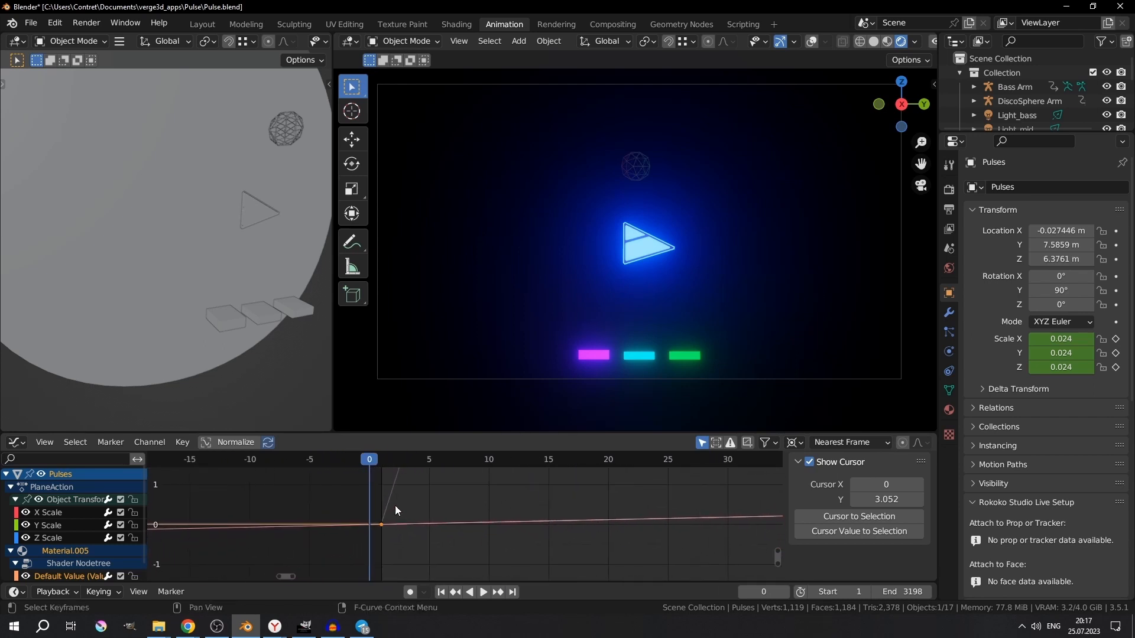
left_click(812, 594)
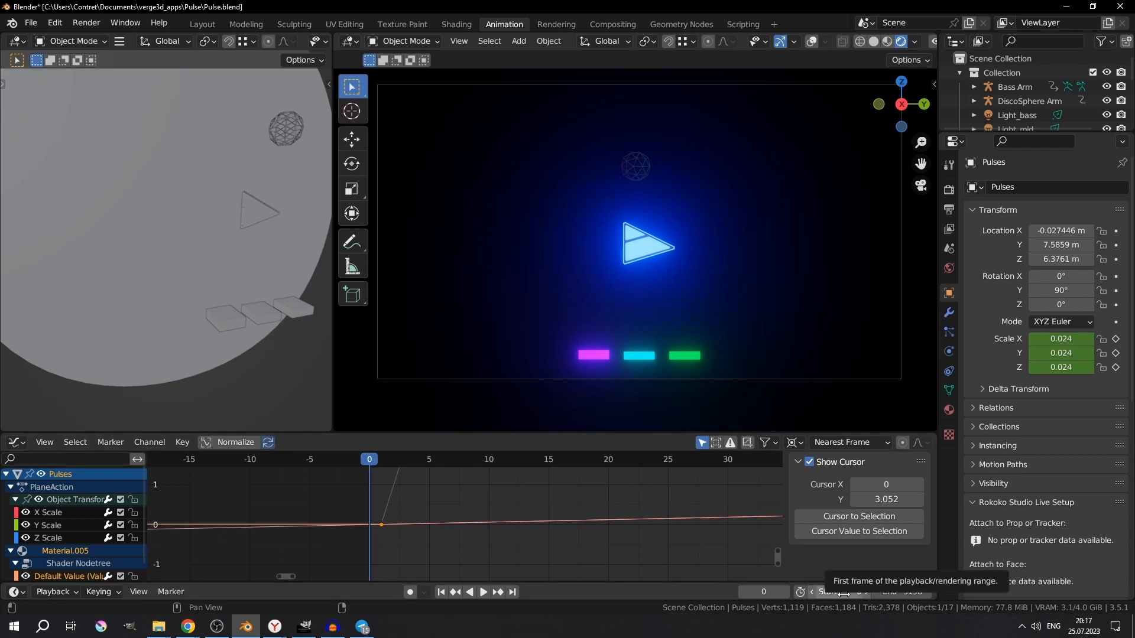
Select the final keyframe, at value 20, on the Default Value curve of the Pulses material
scroll(303, 469, "down", 7)
scroll(487, 515, "down", 6)
middle_click_drag(462, 492, 444, 506)
scroll(428, 491, "up", 5)
middle_click_drag(461, 561, 487, 526, "ctrl")
scroll(494, 526, "down", 7)
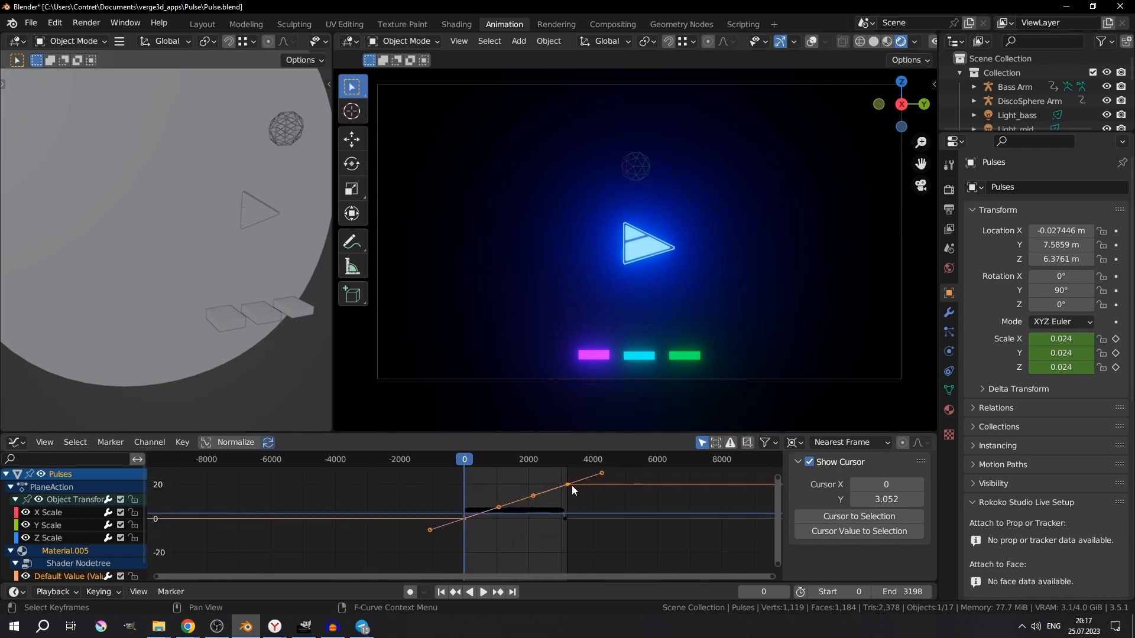
left_click(566, 487)
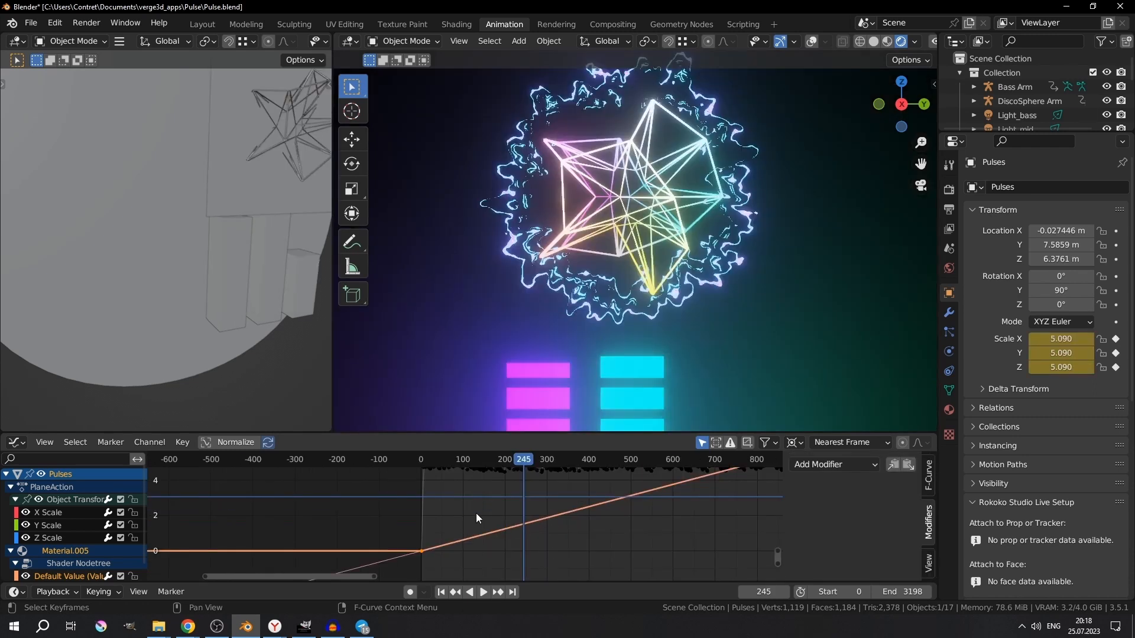
Try to move the Default Value curve upward by about 1.9 along the Y axis
middle_click_drag(538, 519, 517, 533)
key("g")
key("y")
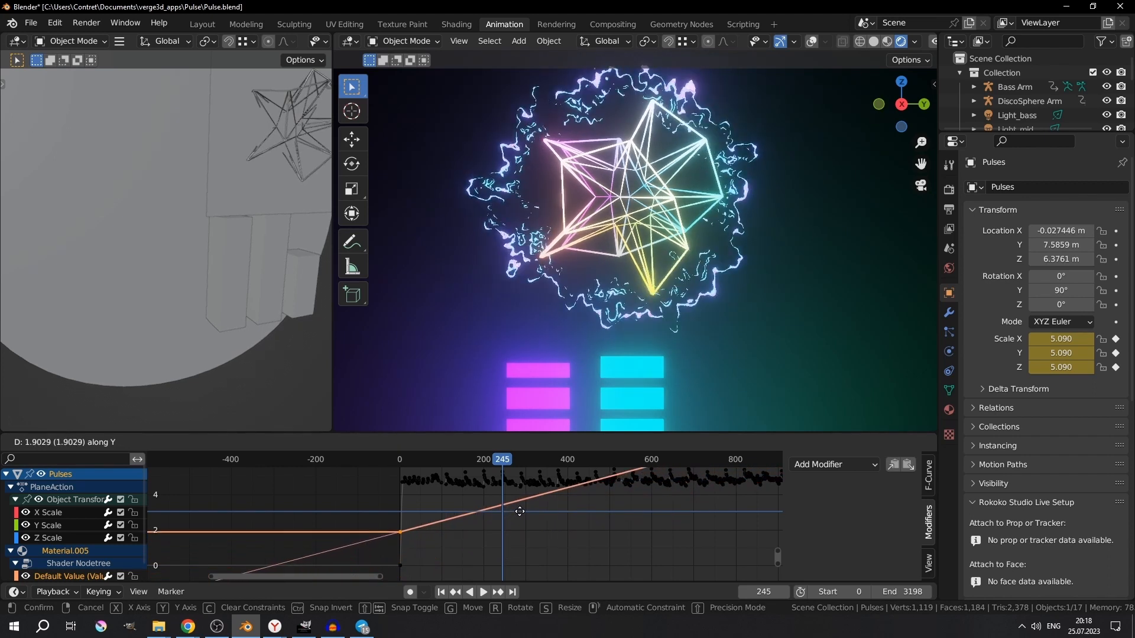
right_click(520, 509)
Set the Default Value curve's keyframe interpolation to Bezier and maximize the Graph Editor to show the whole curve
scroll(506, 530, "down", 10)
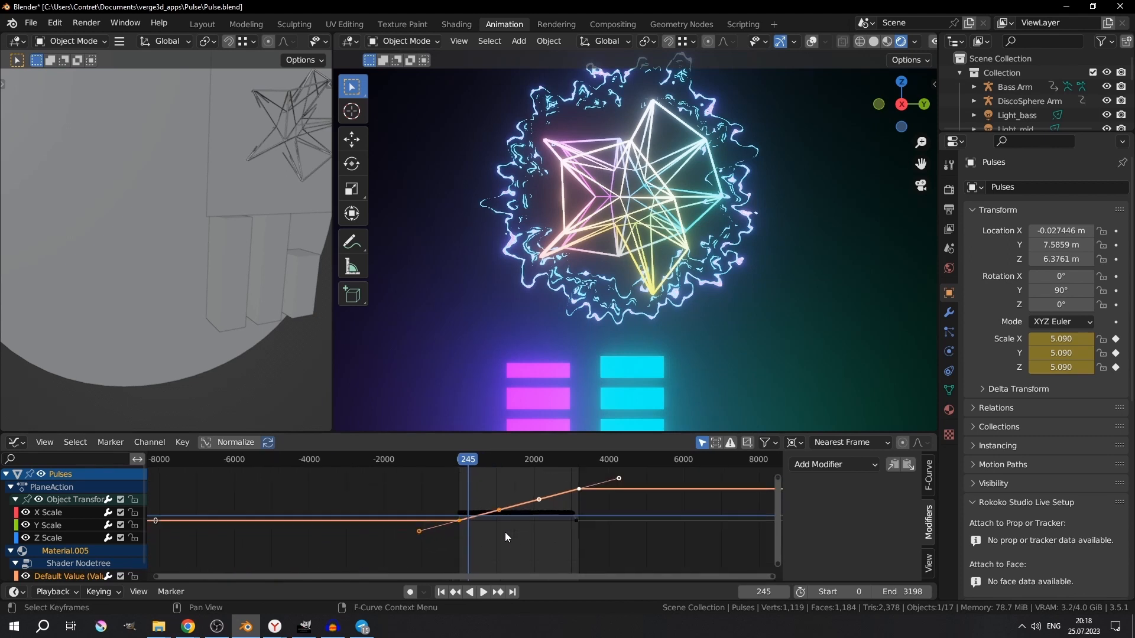
scroll(501, 532, "up", 2)
middle_click_drag(552, 506, 503, 512)
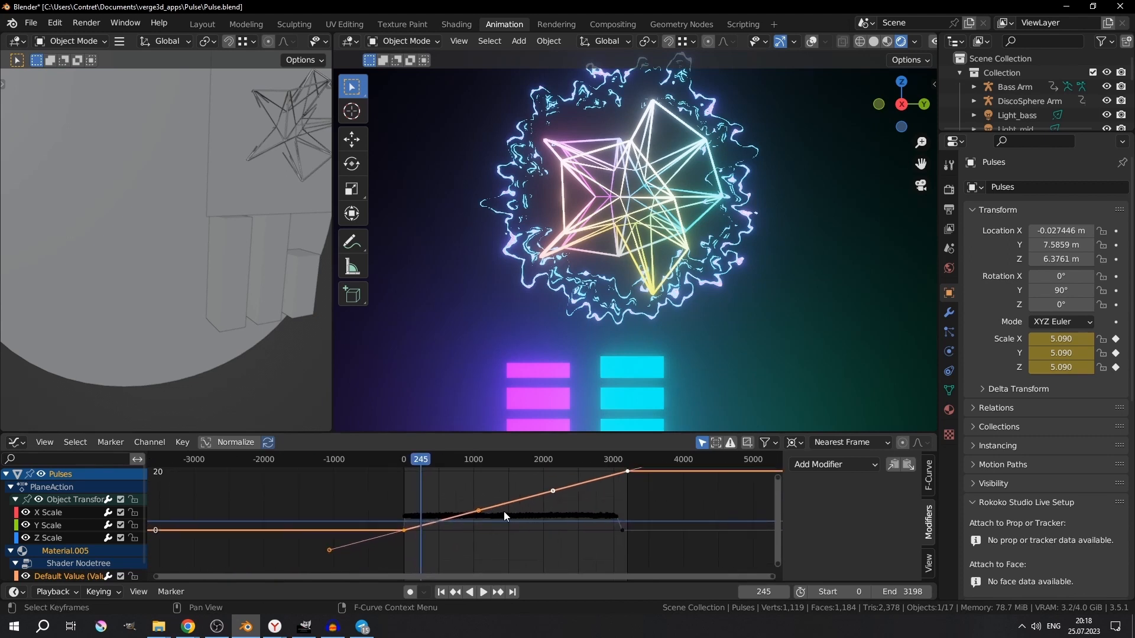
key("t")
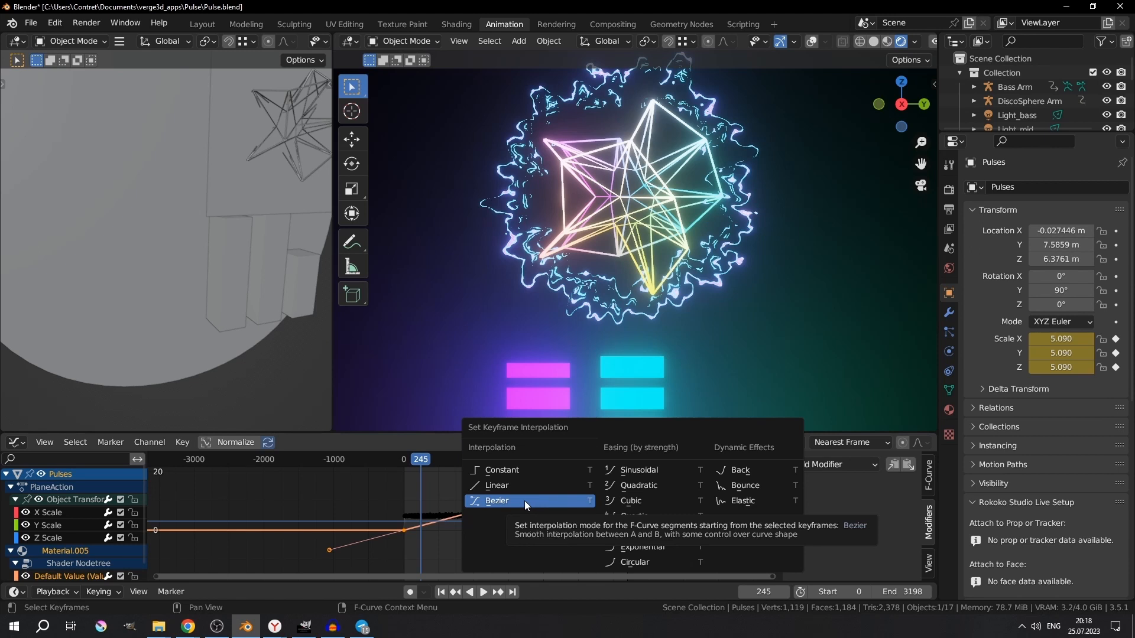
left_click(523, 501)
key("ctrl+space")
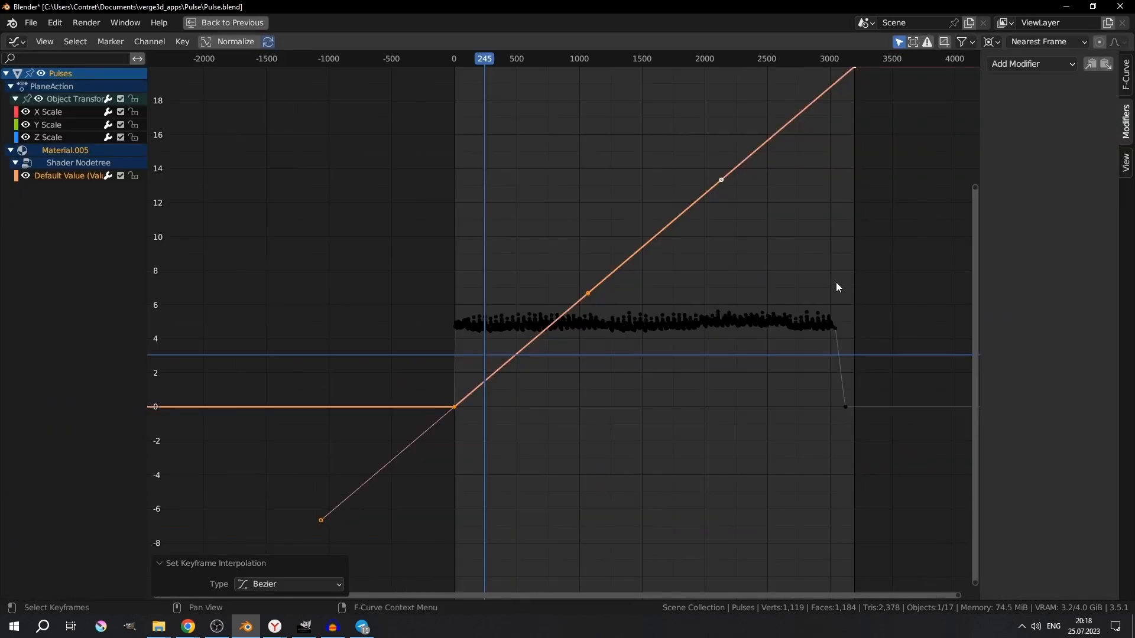
key("Home")
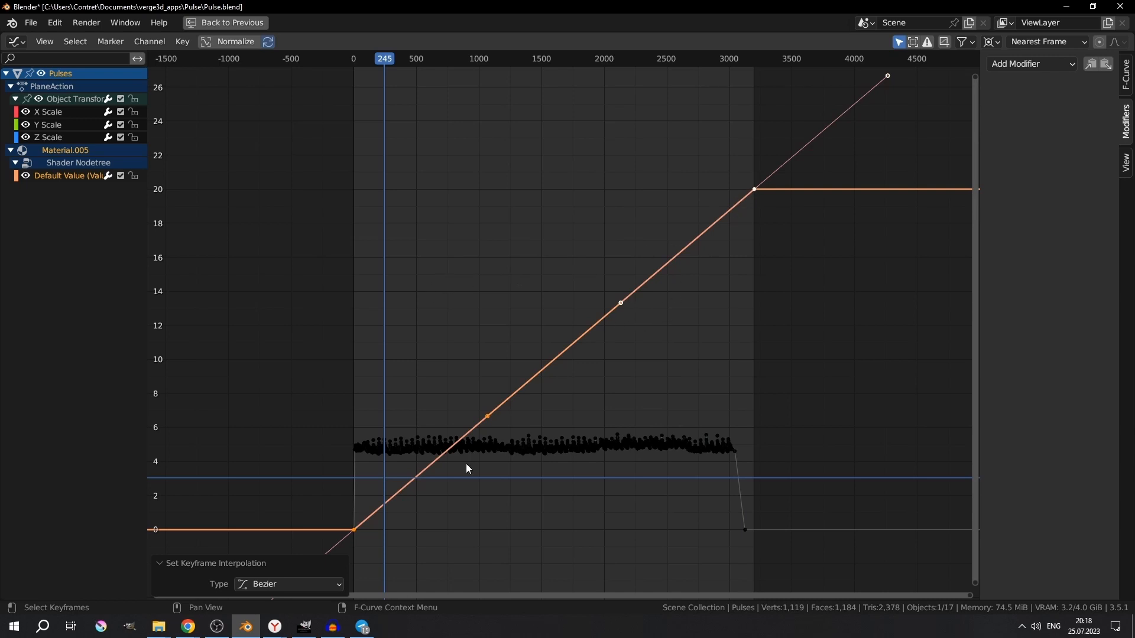
Select only the Default Value curve's last keyframe and jump the playhead and cursor to it
left_click(656, 306)
left_click(752, 189)
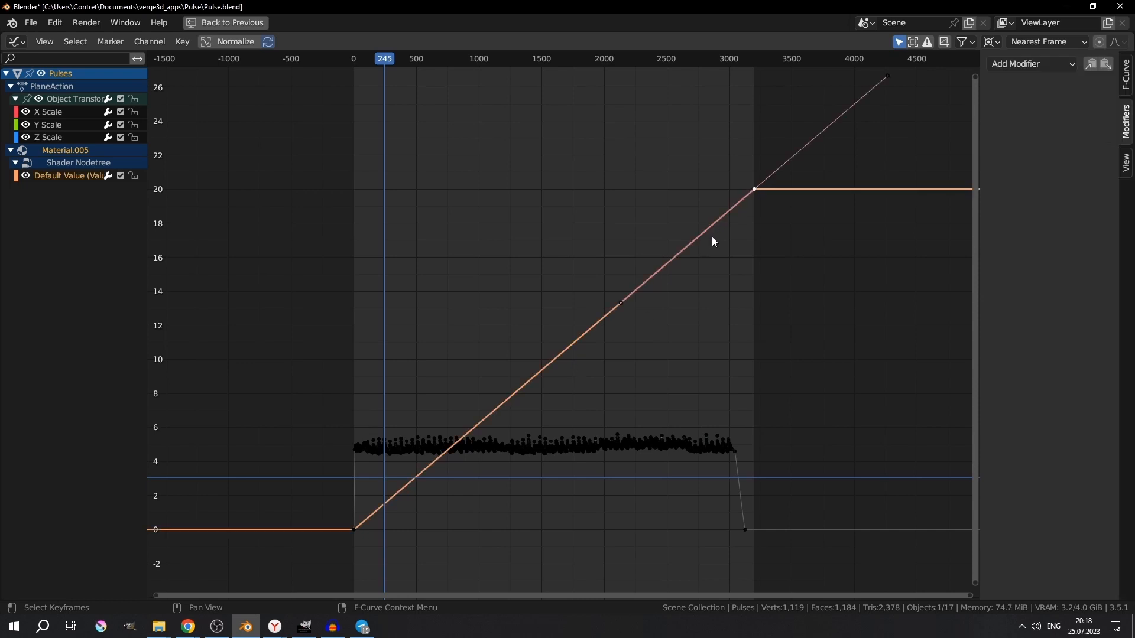
key("ctrl+g")
Try to ease out the end of the Default Value curve by rotating the last keyframe's handles about 42 degrees
key("r")
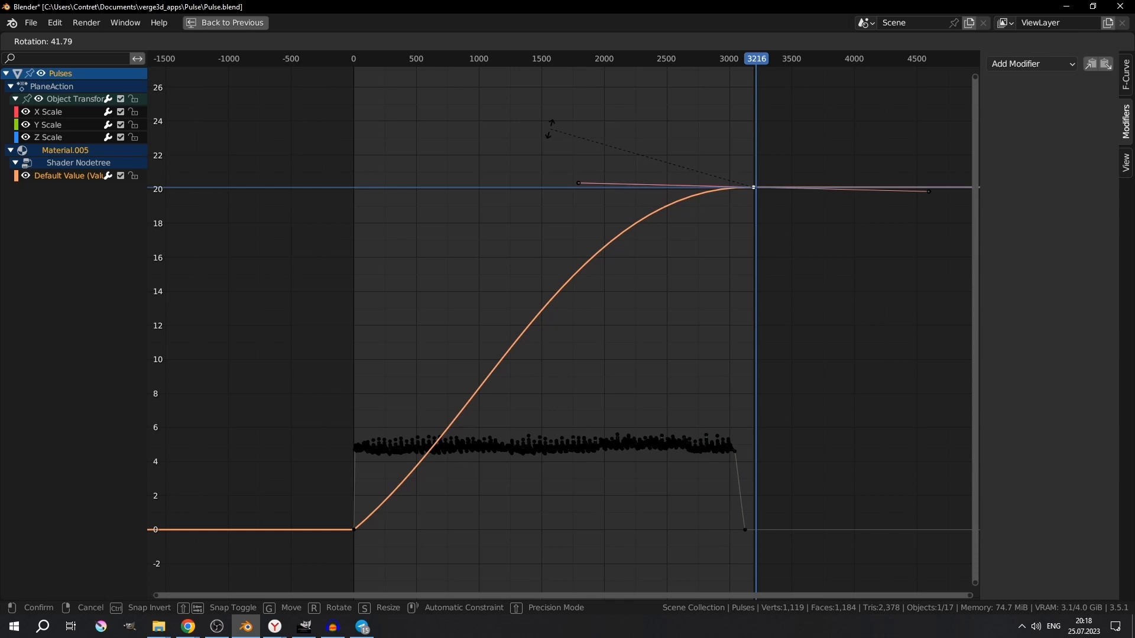
left_click(568, 277)
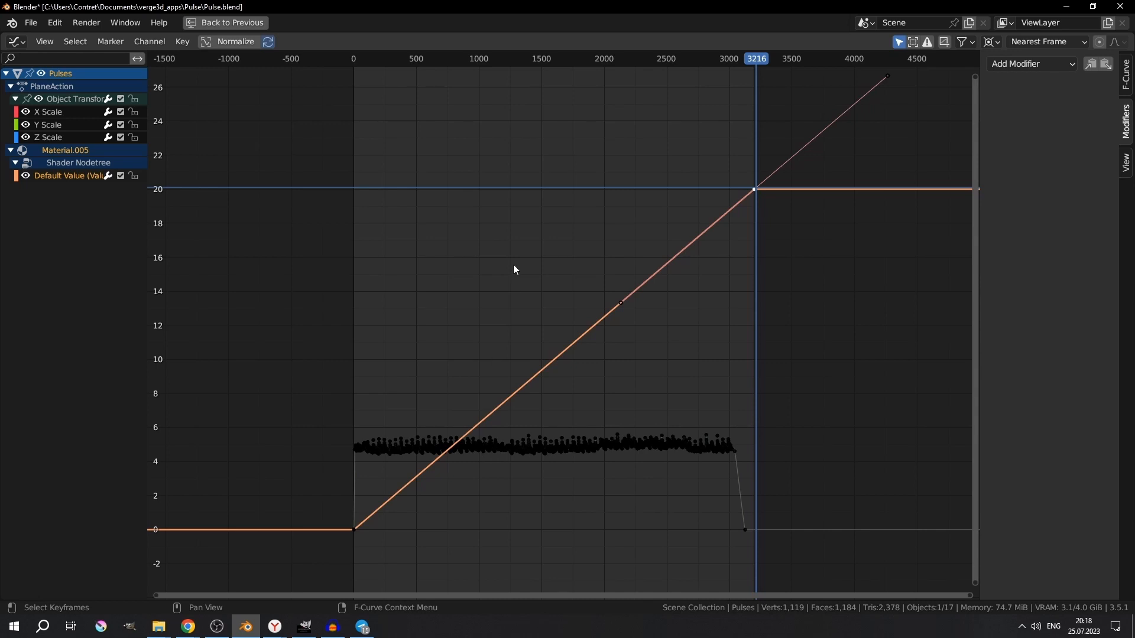
middle_click_drag(509, 271, 525, 270)
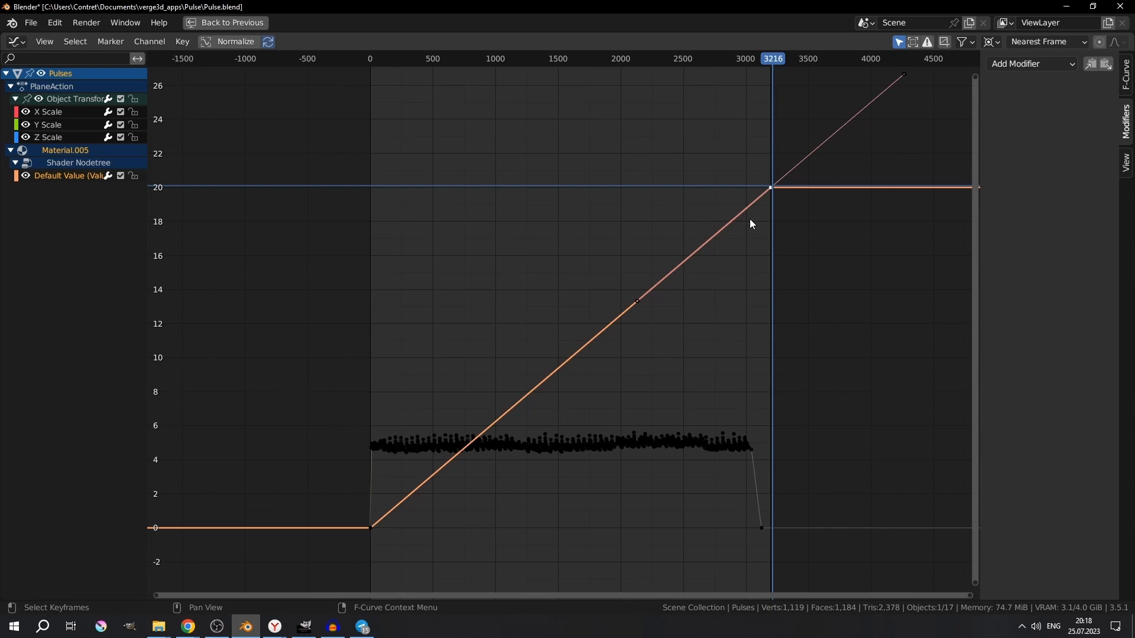
middle_click_drag(751, 222, 724, 255)
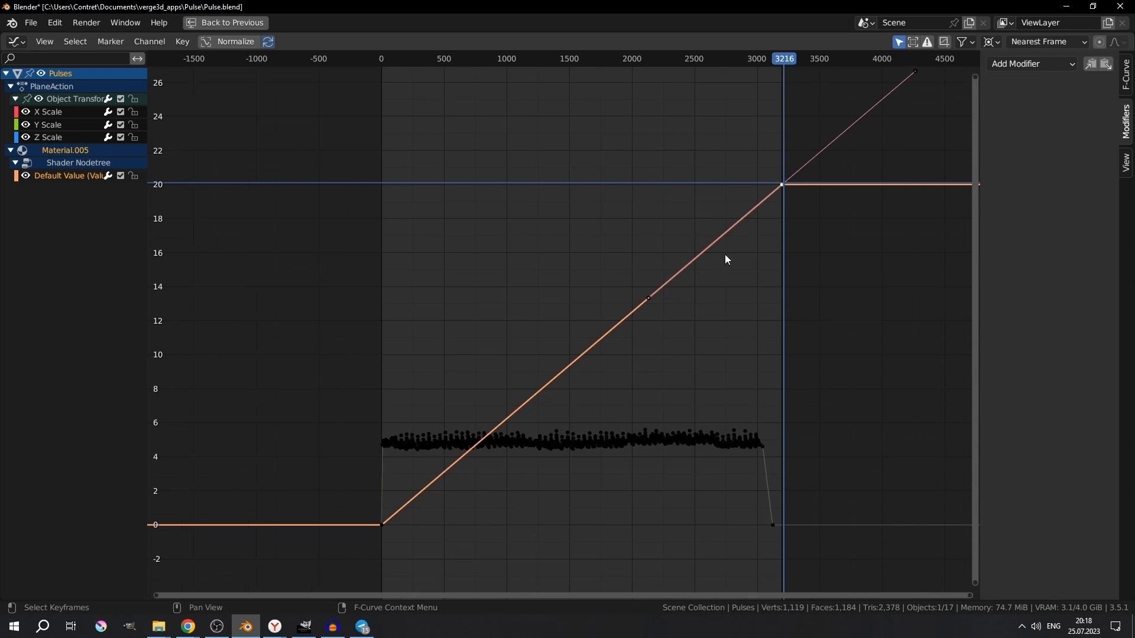